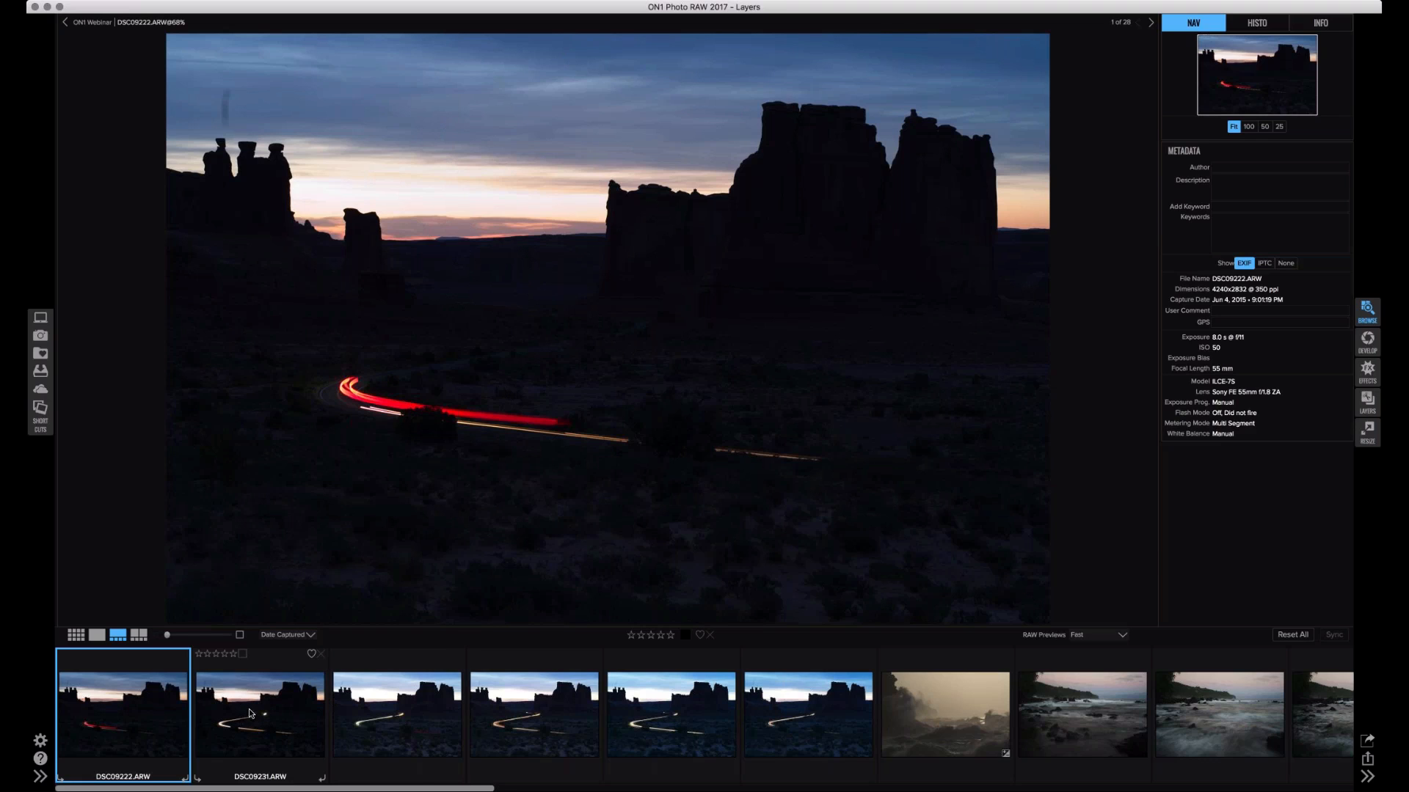
# - Select the photo DSC09222.ARW with the red light trail and open it in the Develop module
pyautogui.click(378, 724)
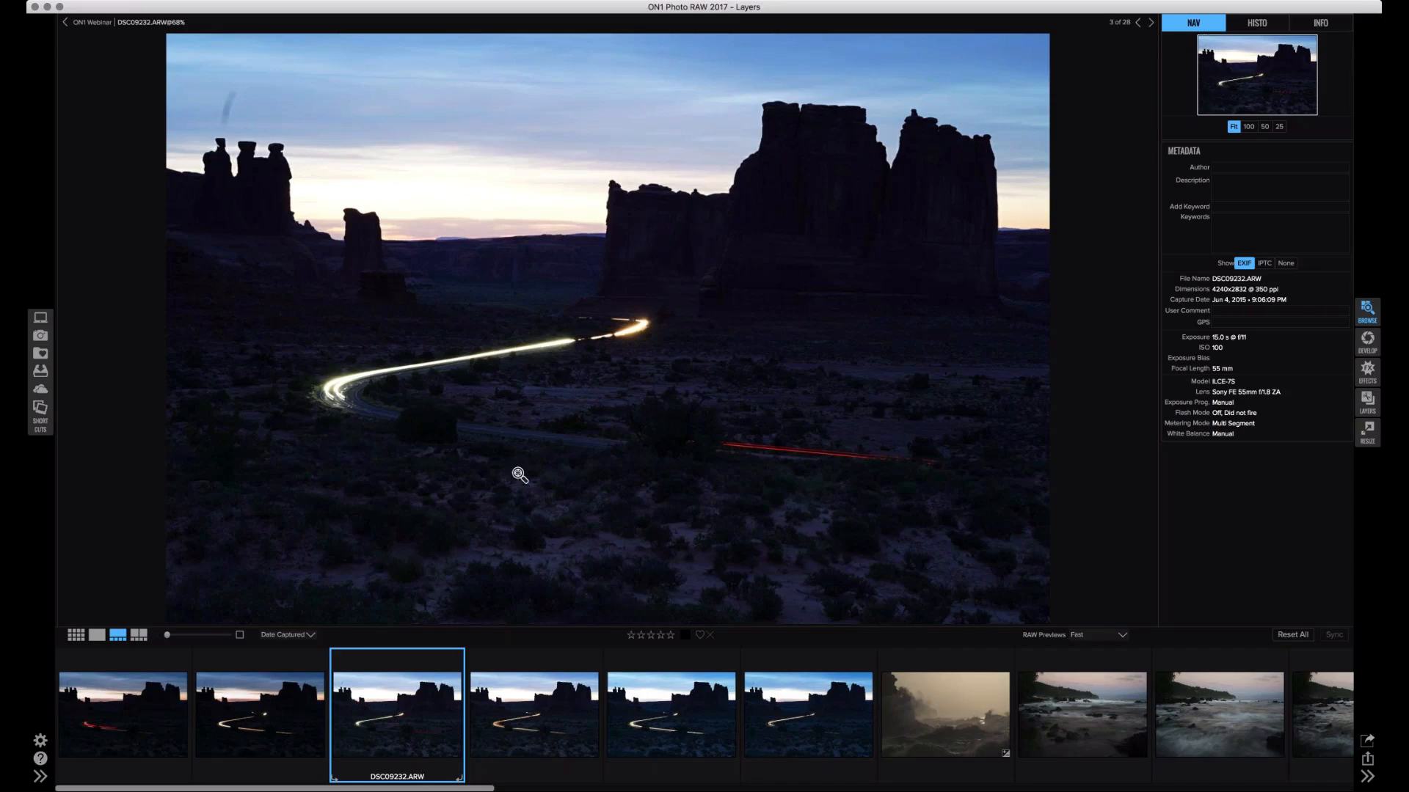
pyautogui.click(139, 709)
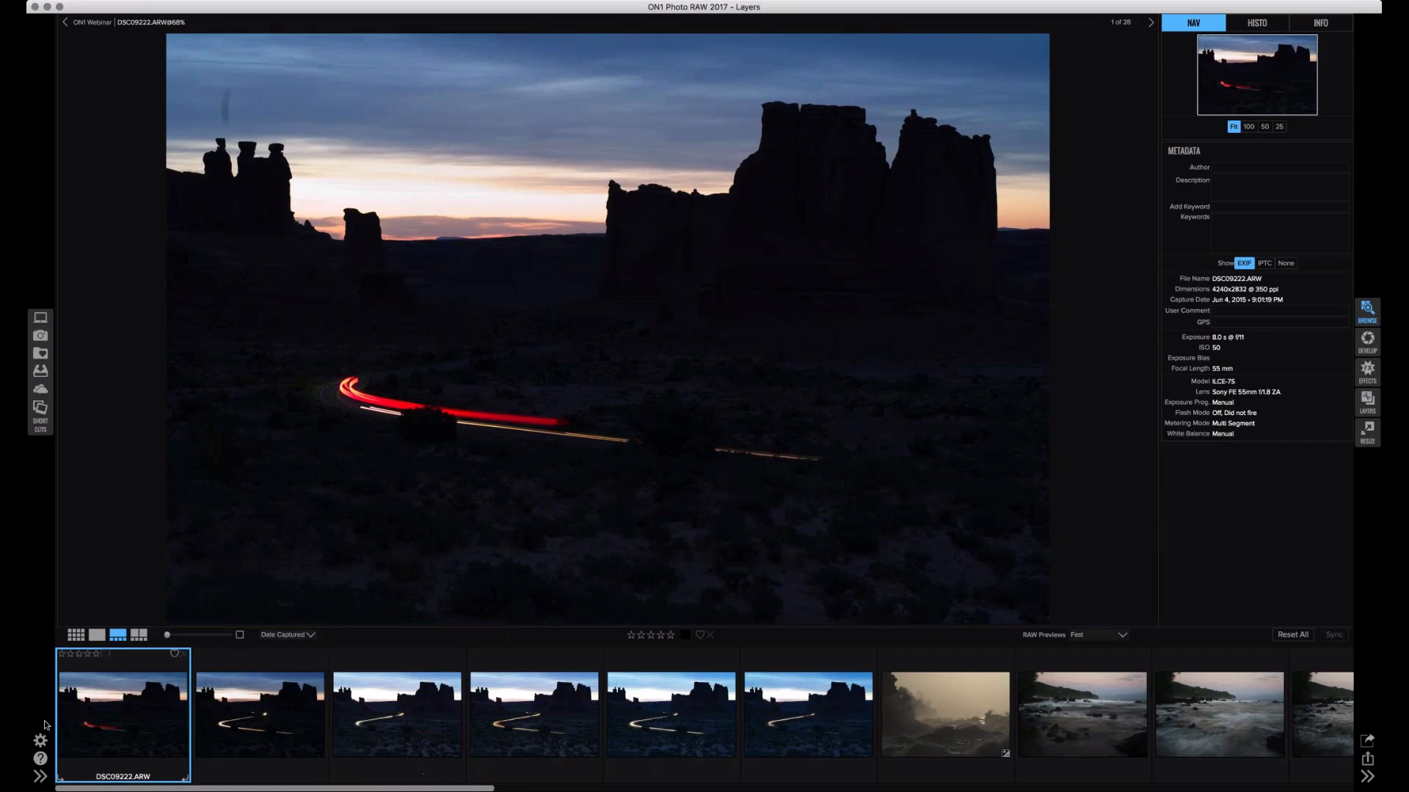
pyautogui.click(39, 776)
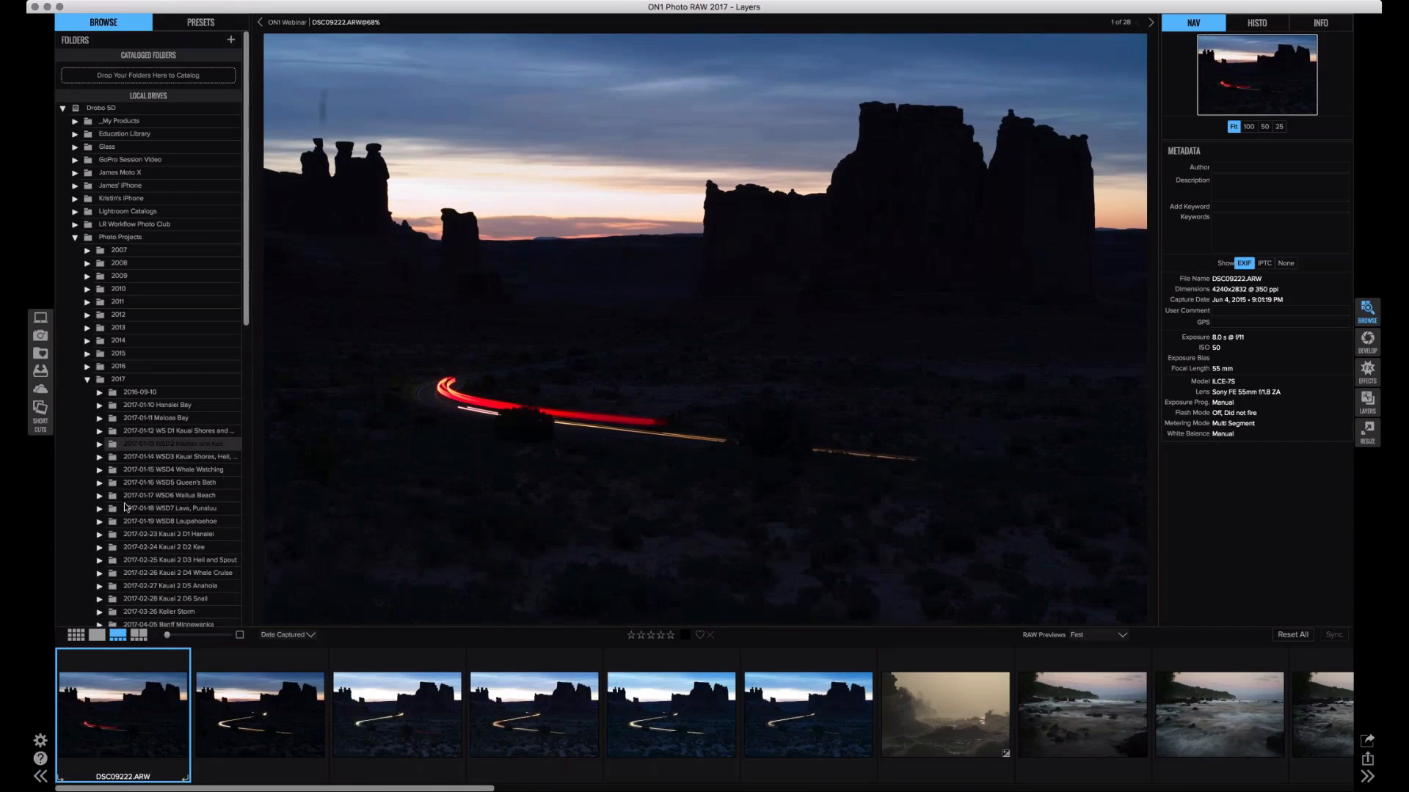
pyautogui.click(40, 777)
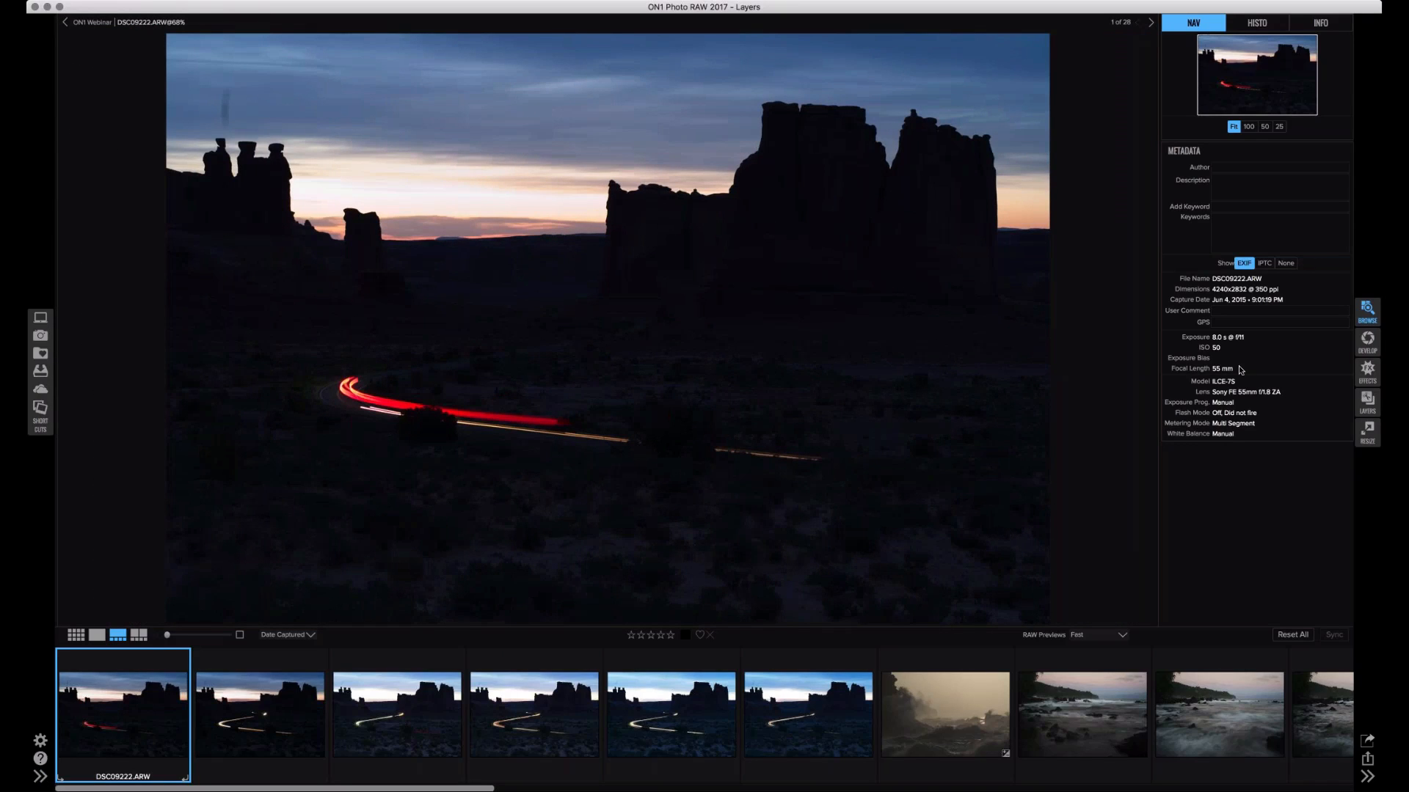
pyautogui.click(1368, 342)
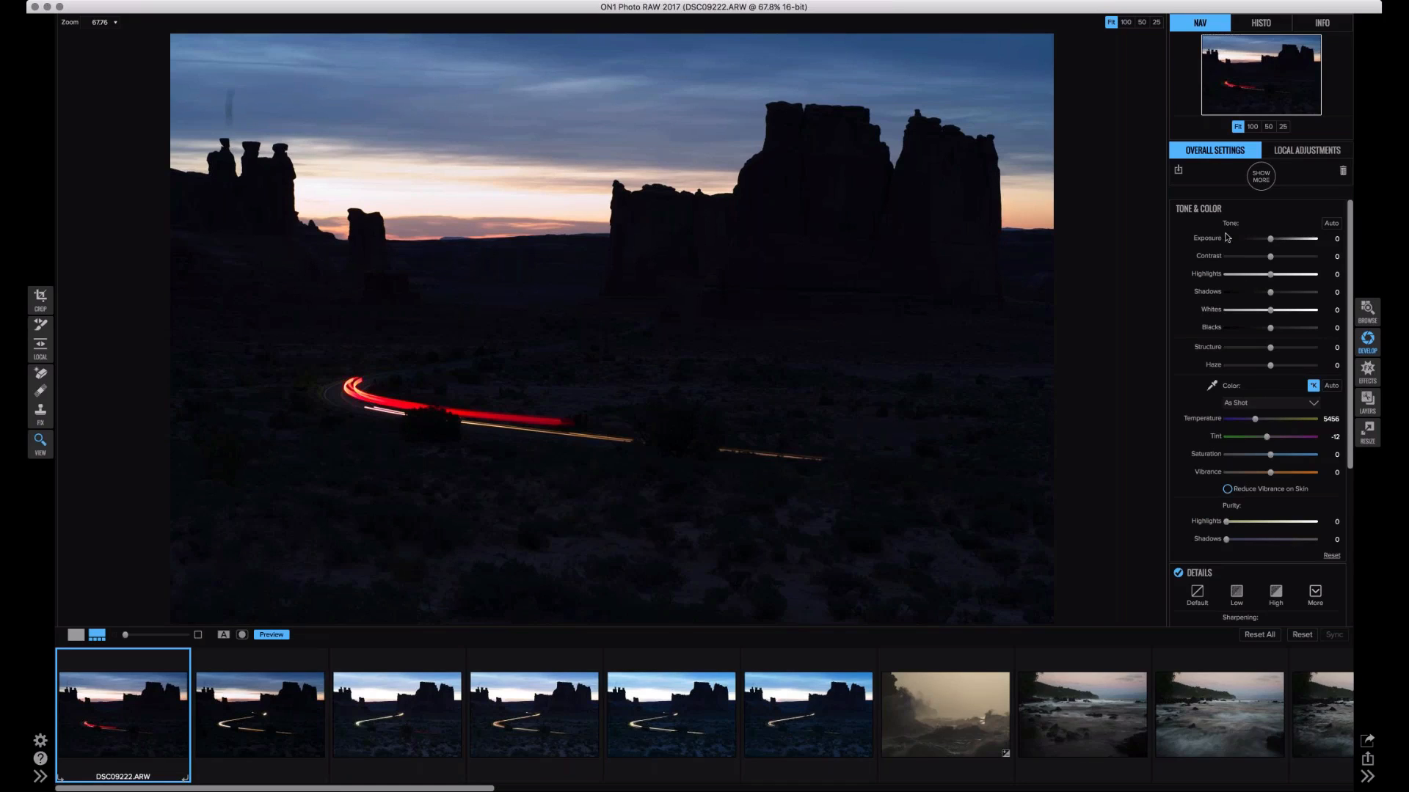
# - Show the histogram and set the photo's Highlights to -100, Shadows to 14, Whites to 6 and Blacks to -11
pyautogui.click(1253, 275)
pyautogui.moveTo(1254, 278); pyautogui.dragTo(1242, 279)
pyautogui.click(1260, 23)
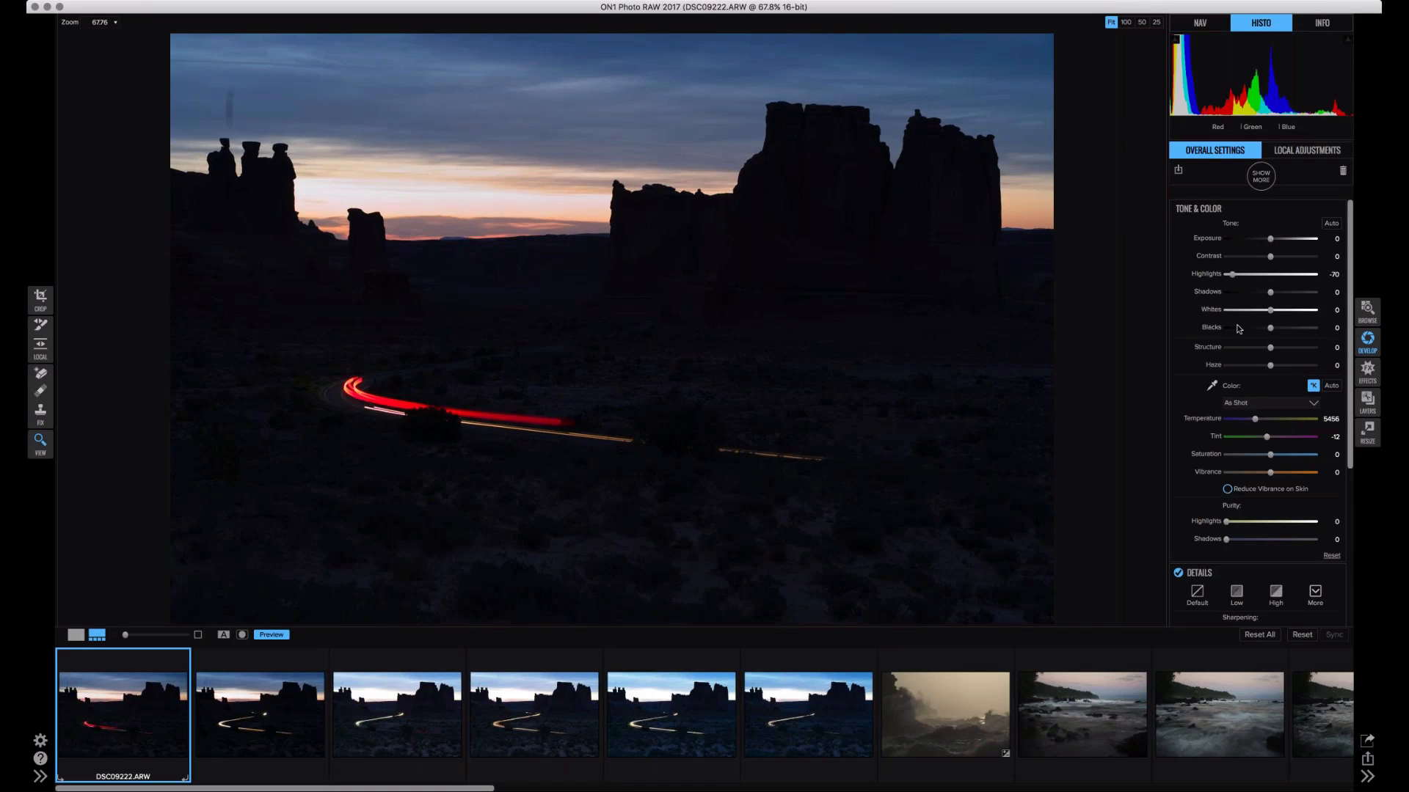
pyautogui.moveTo(1270, 310); pyautogui.dragTo(1259, 329)
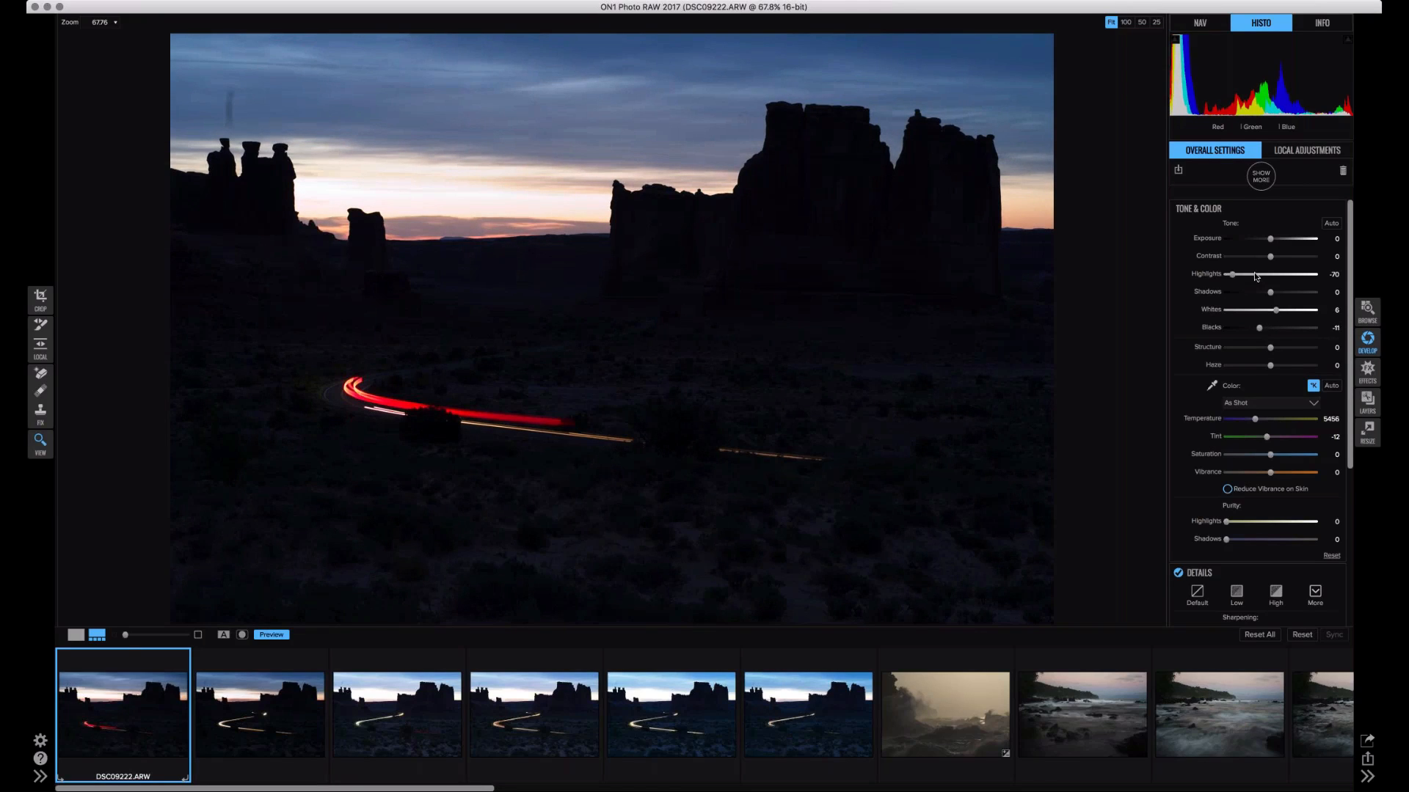
pyautogui.click(1285, 297)
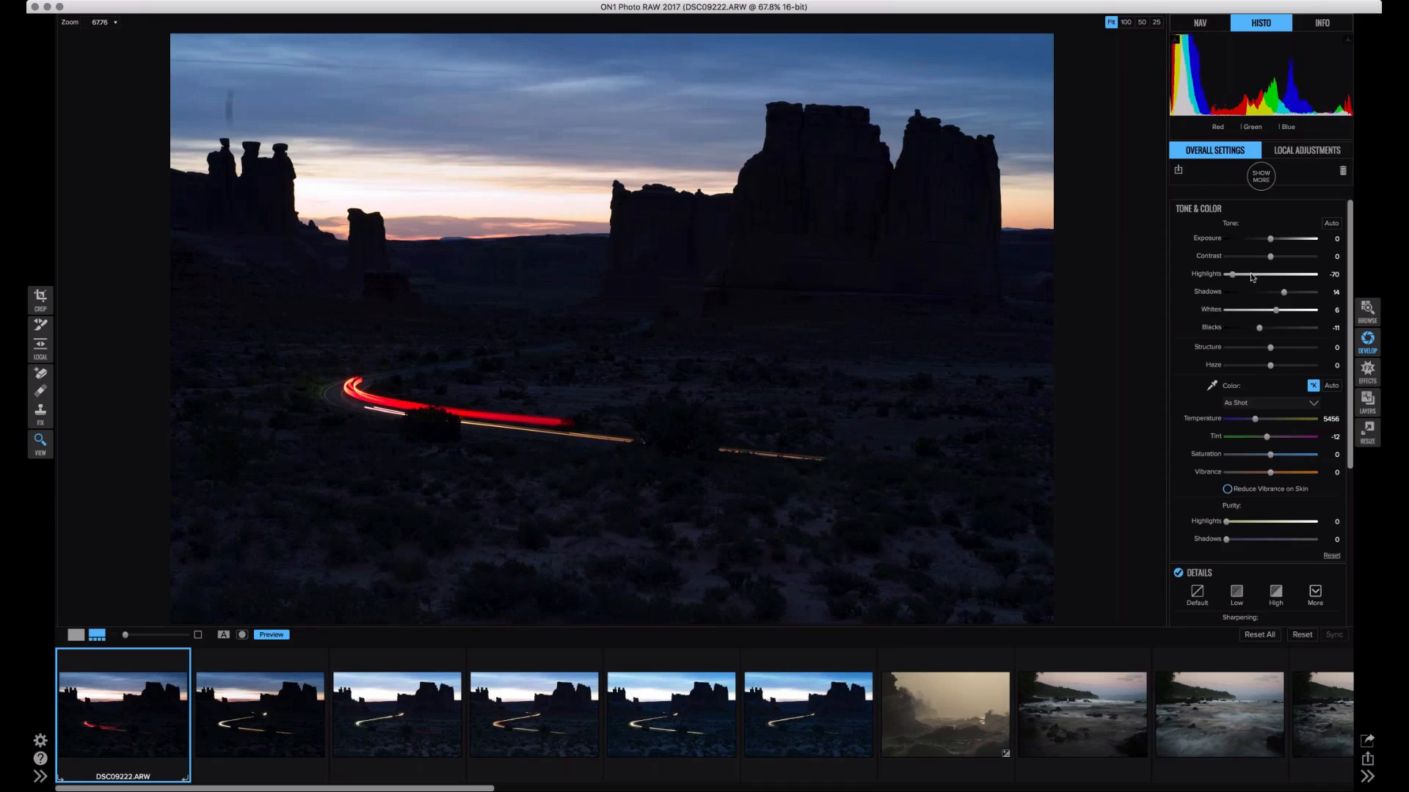
pyautogui.moveTo(1233, 274)
pyautogui.mouseDown()
pyautogui.moveTo(1247, 276)
pyautogui.moveTo(1229, 276)
pyautogui.mouseUp()
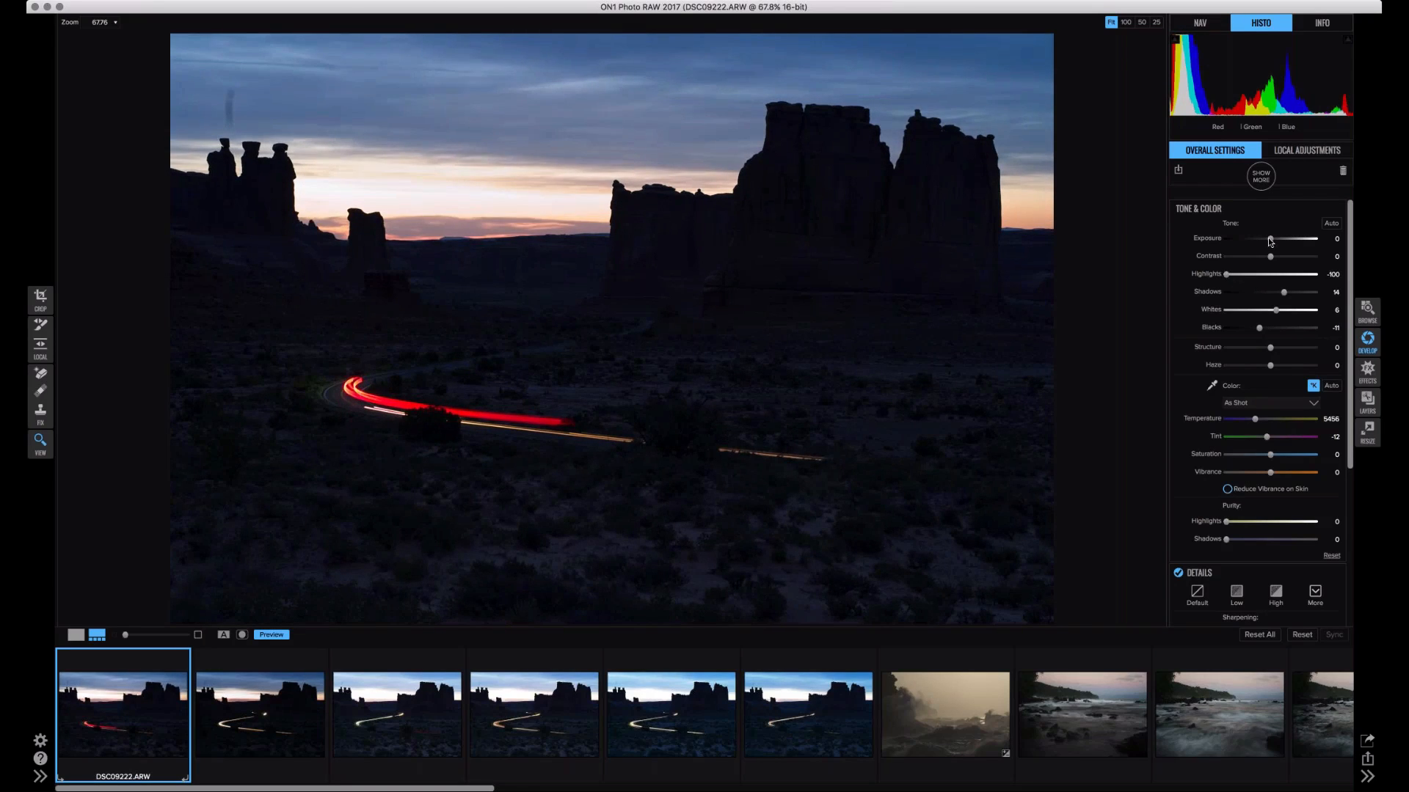
# - Set the Exposure to -0.4 and cool the color Temperature to 5025
pyautogui.moveTo(1270, 241); pyautogui.dragTo(1265, 239)
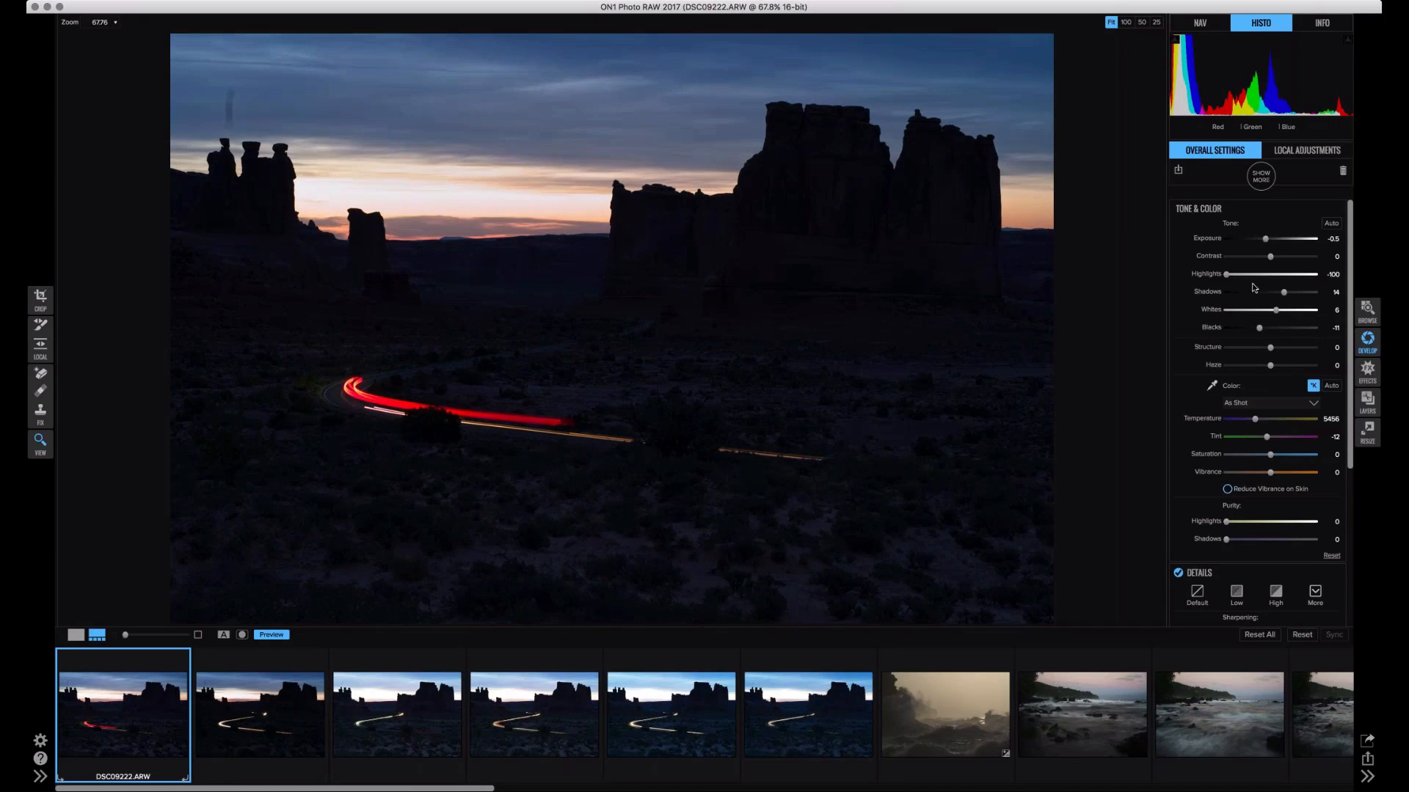
pyautogui.moveTo(1267, 241); pyautogui.dragTo(1267, 239)
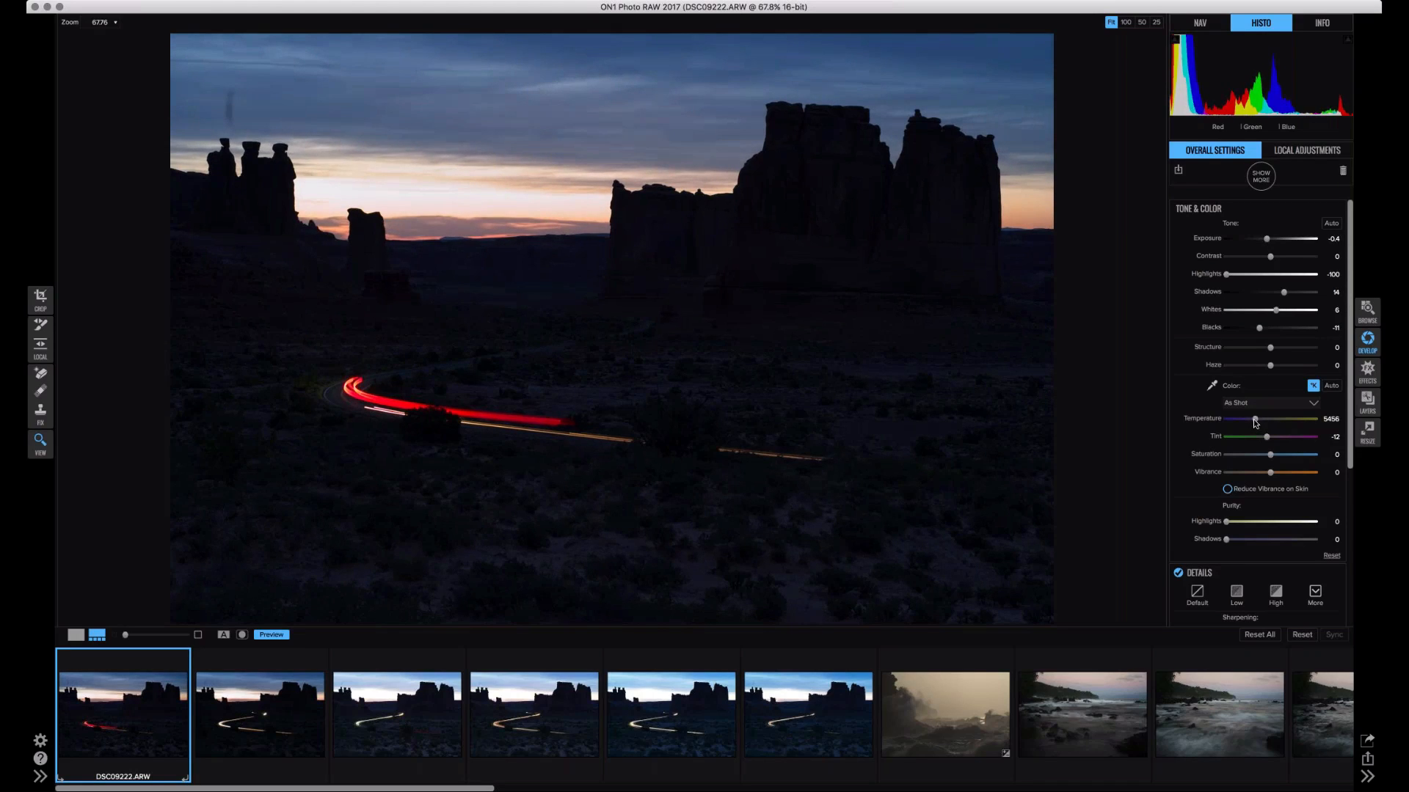
pyautogui.moveTo(1256, 420); pyautogui.dragTo(1252, 420)
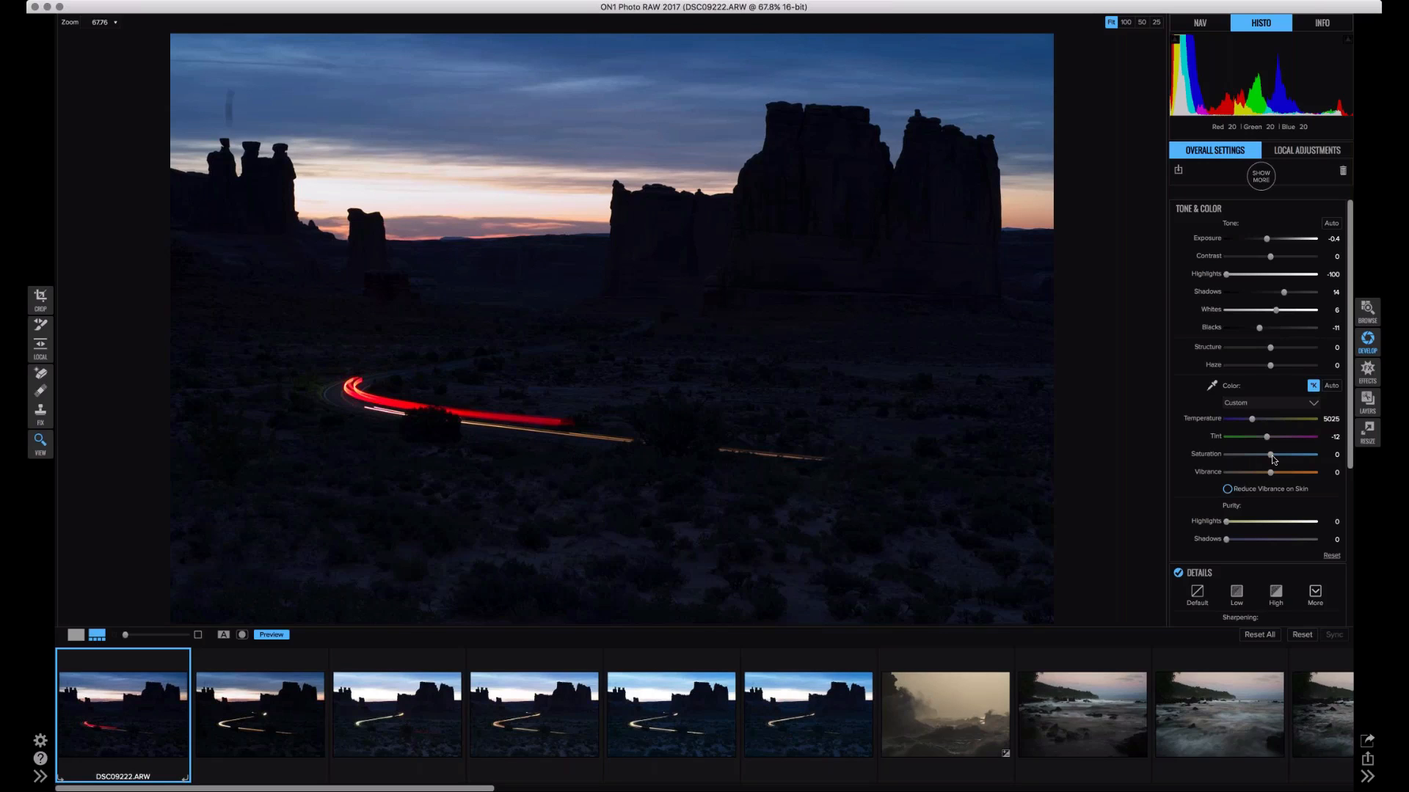
# - Set the overall color Saturation of the photo to 32
pyautogui.moveTo(1273, 459); pyautogui.dragTo(1297, 464)
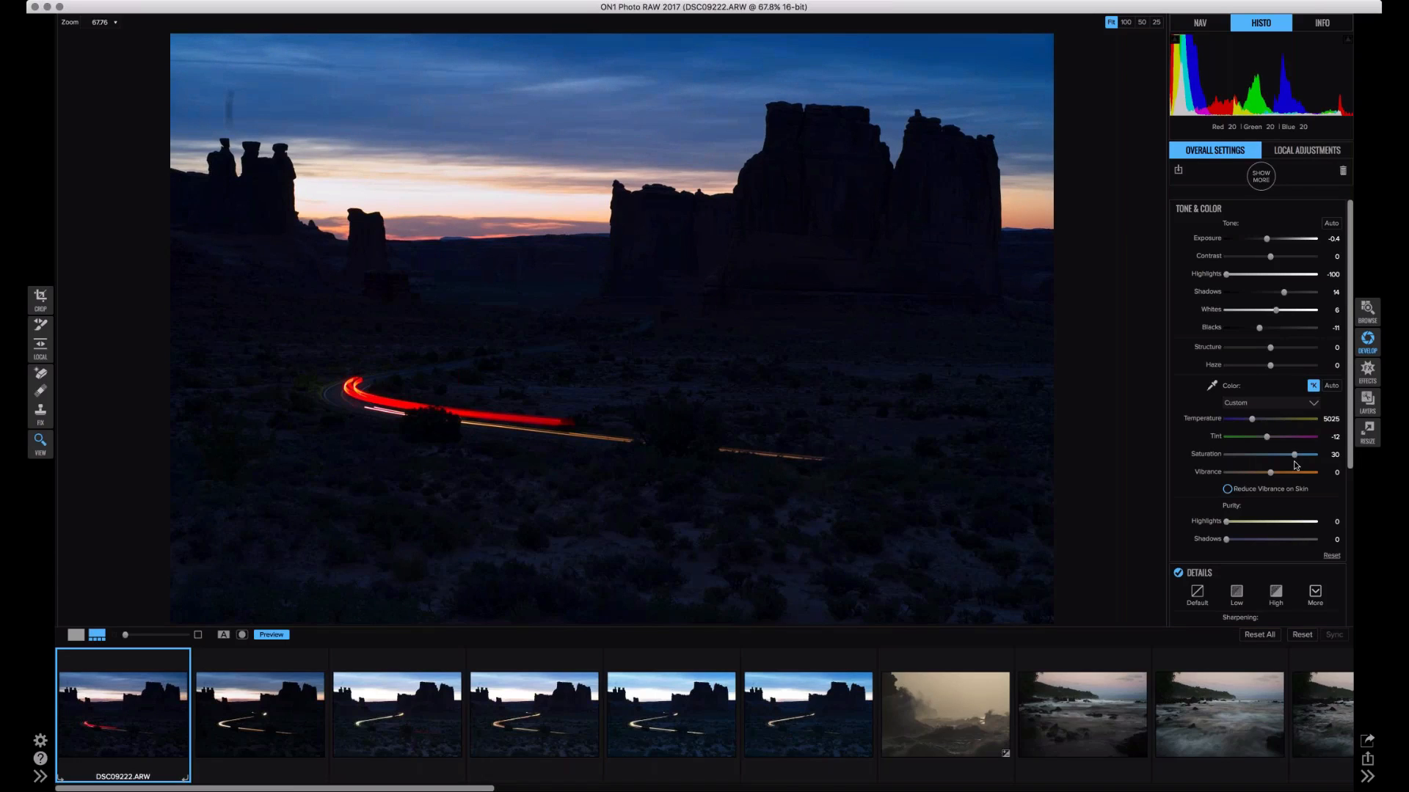
pyautogui.moveTo(1295, 461); pyautogui.dragTo(1292, 461)
pyautogui.moveTo(1296, 458); pyautogui.dragTo(1298, 458)
pyautogui.scroll(-2, 1347, 441)
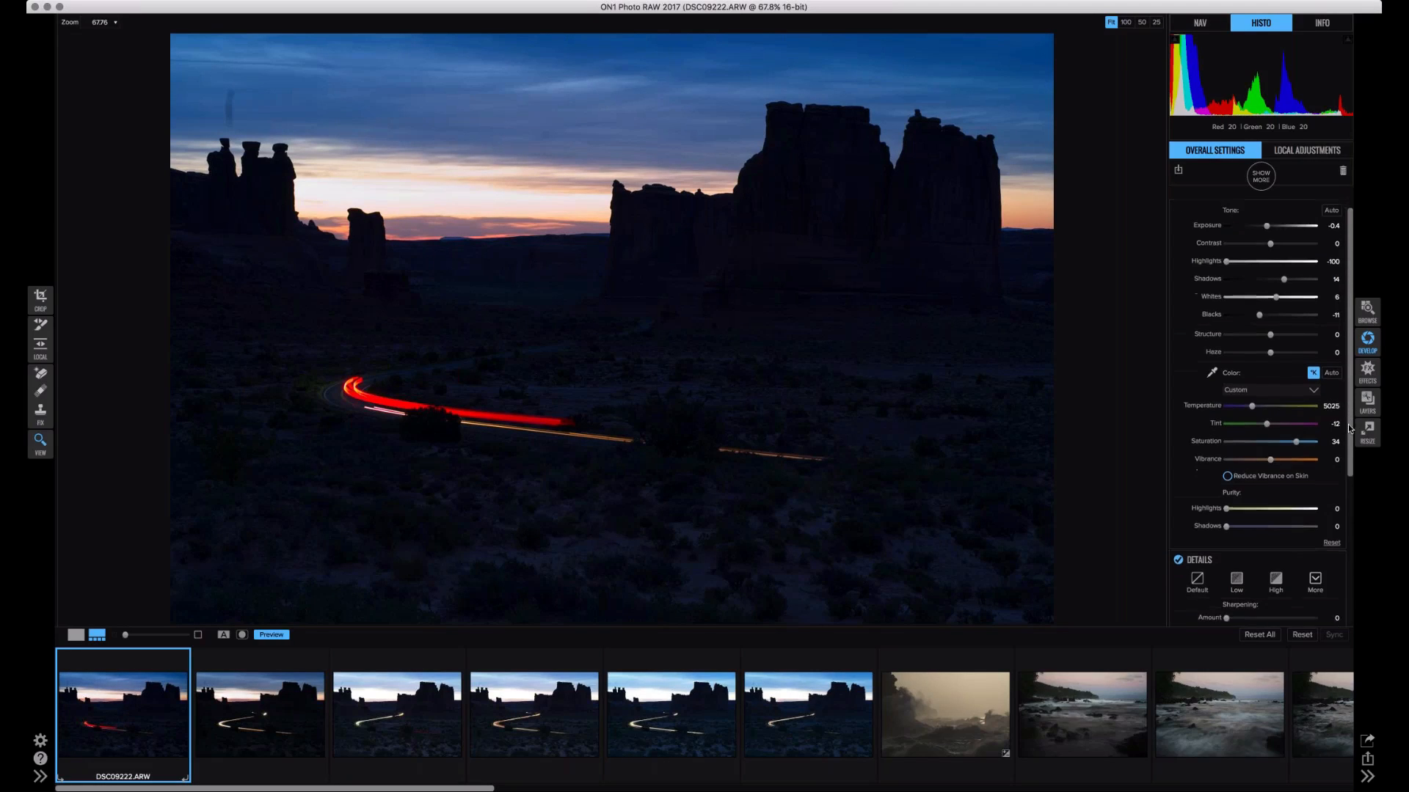
pyautogui.scroll(-2, 1344, 447)
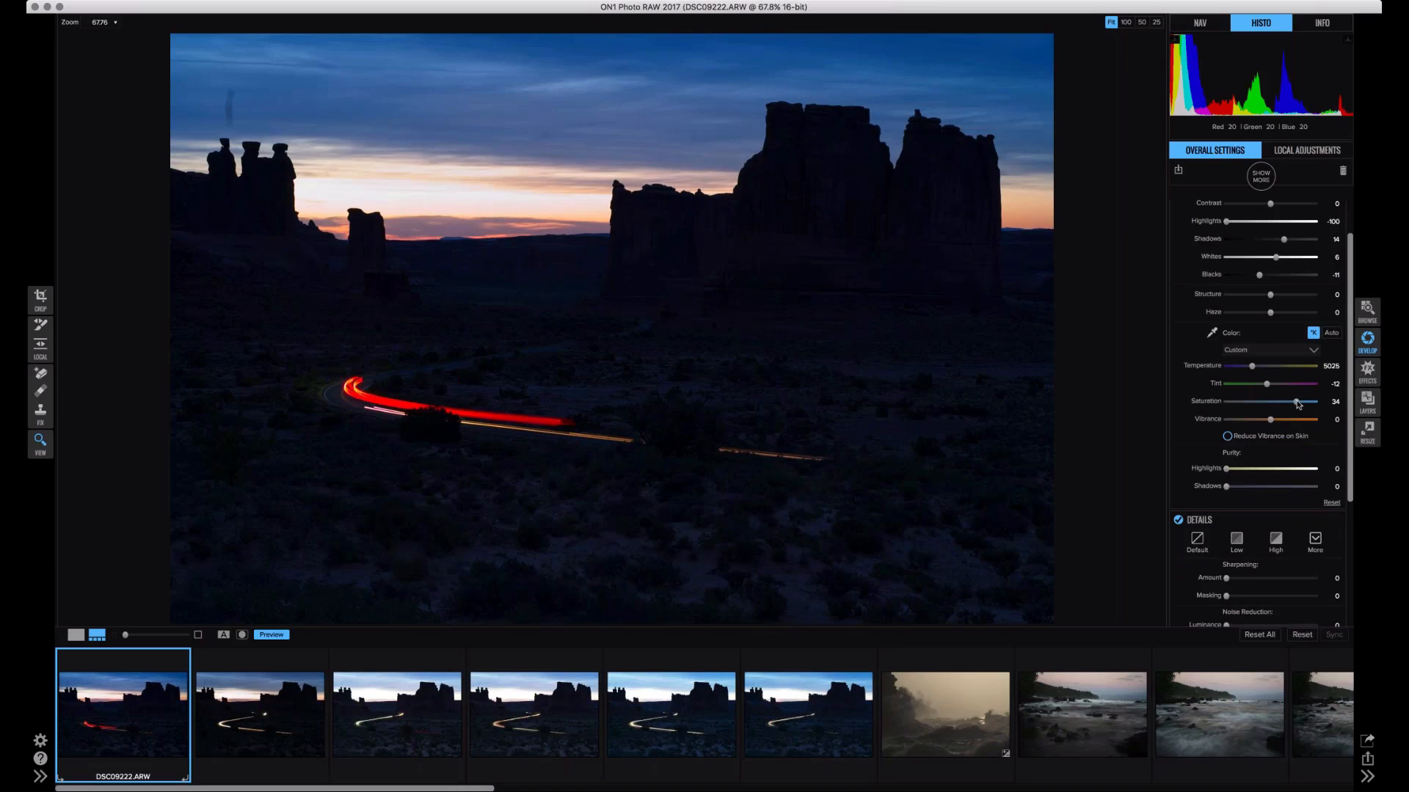
pyautogui.moveTo(1297, 404); pyautogui.dragTo(1296, 401)
pyautogui.scroll(3, 1348, 337)
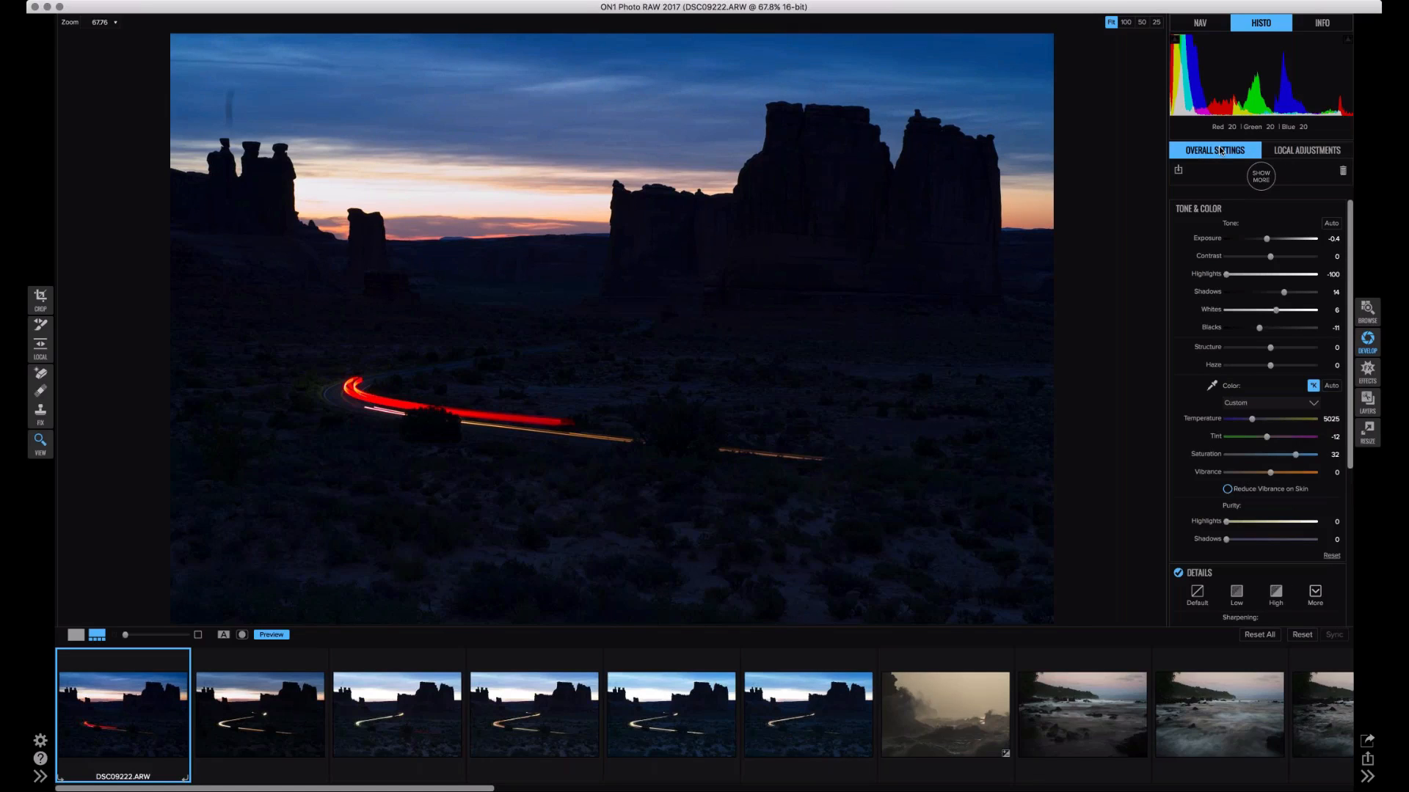
# - Add a Color Adjustment, adjust the saturation of the reds and blues, and set the orange saturation to 9
pyautogui.click(1260, 178)
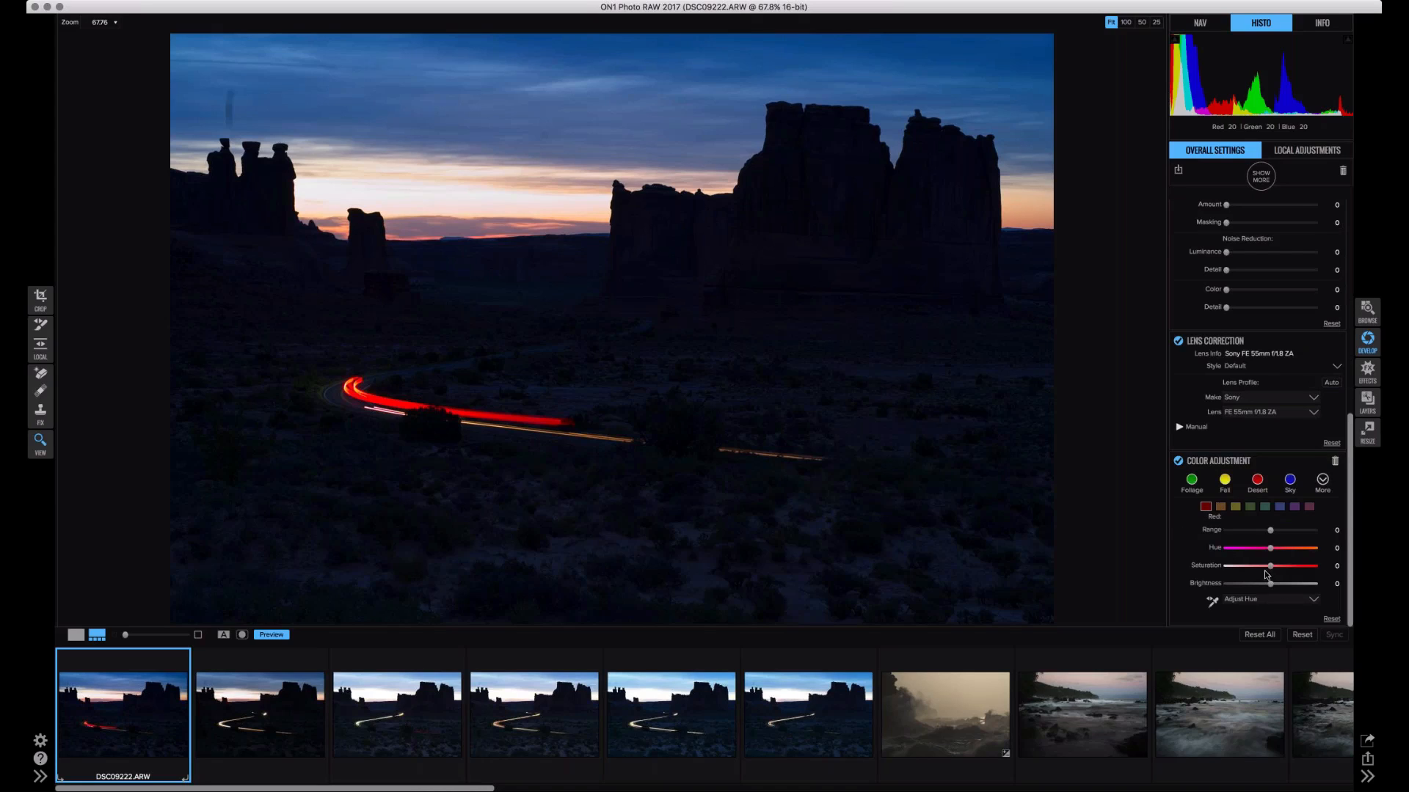
pyautogui.moveTo(1267, 569); pyautogui.dragTo(1241, 571)
pyautogui.moveTo(1240, 572); pyautogui.dragTo(1247, 571)
pyautogui.click(1280, 506)
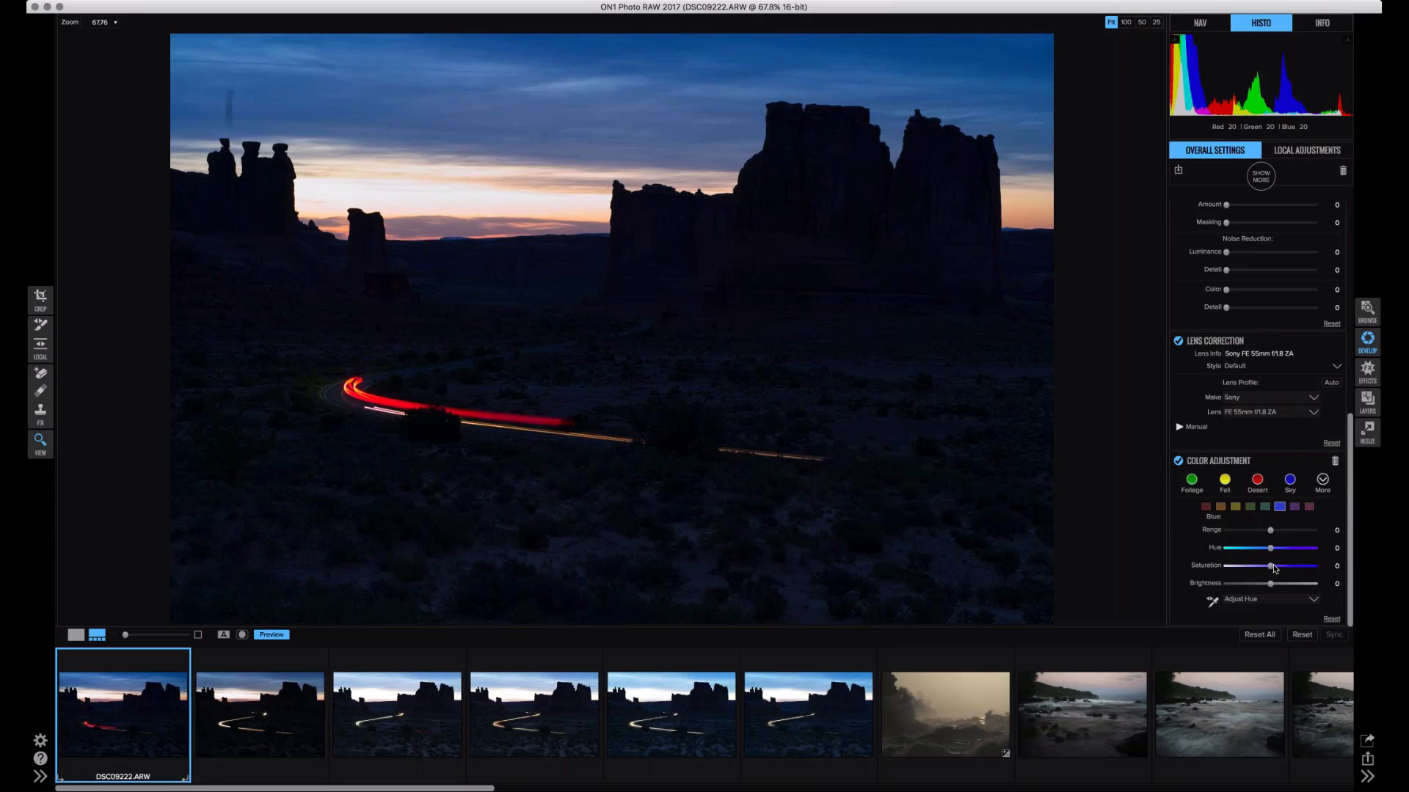
pyautogui.moveTo(1275, 570); pyautogui.dragTo(1278, 569)
pyautogui.click(1220, 508)
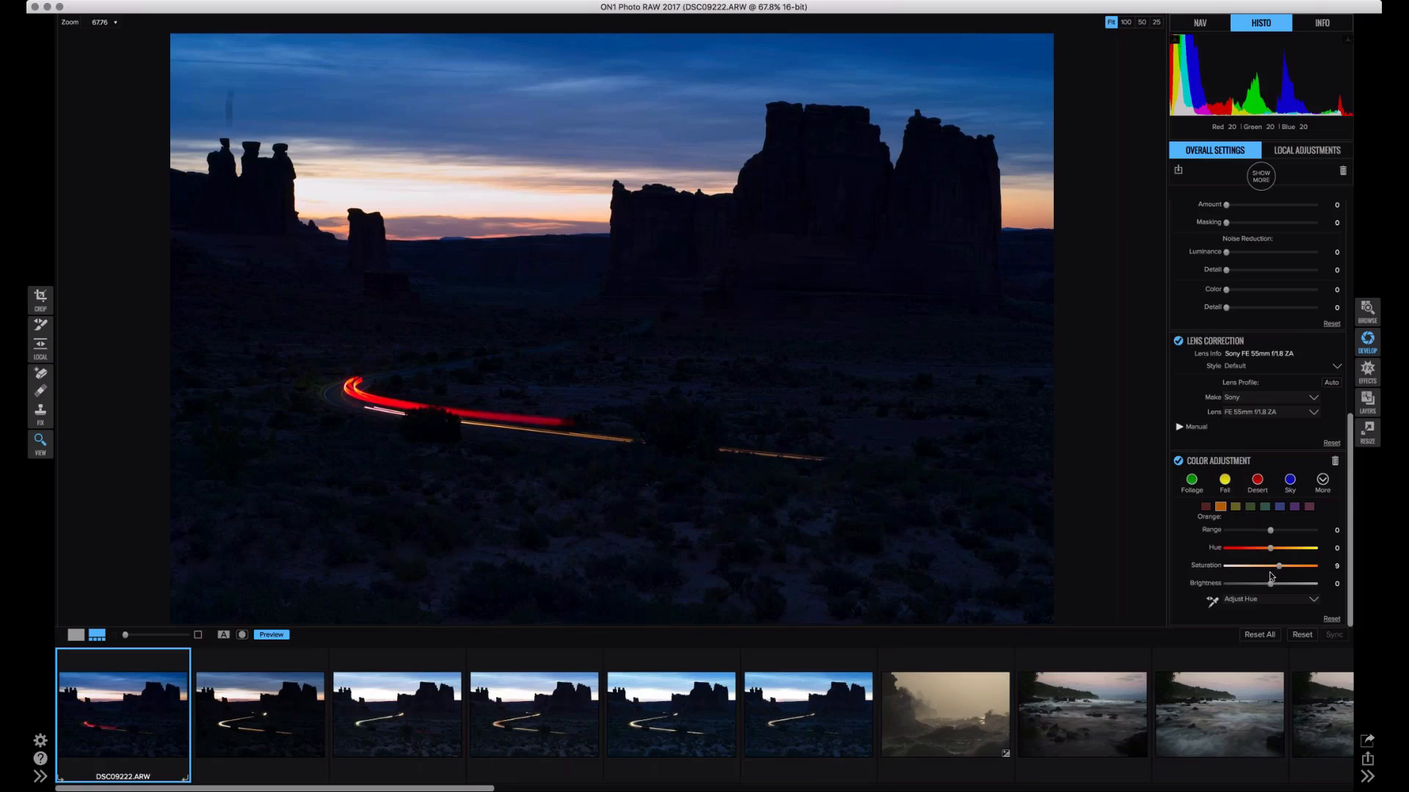
# - Brighten the dark desert areas by setting Shadows to 48 and Blacks to 3, and set Whites to 1
pyautogui.scroll(10, 1347, 462)
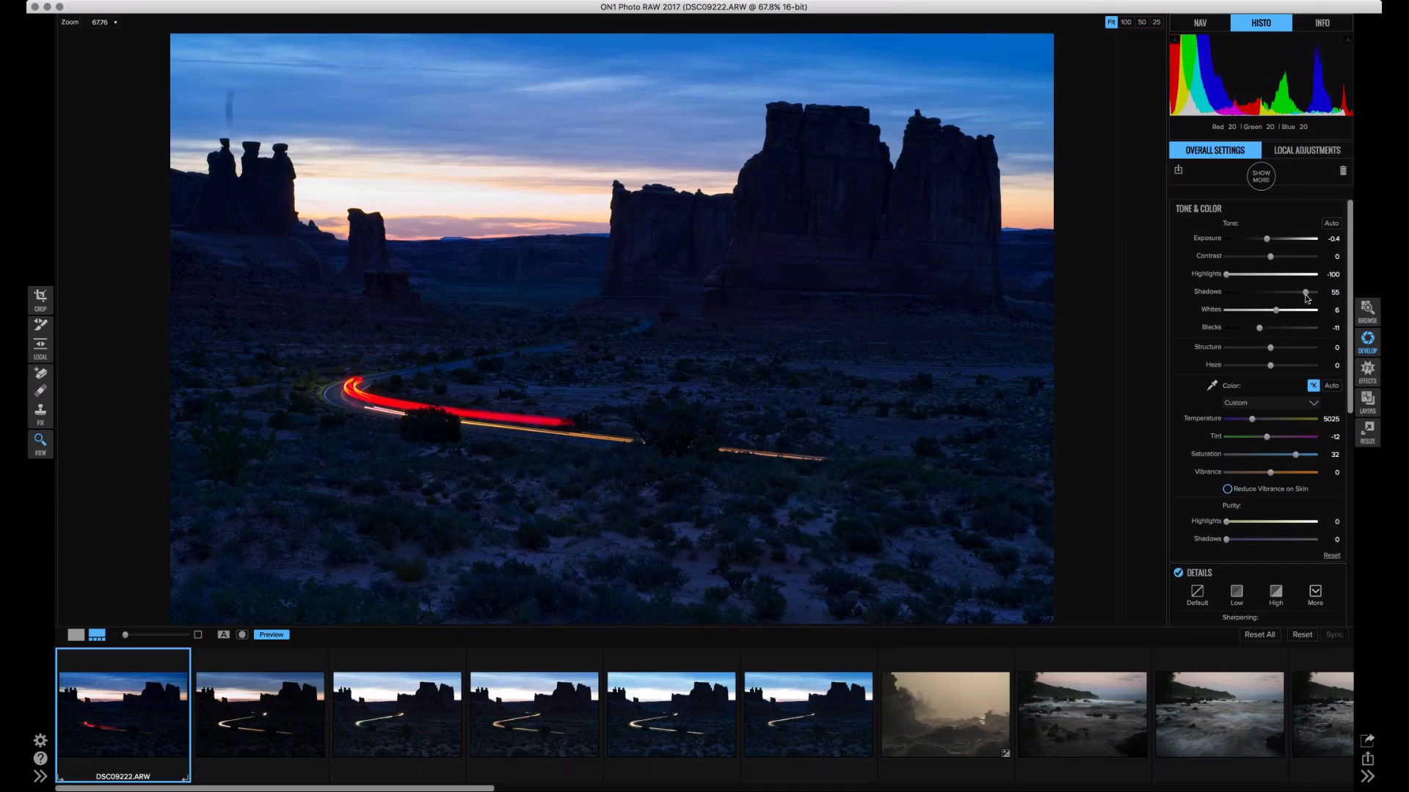
pyautogui.click(1273, 328)
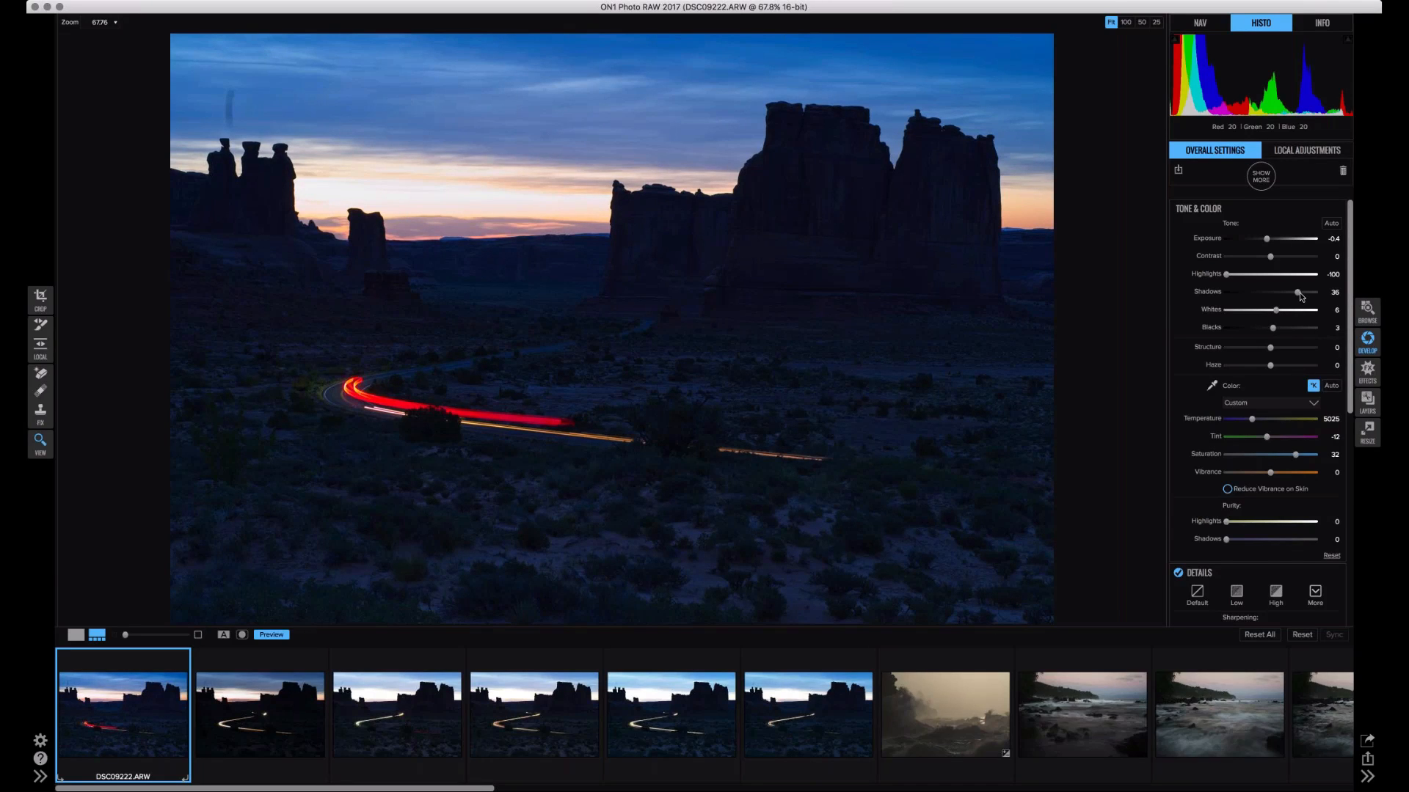
pyautogui.moveTo(1300, 295); pyautogui.dragTo(1305, 296)
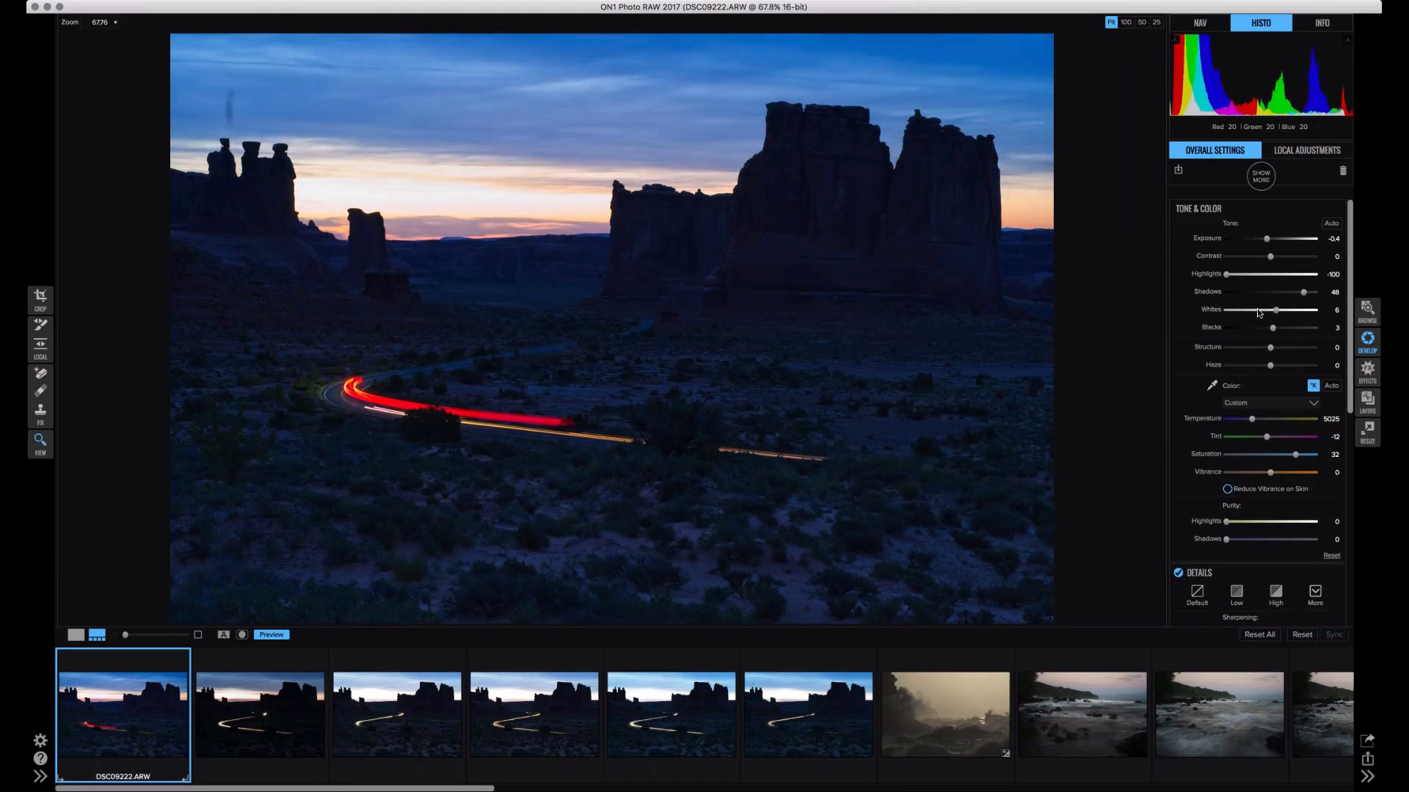
pyautogui.click(1270, 312)
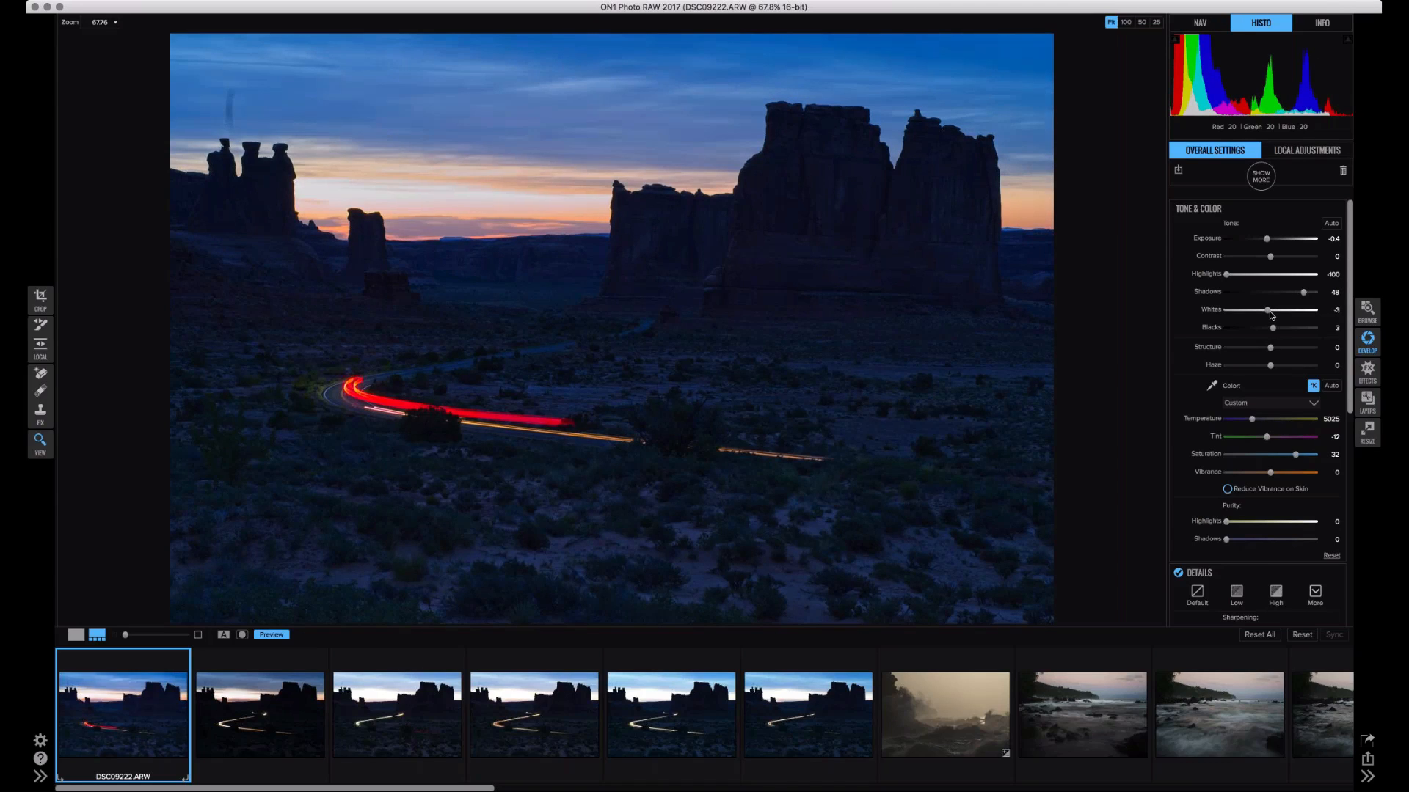
pyautogui.click(1272, 314)
# - Set Contrast to 15, Blacks to -4 and overall Saturation to 34
pyautogui.click(1279, 257)
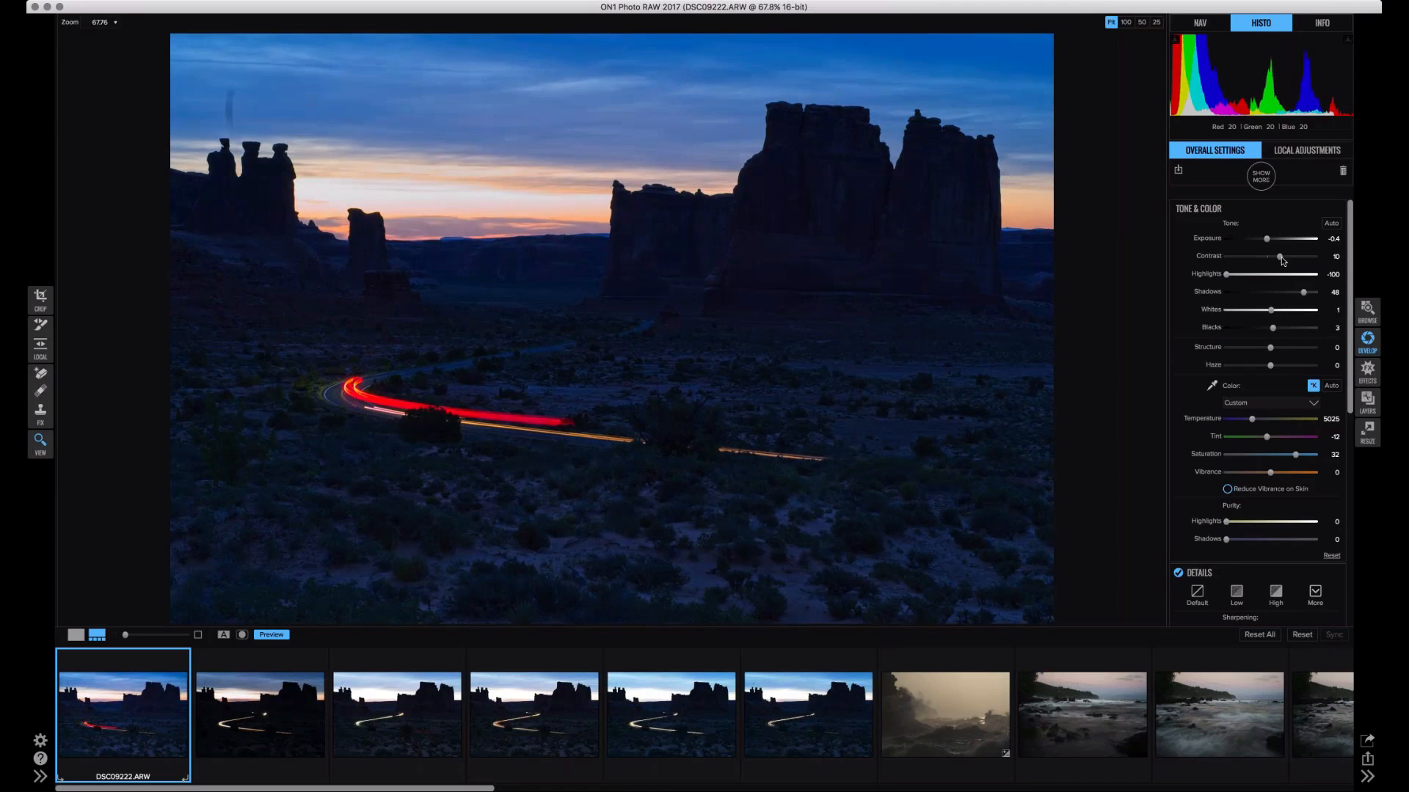
pyautogui.click(1284, 258)
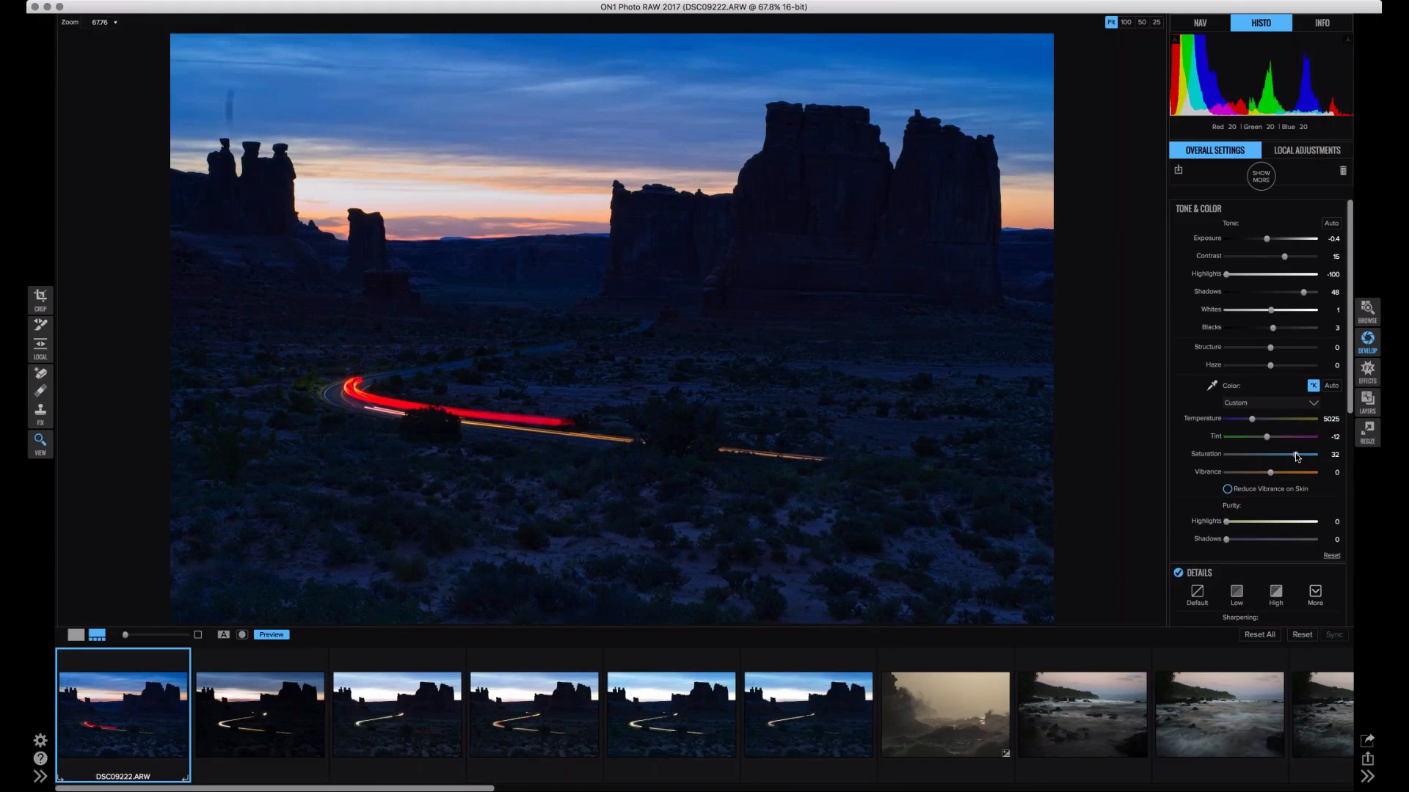
pyautogui.moveTo(1273, 328); pyautogui.dragTo(1265, 328)
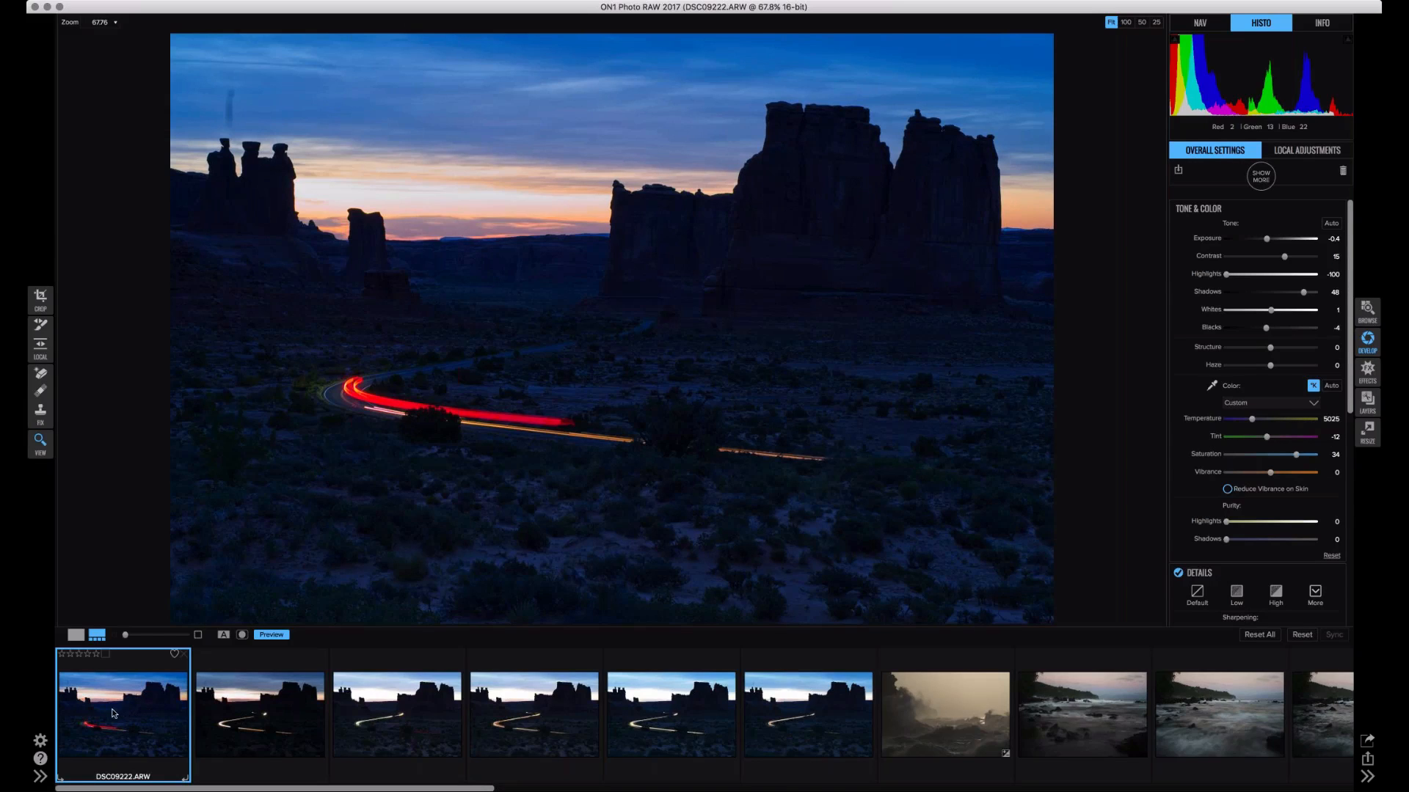
# - Sync the develop settings of DSC09222.ARW to DSC09231.ARW and view the second photo
pyautogui.keyDown('super'); pyautogui.click(257, 720); pyautogui.keyUp('super')
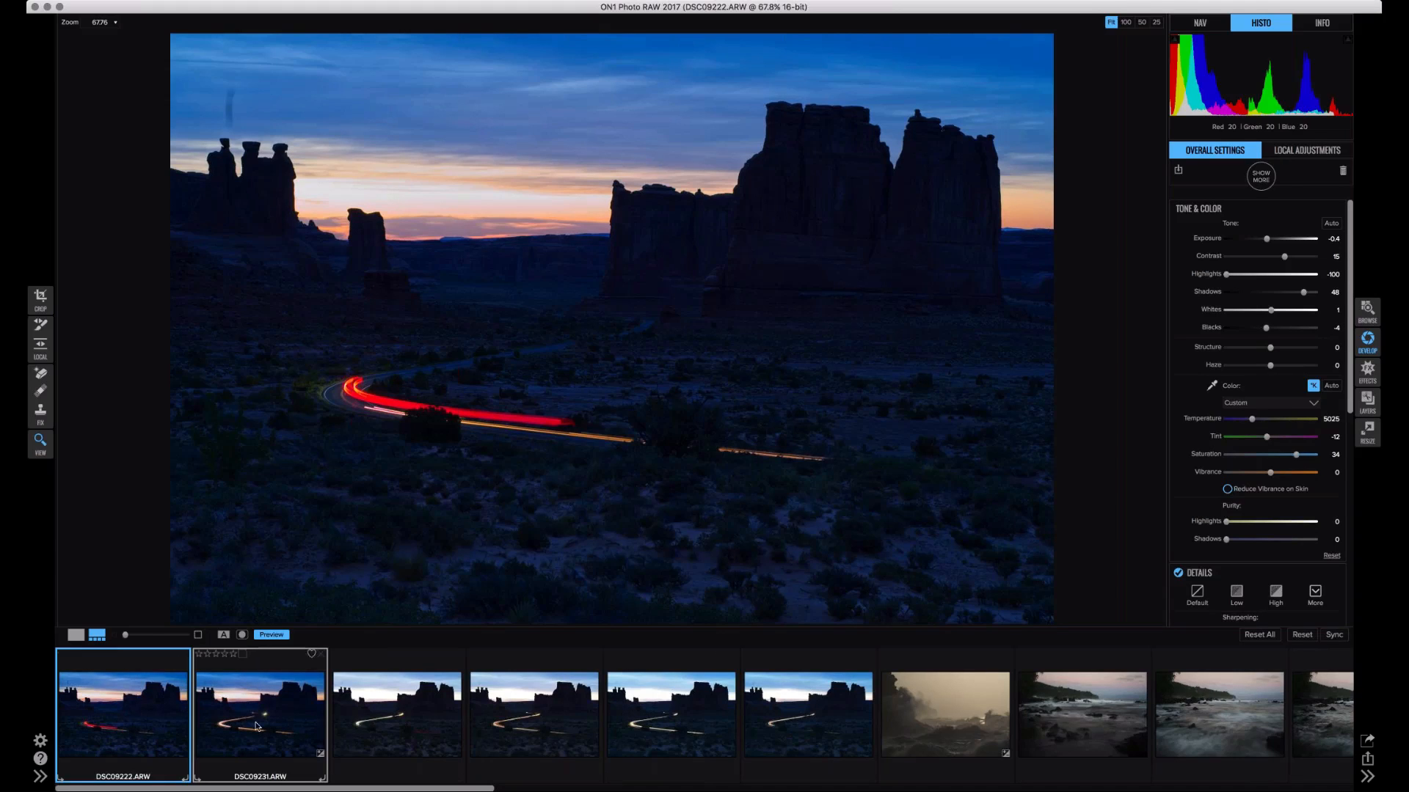
pyautogui.keyDown('super'); pyautogui.click(199, 729); pyautogui.keyUp('super')
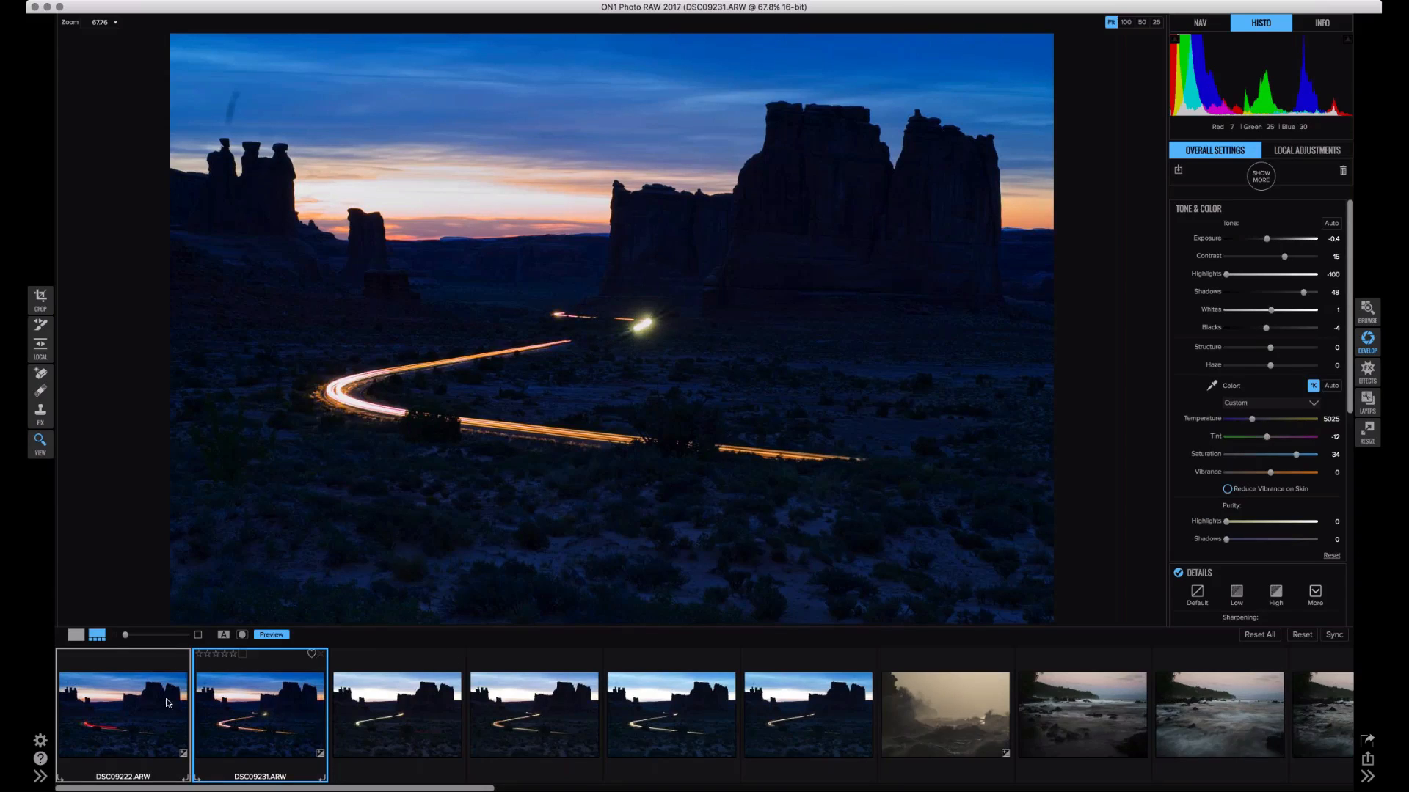
# - Open DSC09232.ARW and set its Shadows to 17, Exposure to 0.6 and Highlights to -100
pyautogui.click(350, 737)
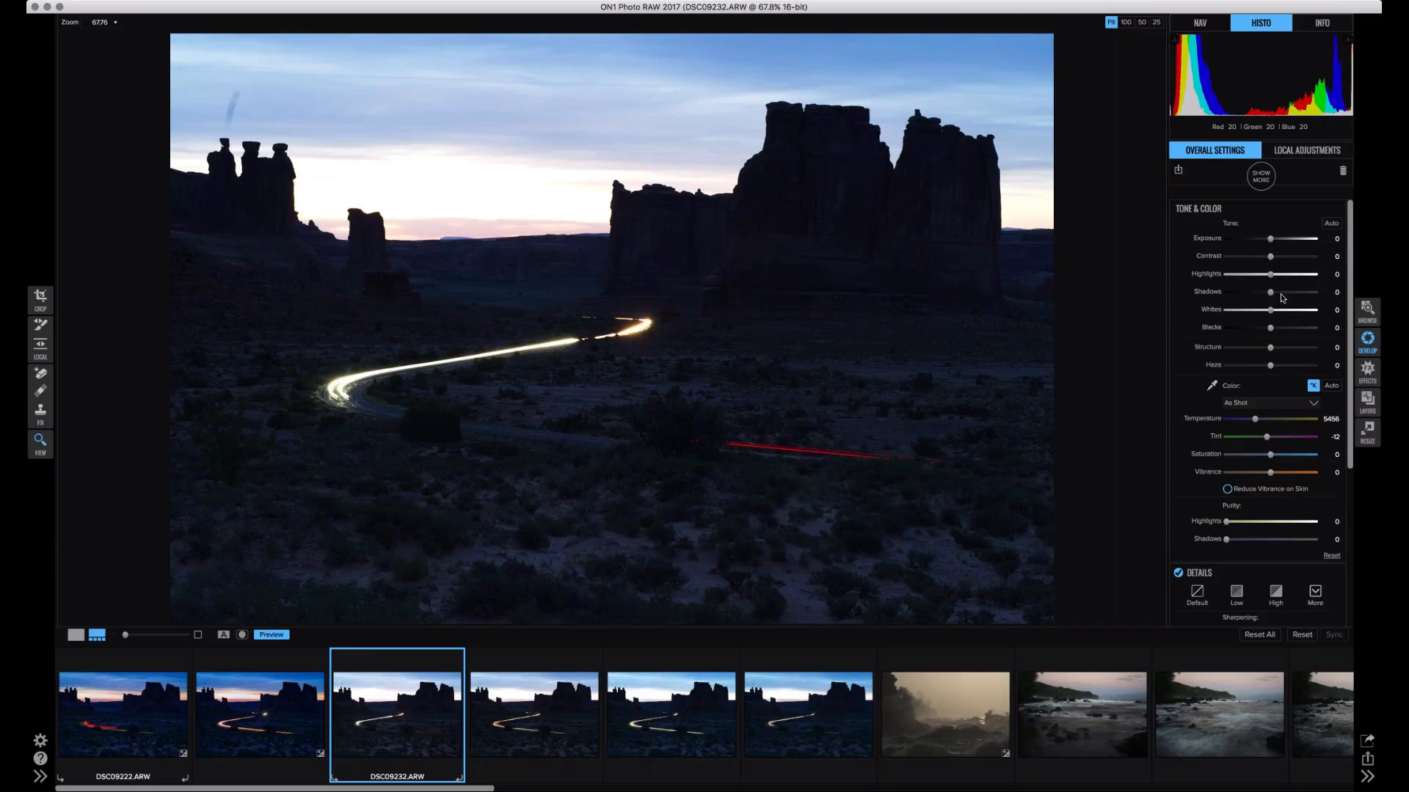
pyautogui.moveTo(1286, 293); pyautogui.dragTo(1288, 293)
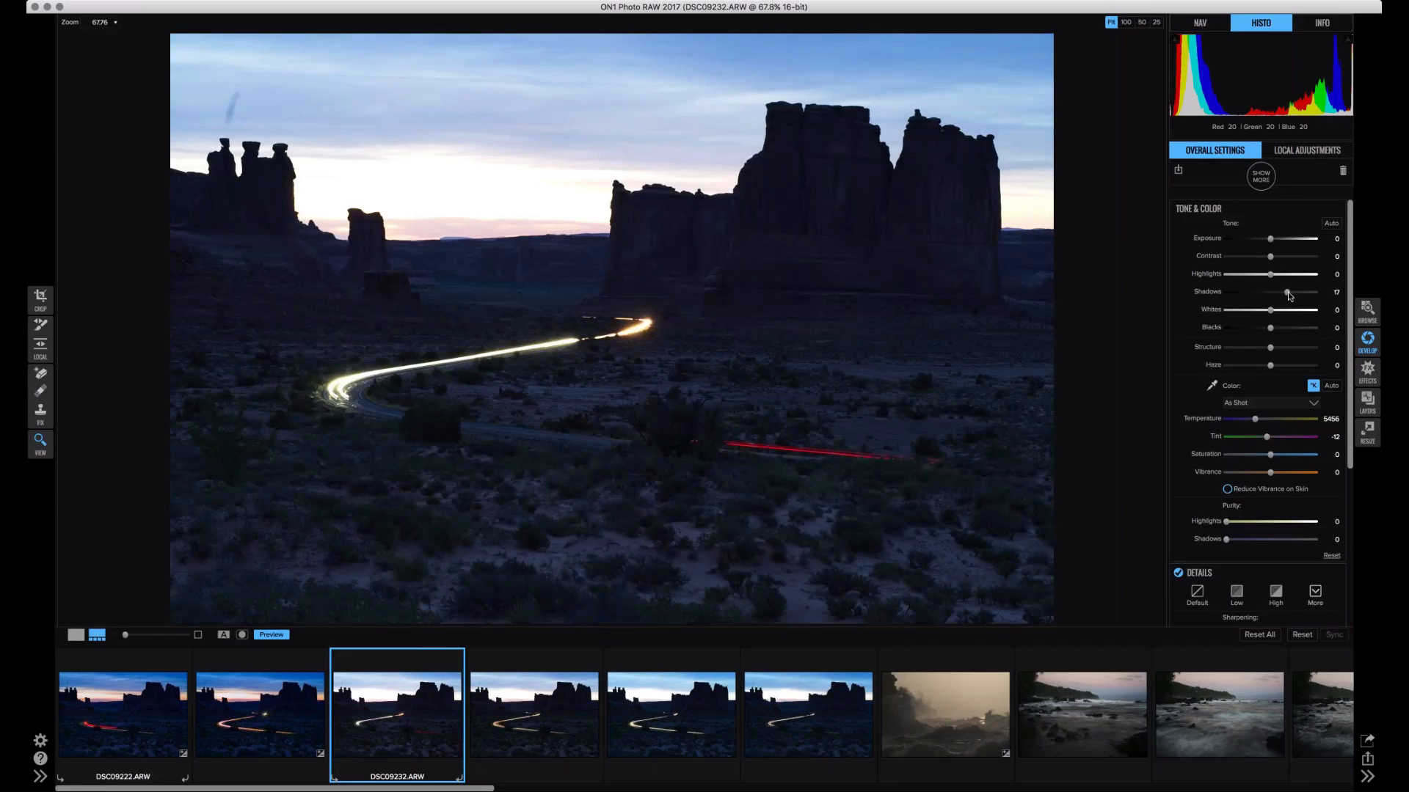
pyautogui.moveTo(1270, 239); pyautogui.dragTo(1276, 240)
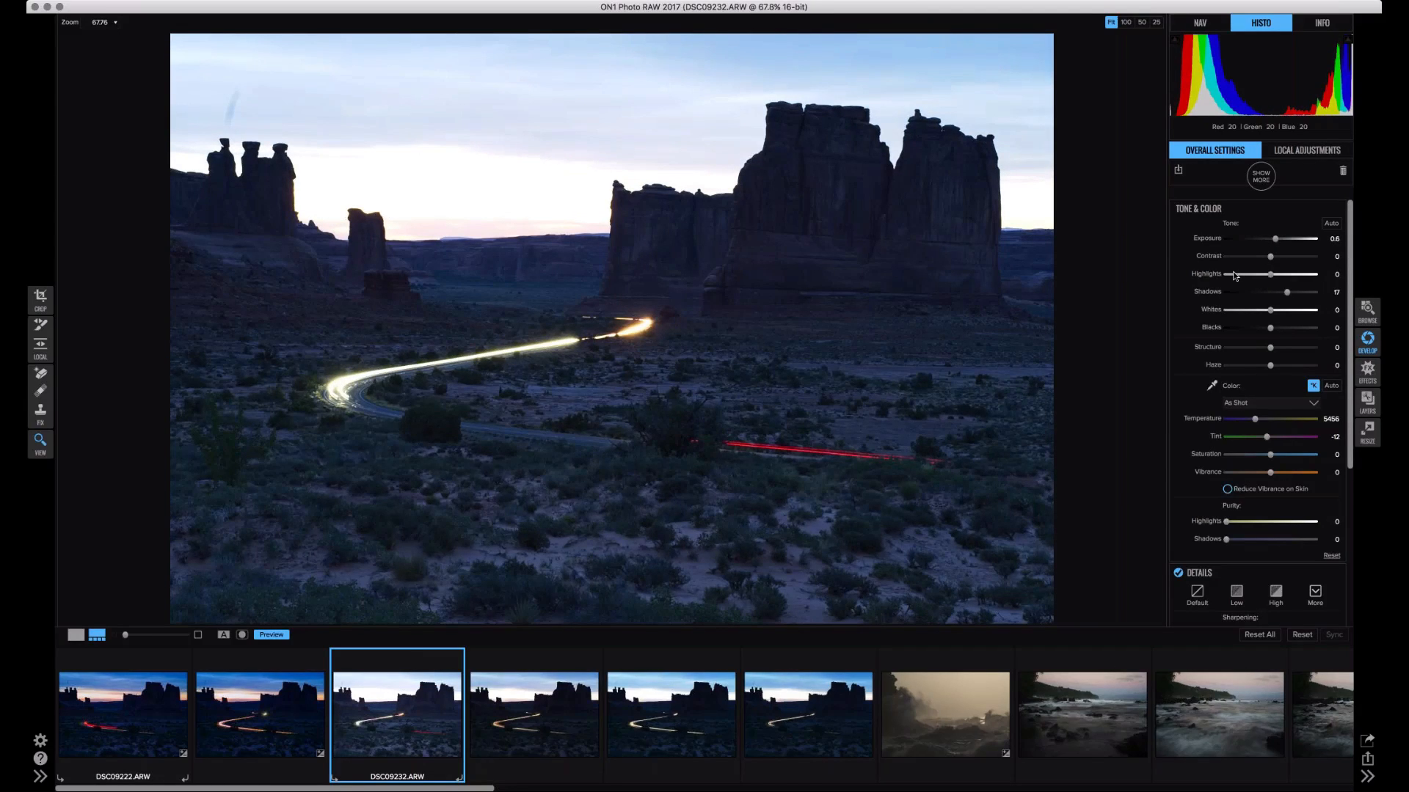
pyautogui.click(1234, 275)
pyautogui.moveTo(1234, 275); pyautogui.dragTo(1220, 275)
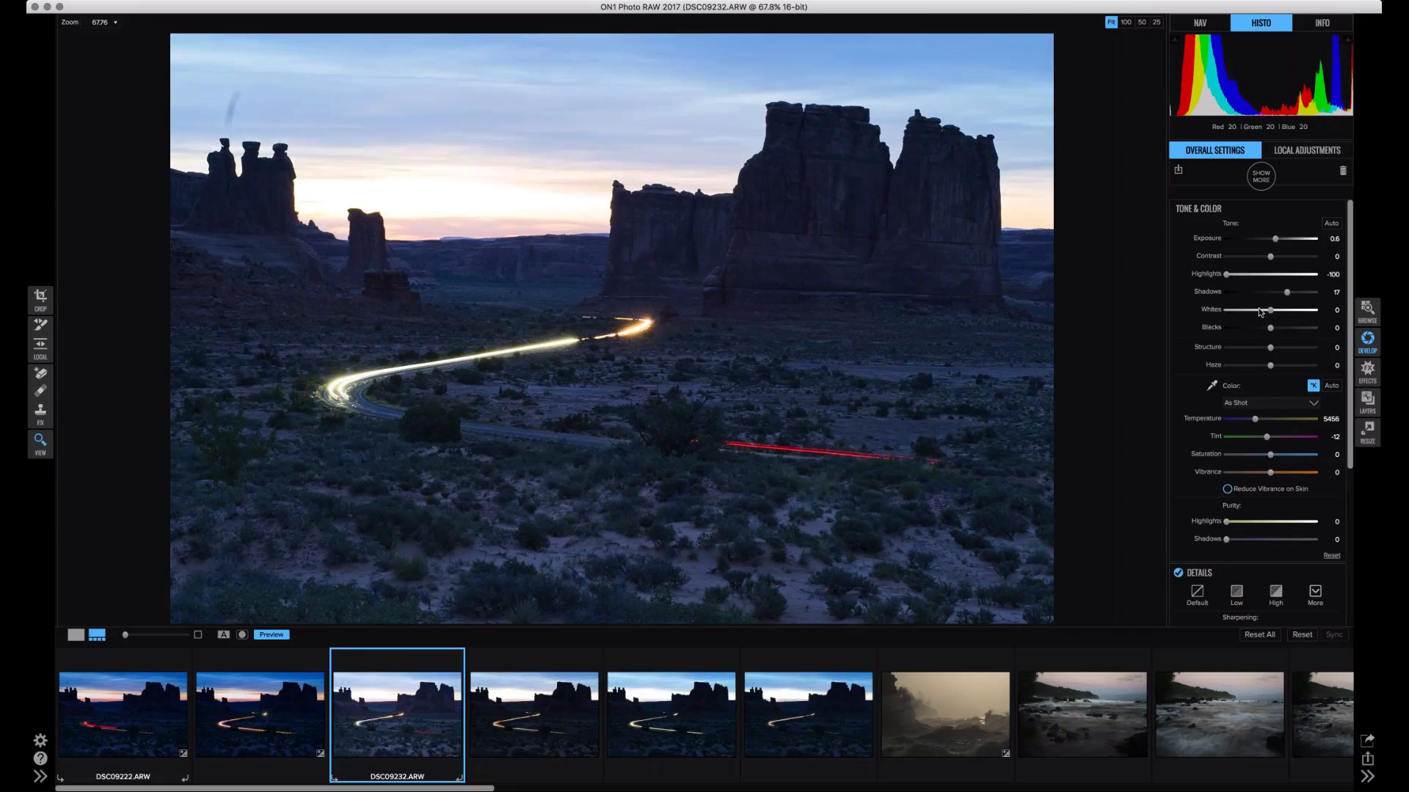
# - Set Whites to -17, Contrast to 19 and Exposure to 0.75 for DSC09232.ARW
pyautogui.moveTo(1259, 311); pyautogui.dragTo(1249, 312)
pyautogui.click(1287, 258)
pyautogui.moveTo(1287, 258); pyautogui.dragTo(1288, 259)
pyautogui.moveTo(1289, 258); pyautogui.dragTo(1288, 259)
pyautogui.moveTo(1275, 240); pyautogui.dragTo(1279, 240)
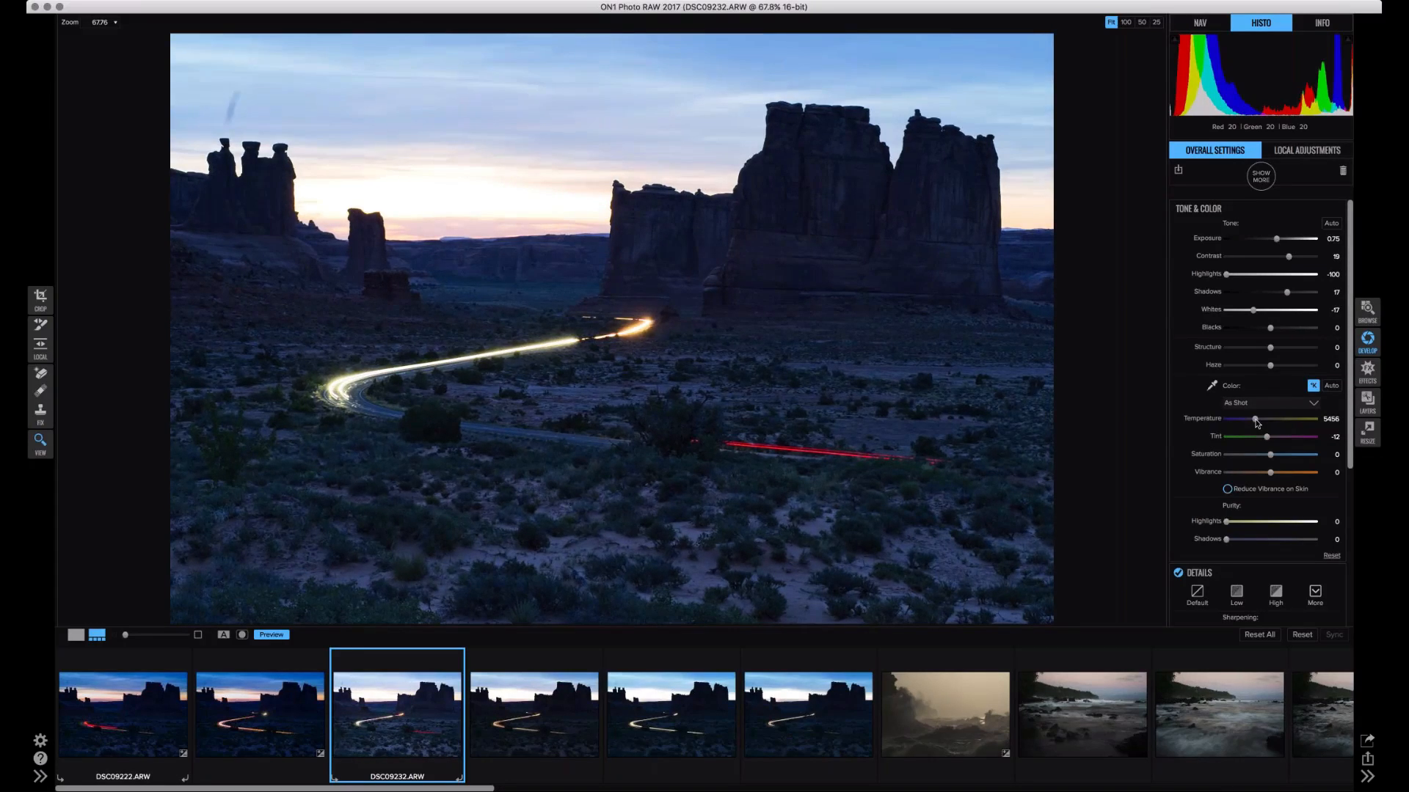
# - Warm the photo's Temperature to 8550 and deepen it with Contrast at 26 and Blacks at -7
pyautogui.moveTo(1255, 423); pyautogui.dragTo(1278, 421)
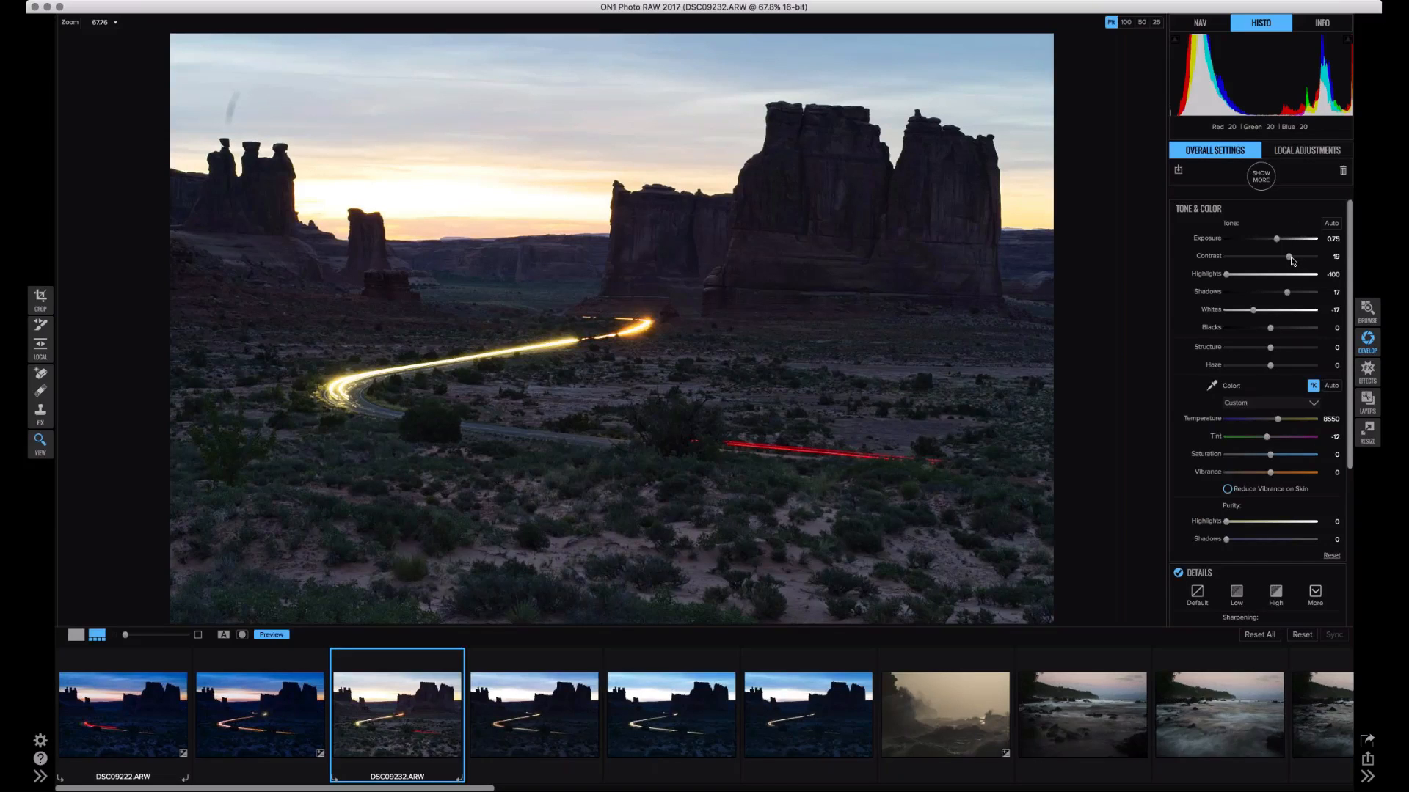
pyautogui.moveTo(1291, 257); pyautogui.dragTo(1289, 261)
pyautogui.click(1264, 330)
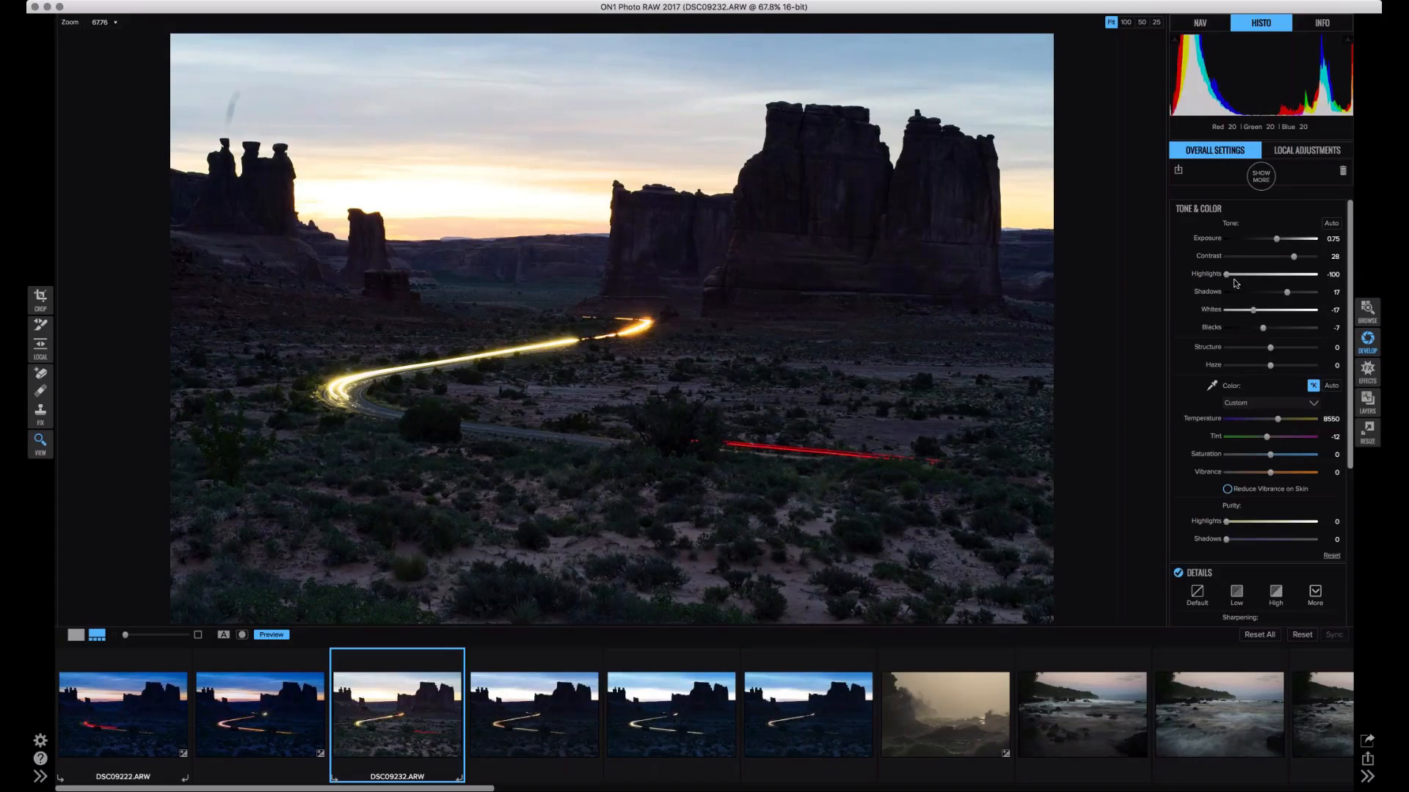
# - Set the Highlights of DSC09232.ARW to -80 and raise its Exposure to 1.1
pyautogui.click(1230, 275)
pyautogui.click(1230, 274)
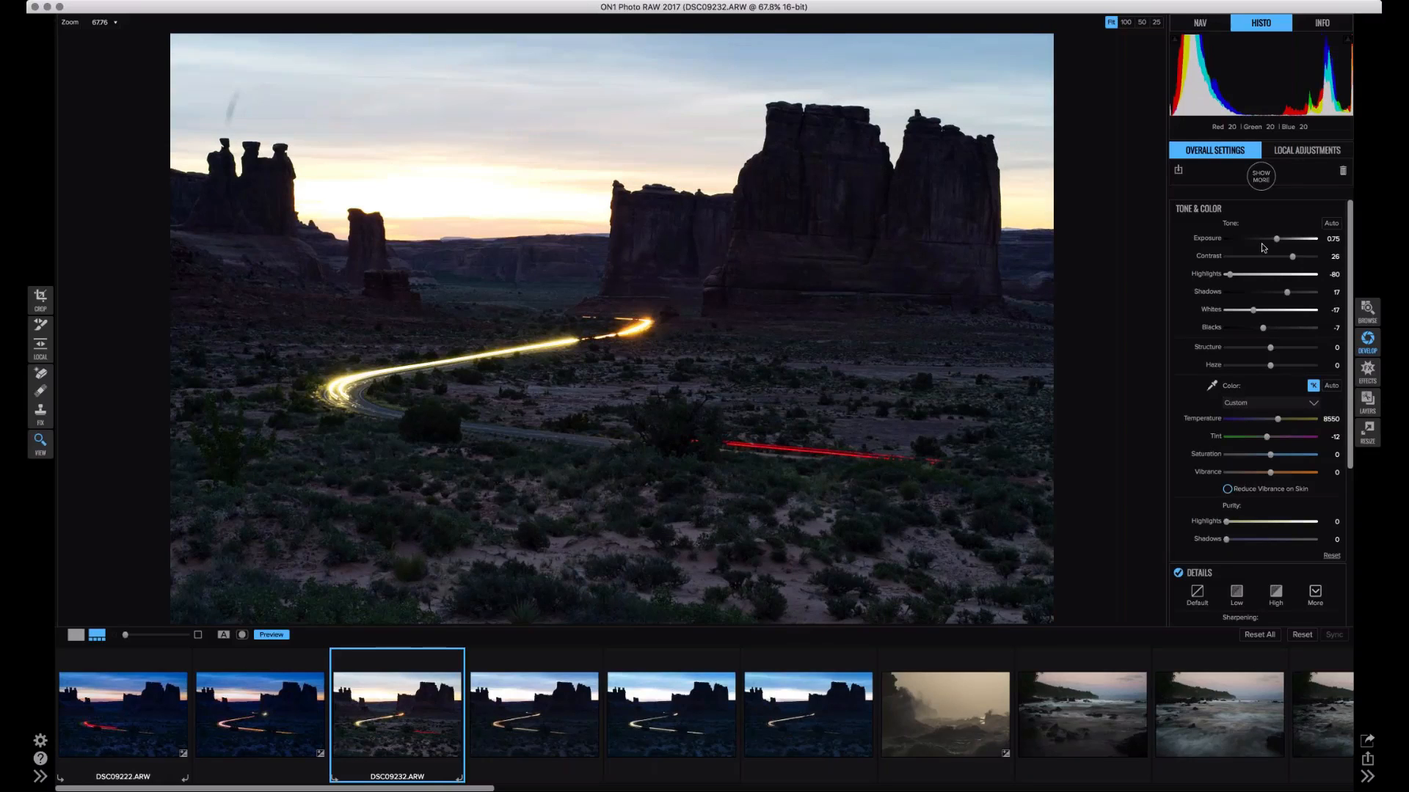
pyautogui.click(1275, 239)
pyautogui.moveTo(1275, 240); pyautogui.dragTo(1280, 239)
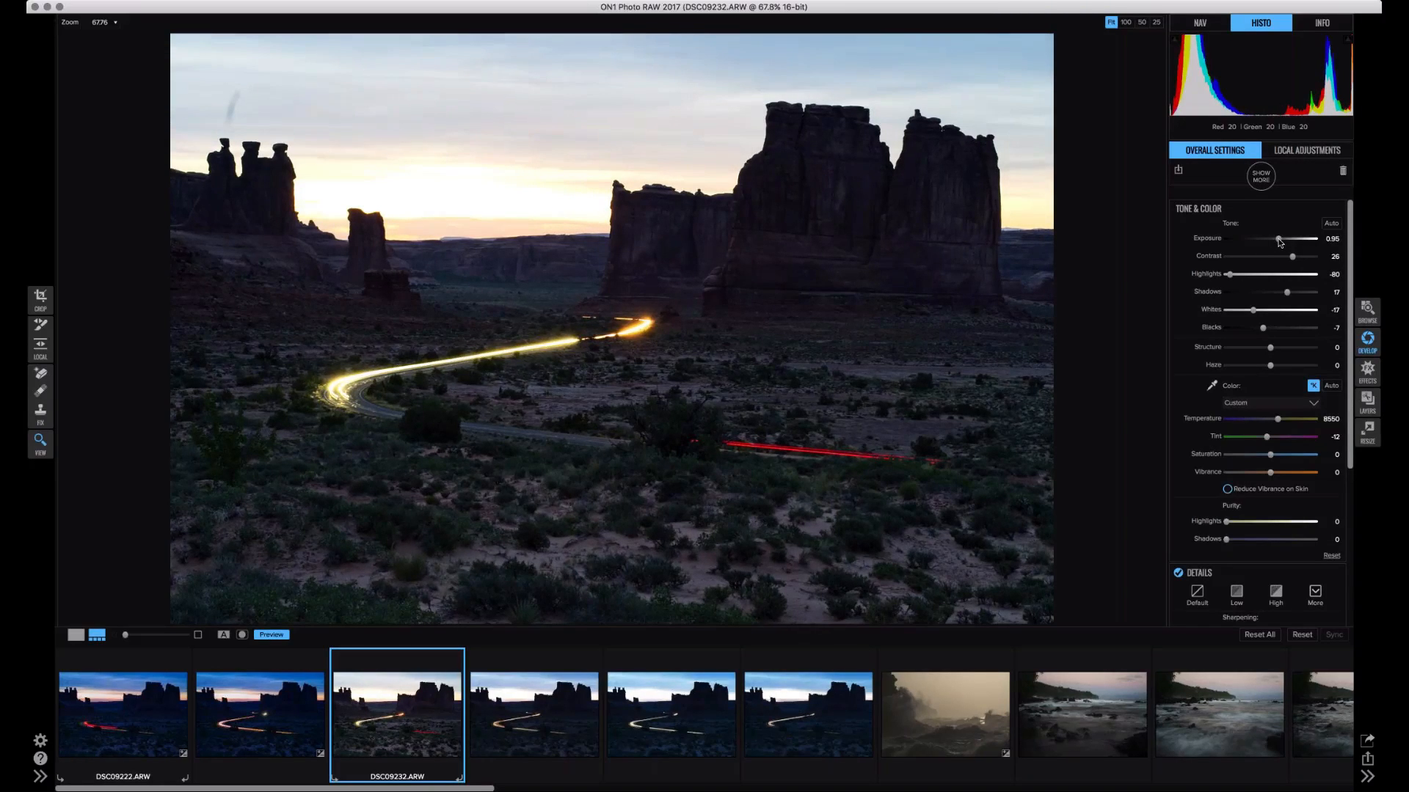
# - Warm the photo's Temperature to 9088 and increase its Contrast to 32
pyautogui.click(1279, 419)
pyautogui.moveTo(1279, 422); pyautogui.dragTo(1282, 421)
pyautogui.moveTo(1350, 380); pyautogui.dragTo(1349, 438)
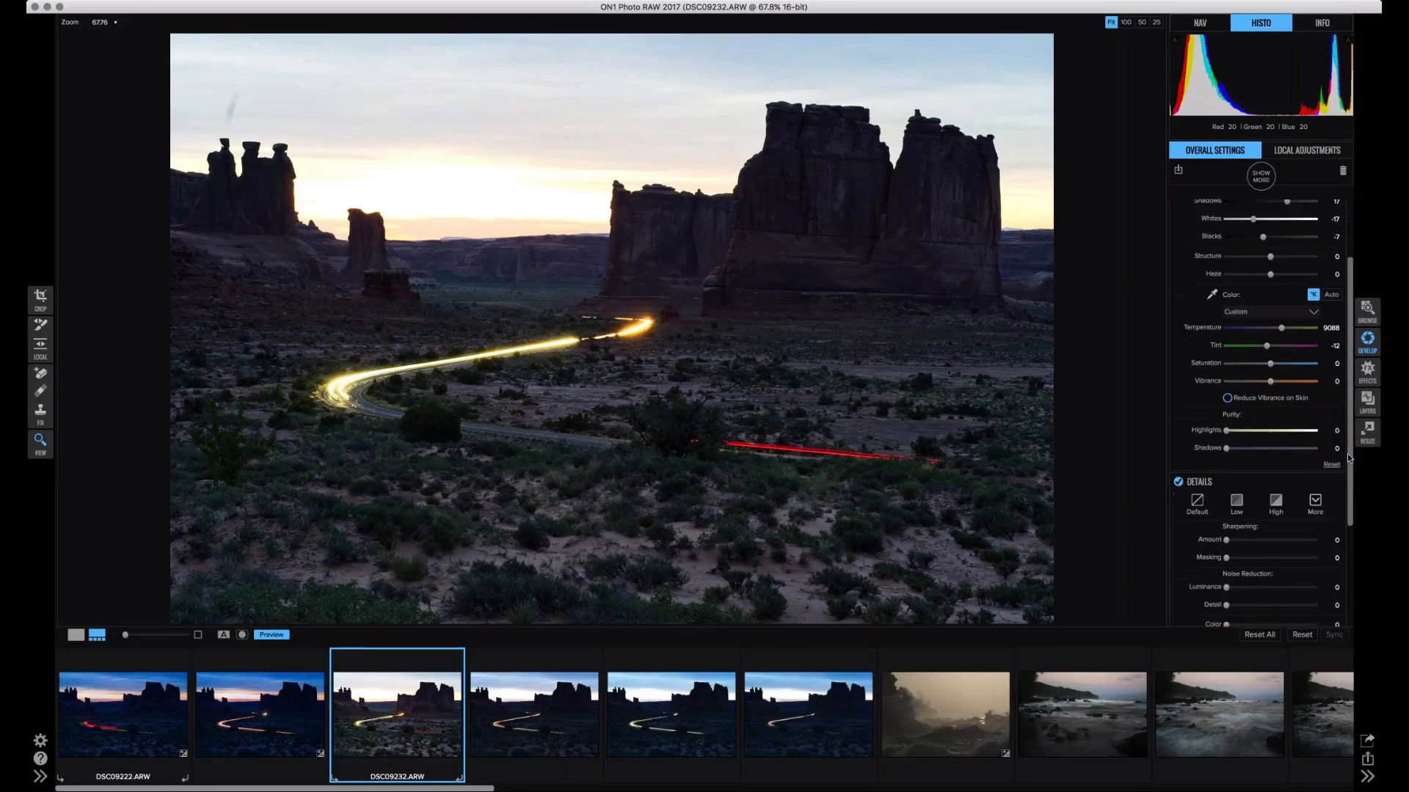
pyautogui.scroll(5, 1349, 459)
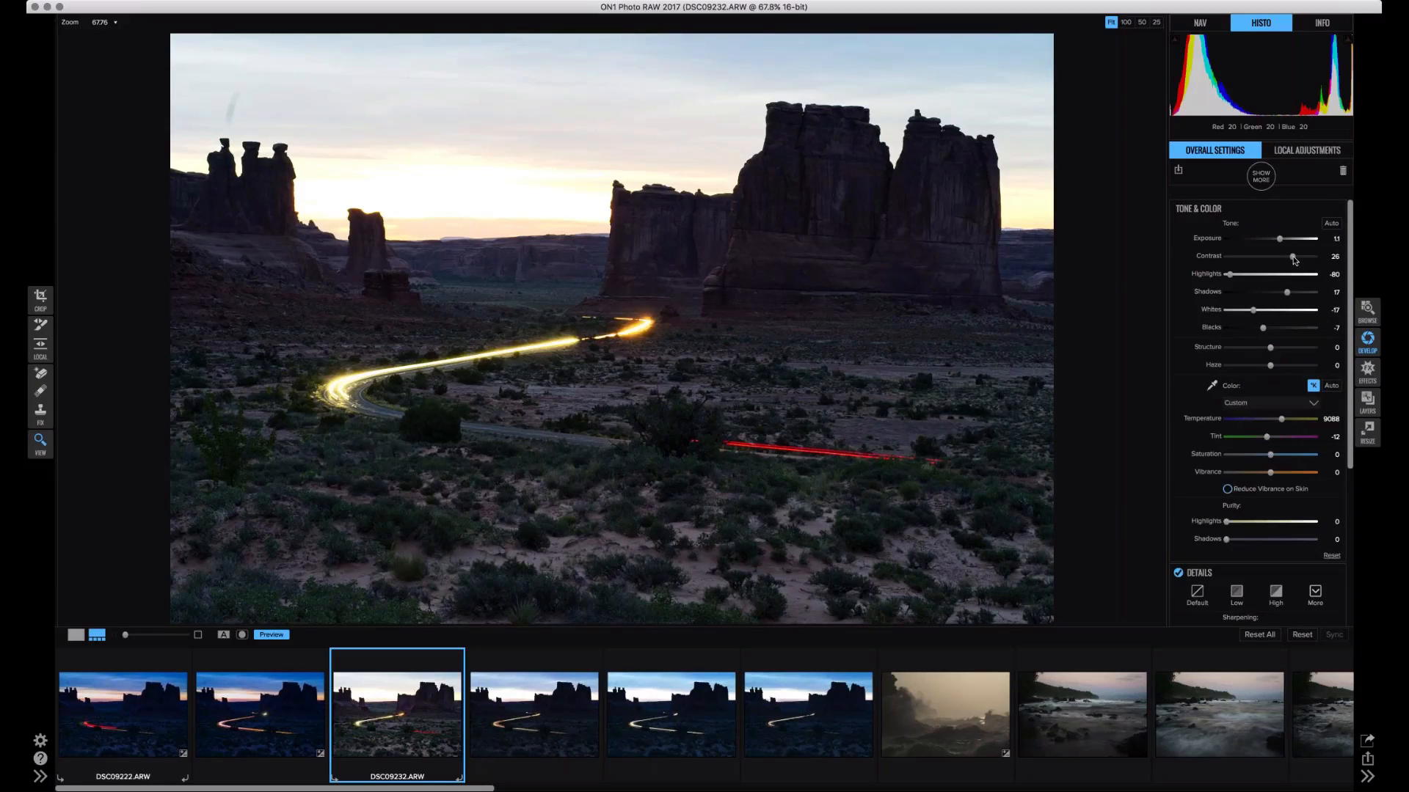
pyautogui.moveTo(1293, 258); pyautogui.dragTo(1295, 257)
pyautogui.moveTo(1347, 334); pyautogui.dragTo(1347, 294)
pyautogui.moveTo(1348, 354); pyautogui.dragTo(1346, 270)
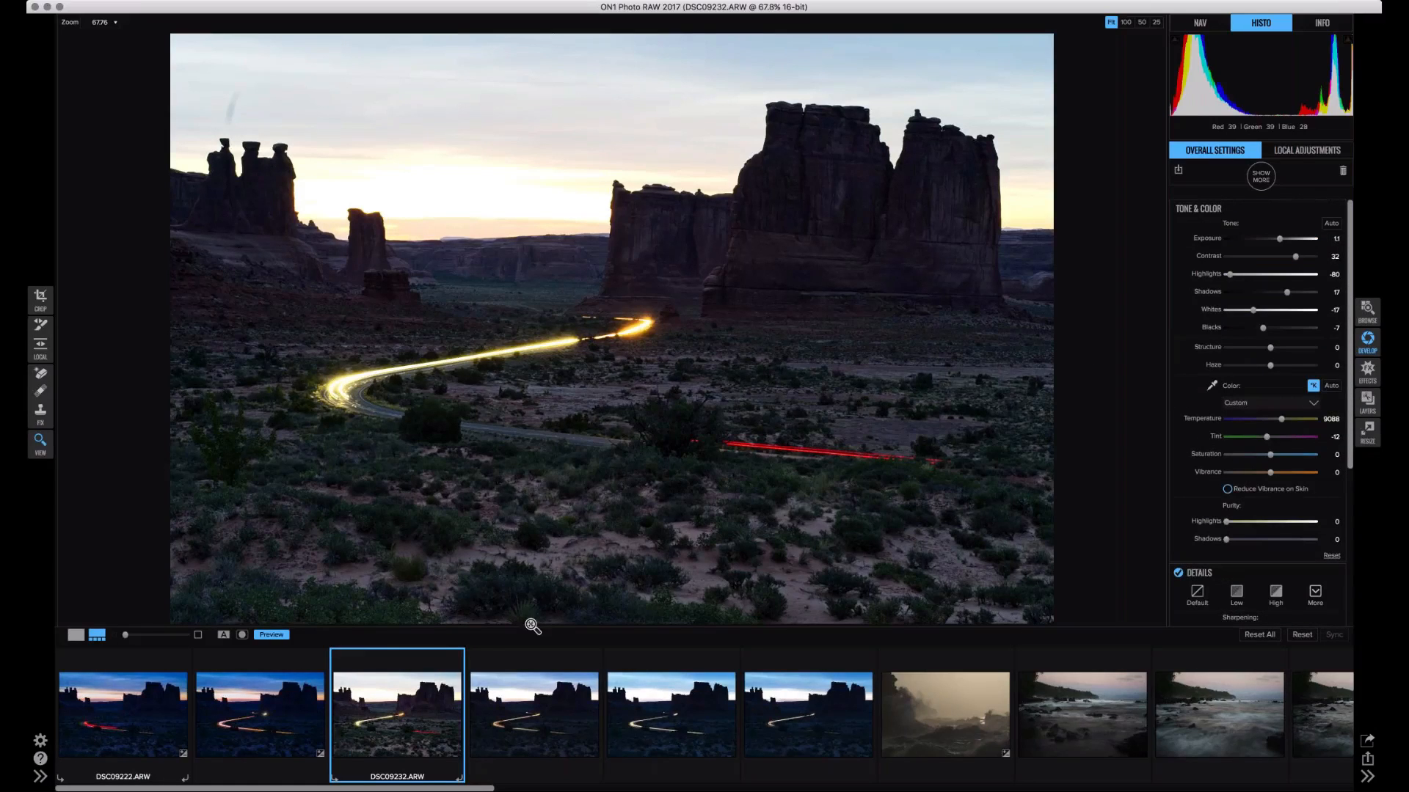
# - Extend the selection from DSC09232.ARW through DSC09235.ARW and sync the develop settings across these four photos
pyautogui.moveTo(452, 658)
pyautogui.keyDown('shift'); pyautogui.click(801, 711); pyautogui.keyUp('shift')
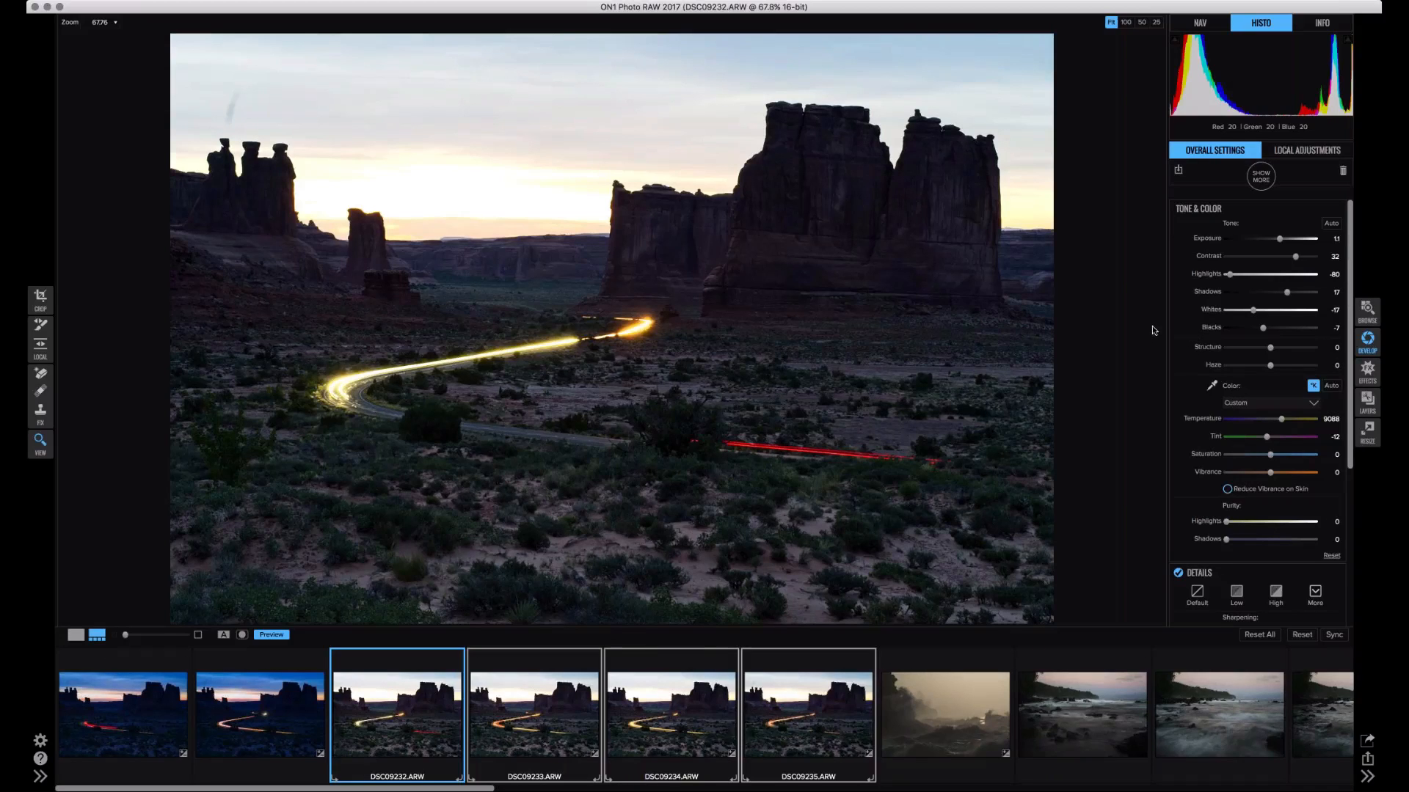
# - Return to browsing, add DSC09231.ARW and DSC09222.ARW to the selection, and open all six photos as layers in one file
pyautogui.click(1367, 318)
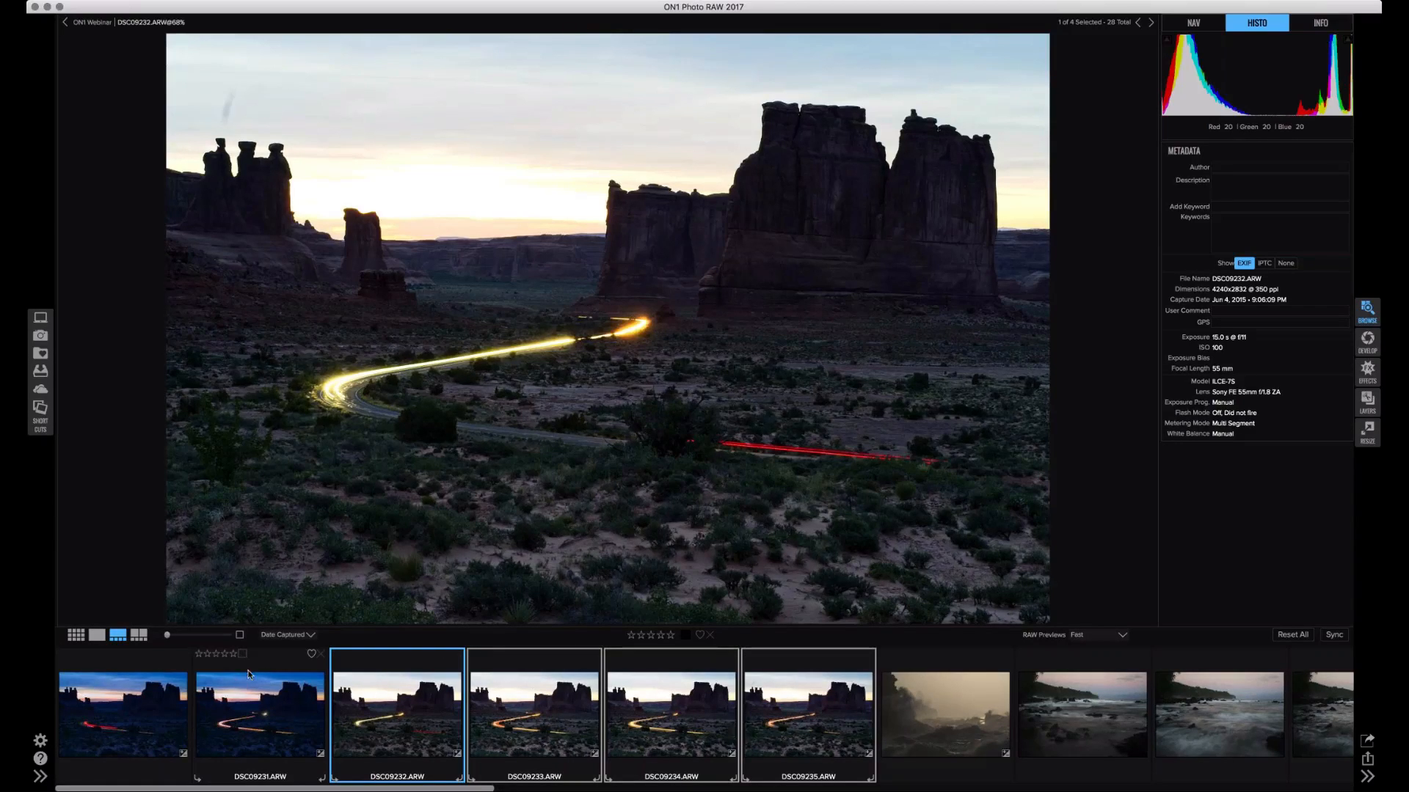
pyautogui.keyDown('shift'); pyautogui.click(238, 703); pyautogui.keyUp('shift')
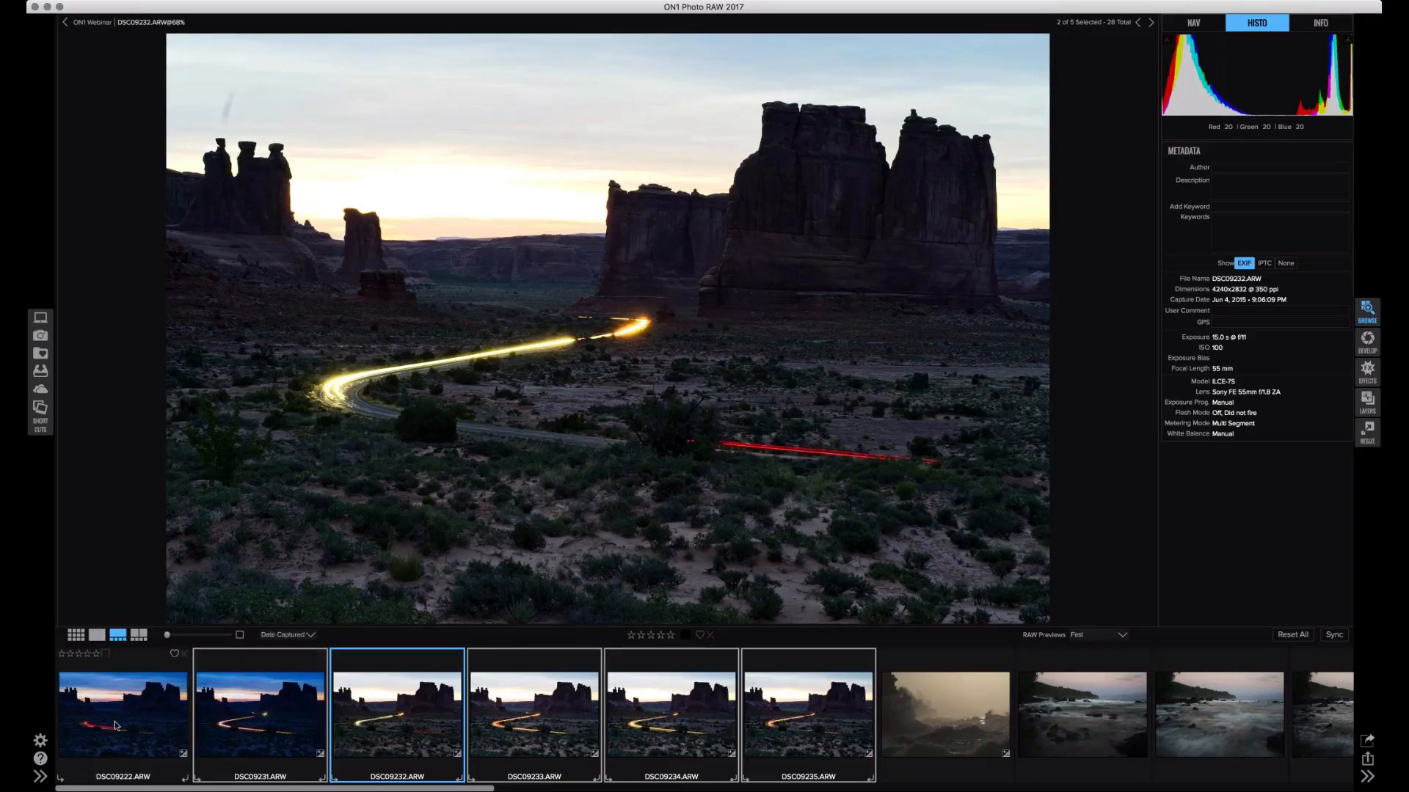
pyautogui.keyDown('shift'); pyautogui.click(113, 716); pyautogui.keyUp('shift')
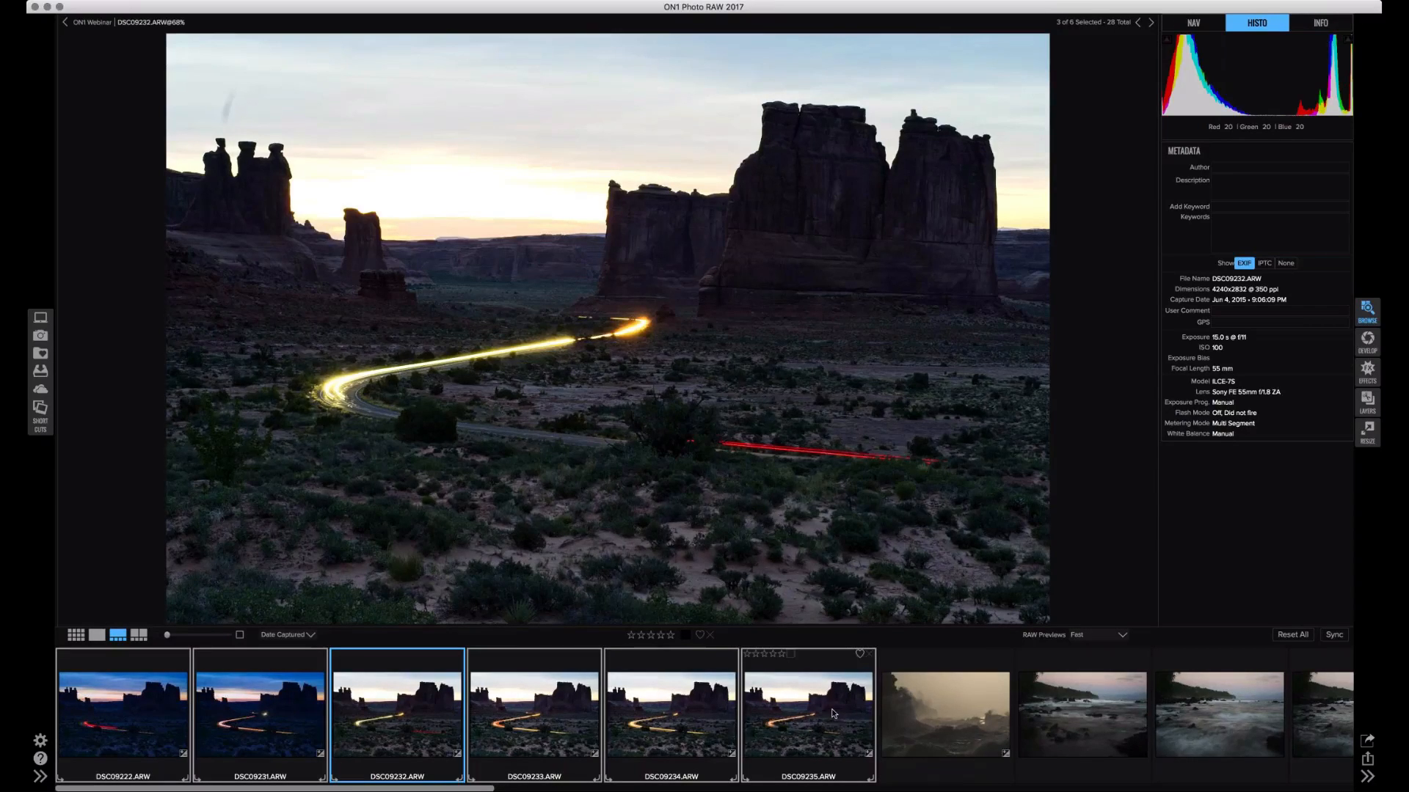
pyautogui.click(1367, 405)
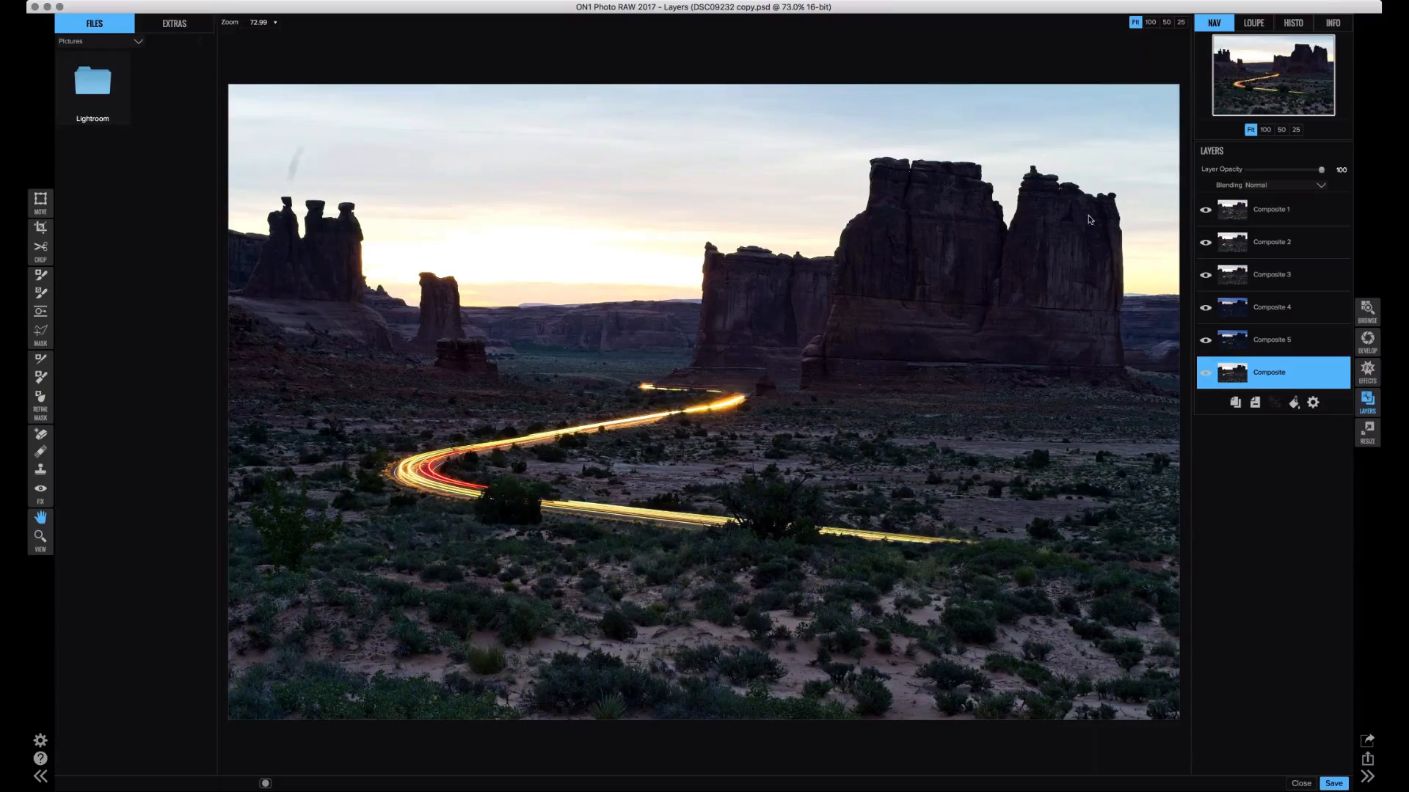
# - Hide the layers Composite 1 through Composite 5 so that only the bottom Composite layer is shown
pyautogui.click(1267, 225)
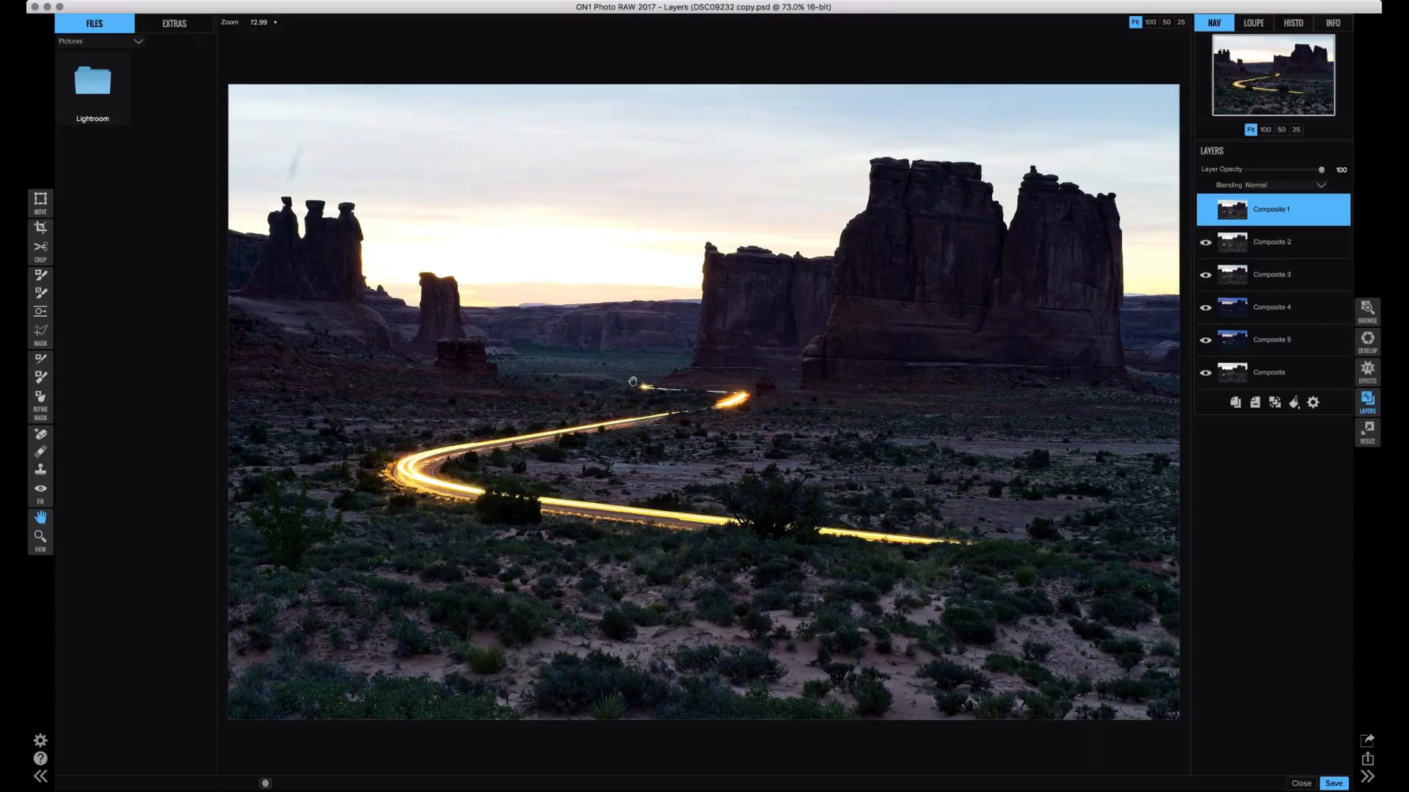
pyautogui.click(1205, 243)
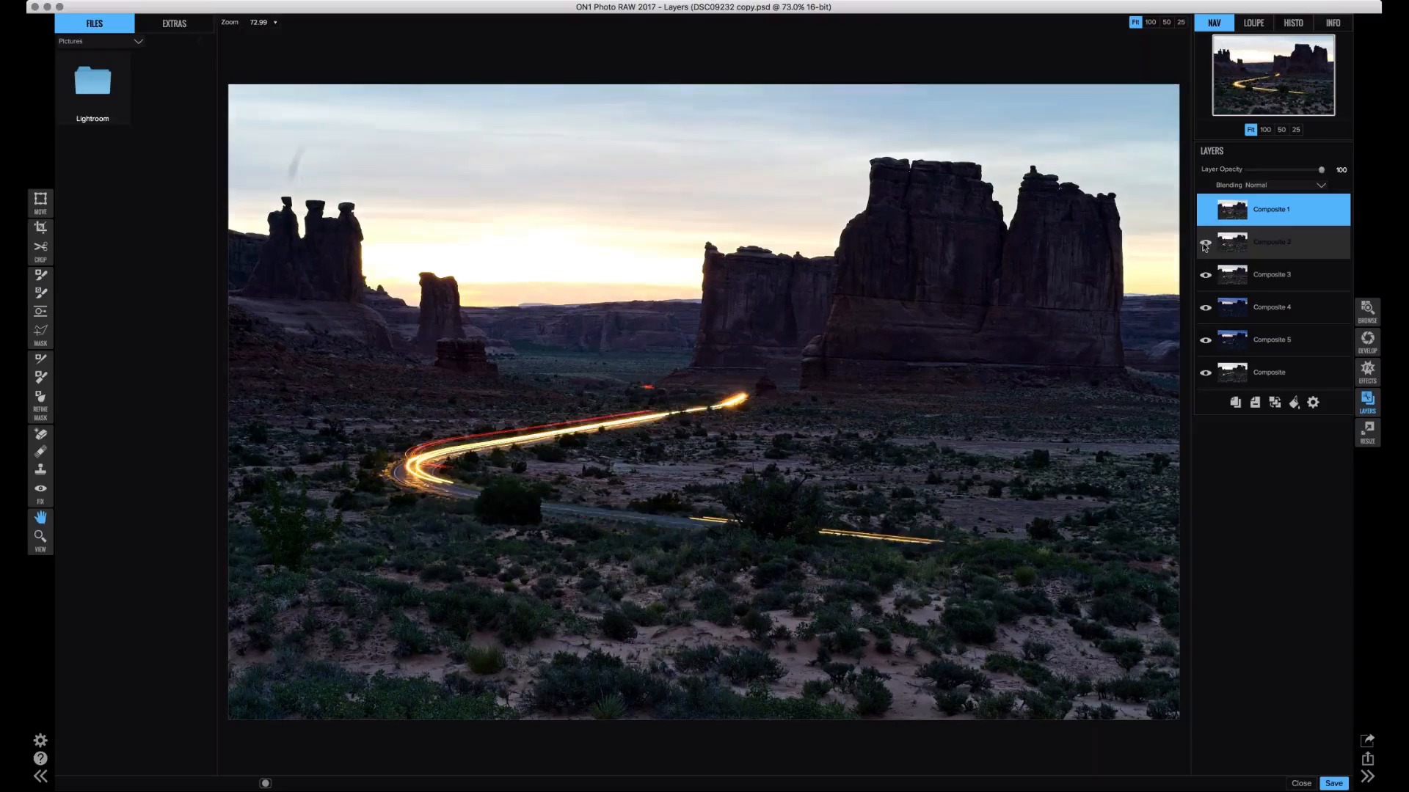
pyautogui.click(1205, 275)
pyautogui.click(1204, 309)
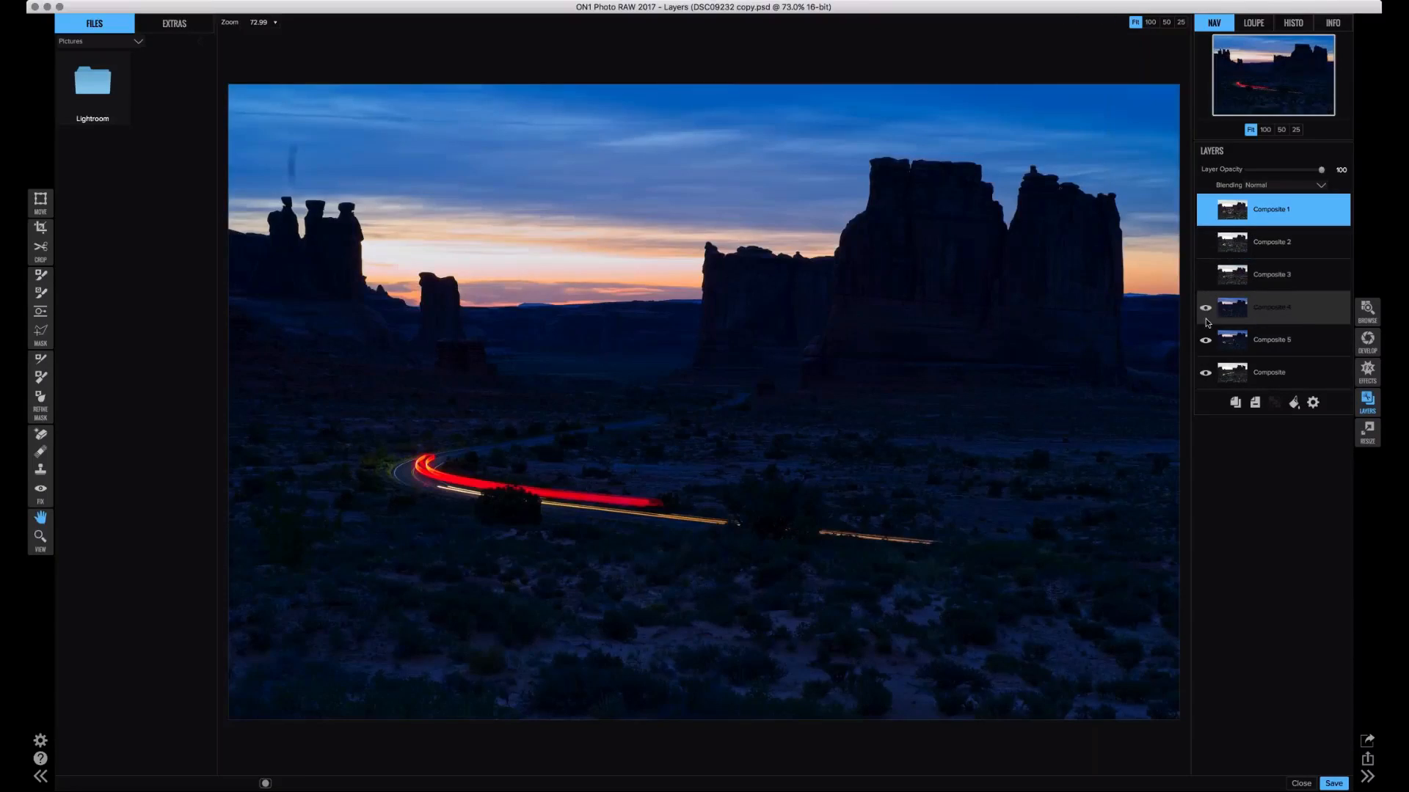
pyautogui.click(1206, 341)
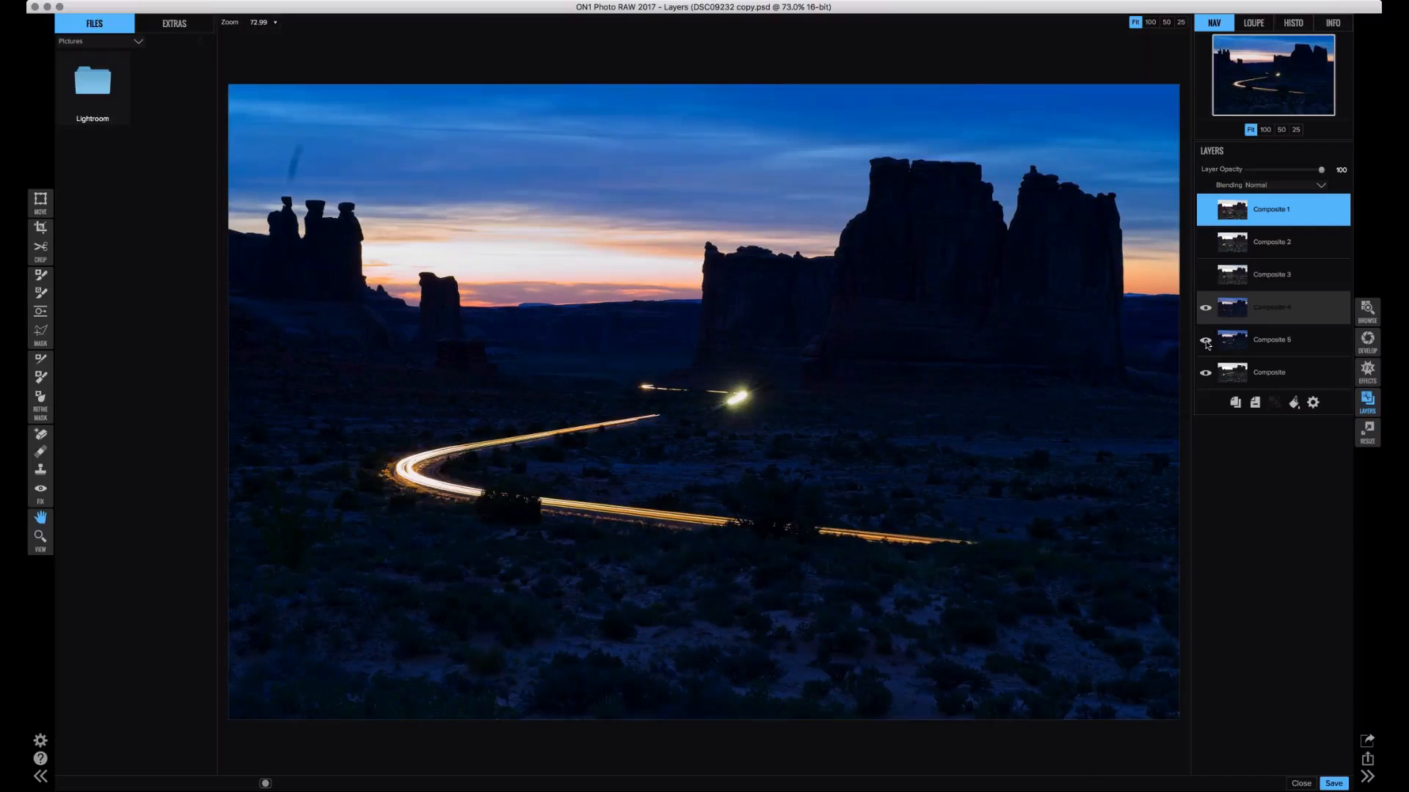
pyautogui.click(1206, 341)
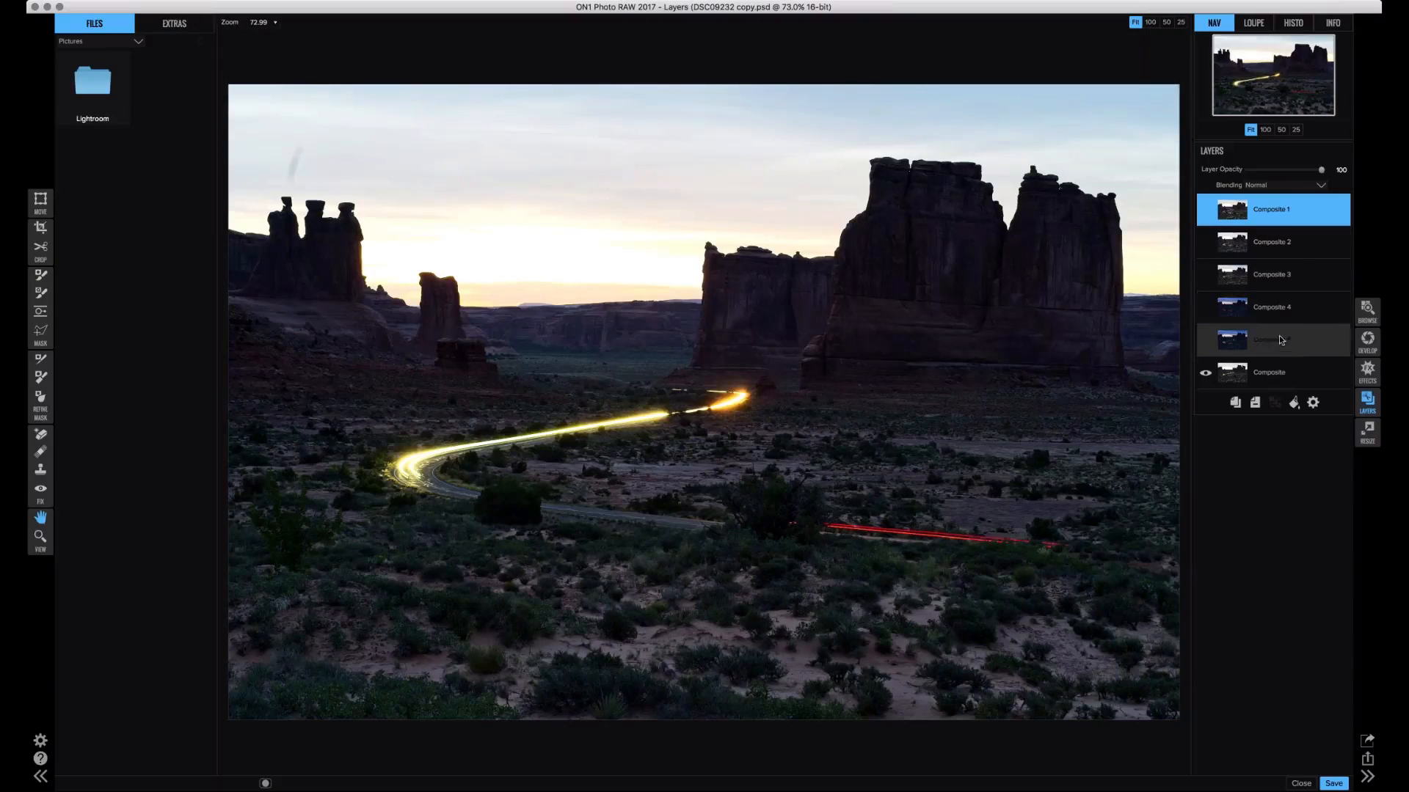
# - Rename the bottom Composite layer as Foreground
pyautogui.doubleClick(1273, 380)
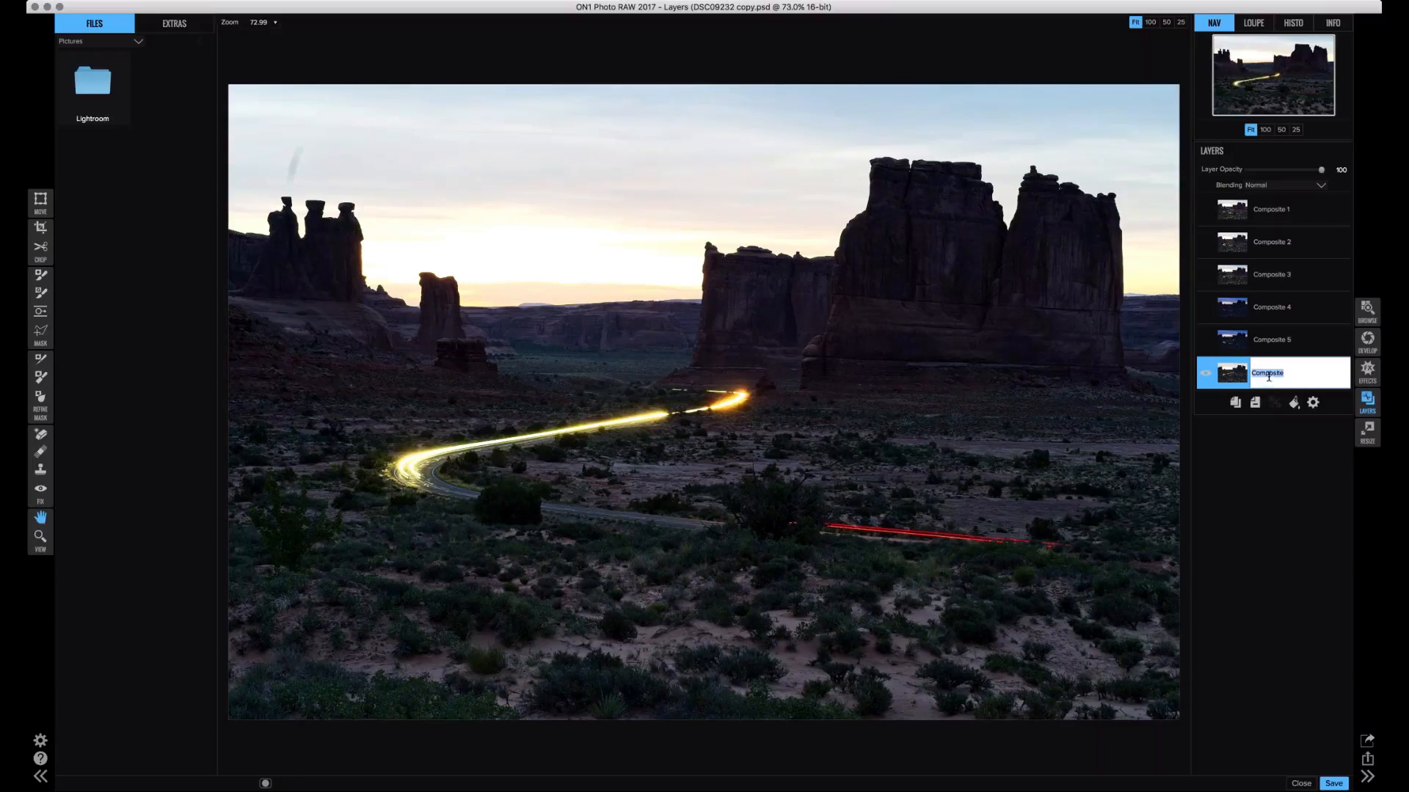
pyautogui.write('Foreground')
pyautogui.press('Return')
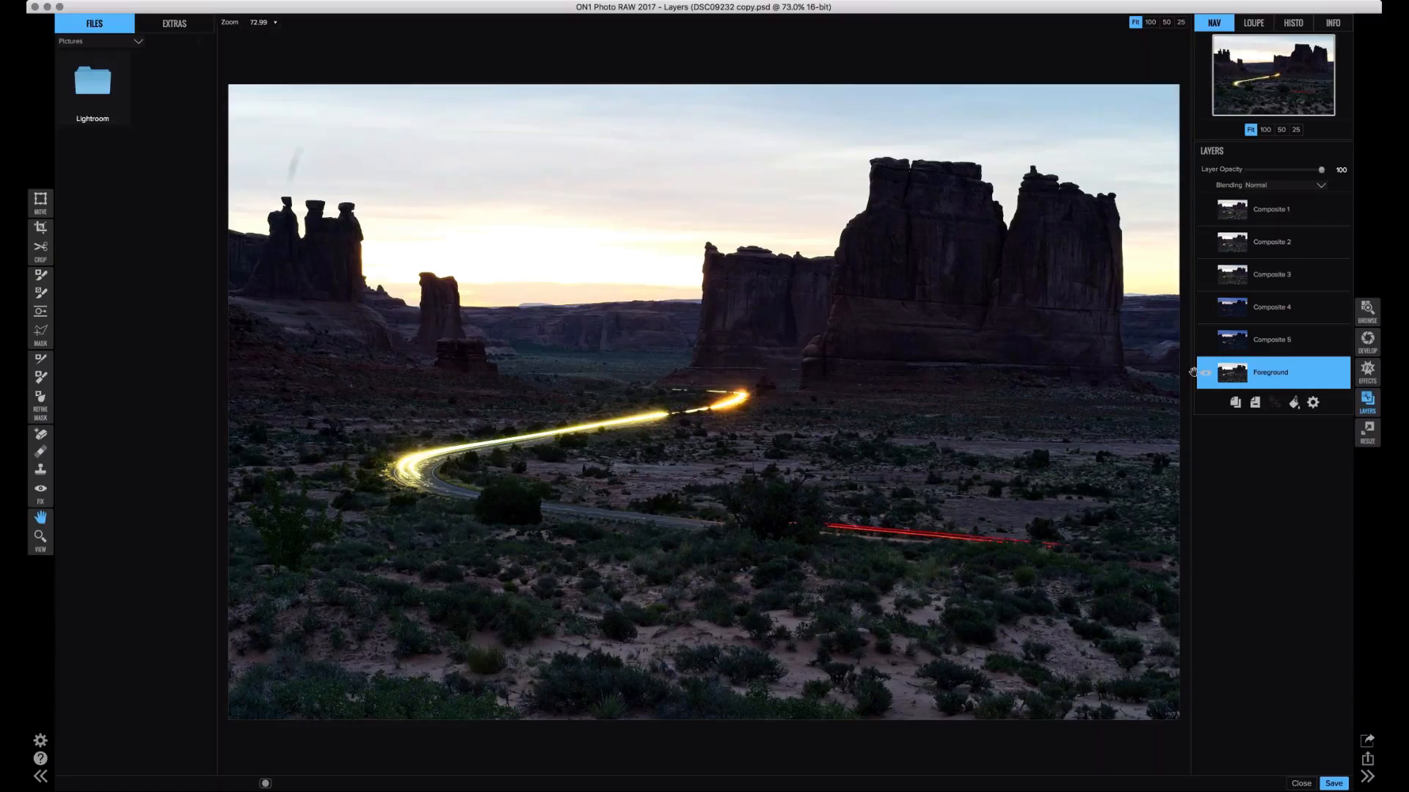
# - Show the Composite 5 layer and rename it as Sky
pyautogui.click(1205, 341)
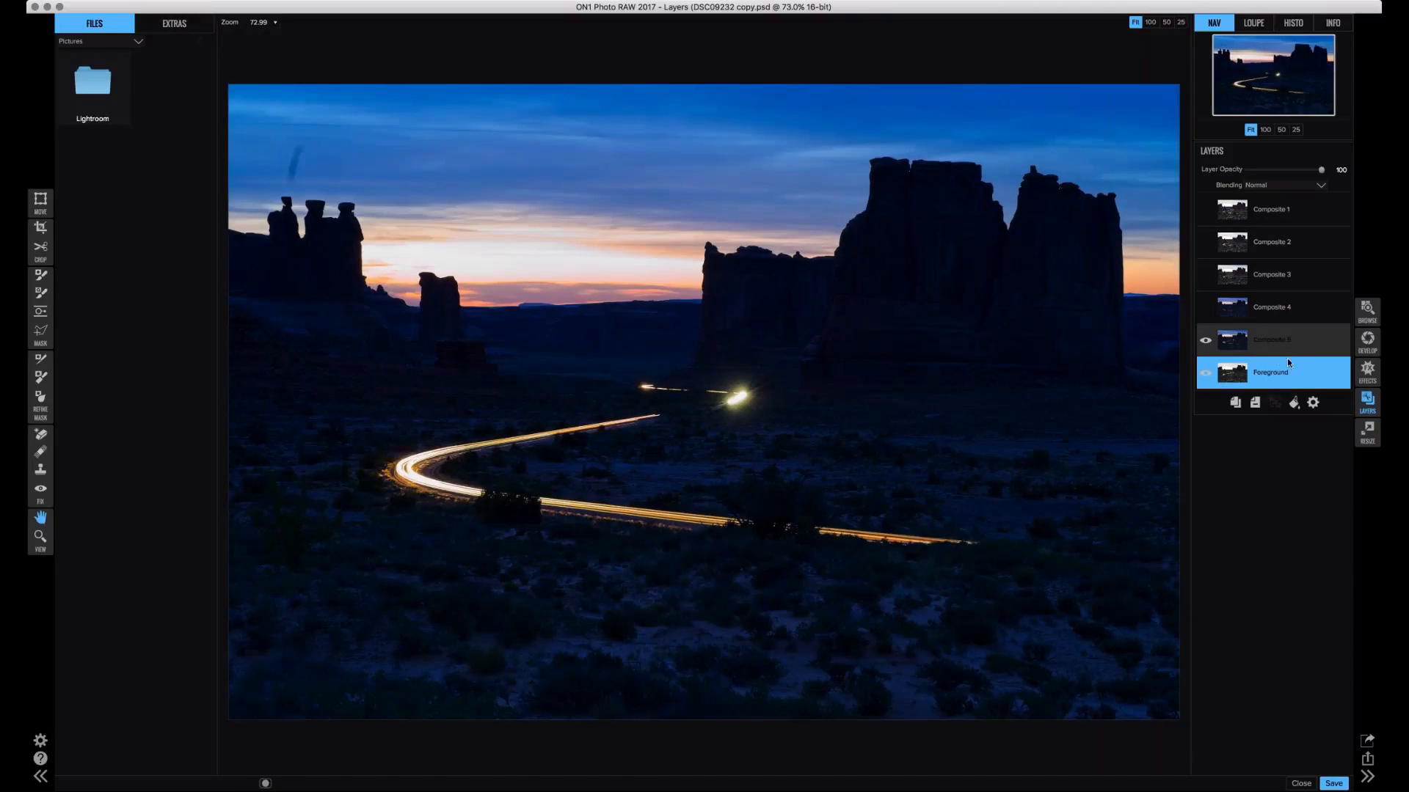
pyautogui.click(1273, 340)
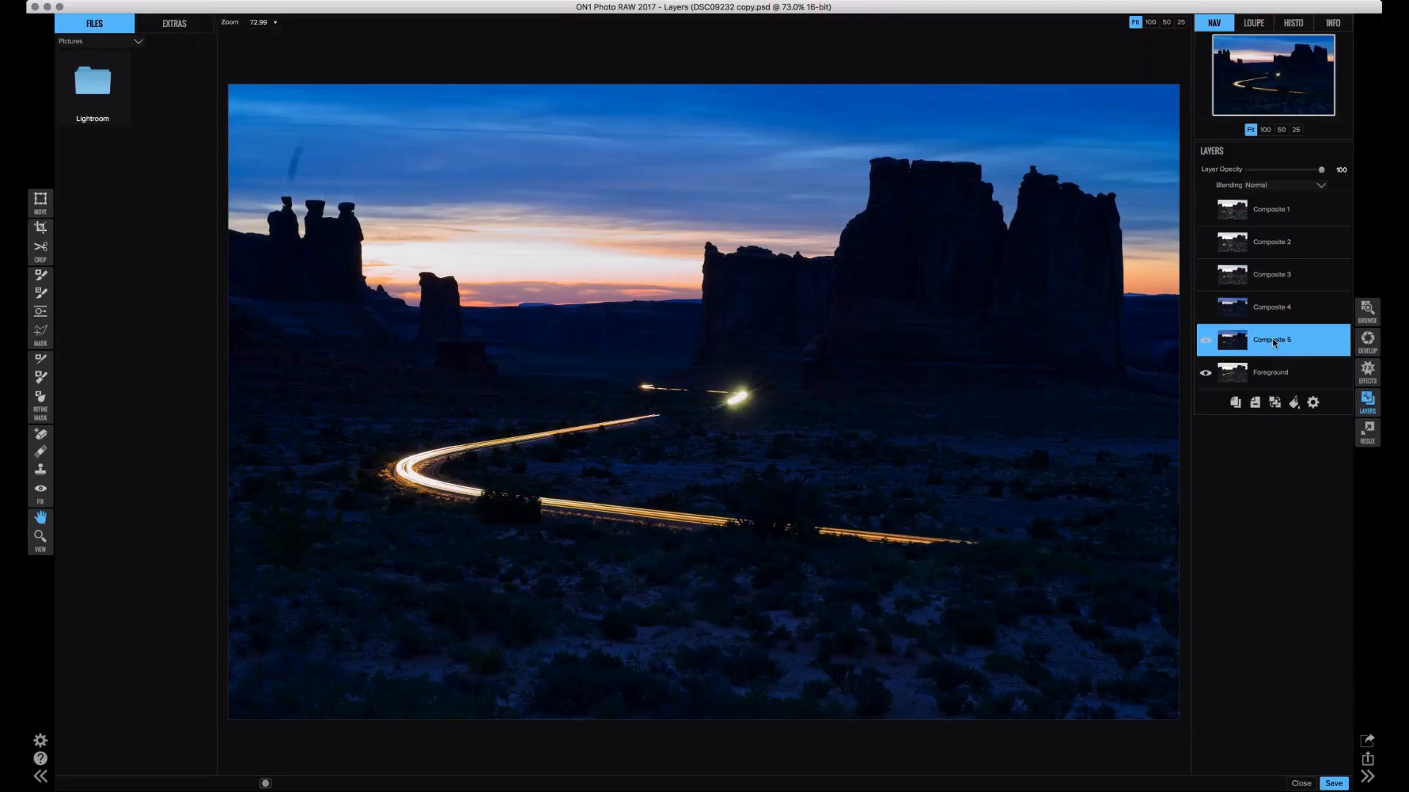
pyautogui.doubleClick(1272, 338)
pyautogui.write('Sk')
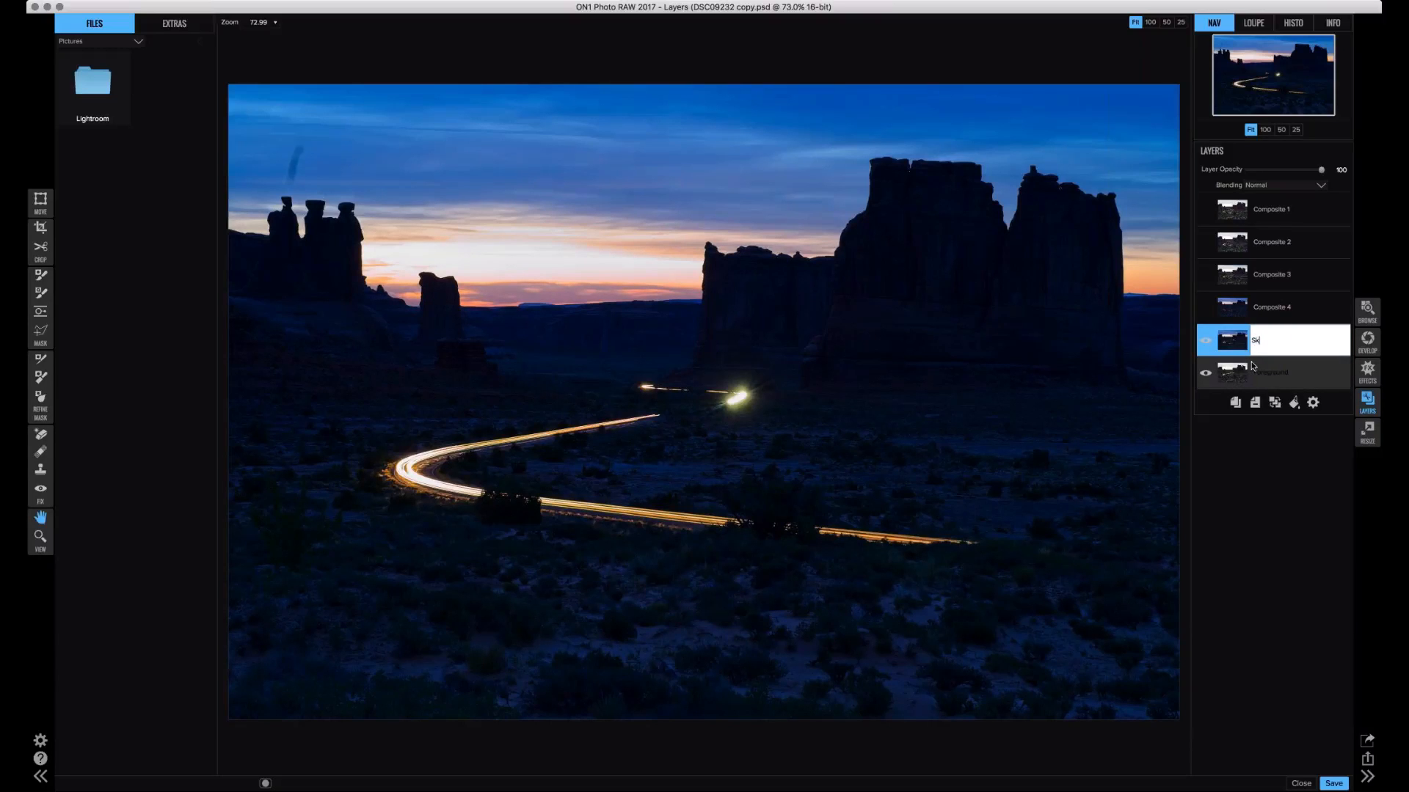
pyautogui.write('y')
pyautogui.press('Return')
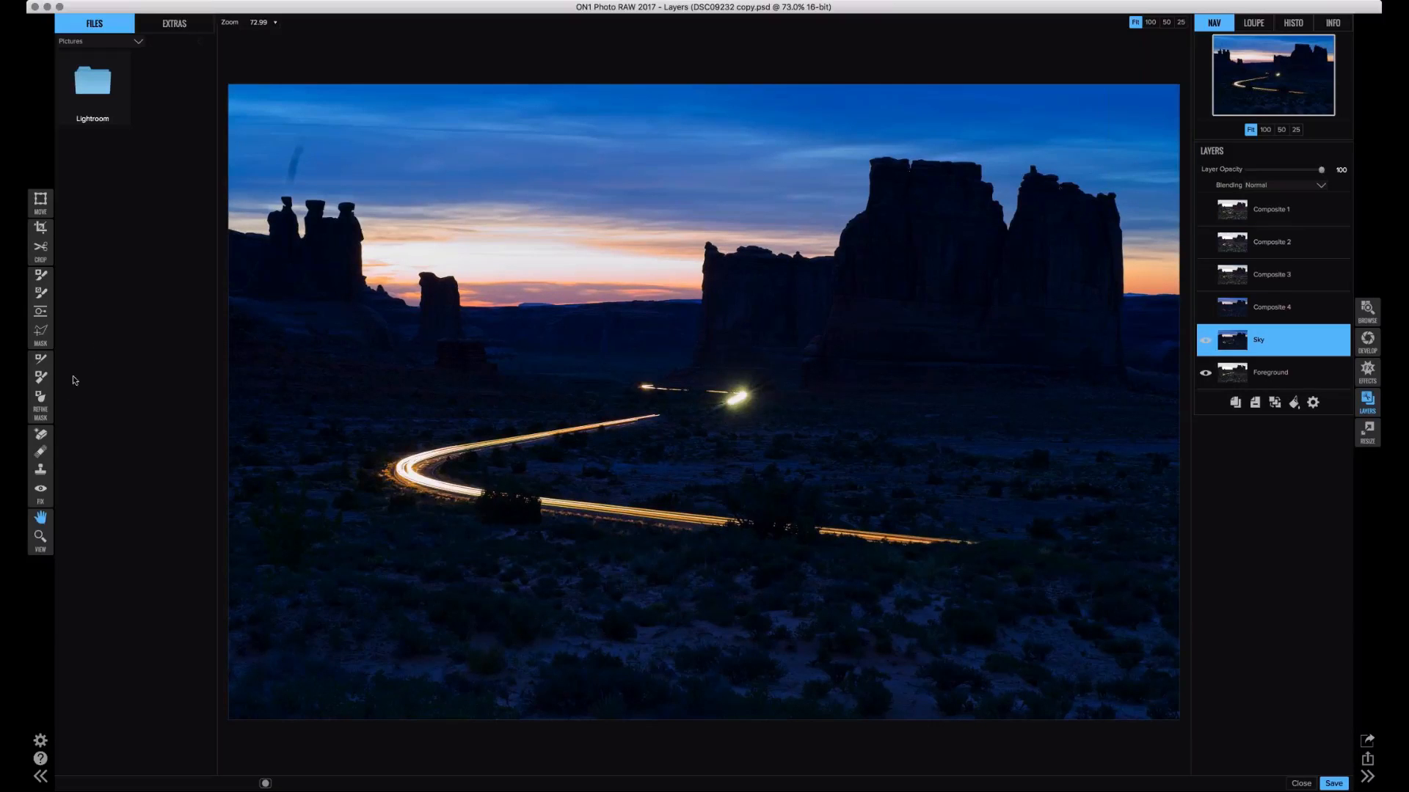
# - Activate the quick mask brush and move the Foreground layer above the Sky layer, keeping both layers visible
pyautogui.click(41, 295)
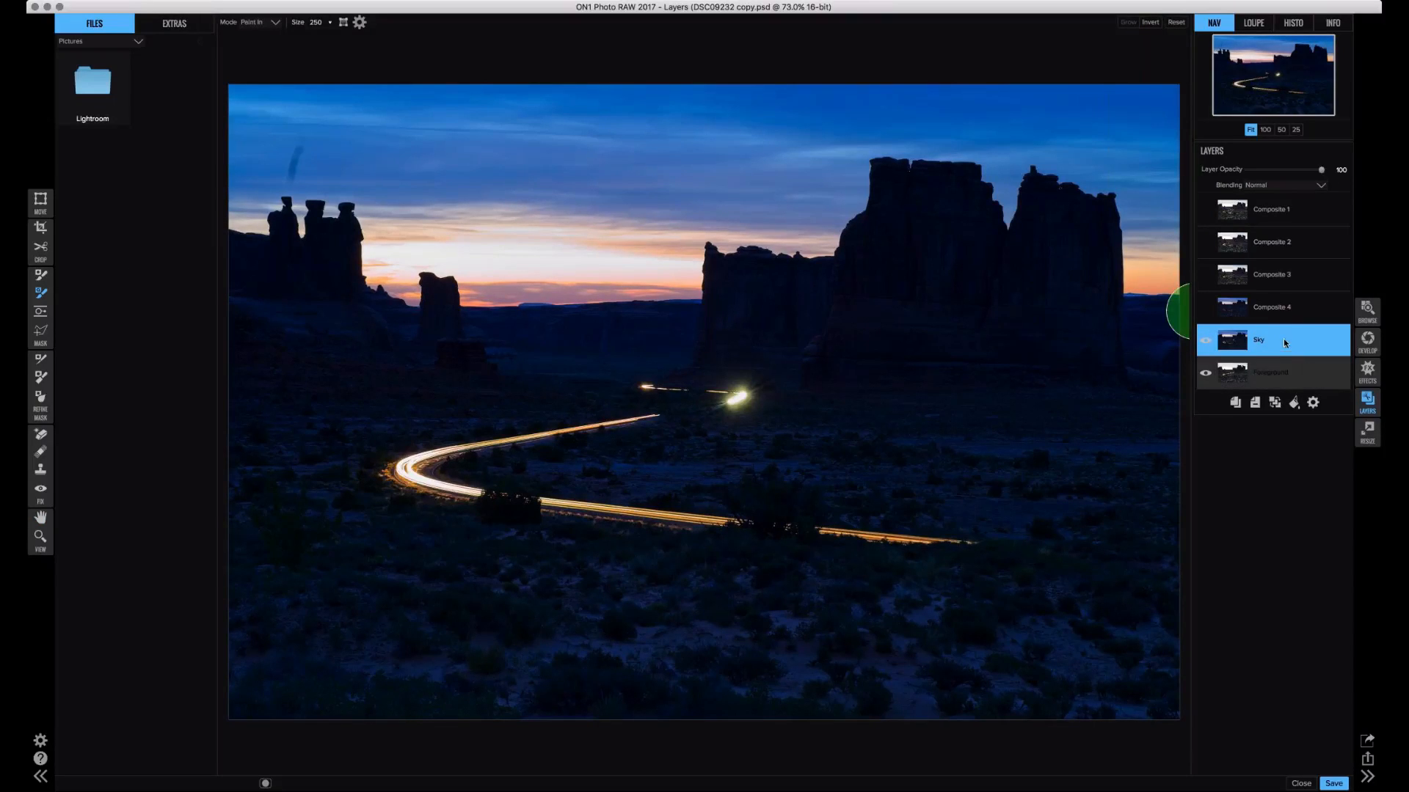
pyautogui.click(1268, 383)
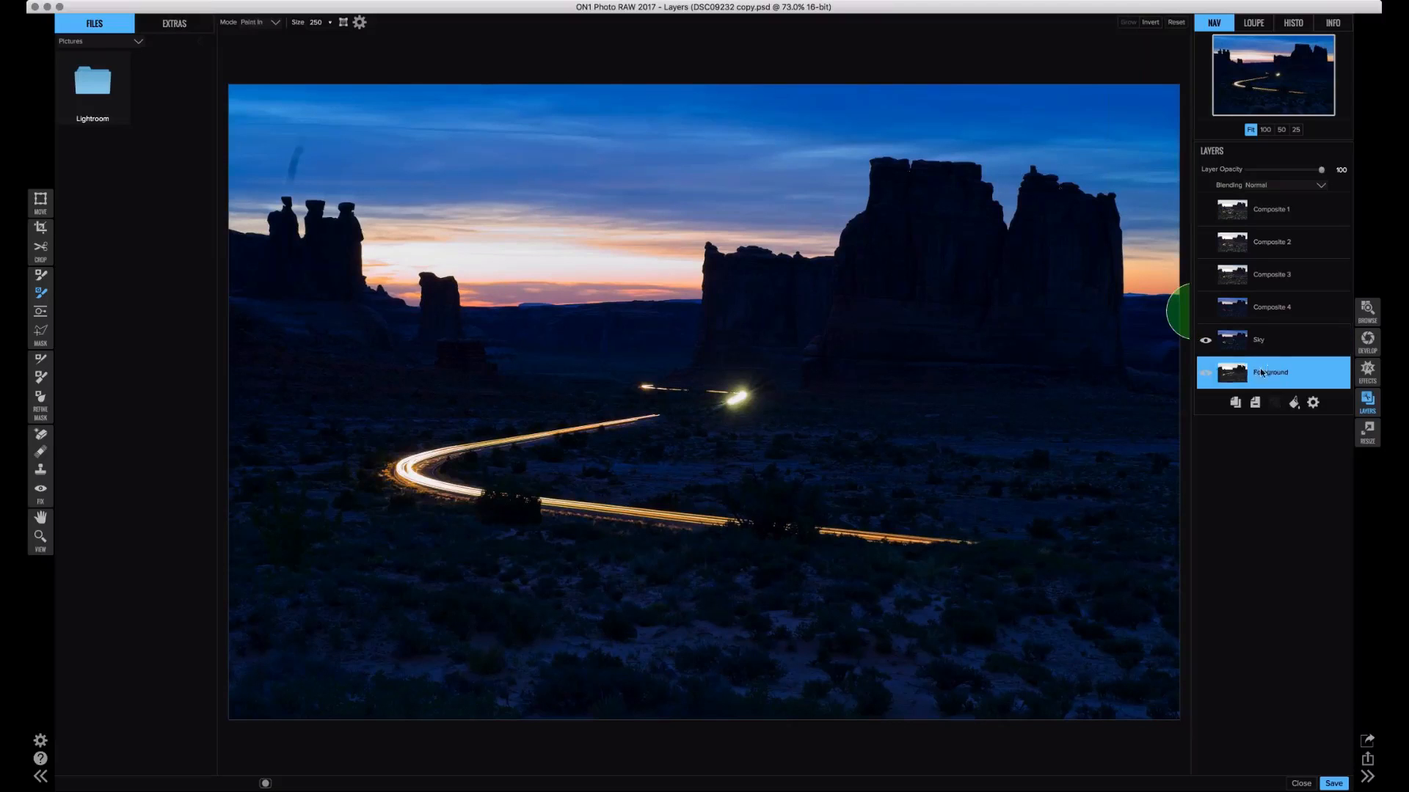
pyautogui.click(1206, 340)
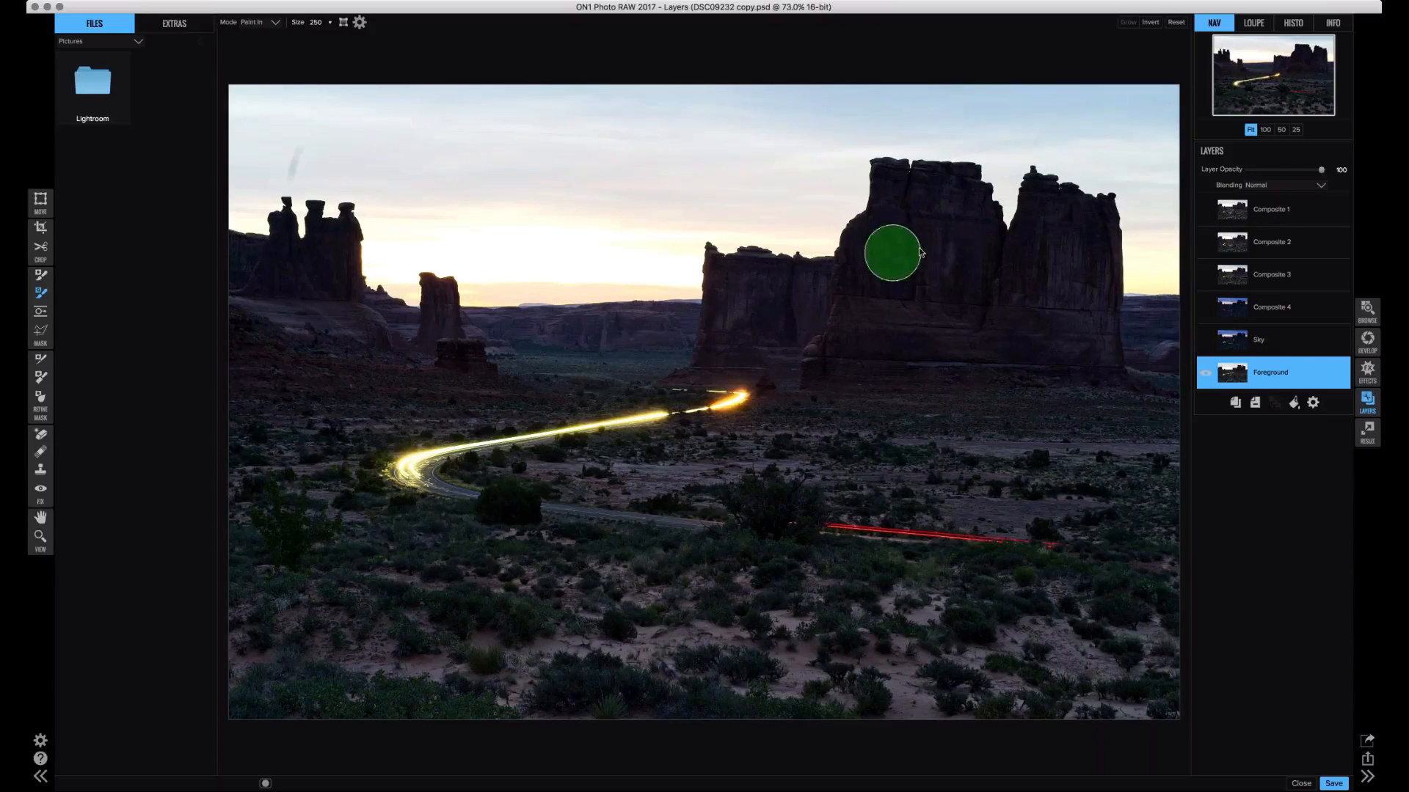
pyautogui.moveTo(1274, 358); pyautogui.dragTo(1283, 344)
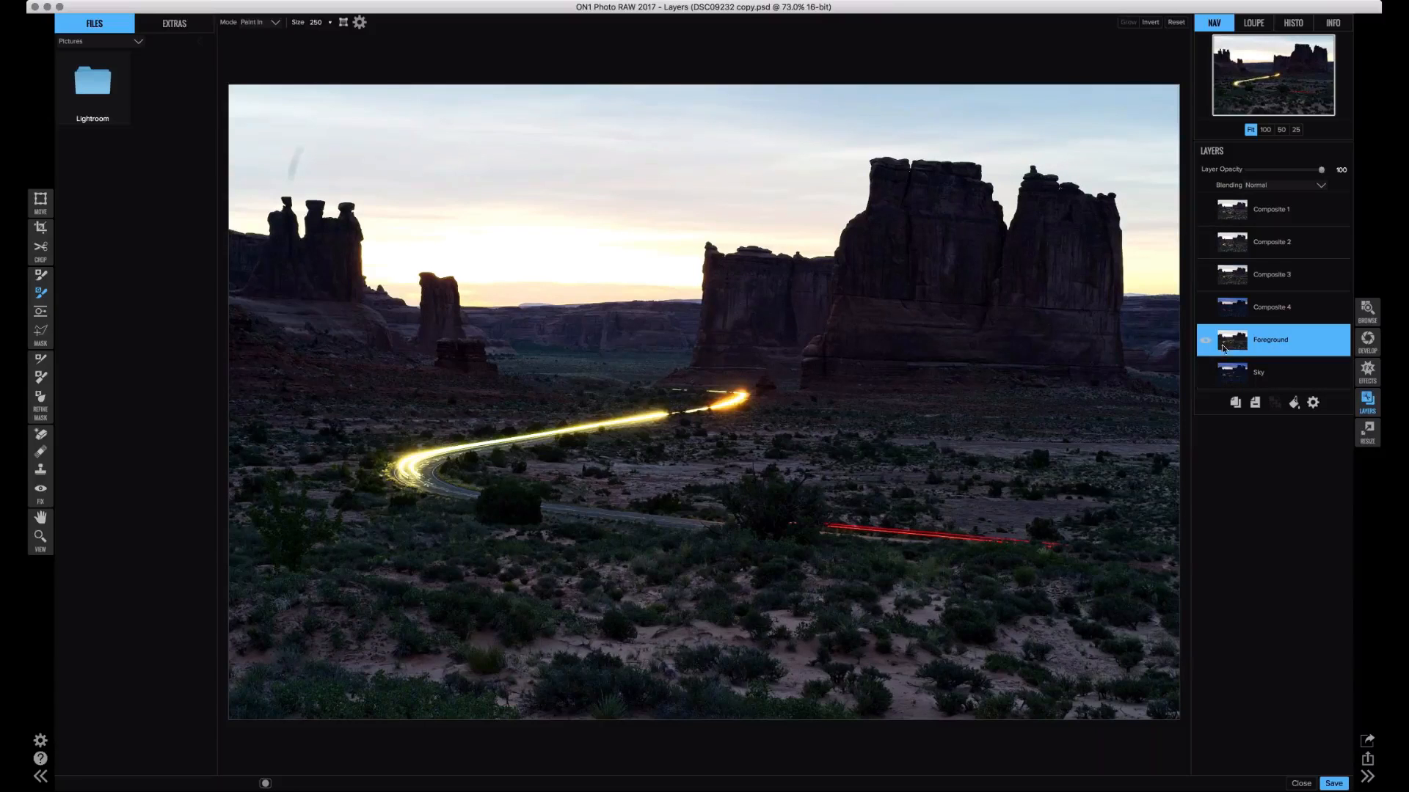
pyautogui.click(1204, 373)
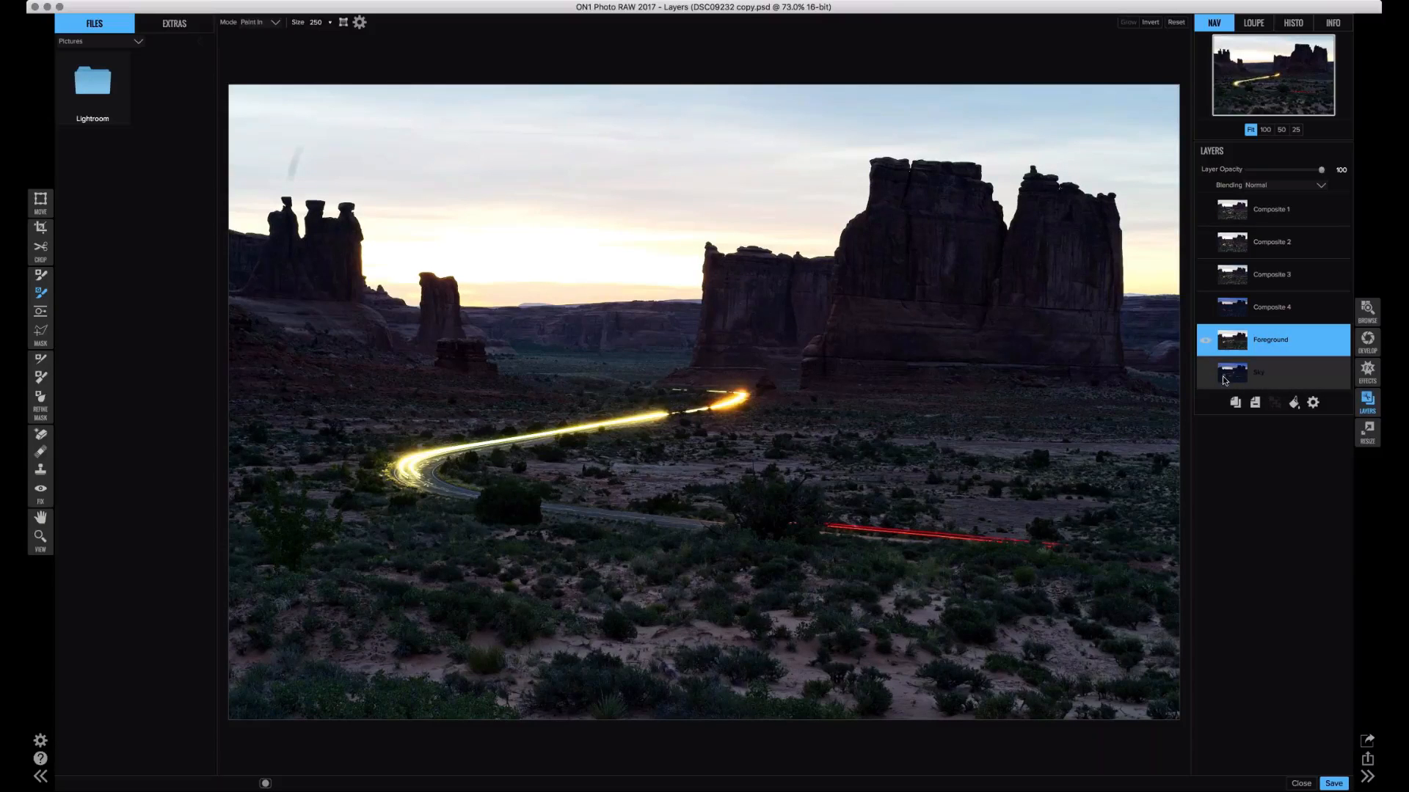
pyautogui.click(1205, 373)
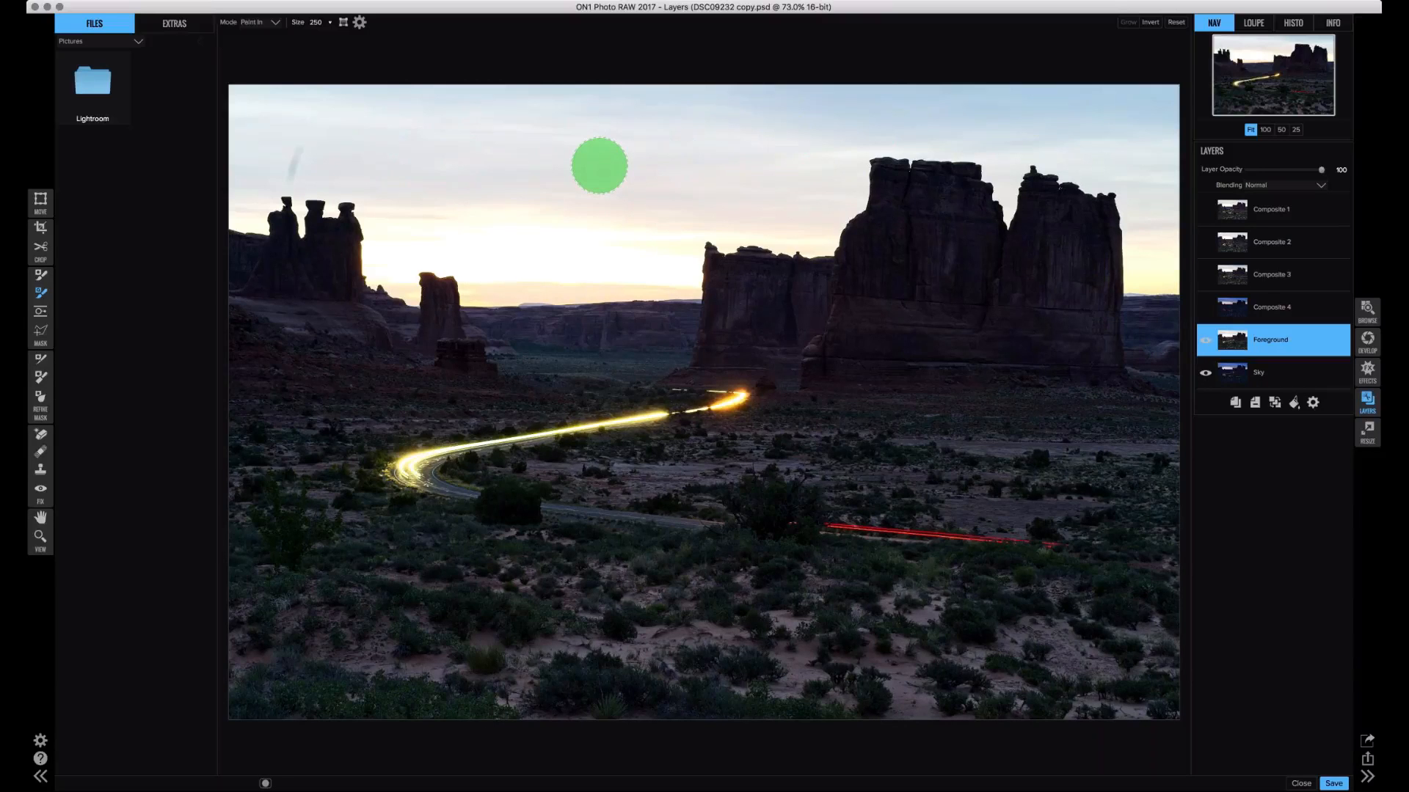
# - Paint out the whole bright sky on the Foreground layer in Paint Out mode with the size 250 quick mask brush
pyautogui.press('alt')
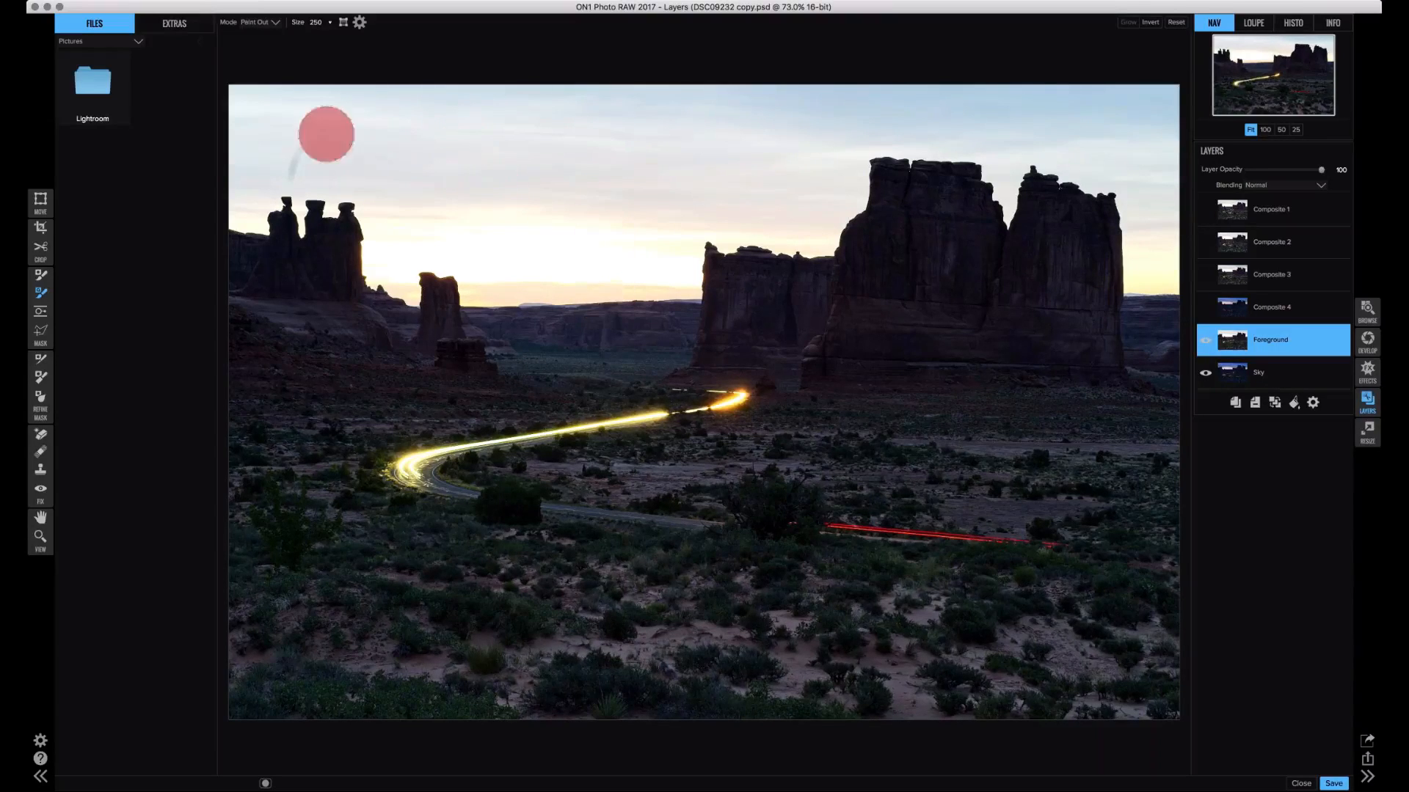
pyautogui.moveTo(274, 154)
pyautogui.mouseDown()
pyautogui.moveTo(258, 167)
pyautogui.moveTo(273, 158)
pyautogui.mouseUp()
pyautogui.moveTo(348, 147)
pyautogui.mouseDown()
pyautogui.moveTo(422, 213)
pyautogui.moveTo(557, 269)
pyautogui.moveTo(605, 252)
pyautogui.moveTo(664, 196)
pyautogui.moveTo(775, 191)
pyautogui.moveTo(849, 120)
pyautogui.moveTo(981, 117)
pyautogui.moveTo(1006, 136)
pyautogui.moveTo(1120, 141)
pyautogui.moveTo(1148, 171)
pyautogui.mouseUp()
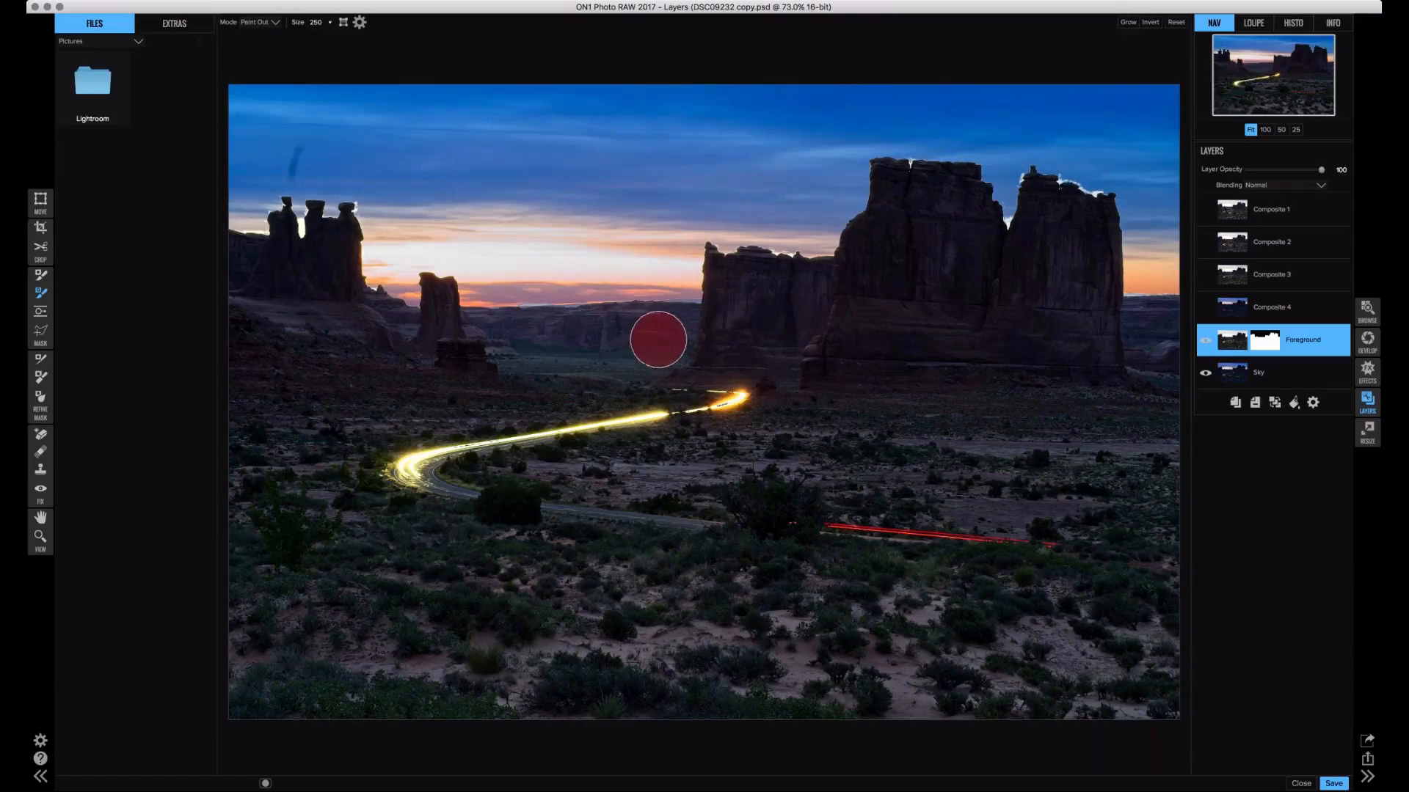
# - Activate the masking brush with Perfect Brush on, set its size to 150, and paint out the halo along the ridge beside the three rock towers
pyautogui.click(42, 277)
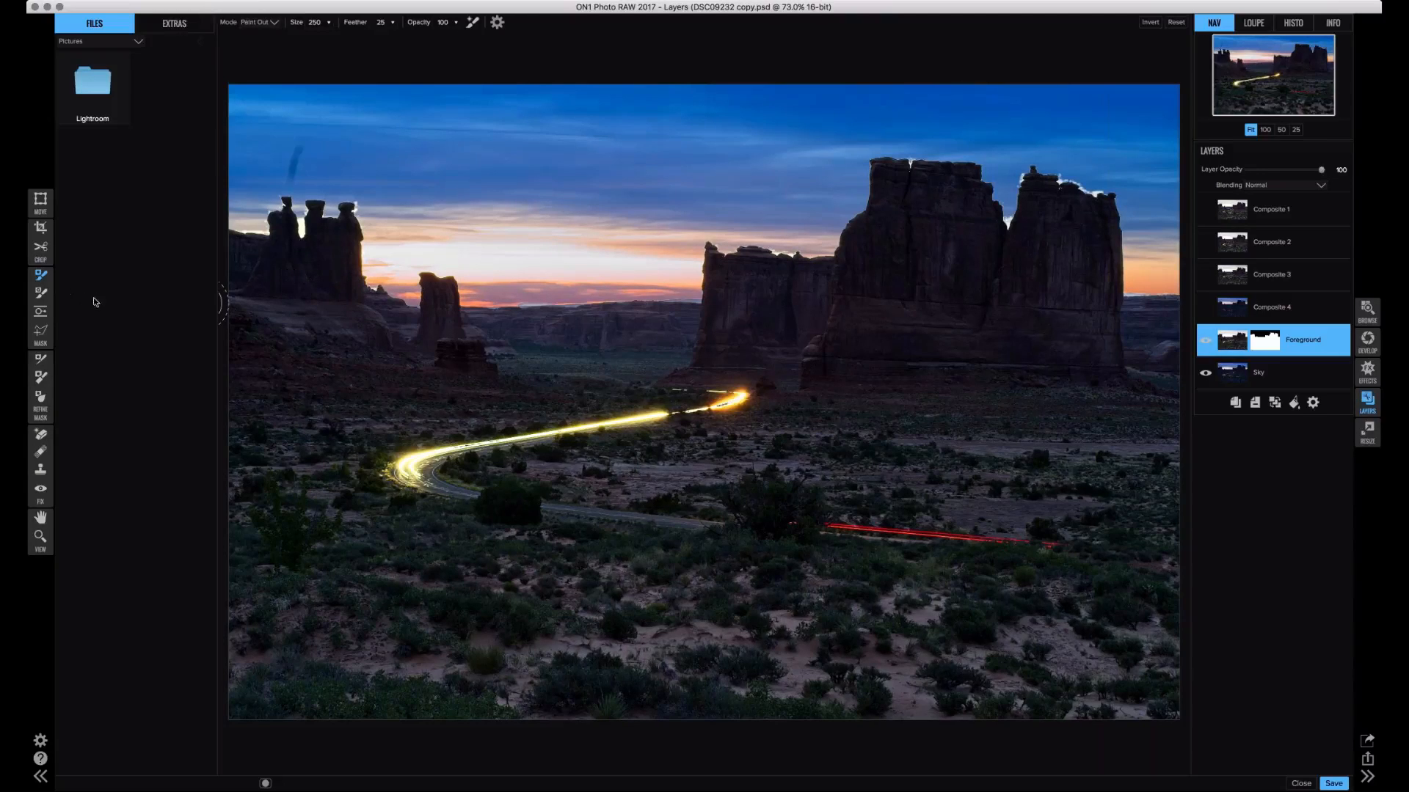
pyautogui.click(472, 22)
pyautogui.press('super+plus')
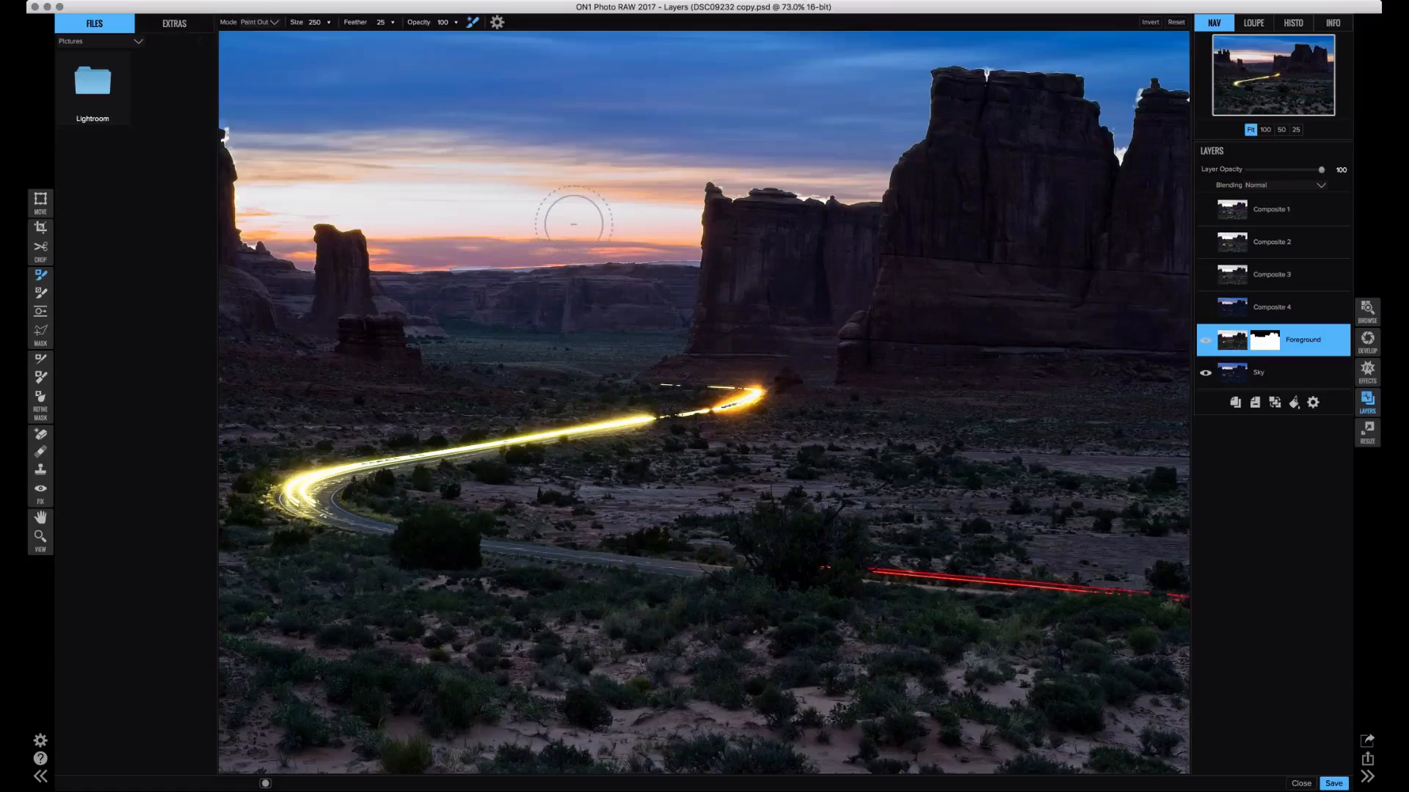
pyautogui.press('super+plus')
pyautogui.press('super+plus')
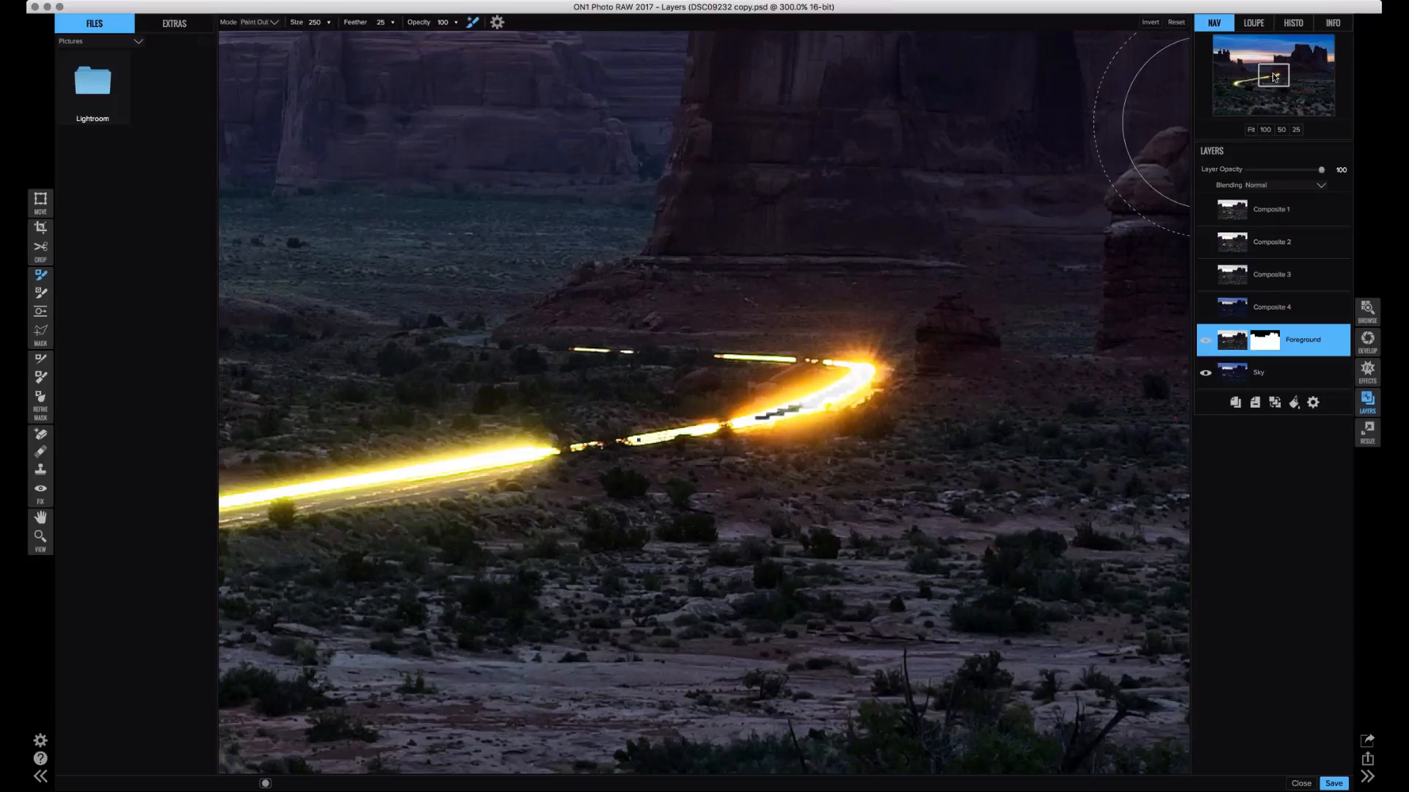
pyautogui.moveTo(1274, 75); pyautogui.dragTo(1273, 72)
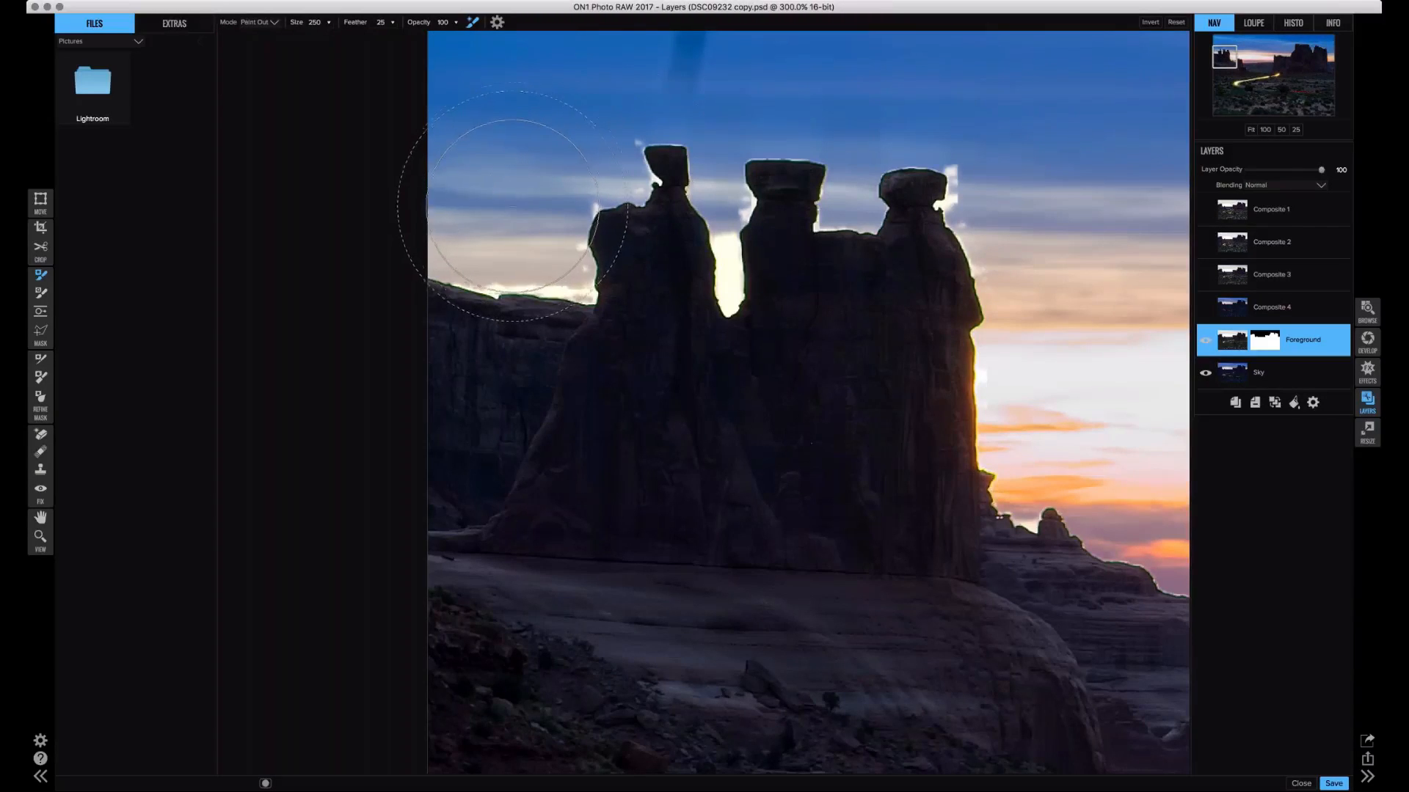
pyautogui.press('[')
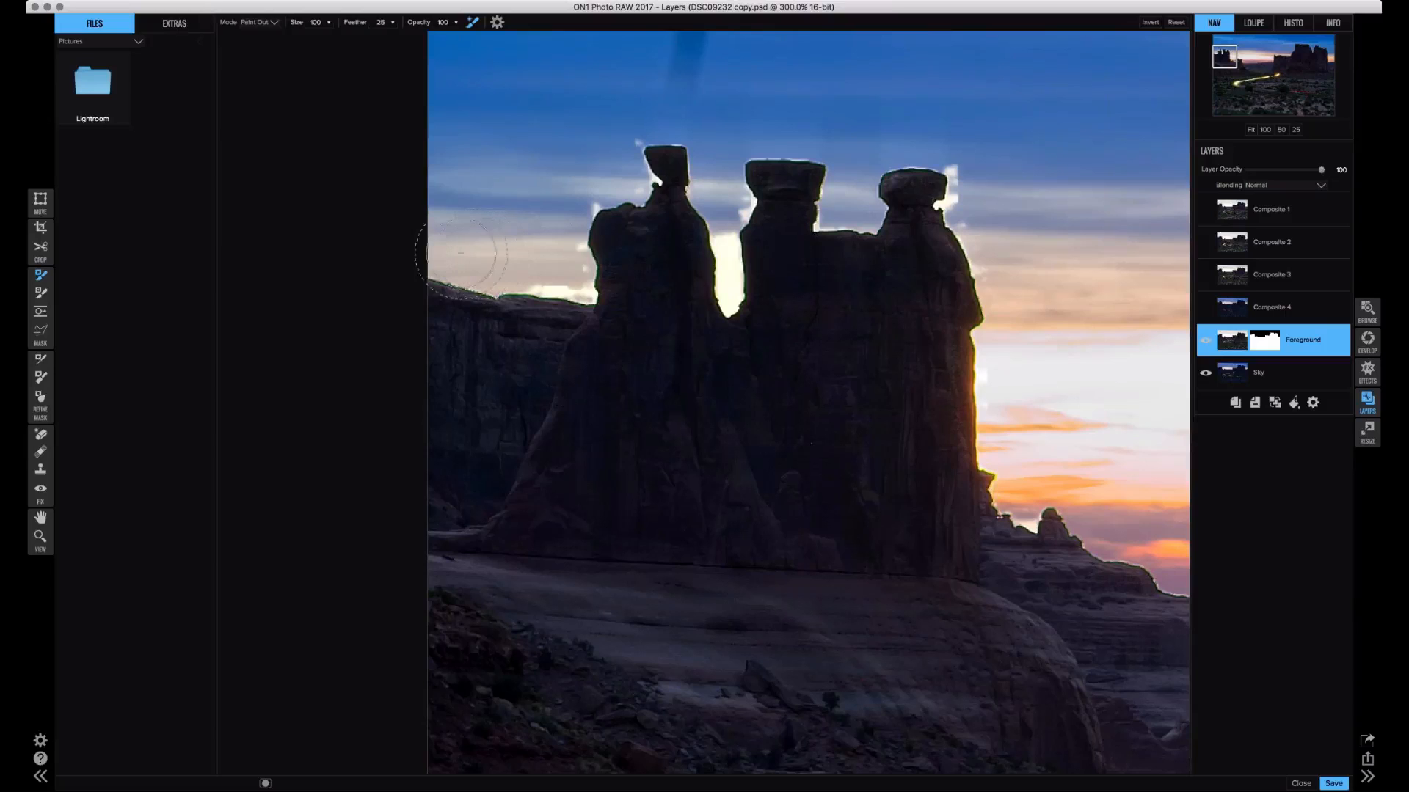
pyautogui.press(']')
pyautogui.press(']')
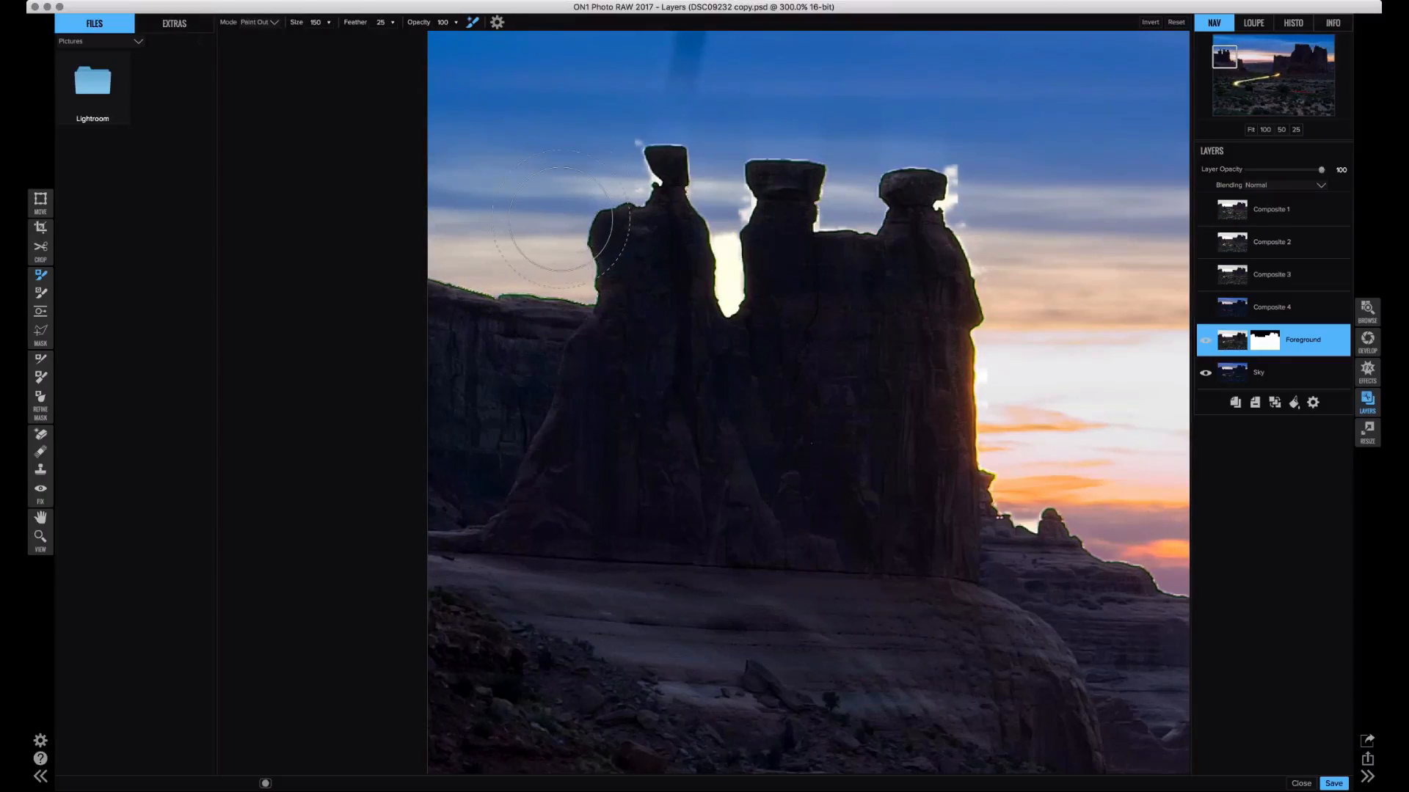
# - Paint out the bright halos around and between the three rock towers on the Foreground layer, undoing the stray stroke over the ridge
pyautogui.press('super+minus')
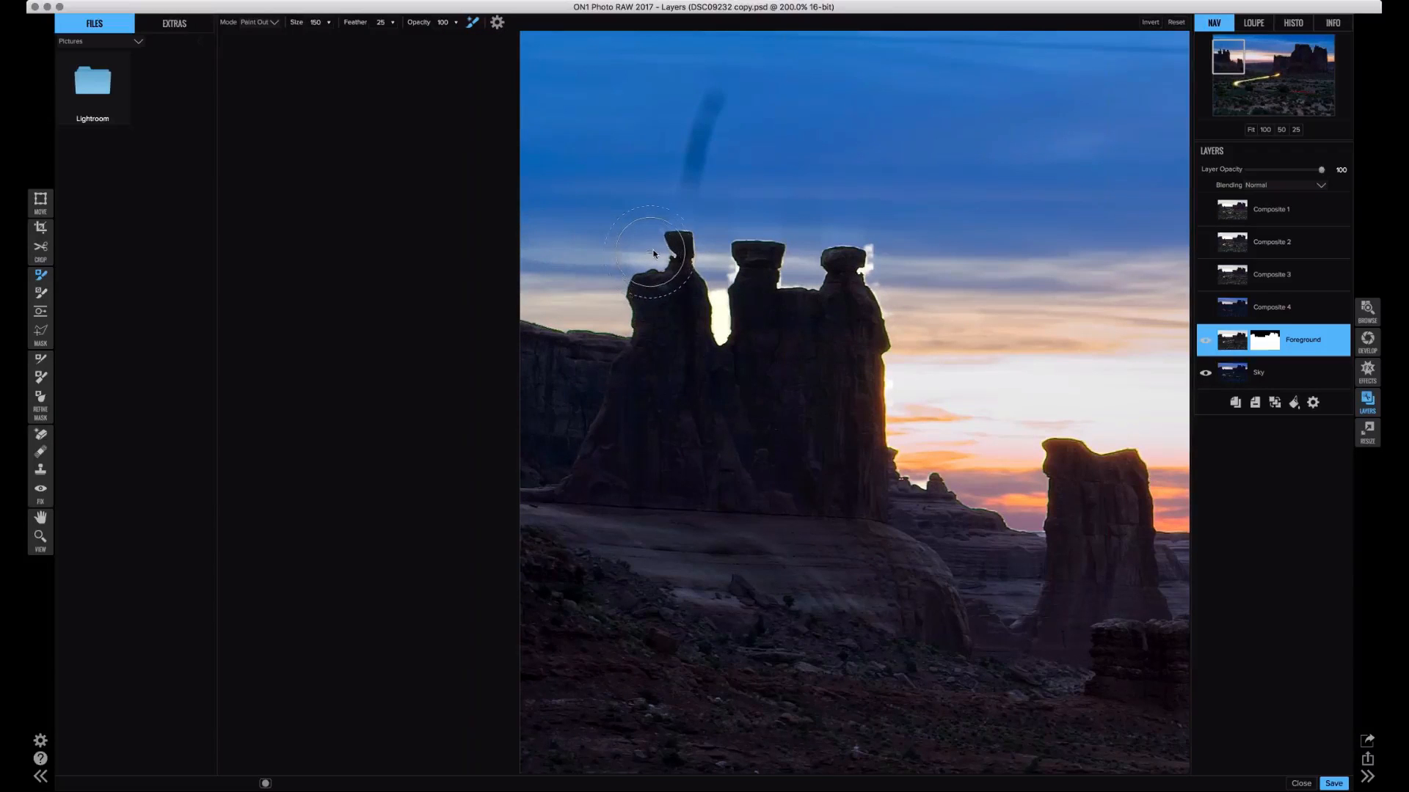
pyautogui.moveTo(653, 254); pyautogui.dragTo(661, 215)
pyautogui.moveTo(795, 236)
pyautogui.mouseDown()
pyautogui.moveTo(793, 273)
pyautogui.moveTo(813, 231)
pyautogui.moveTo(873, 257)
pyautogui.mouseUp()
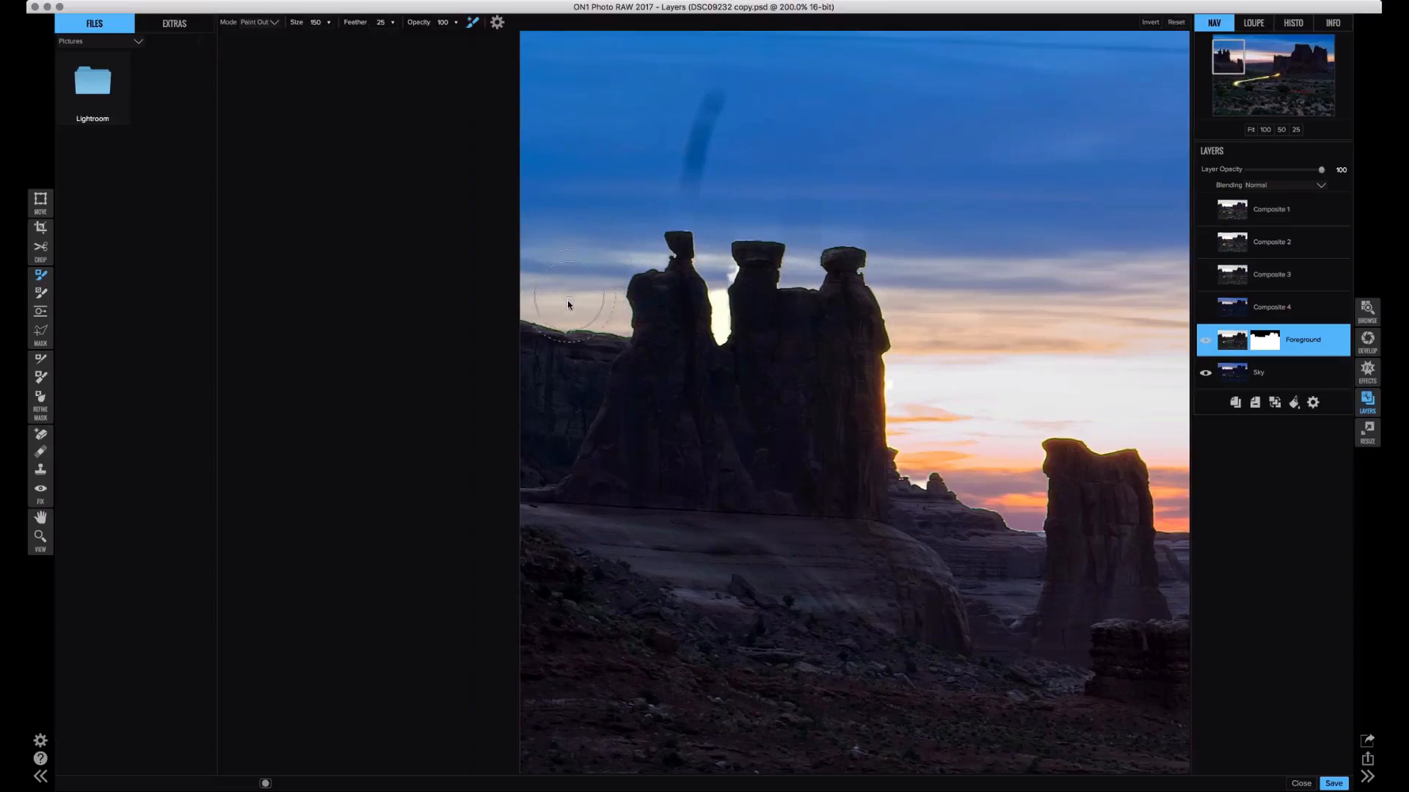
pyautogui.moveTo(565, 330)
pyautogui.mouseDown()
pyautogui.moveTo(562, 367)
pyautogui.moveTo(563, 348)
pyautogui.mouseUp()
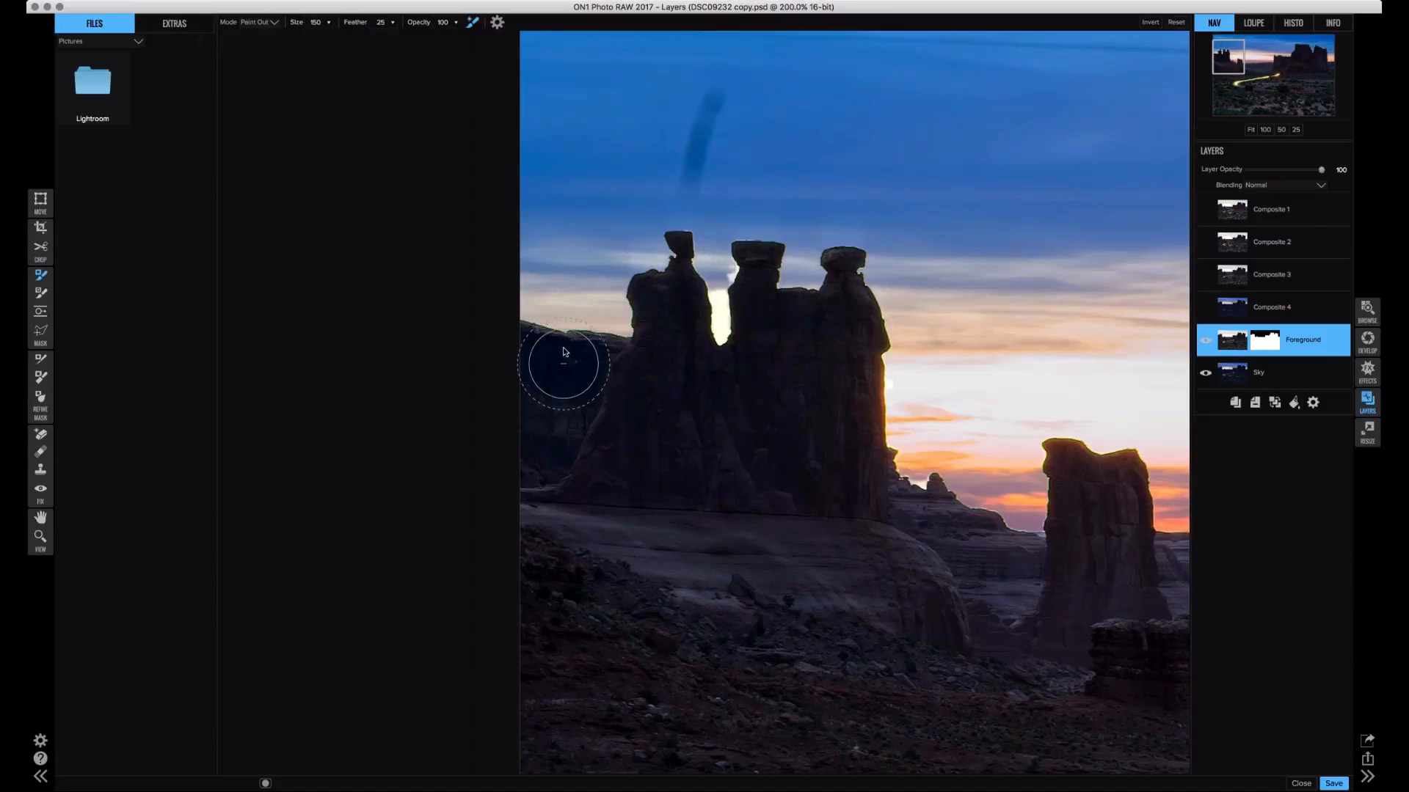
pyautogui.press('super+z')
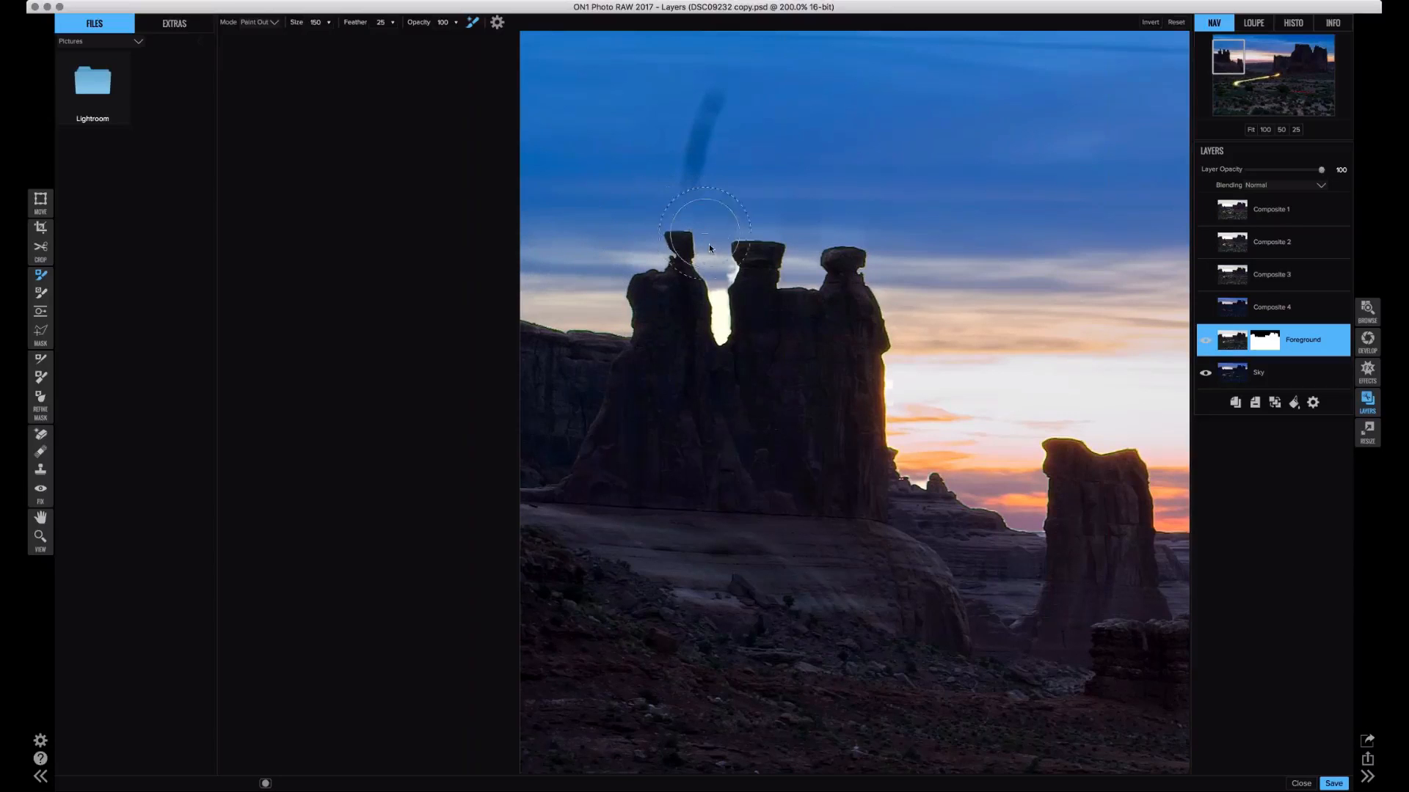
pyautogui.moveTo(708, 244)
pyautogui.mouseDown()
pyautogui.moveTo(718, 319)
pyautogui.moveTo(715, 260)
pyautogui.moveTo(746, 218)
pyautogui.moveTo(780, 223)
pyautogui.moveTo(808, 253)
pyautogui.moveTo(851, 218)
pyautogui.moveTo(909, 270)
pyautogui.mouseUp()
pyautogui.moveTo(917, 399); pyautogui.dragTo(916, 476)
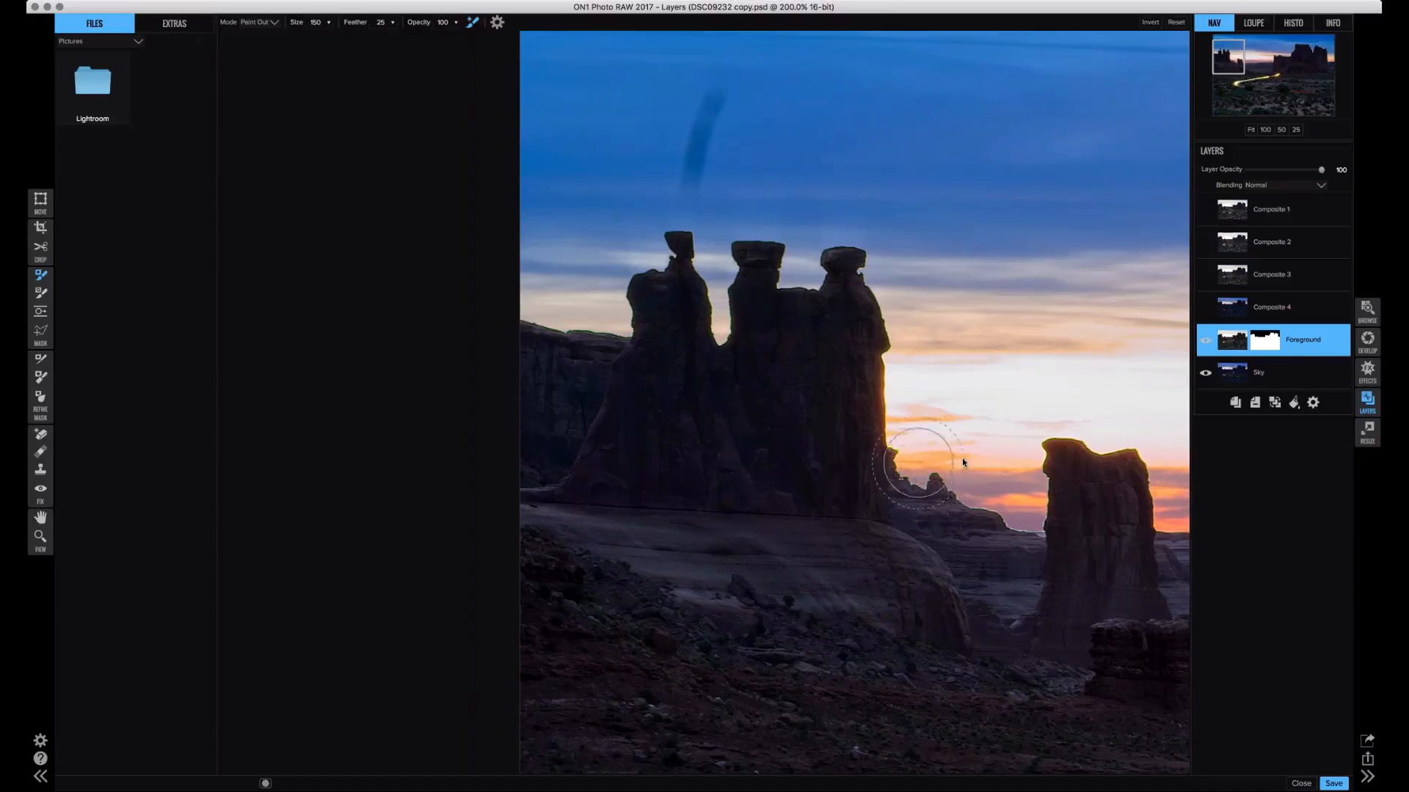
# - Paint out the pale strips along the distant horizon between the small butte and the middle cliff on the Foreground layer
pyautogui.press('space')
pyautogui.moveTo(913, 381)
pyautogui.mouseDown()
pyautogui.moveTo(678, 341)
pyautogui.moveTo(559, 289)
pyautogui.moveTo(744, 286)
pyautogui.moveTo(681, 272)
pyautogui.moveTo(438, 292)
pyautogui.moveTo(580, 286)
pyautogui.mouseUp()
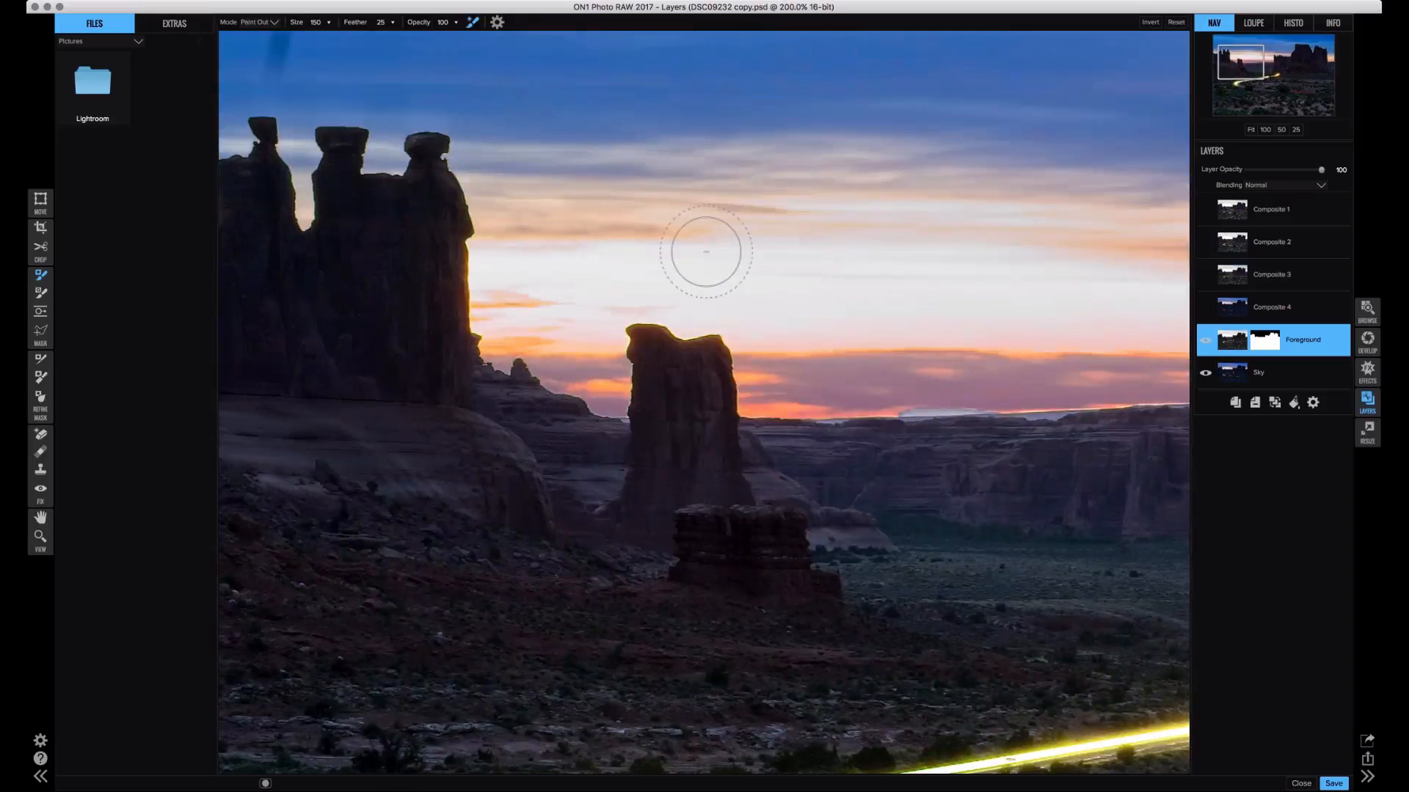
pyautogui.moveTo(1230, 61); pyautogui.dragTo(1239, 61)
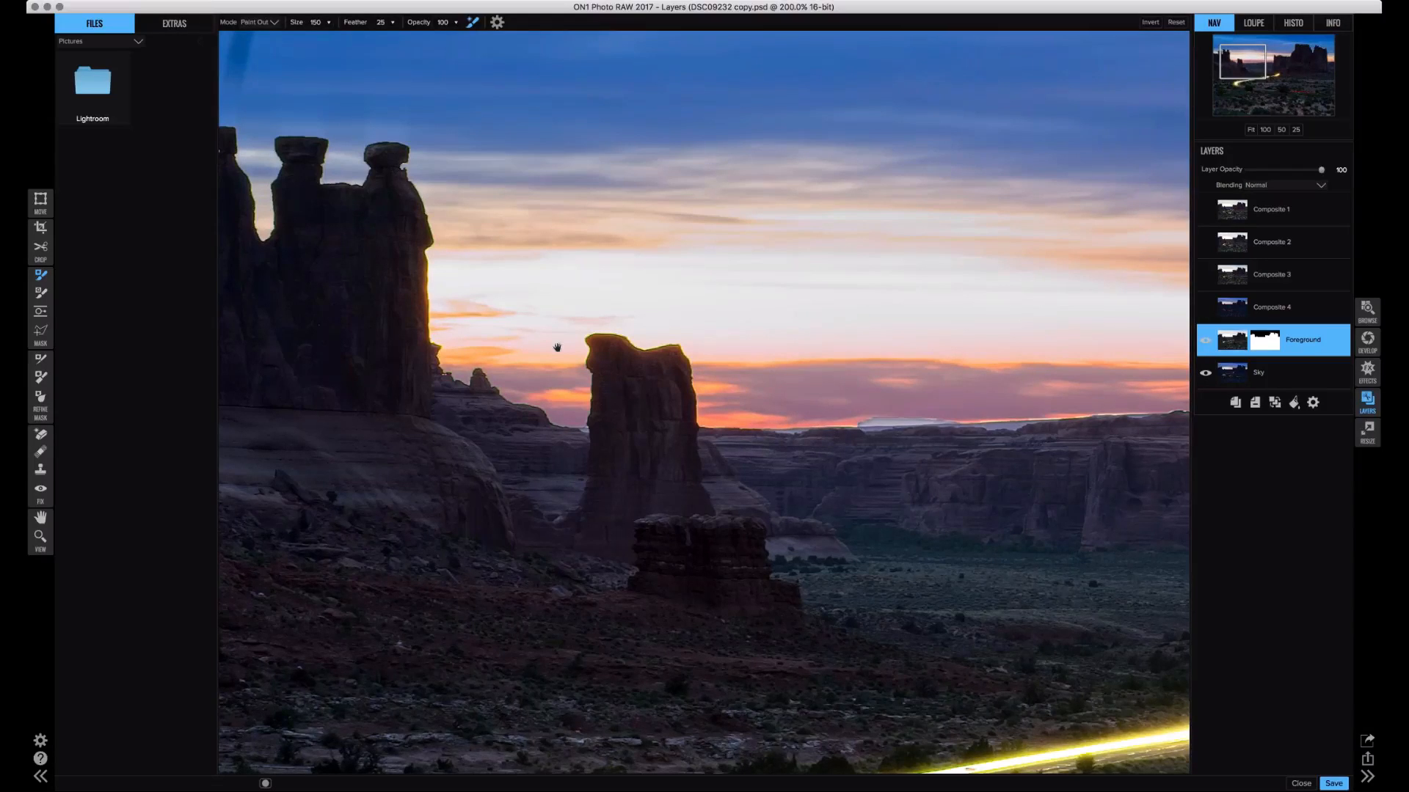
pyautogui.moveTo(557, 347); pyautogui.dragTo(946, 539)
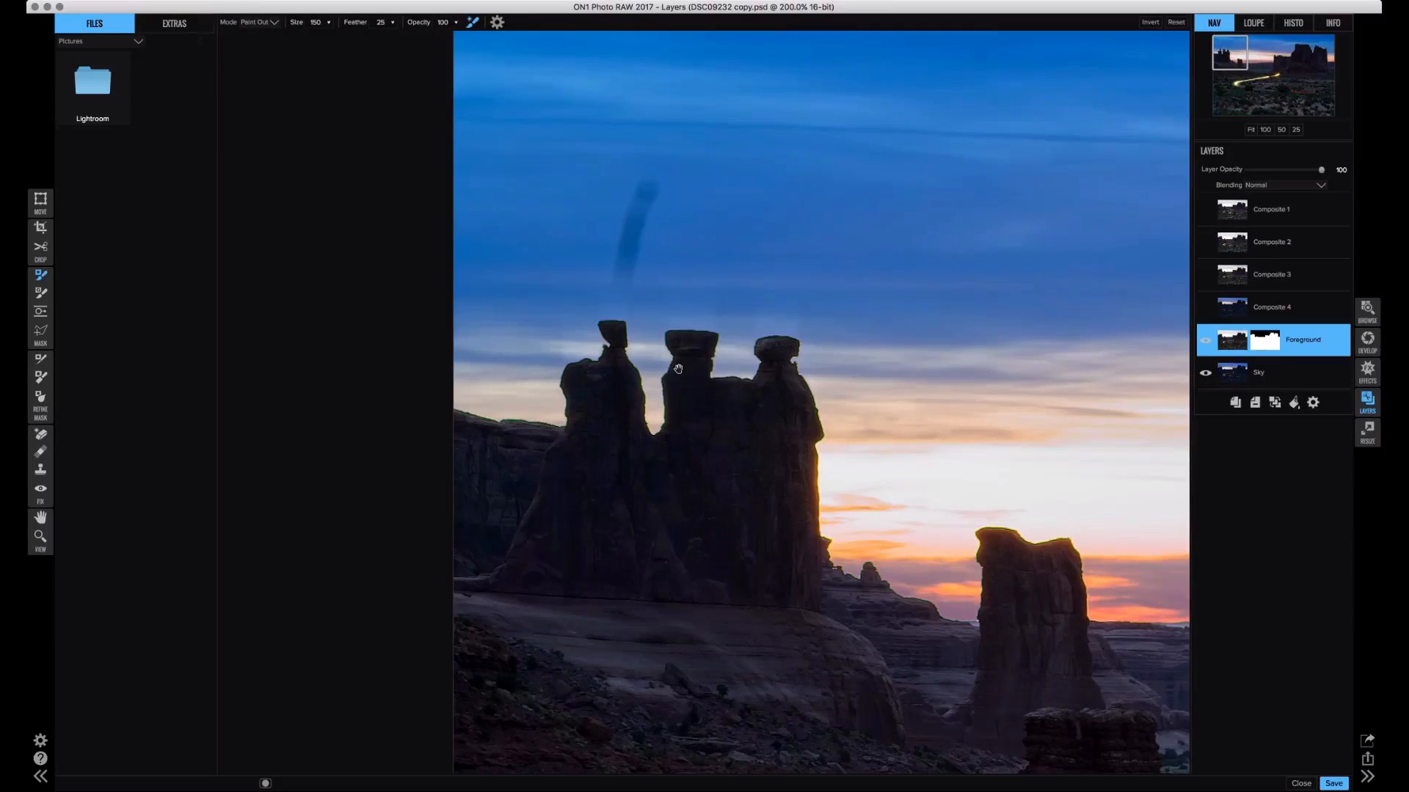
pyautogui.moveTo(678, 368); pyautogui.dragTo(600, 331)
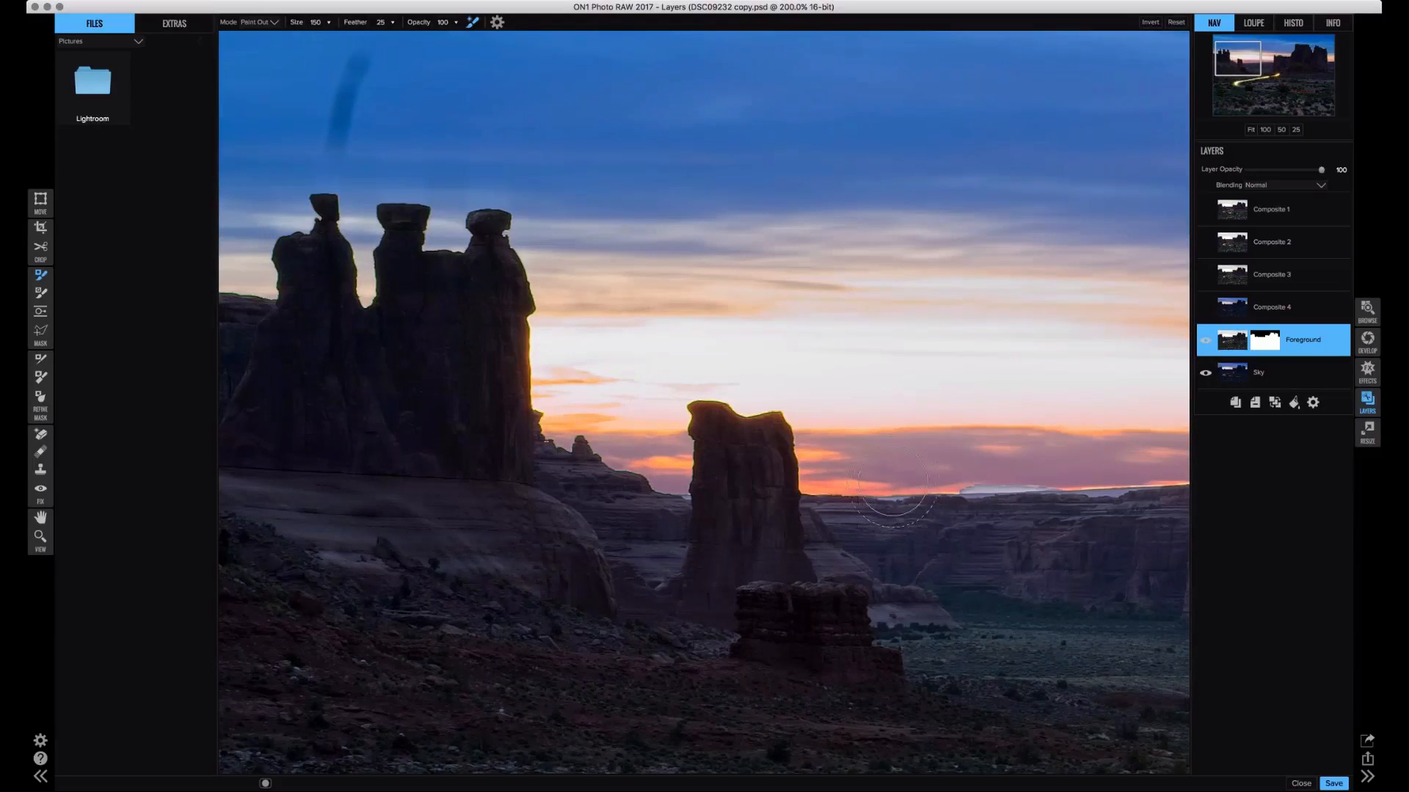
pyautogui.moveTo(982, 481)
pyautogui.mouseDown()
pyautogui.moveTo(976, 492)
pyautogui.moveTo(1057, 495)
pyautogui.moveTo(978, 491)
pyautogui.mouseUp()
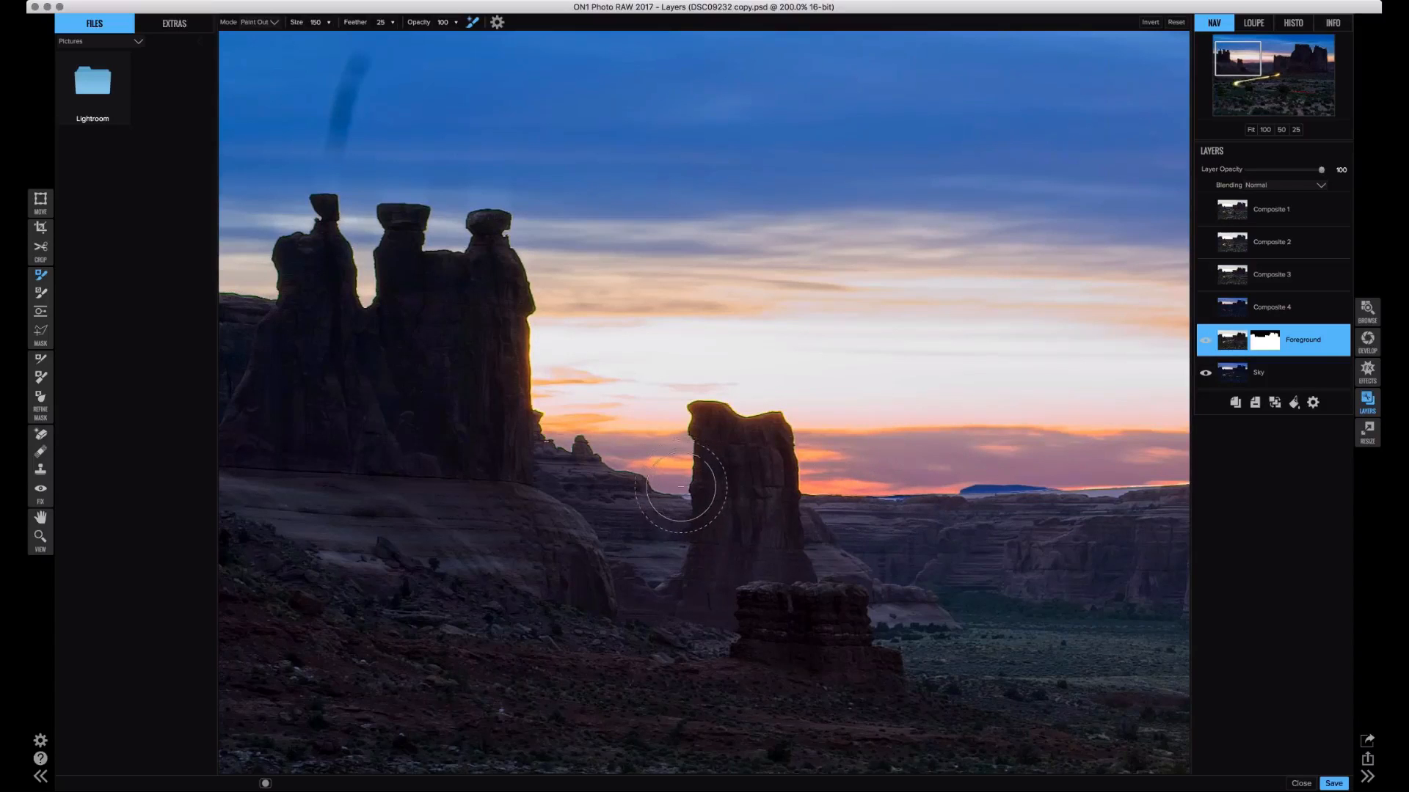
pyautogui.moveTo(846, 445); pyautogui.dragTo(610, 412)
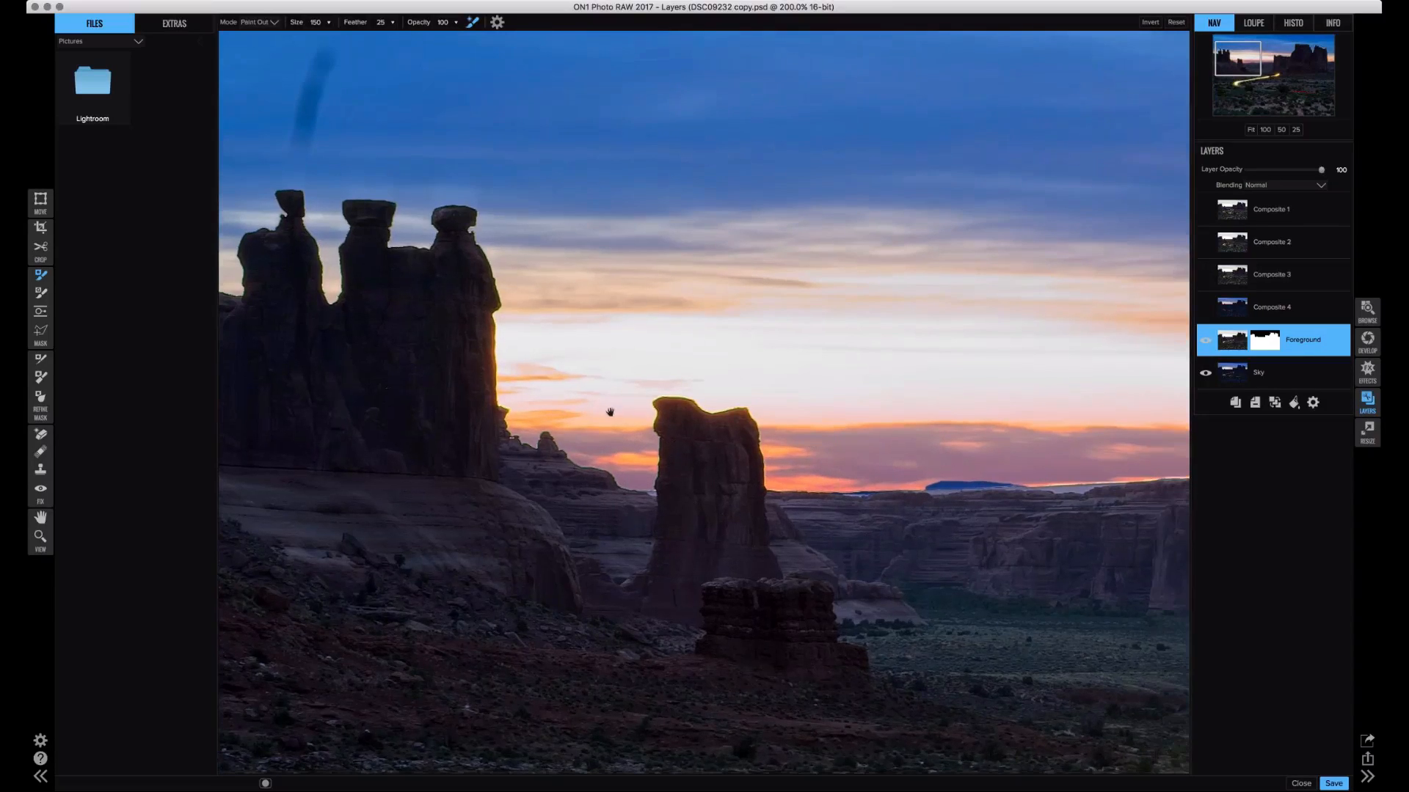
pyautogui.moveTo(1051, 487)
pyautogui.mouseDown()
pyautogui.moveTo(698, 445)
pyautogui.moveTo(722, 443)
pyautogui.mouseUp()
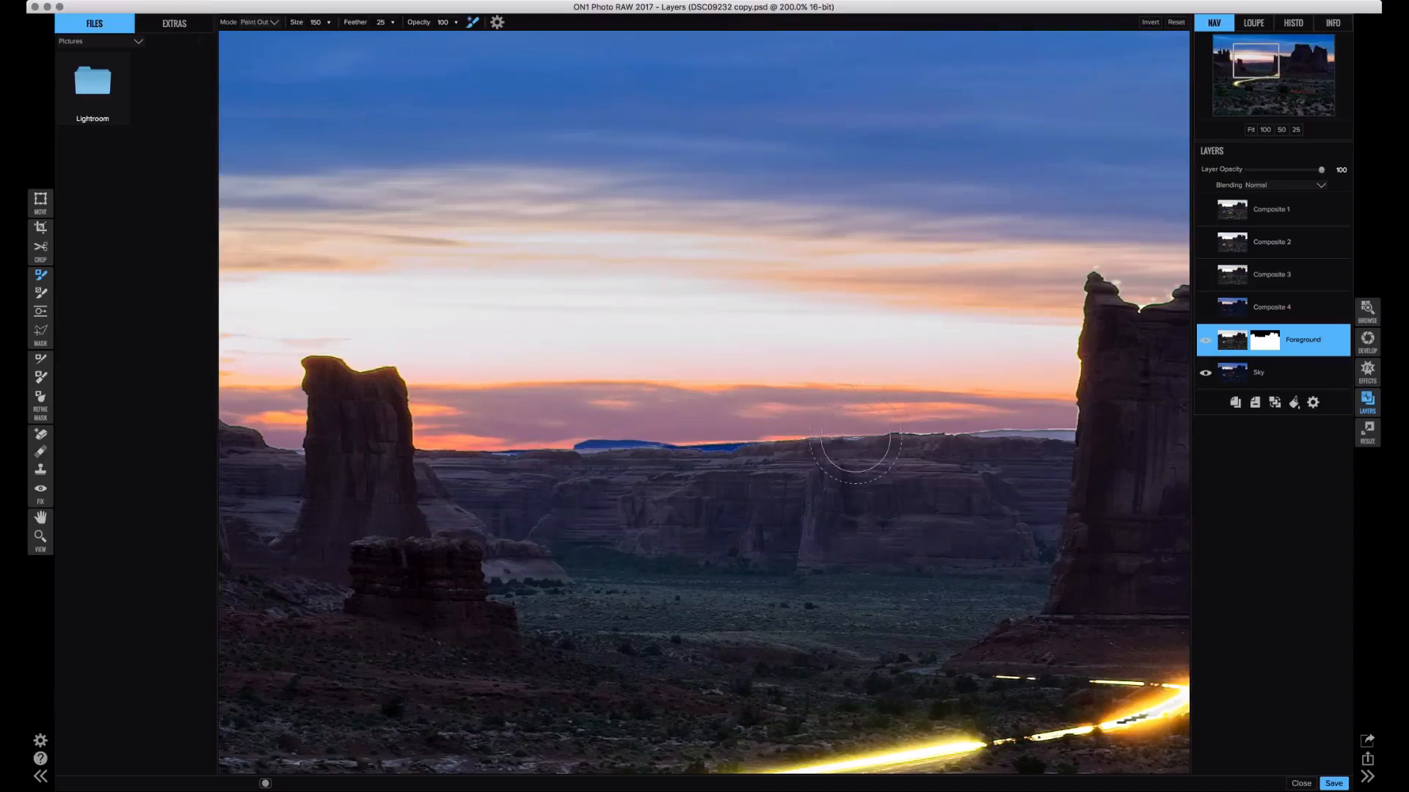
pyautogui.moveTo(957, 437)
pyautogui.mouseDown()
pyautogui.moveTo(1004, 429)
pyautogui.moveTo(984, 435)
pyautogui.moveTo(1065, 435)
pyautogui.mouseUp()
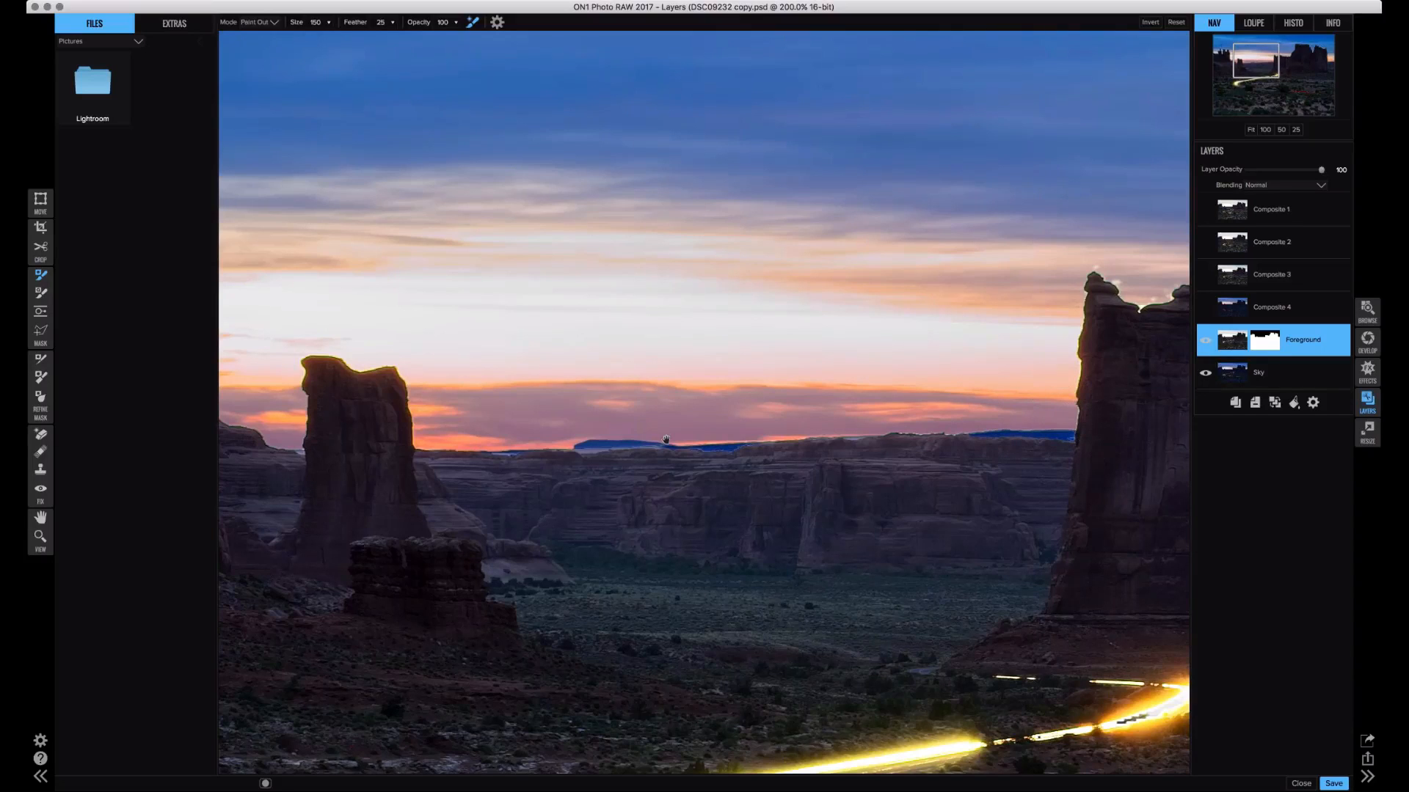
# - Paint out the bright halos along the top of the middle cliff and the upper outline of the large butte
pyautogui.hscroll(5, 660, 441)
pyautogui.hscroll(2, 655, 441)
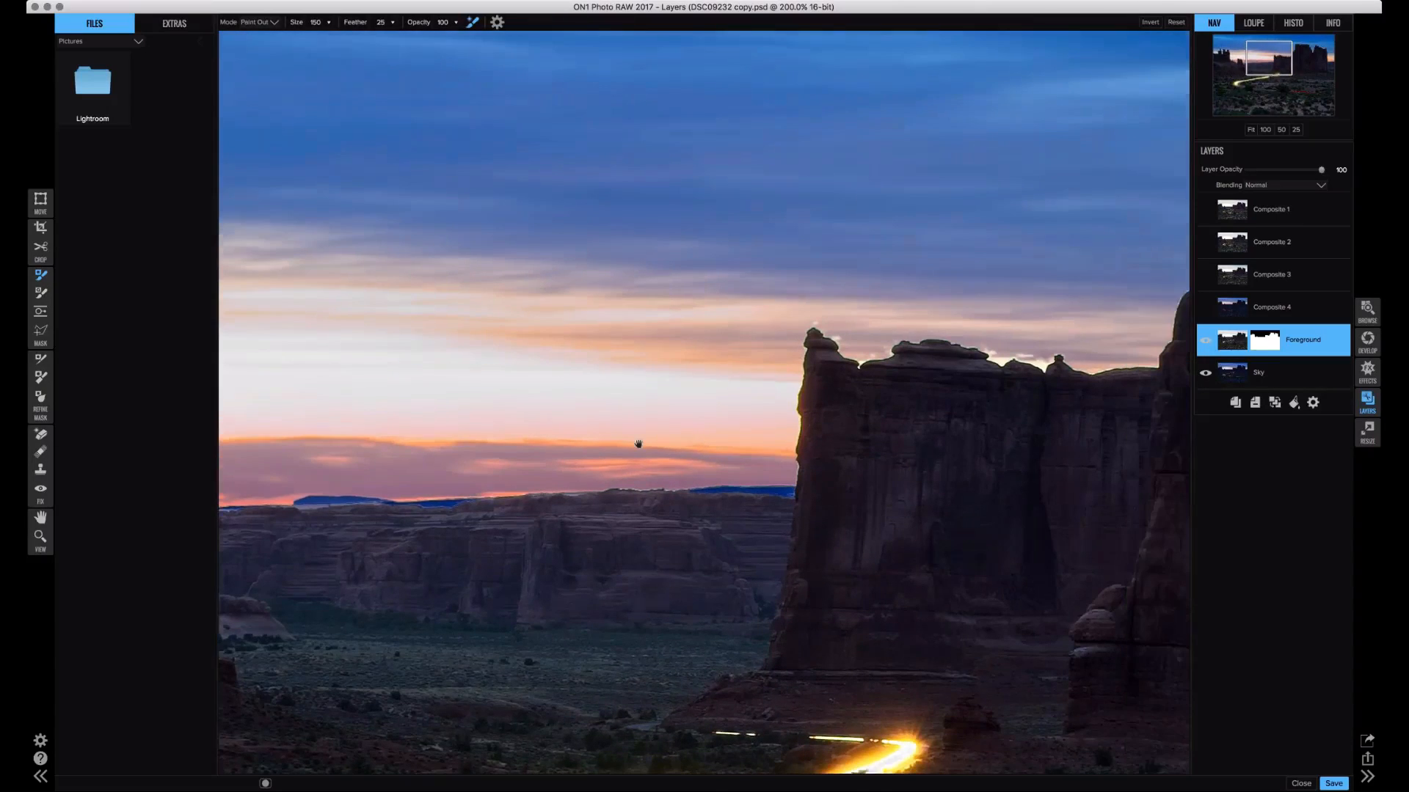
pyautogui.hscroll(2, 638, 443)
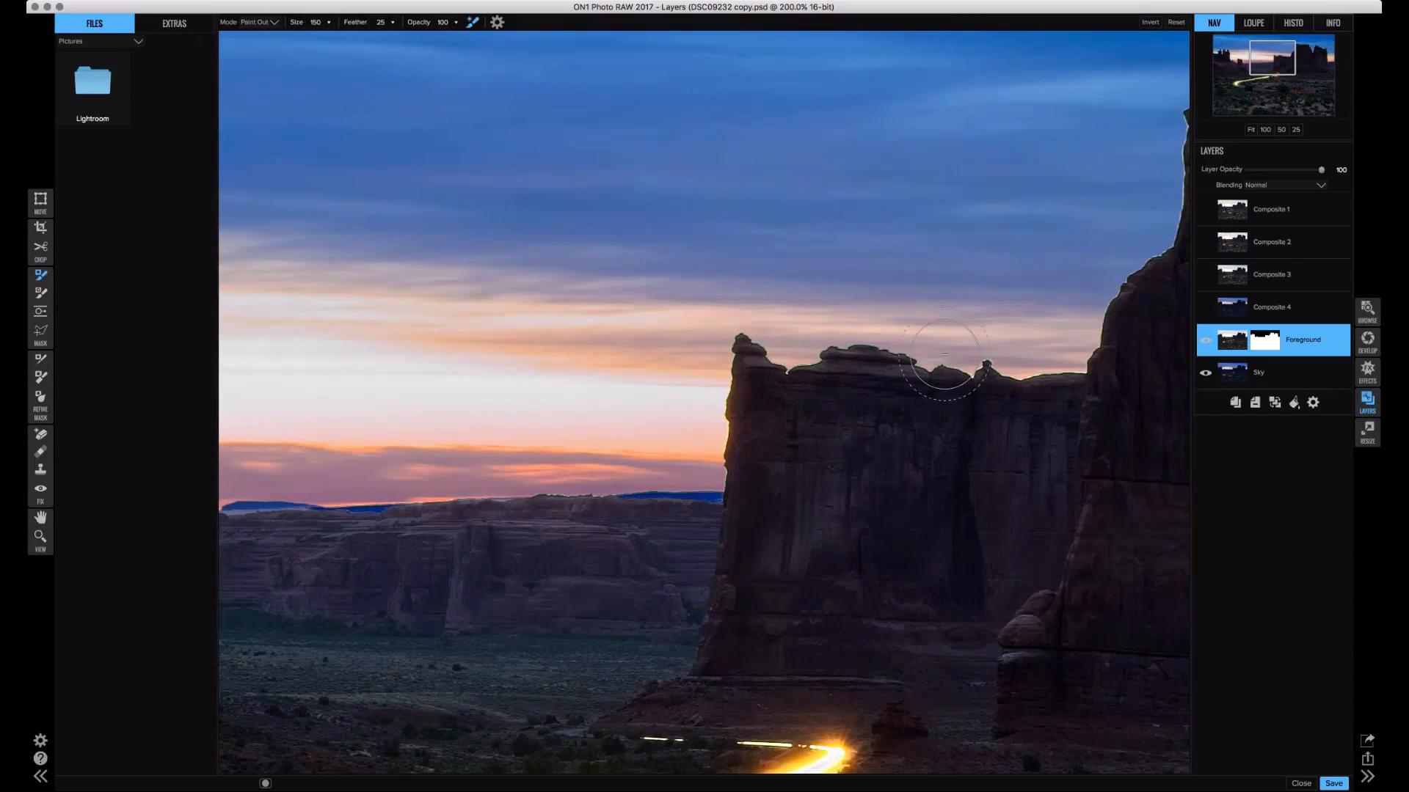
pyautogui.hscroll(3, 735, 412)
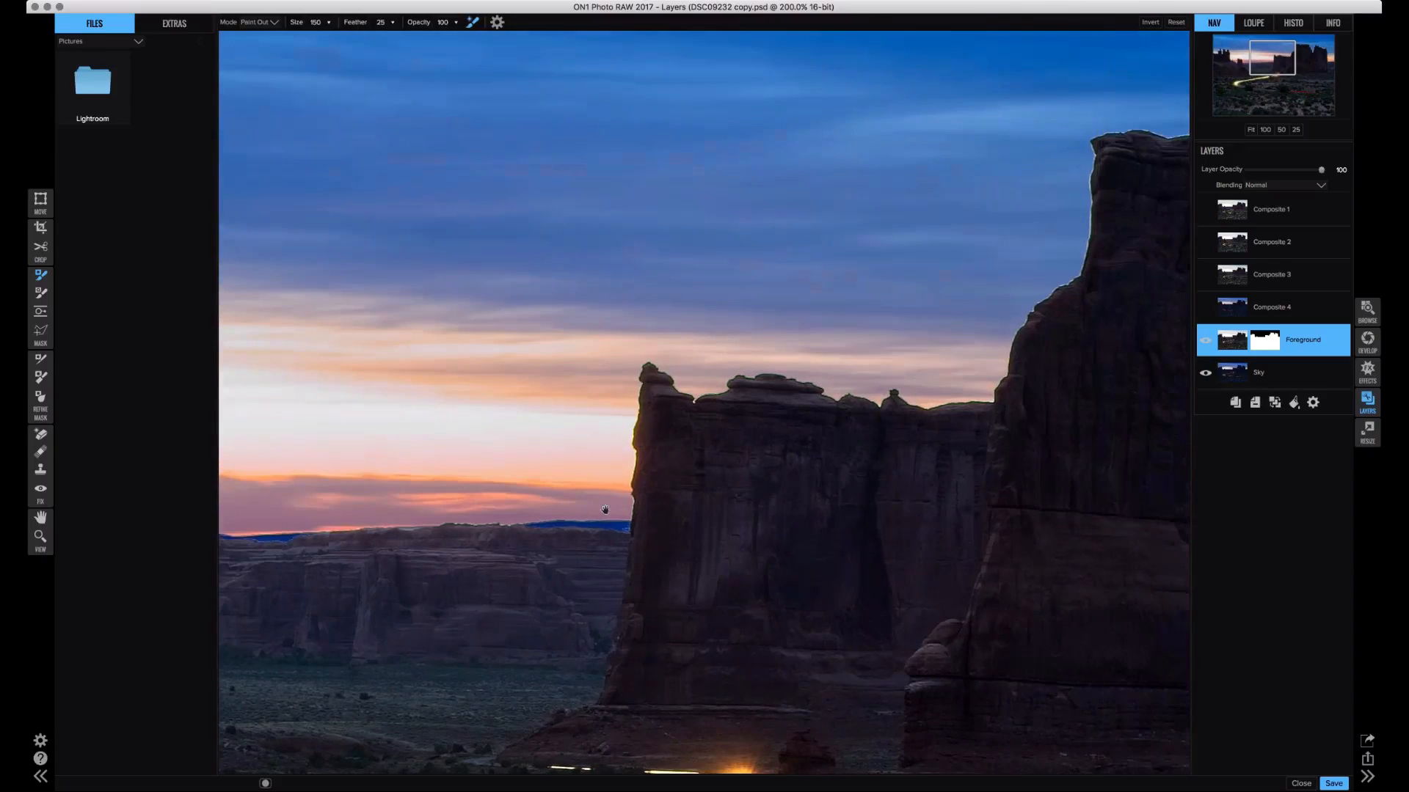
pyautogui.moveTo(606, 509); pyautogui.dragTo(308, 682)
pyautogui.moveTo(770, 330)
pyautogui.mouseDown()
pyautogui.moveTo(914, 299)
pyautogui.moveTo(910, 316)
pyautogui.moveTo(1022, 305)
pyautogui.mouseUp()
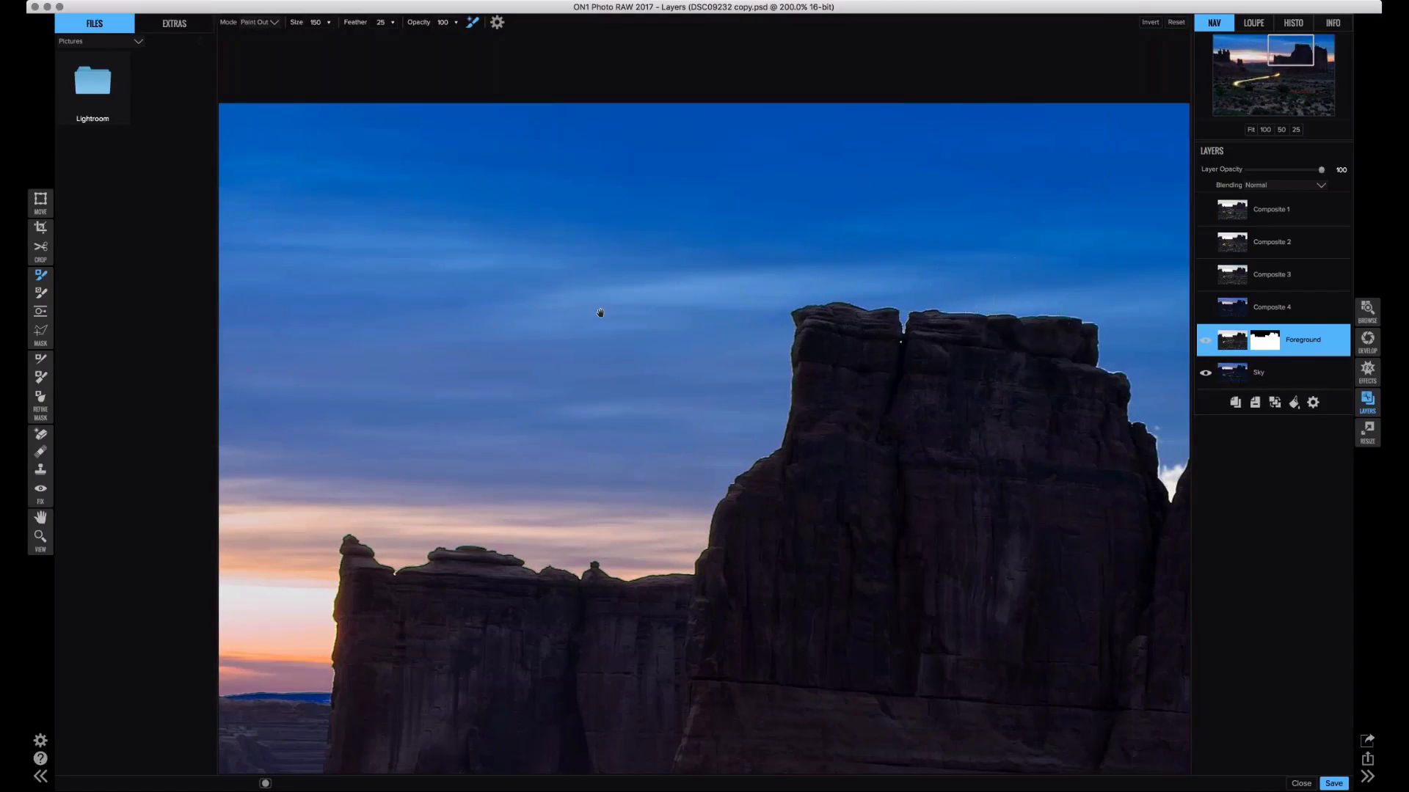
# - Paint out the halos around the rightmost butte and the pale strip on the horizon beside it, then return to the full image
pyautogui.hscroll(10, 600, 314)
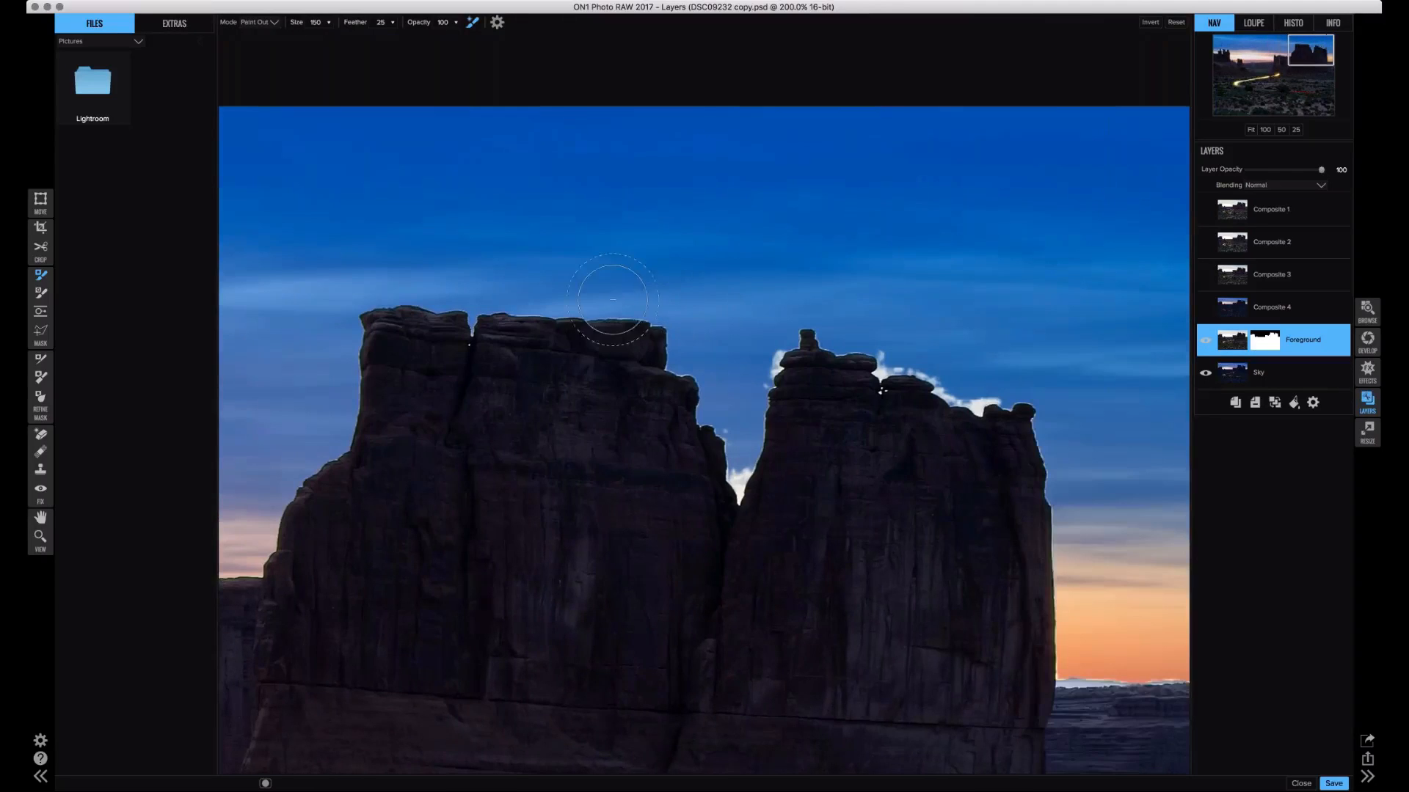
pyautogui.moveTo(701, 363)
pyautogui.mouseDown()
pyautogui.moveTo(738, 404)
pyautogui.moveTo(736, 490)
pyautogui.moveTo(764, 356)
pyautogui.moveTo(839, 318)
pyautogui.moveTo(883, 377)
pyautogui.moveTo(992, 398)
pyautogui.moveTo(975, 410)
pyautogui.moveTo(1063, 419)
pyautogui.moveTo(1072, 489)
pyautogui.mouseUp()
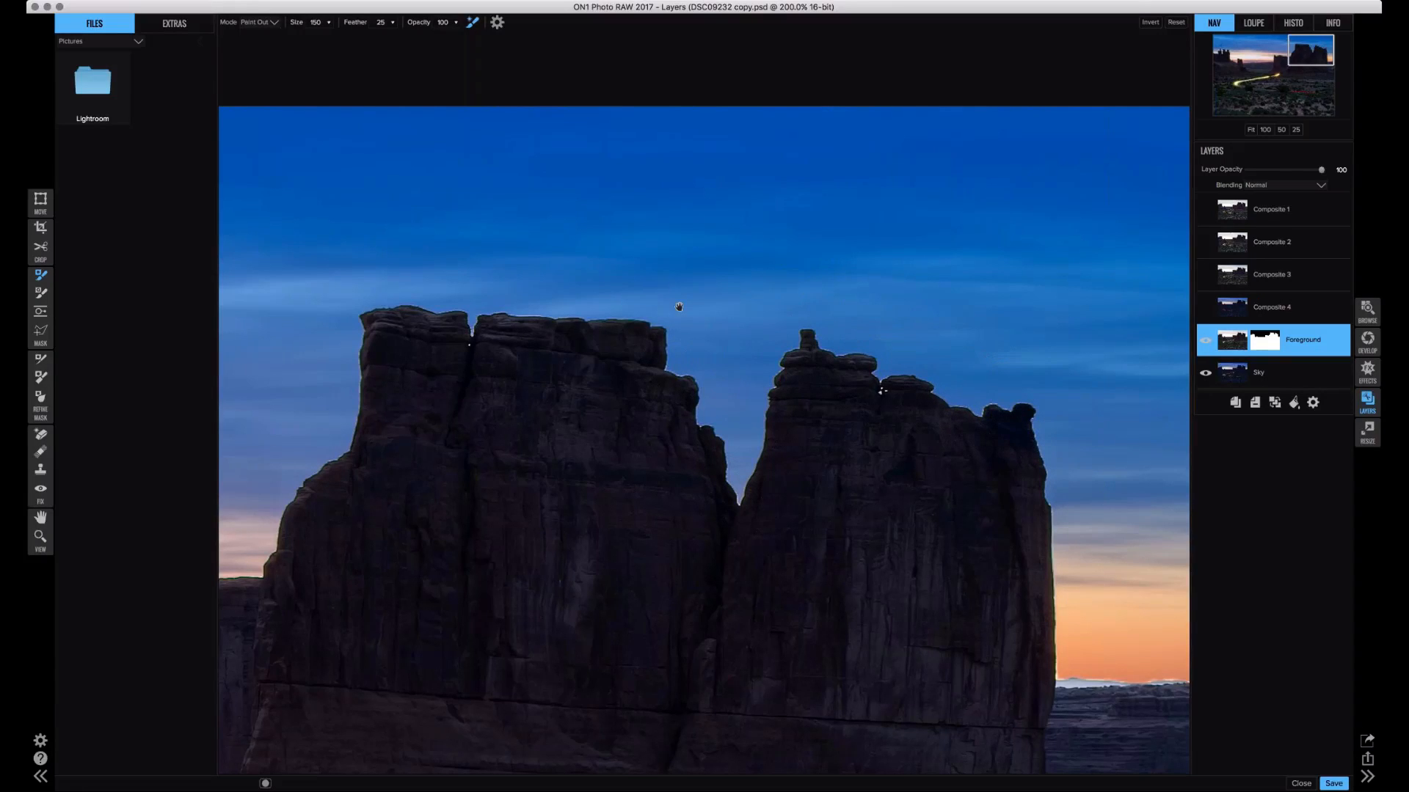
pyautogui.moveTo(679, 307); pyautogui.dragTo(548, 186)
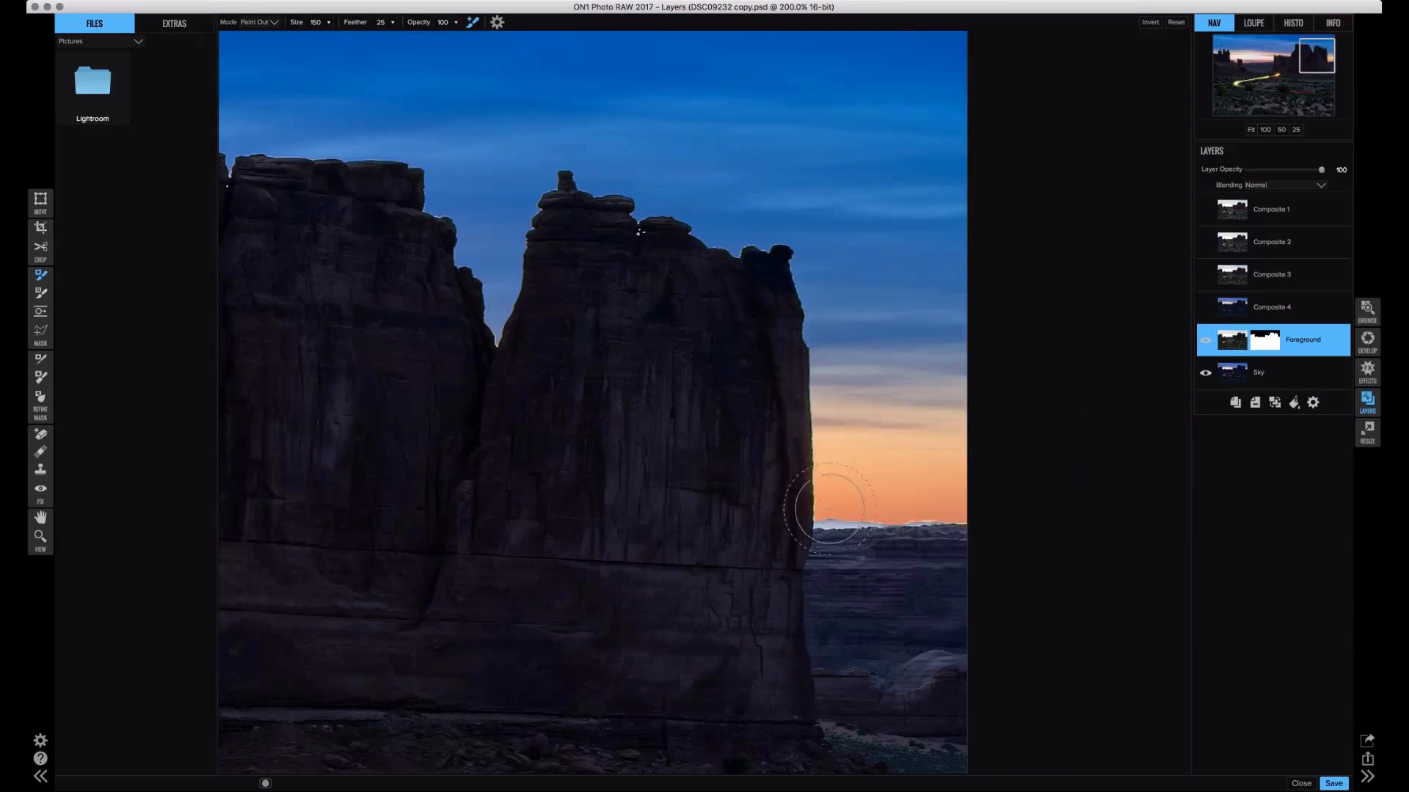
pyautogui.moveTo(812, 504)
pyautogui.mouseDown()
pyautogui.moveTo(837, 526)
pyautogui.moveTo(808, 522)
pyautogui.moveTo(934, 528)
pyautogui.mouseUp()
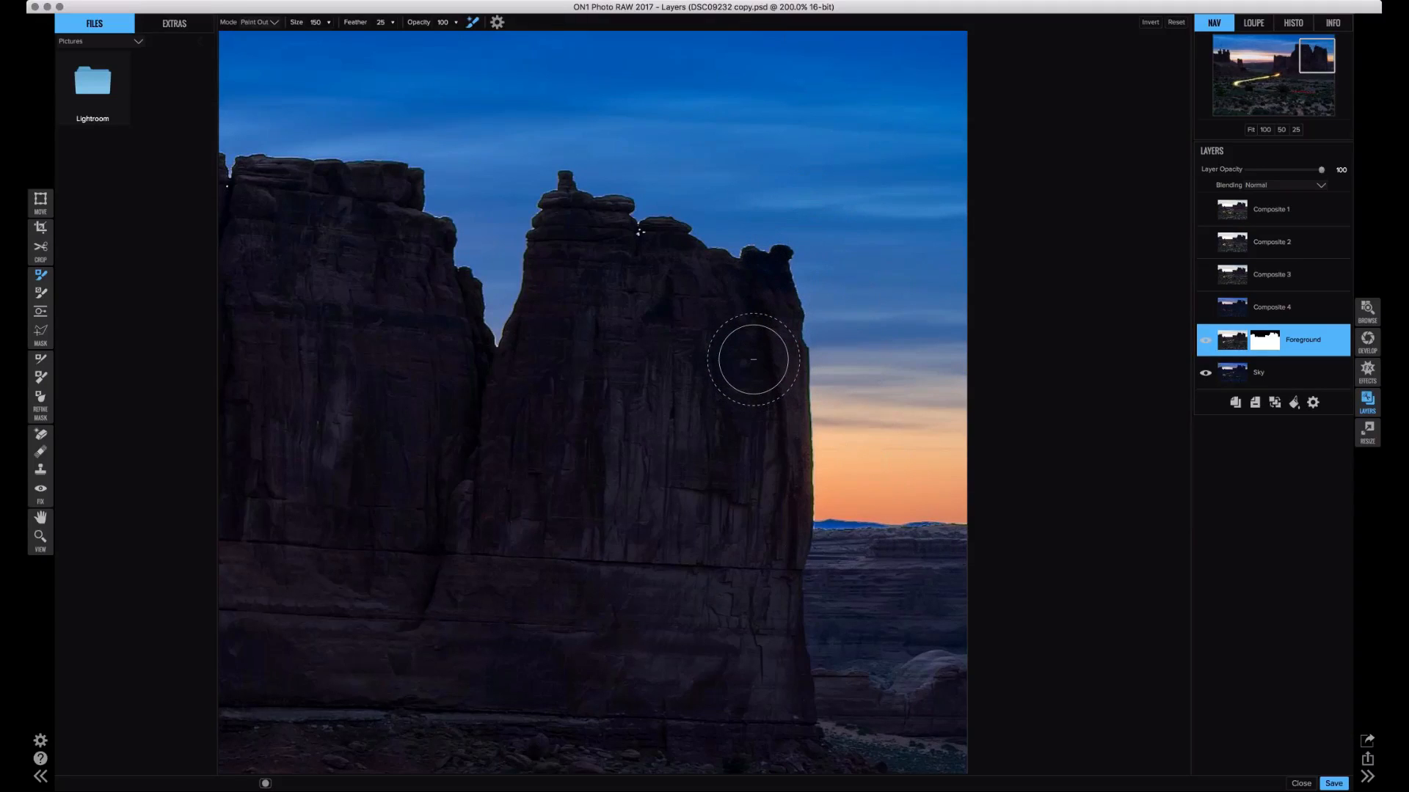
pyautogui.press('super+0')
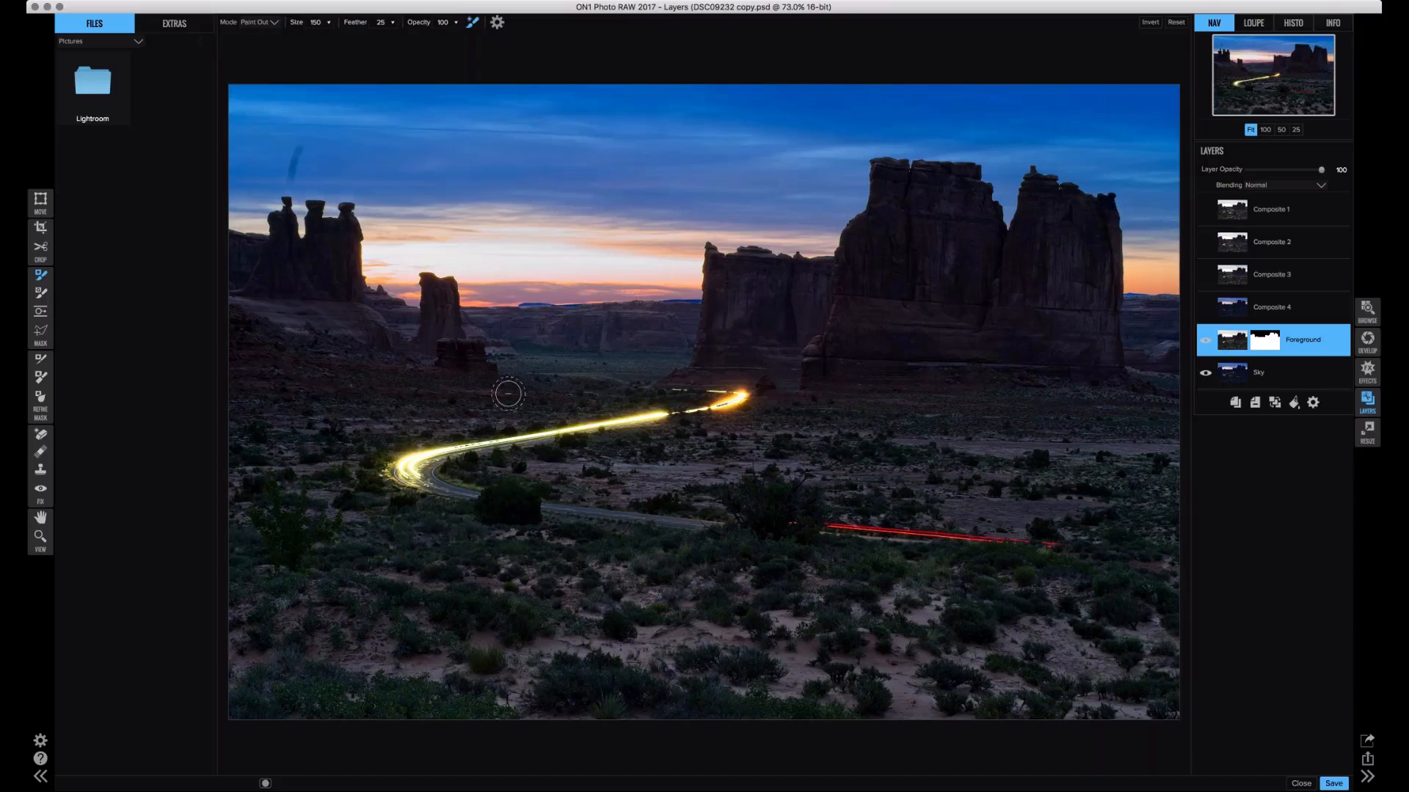
# - Display the Foreground mask, paint in the stray black spots over the light trail with Perfect Brush off, and return to the image
pyautogui.keyDown('alt'); pyautogui.click(1252, 346); pyautogui.keyUp('alt')
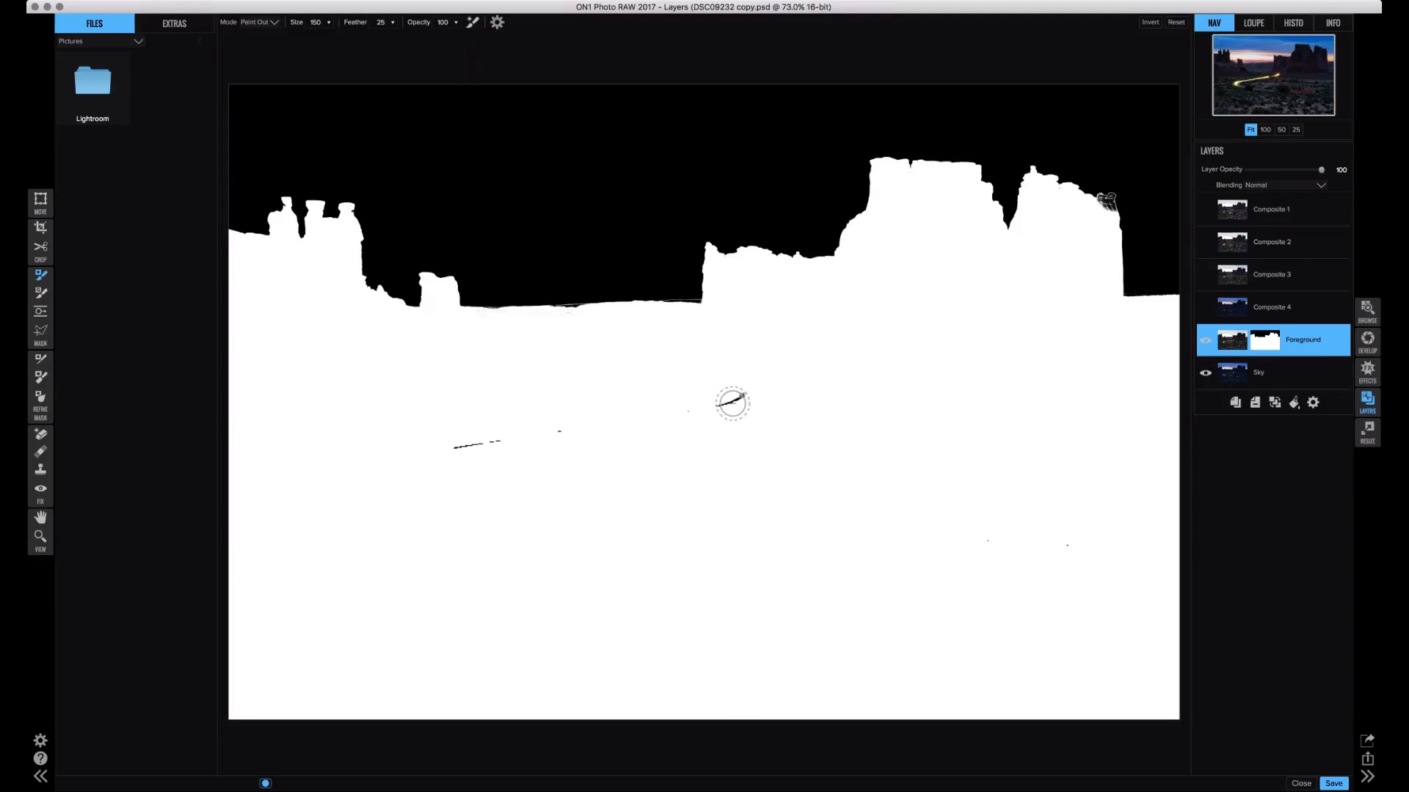
pyautogui.press('x')
pyautogui.moveTo(769, 392)
pyautogui.mouseDown()
pyautogui.moveTo(504, 436)
pyautogui.moveTo(594, 418)
pyautogui.mouseUp()
pyautogui.press('super+m')
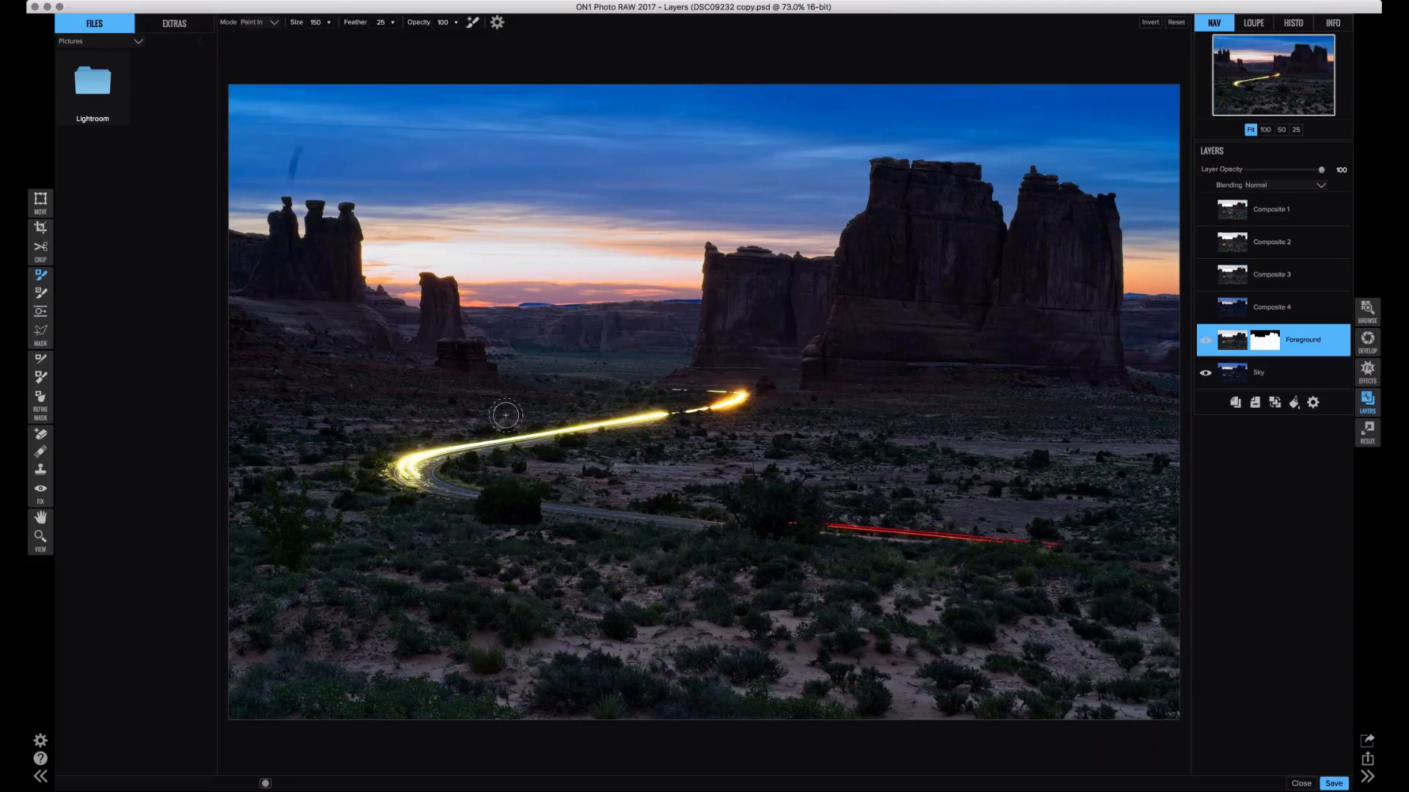
# - Show and select the Composite 4 layer, set its blending mode to Lighten, and compare the image with the layer hidden and shown
pyautogui.click(1206, 307)
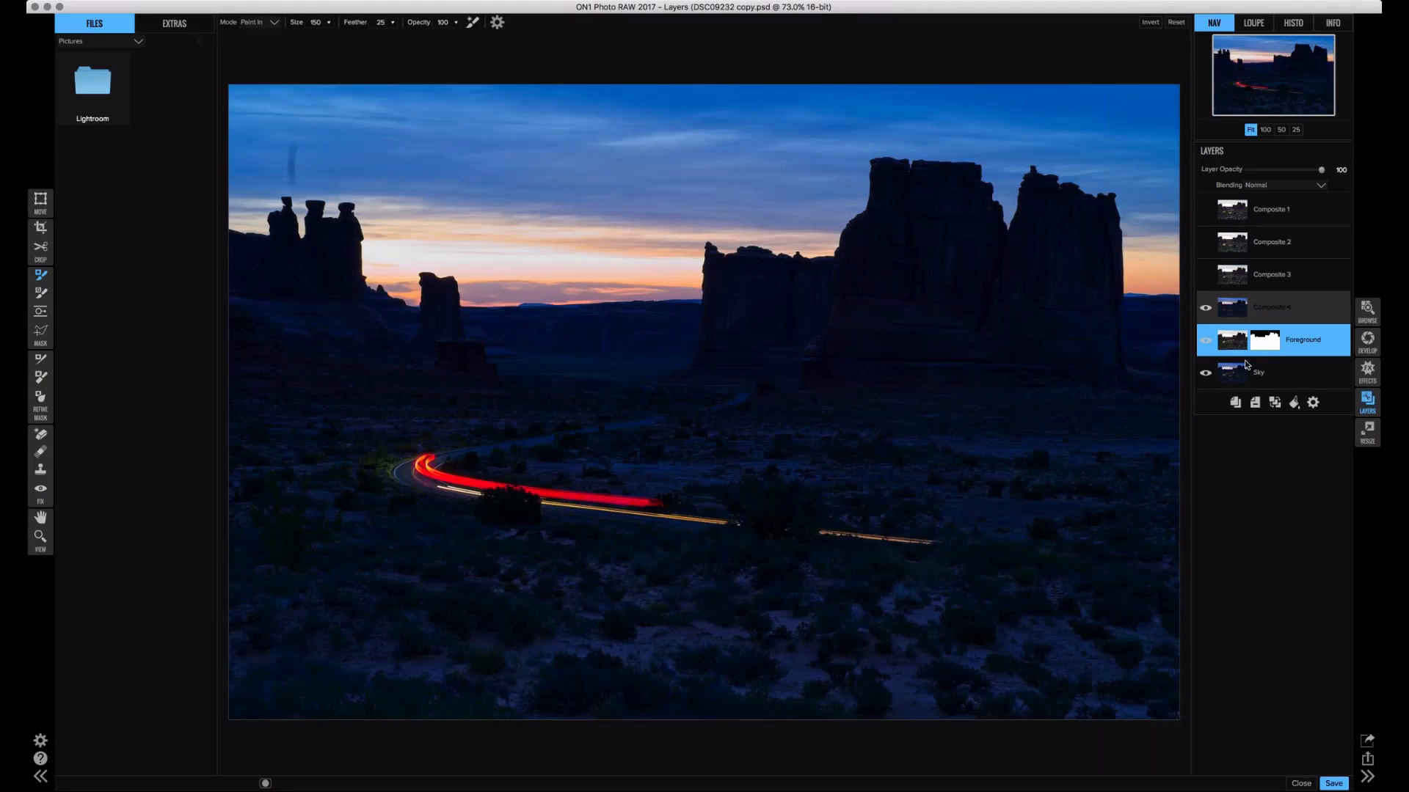
pyautogui.click(1231, 322)
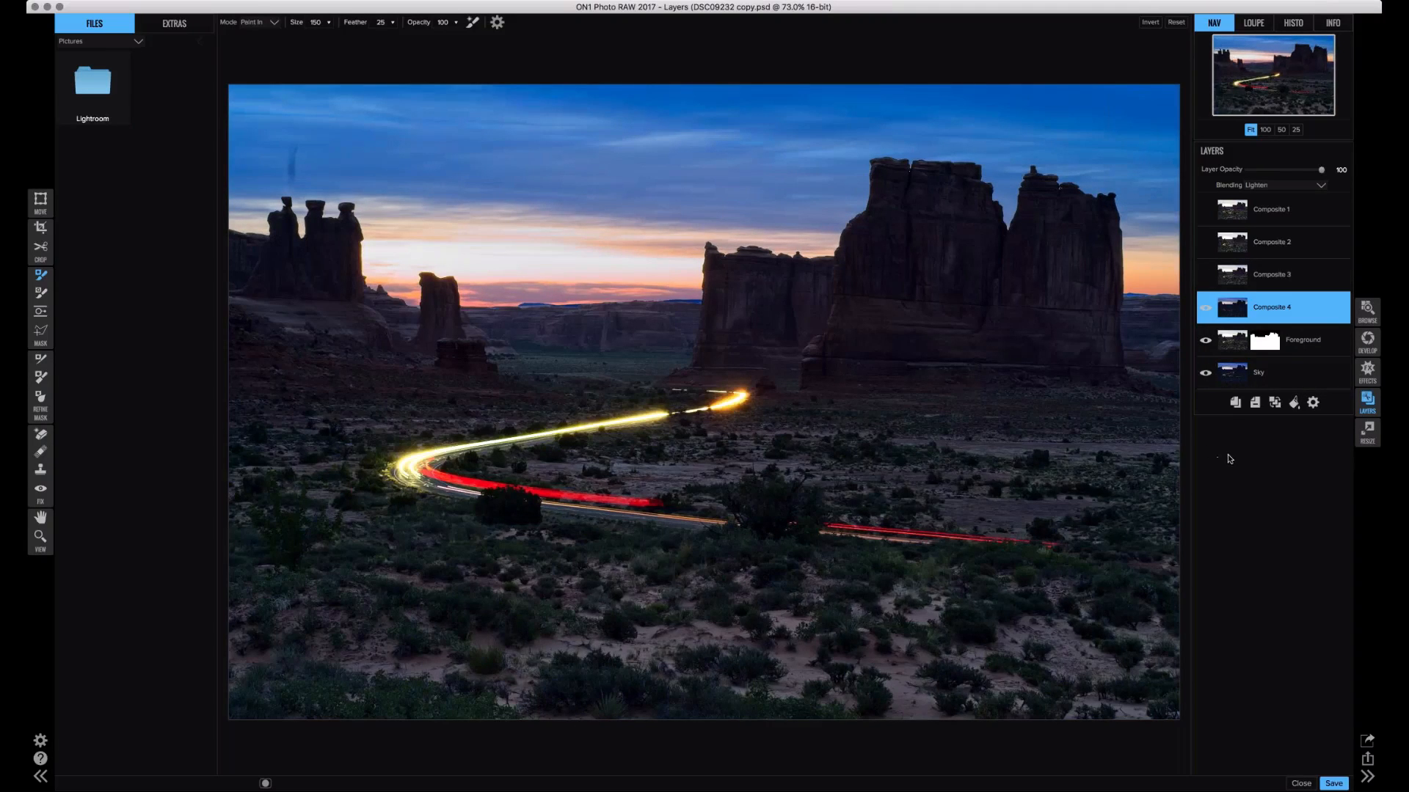
pyautogui.click(1206, 309)
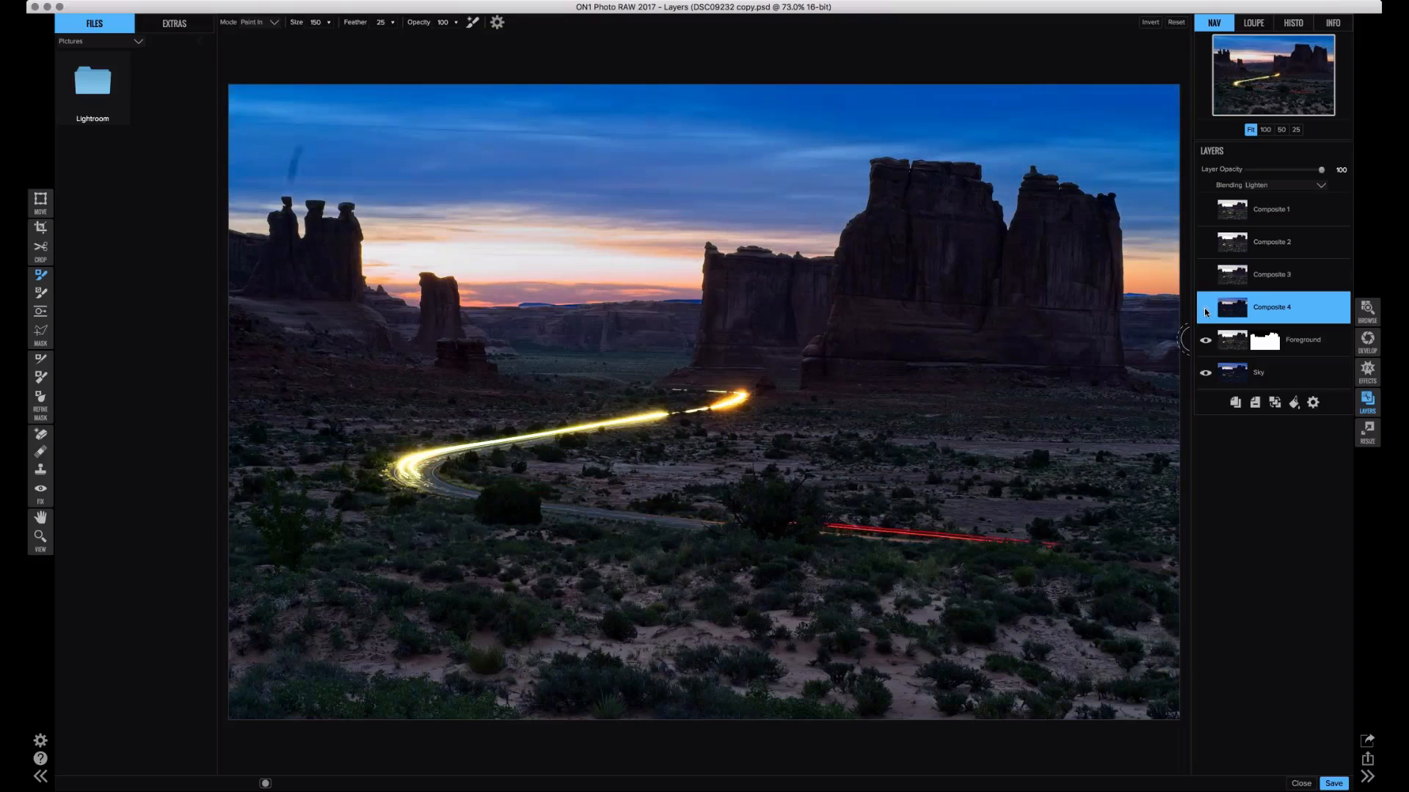
pyautogui.click(1204, 314)
pyautogui.click(1204, 315)
pyautogui.click(1205, 309)
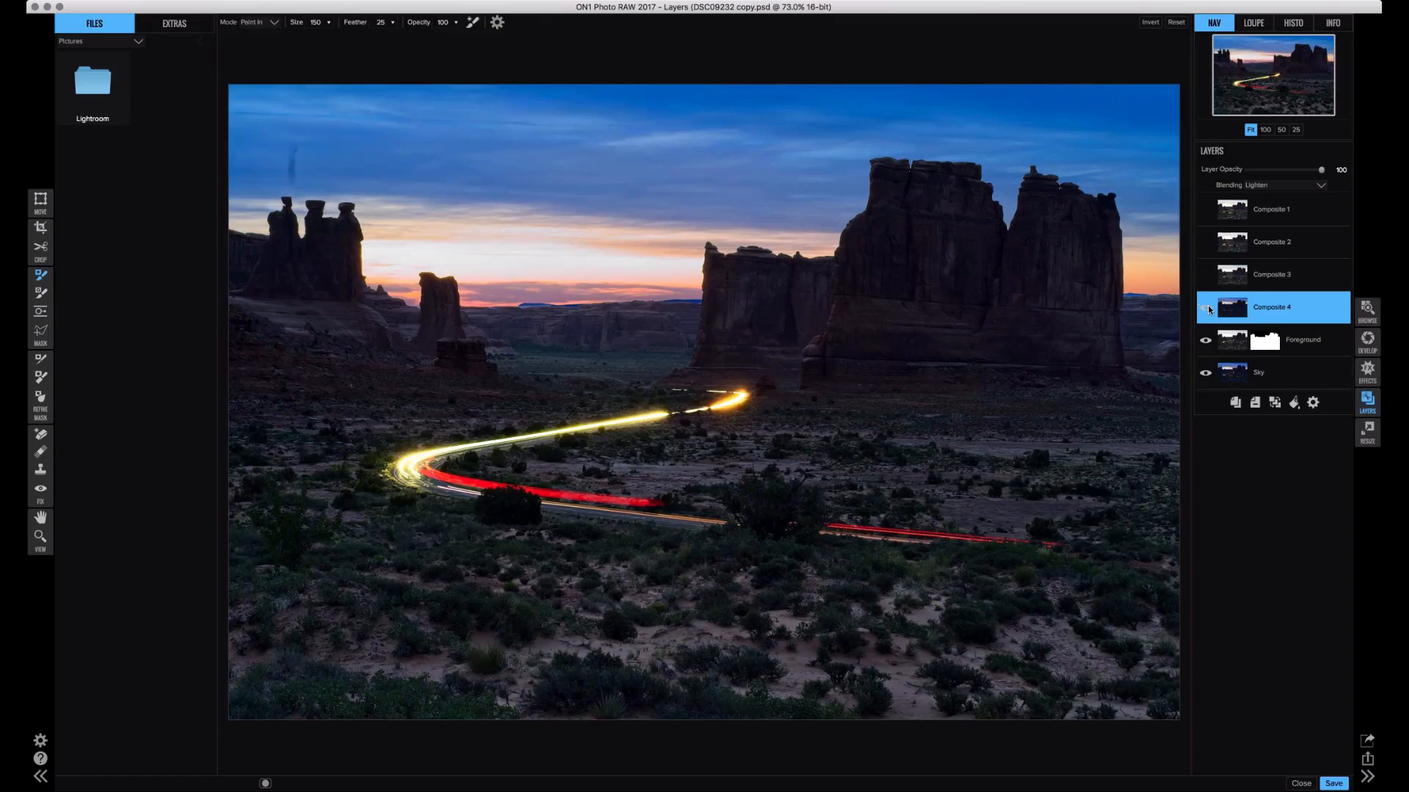
pyautogui.click(1206, 310)
pyautogui.click(1206, 309)
# - Give the Composite 4 layer an inverted, fully black mask that hides its content
pyautogui.press('super+i')
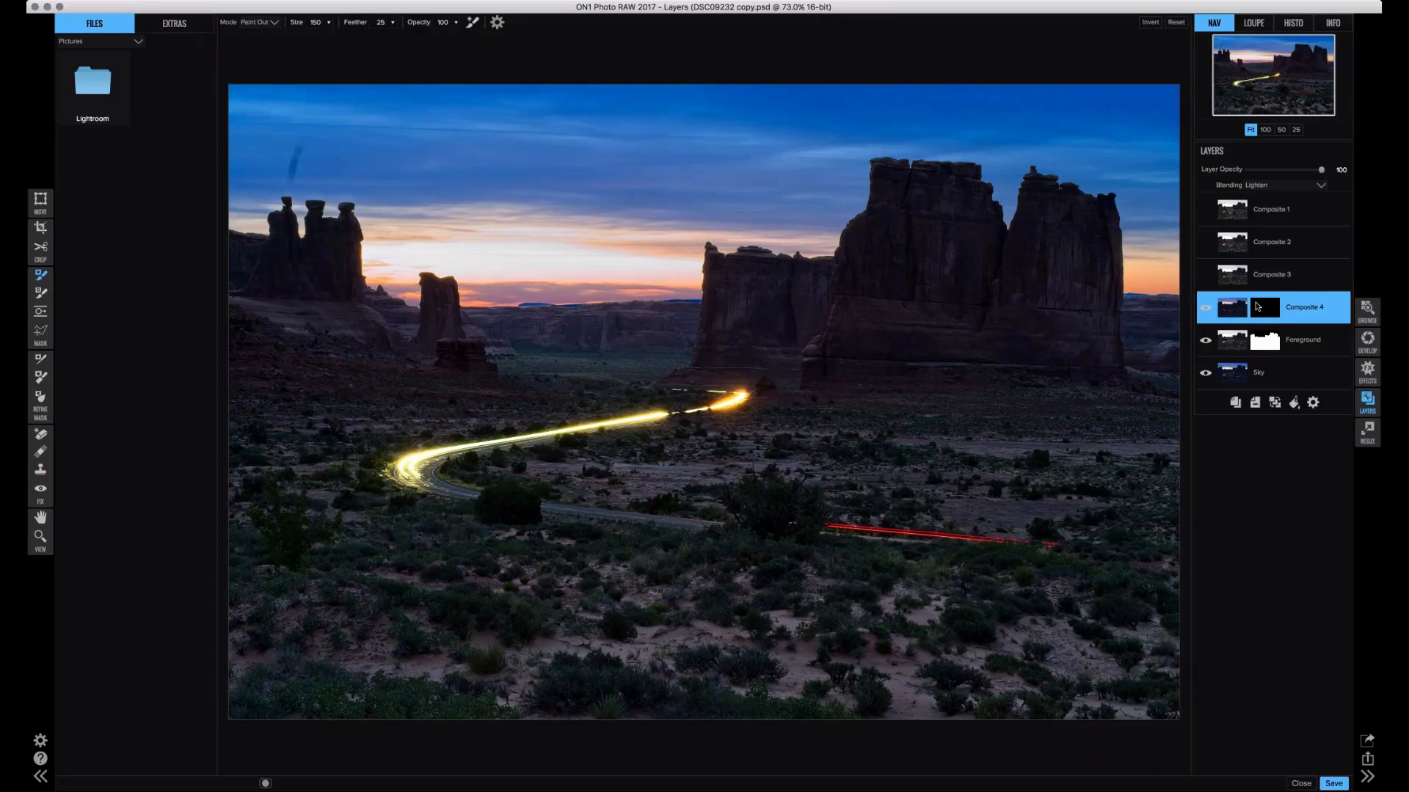
# - Paint the Composite 4 light trails back in along the road through its black mask
pyautogui.click(1204, 308)
pyautogui.click(1207, 309)
pyautogui.moveTo(471, 453)
pyautogui.mouseDown()
pyautogui.moveTo(450, 490)
pyautogui.moveTo(455, 463)
pyautogui.moveTo(430, 455)
pyautogui.moveTo(496, 488)
pyautogui.moveTo(659, 505)
pyautogui.moveTo(511, 501)
pyautogui.moveTo(804, 541)
pyautogui.moveTo(438, 491)
pyautogui.moveTo(427, 458)
pyautogui.moveTo(669, 510)
pyautogui.moveTo(1122, 560)
pyautogui.mouseUp()
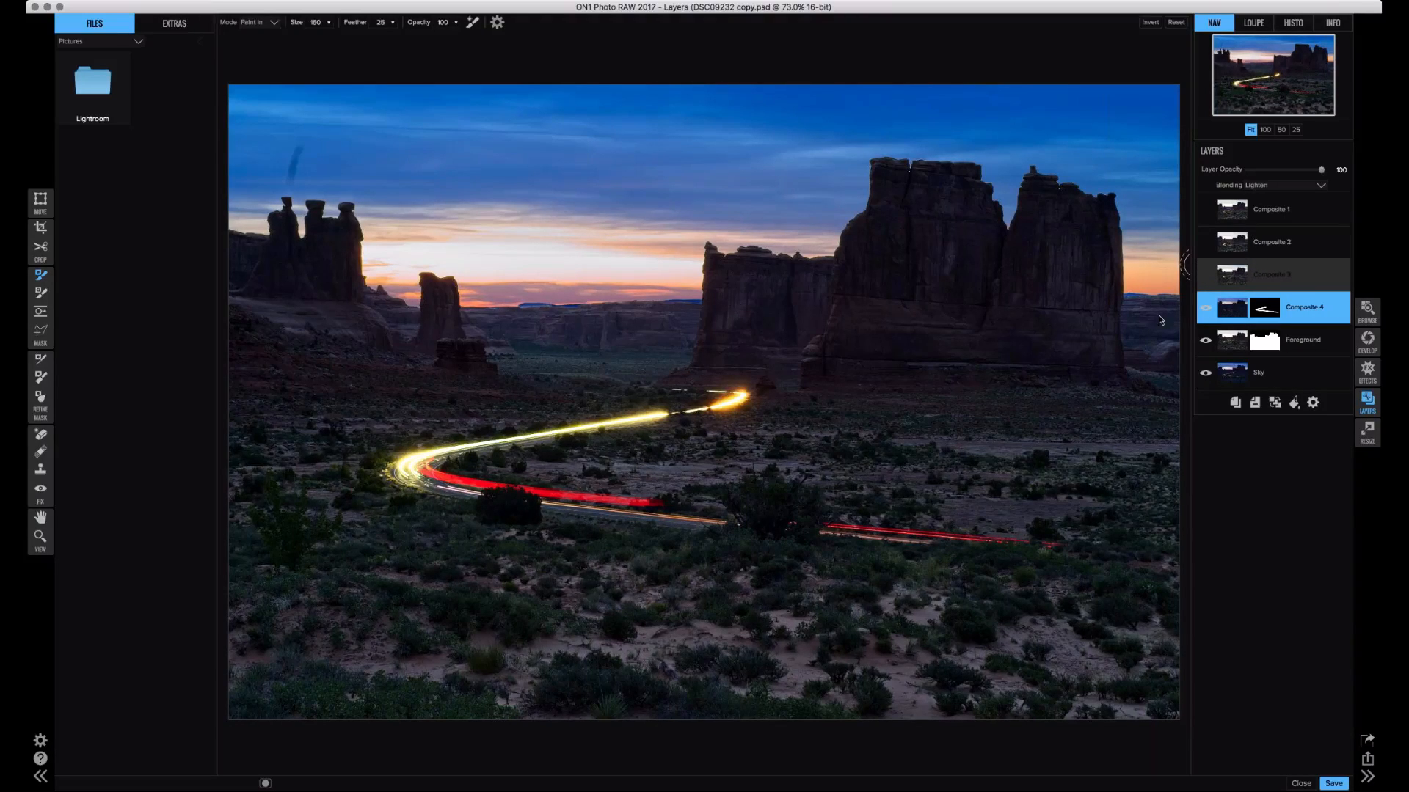
# - Show and select the Composite 3 layer, compare the image with it hidden and shown, and give it an inverted black mask
pyautogui.click(1205, 274)
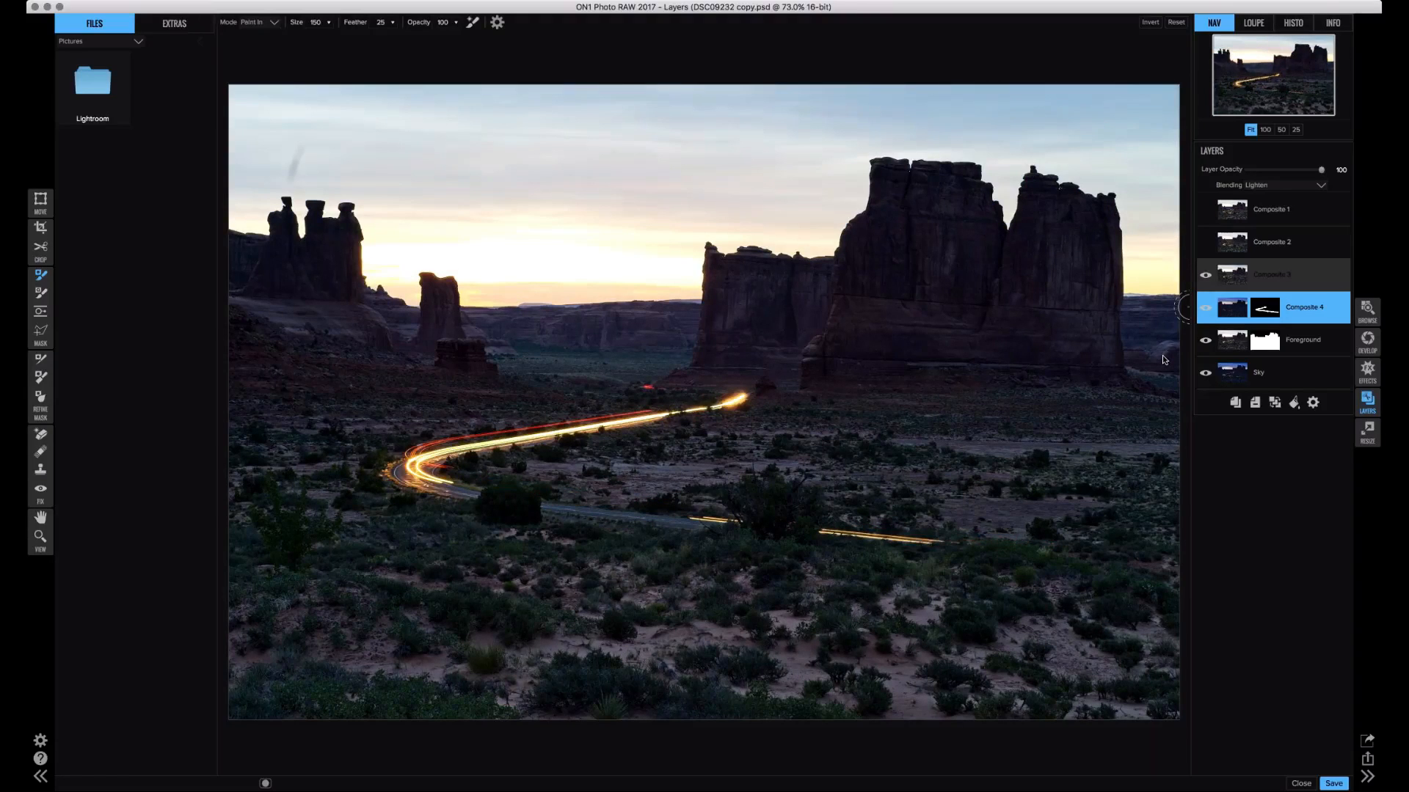
pyautogui.click(1224, 273)
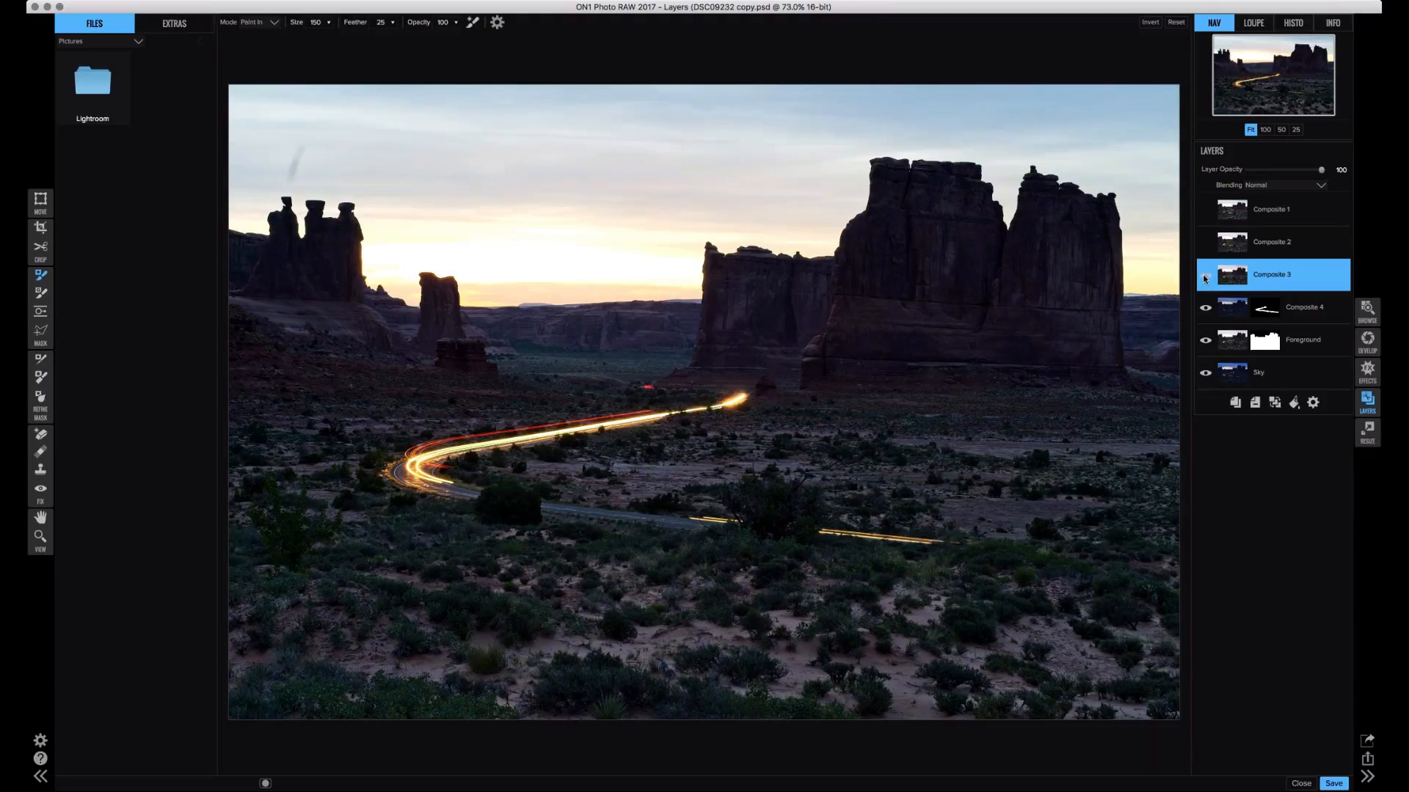
pyautogui.click(1206, 276)
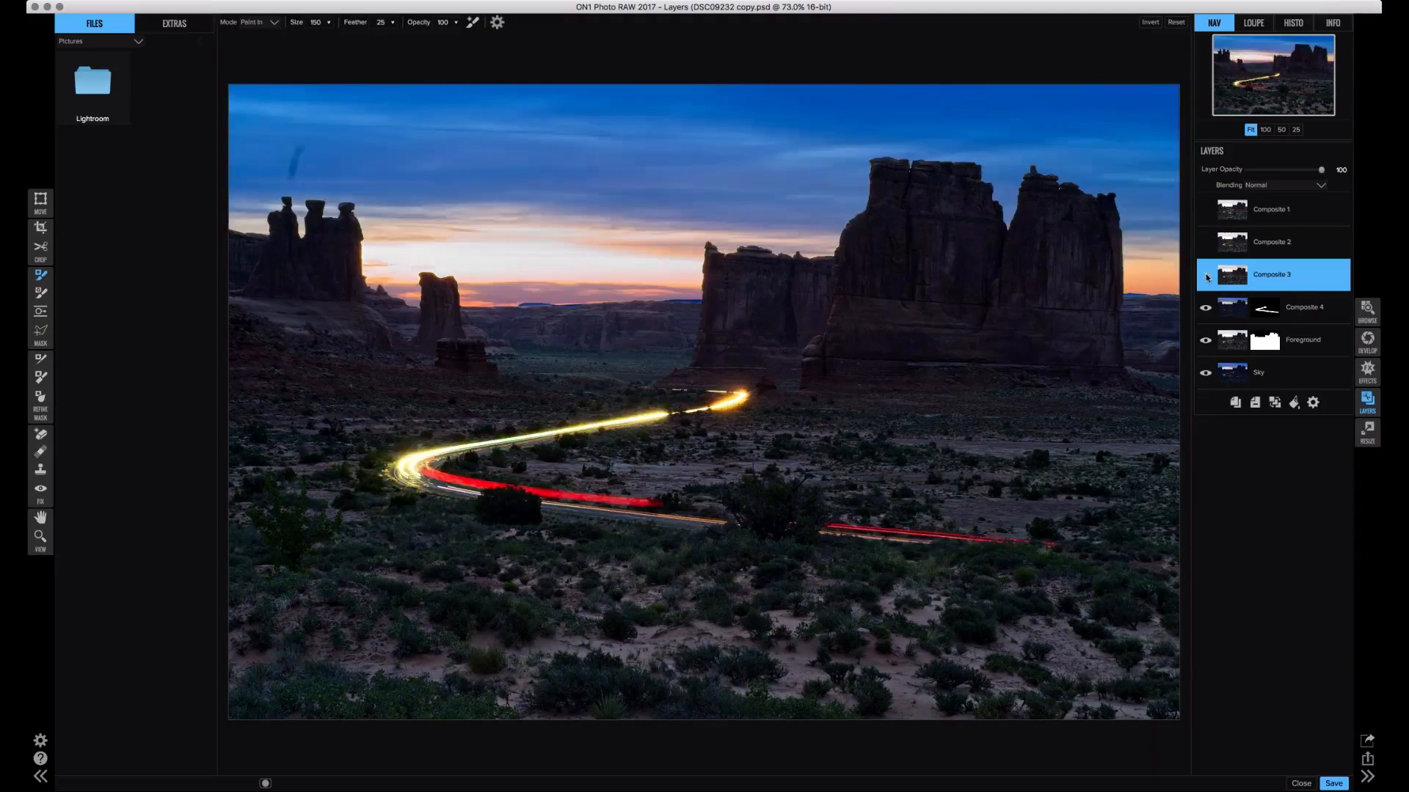
pyautogui.click(1206, 276)
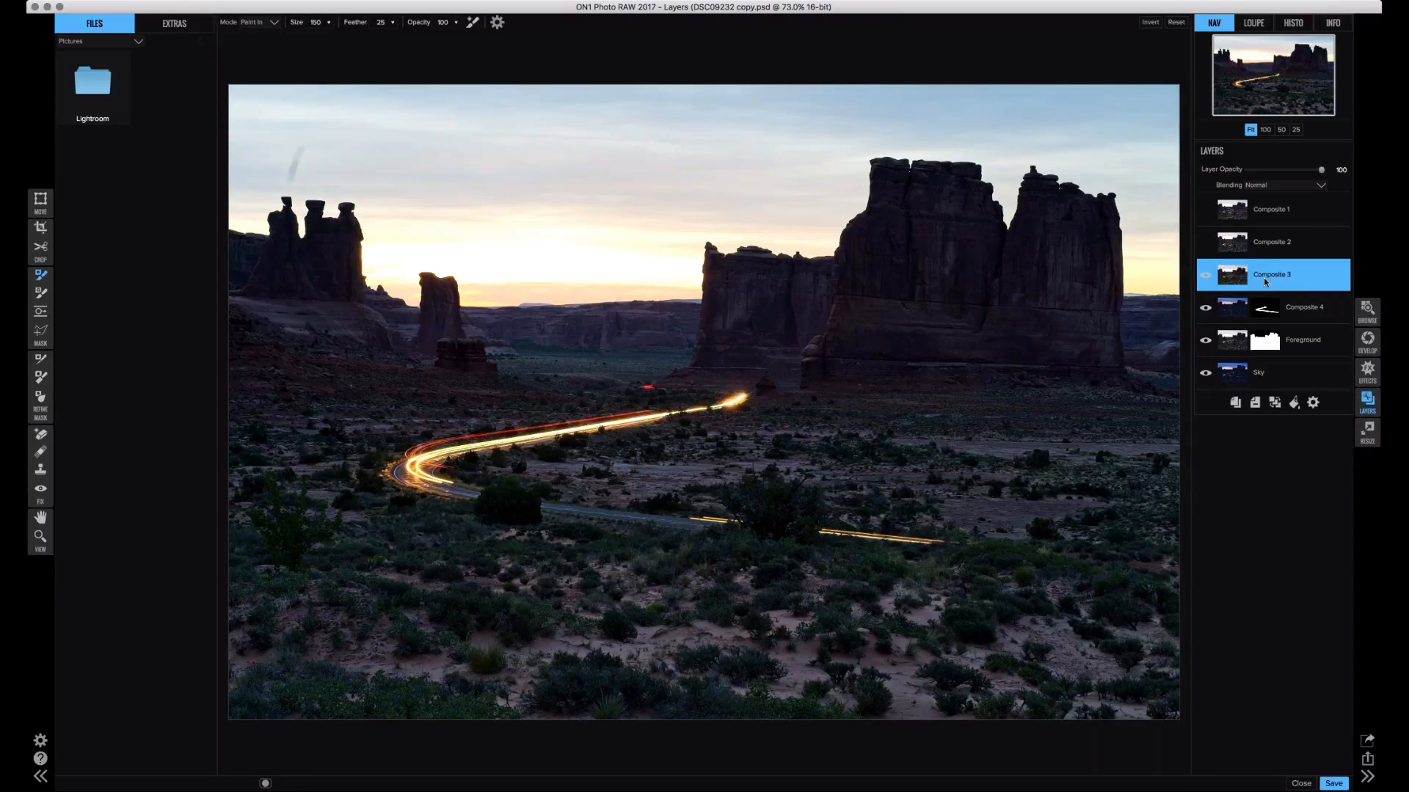
pyautogui.press('super+i')
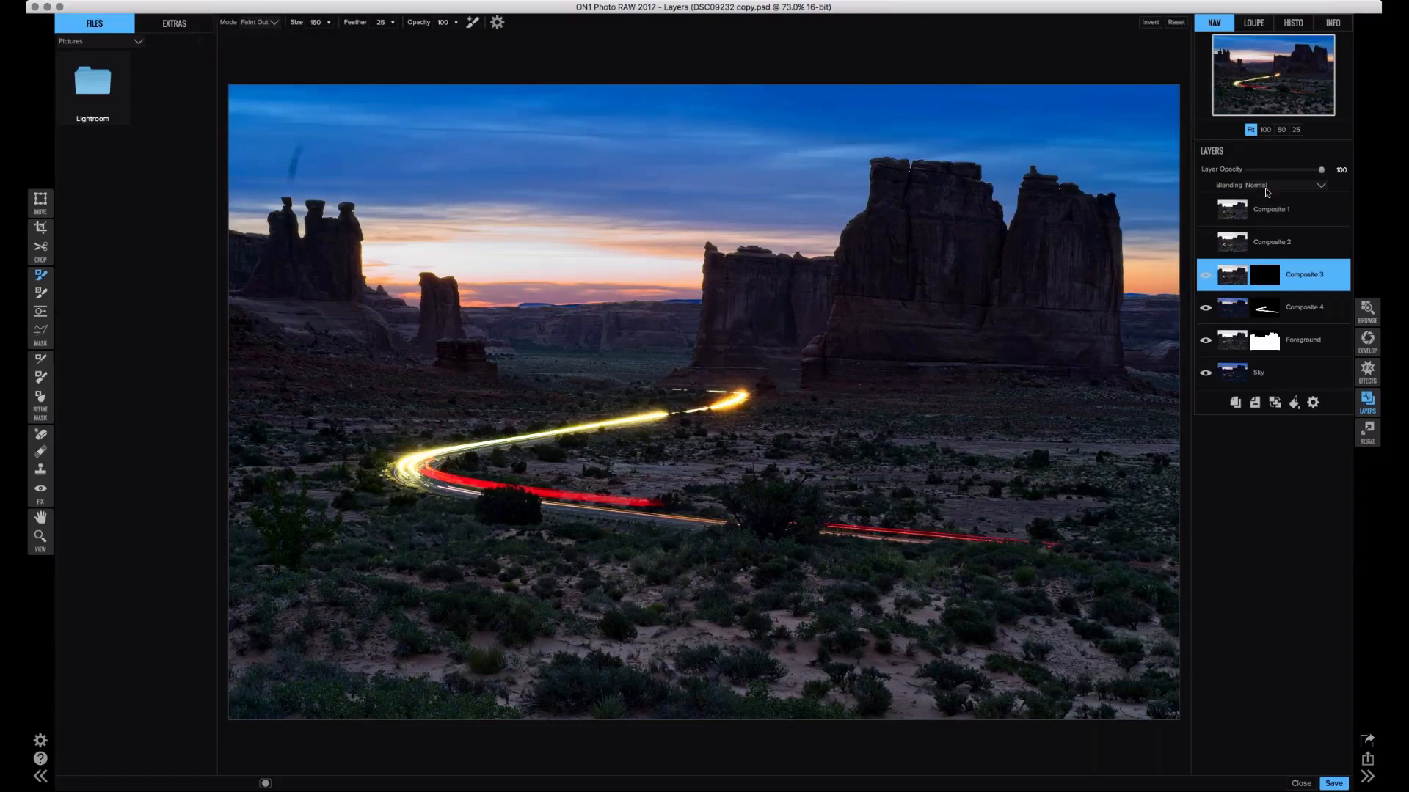
# - Set Composite 3 to Lighten blending and paint its light trails in along the road on the mask
pyautogui.click(1268, 273)
pyautogui.press('x')
pyautogui.moveTo(424, 455)
pyautogui.mouseDown()
pyautogui.moveTo(403, 477)
pyautogui.moveTo(419, 442)
pyautogui.moveTo(723, 401)
pyautogui.moveTo(685, 382)
pyautogui.moveTo(632, 386)
pyautogui.mouseUp()
pyautogui.press('super+z')
pyautogui.moveTo(402, 459); pyautogui.dragTo(420, 448)
pyautogui.moveTo(465, 438)
pyautogui.mouseDown()
pyautogui.moveTo(659, 417)
pyautogui.moveTo(470, 435)
pyautogui.moveTo(397, 464)
pyautogui.moveTo(433, 501)
pyautogui.mouseUp()
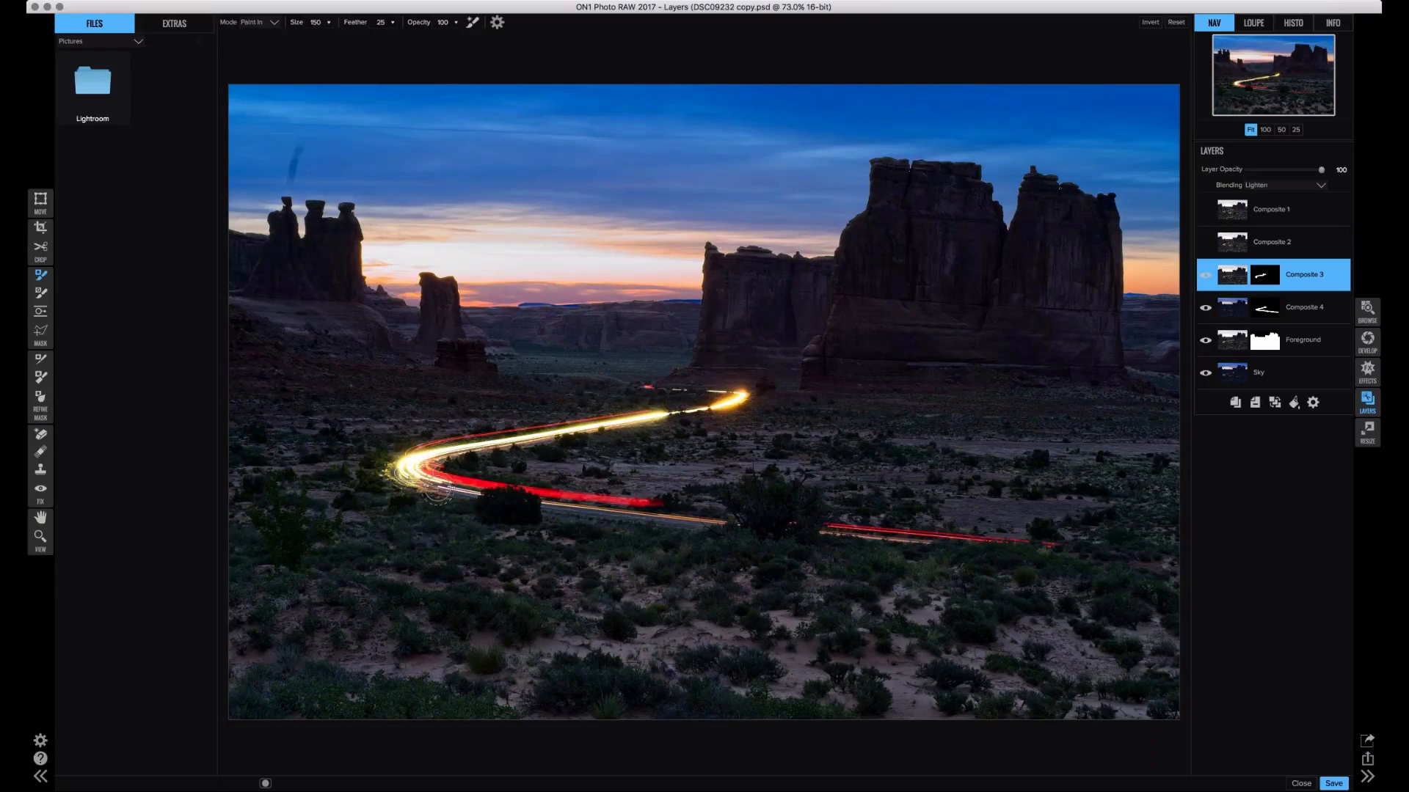
pyautogui.moveTo(831, 523)
pyautogui.mouseDown()
pyautogui.moveTo(587, 519)
pyautogui.moveTo(899, 528)
pyautogui.moveTo(1130, 555)
pyautogui.moveTo(815, 531)
pyautogui.mouseUp()
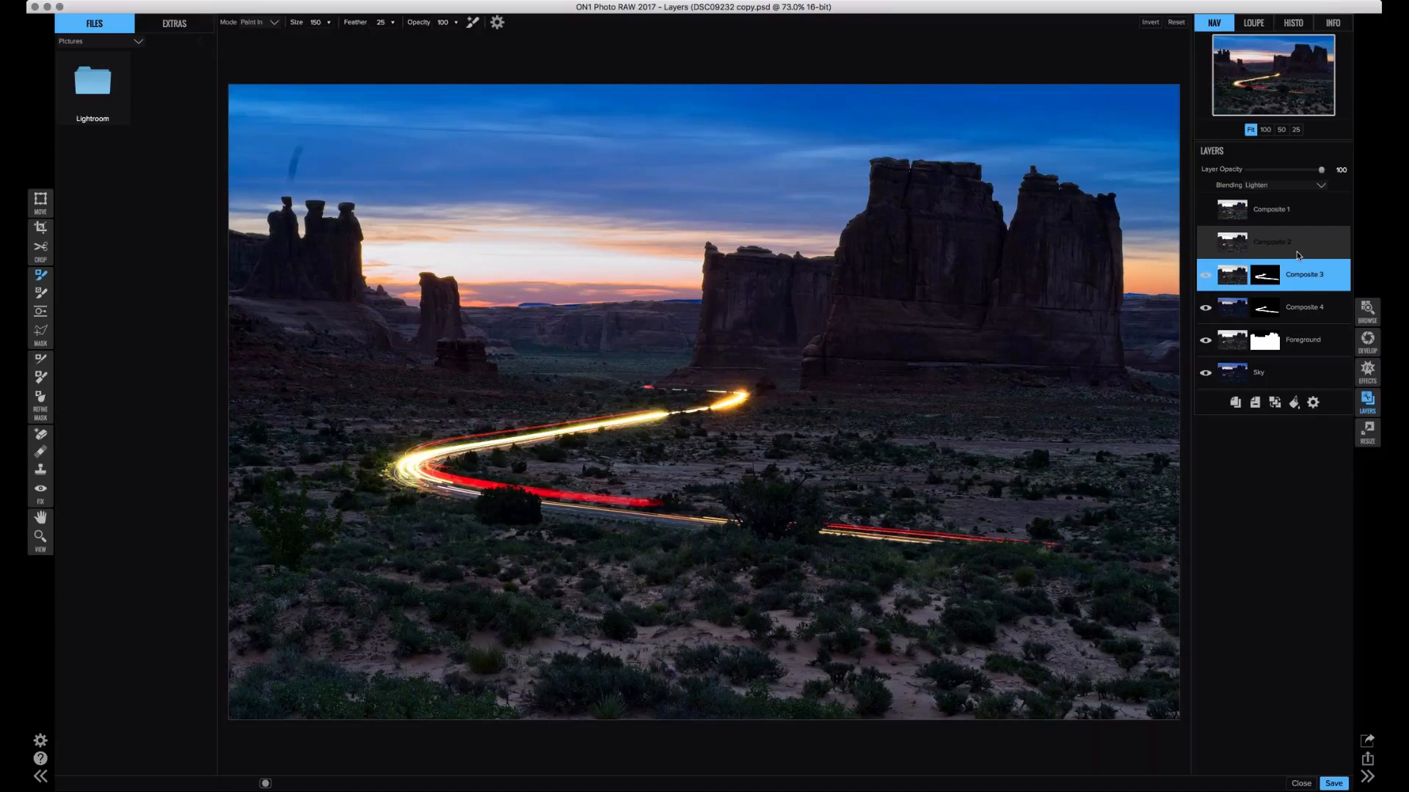
# - Show and select the Composite 2 layer, set its blending mode to Lighten, and compare the image with the layer hidden and shown
pyautogui.click(1318, 251)
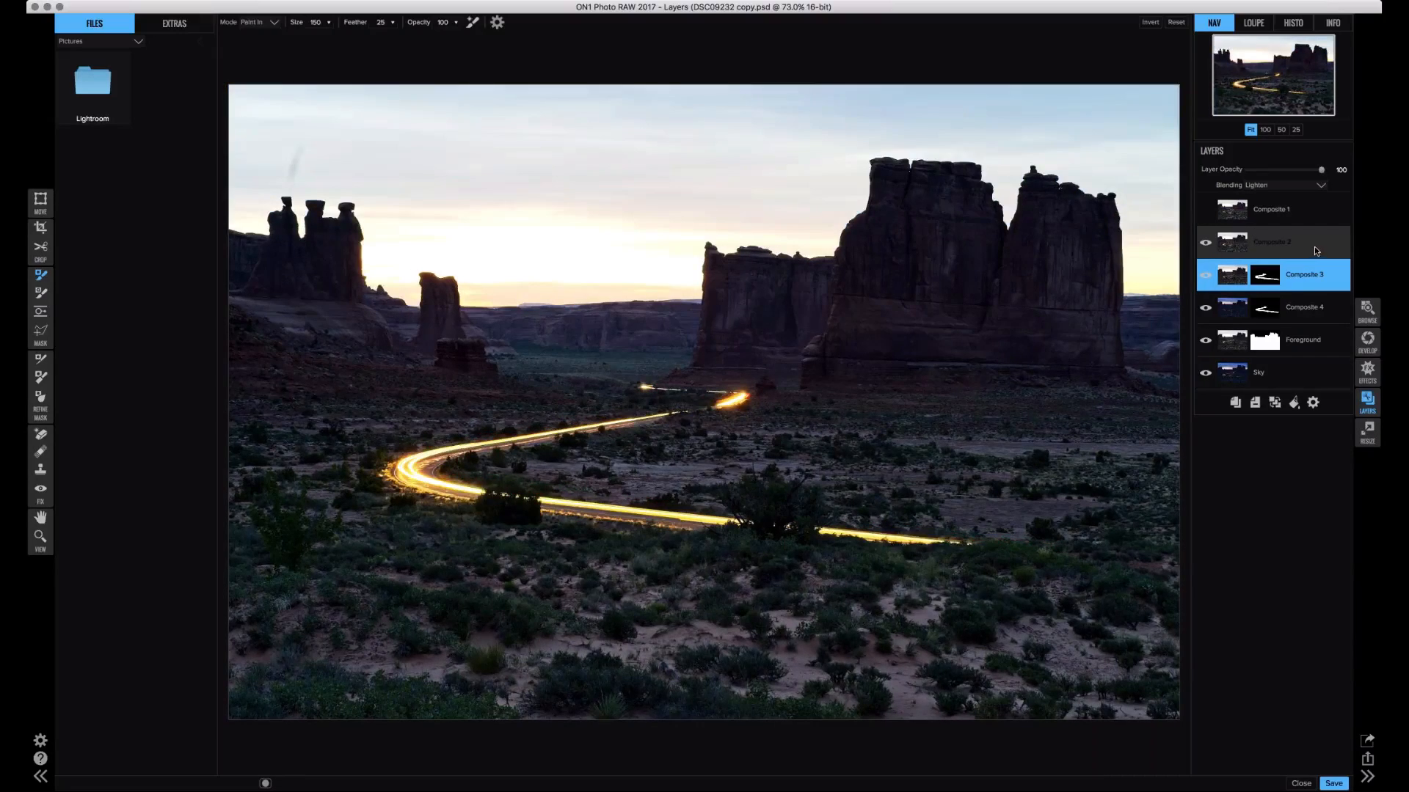
pyautogui.click(1313, 248)
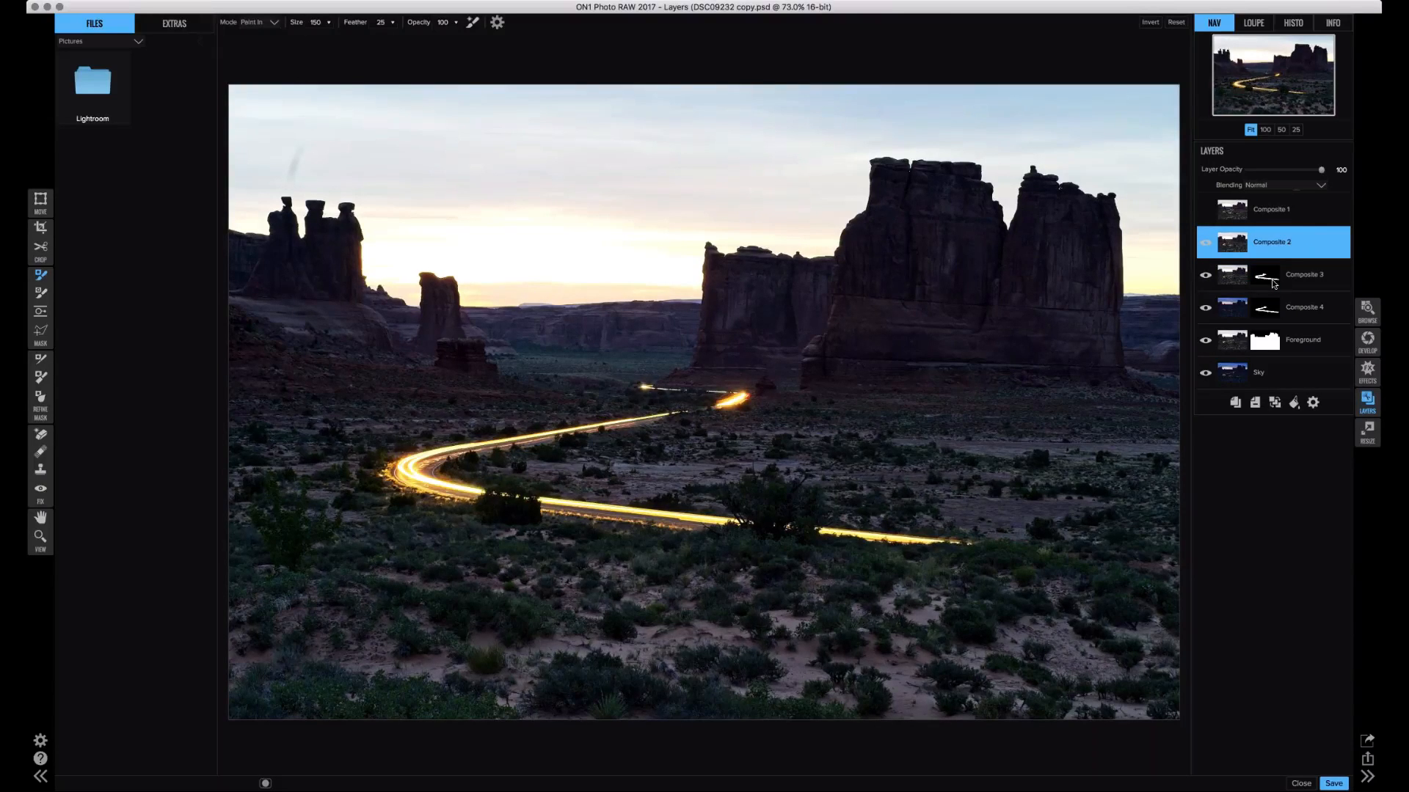
pyautogui.press('super+i')
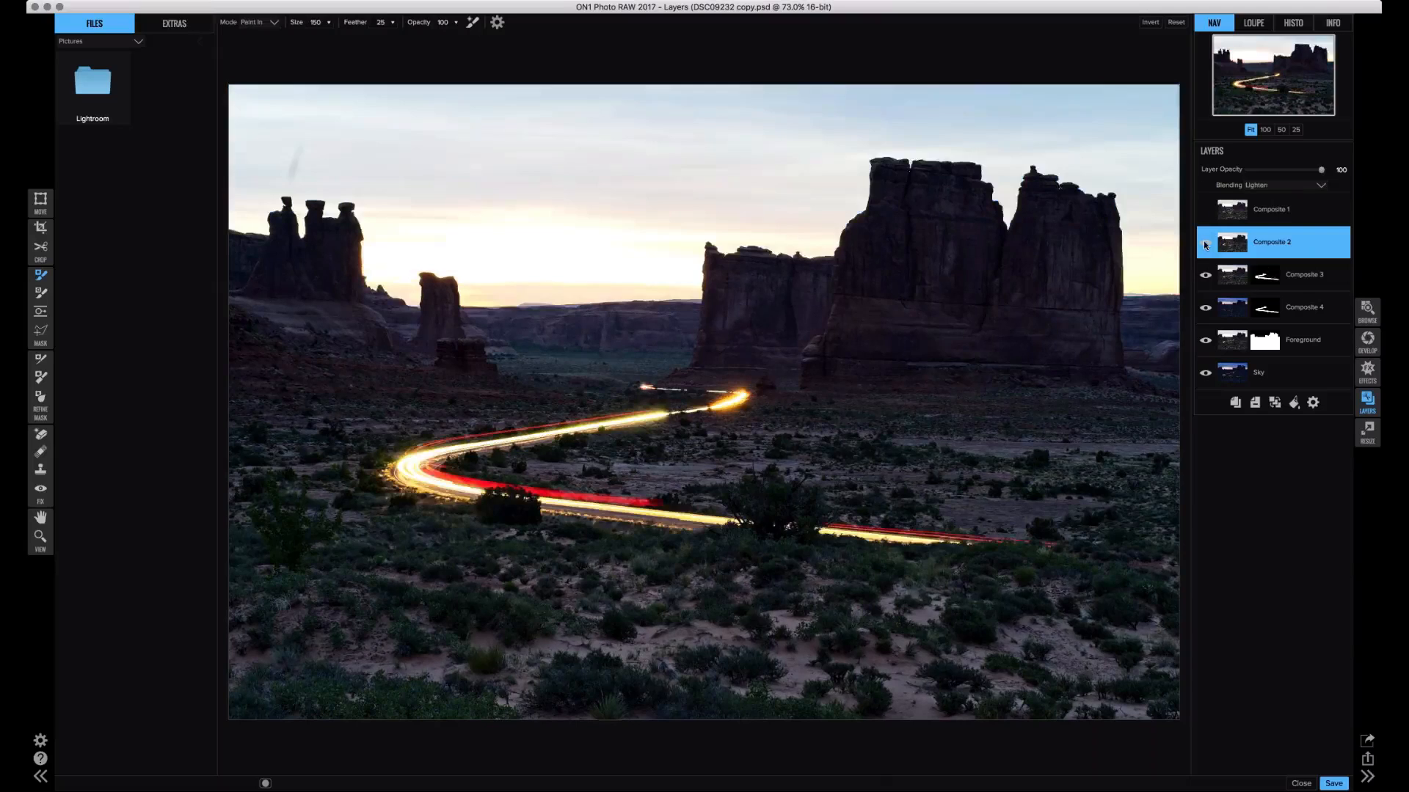
pyautogui.click(1204, 244)
pyautogui.click(1204, 244)
pyautogui.click(1204, 244)
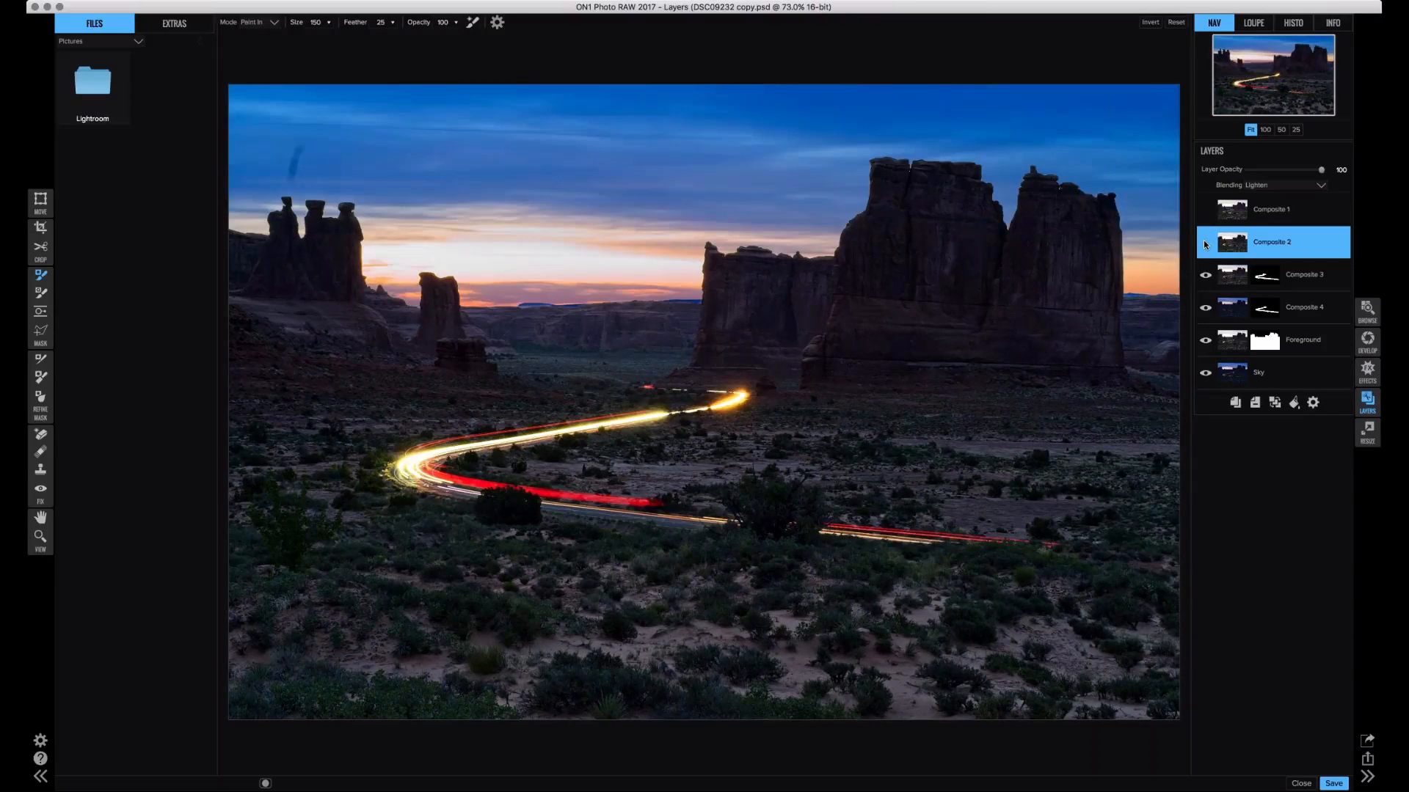
pyautogui.click(1204, 245)
pyautogui.click(1204, 244)
pyautogui.click(1207, 243)
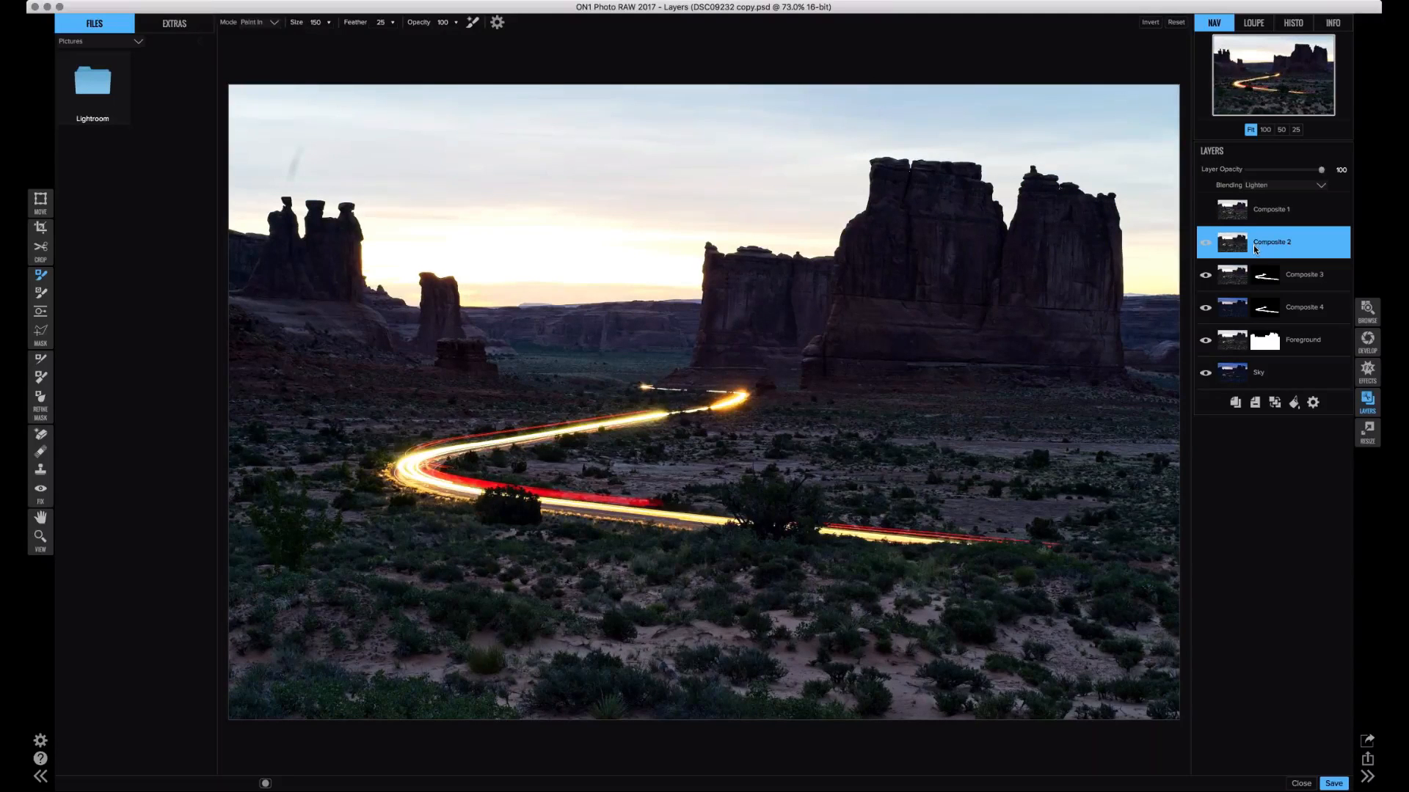
# - Give Composite 2 an inverted black mask, paint in its road light trails with a size 250 brush, and undo the stroke over the distant trail
pyautogui.press('super+i')
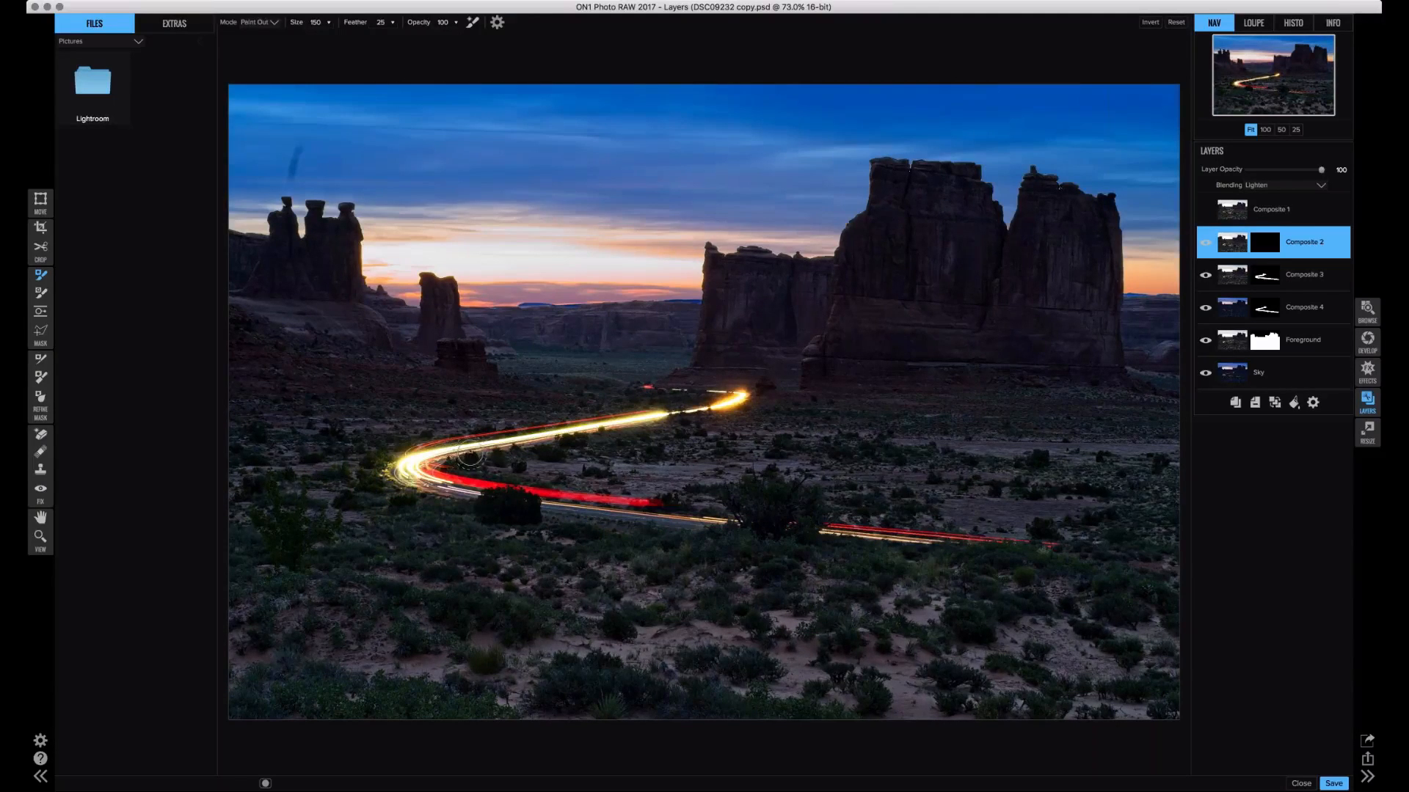
pyautogui.press(']')
pyautogui.press(']')
pyautogui.press('x')
pyautogui.moveTo(432, 453)
pyautogui.mouseDown()
pyautogui.moveTo(438, 485)
pyautogui.moveTo(520, 500)
pyautogui.moveTo(1008, 544)
pyautogui.mouseUp()
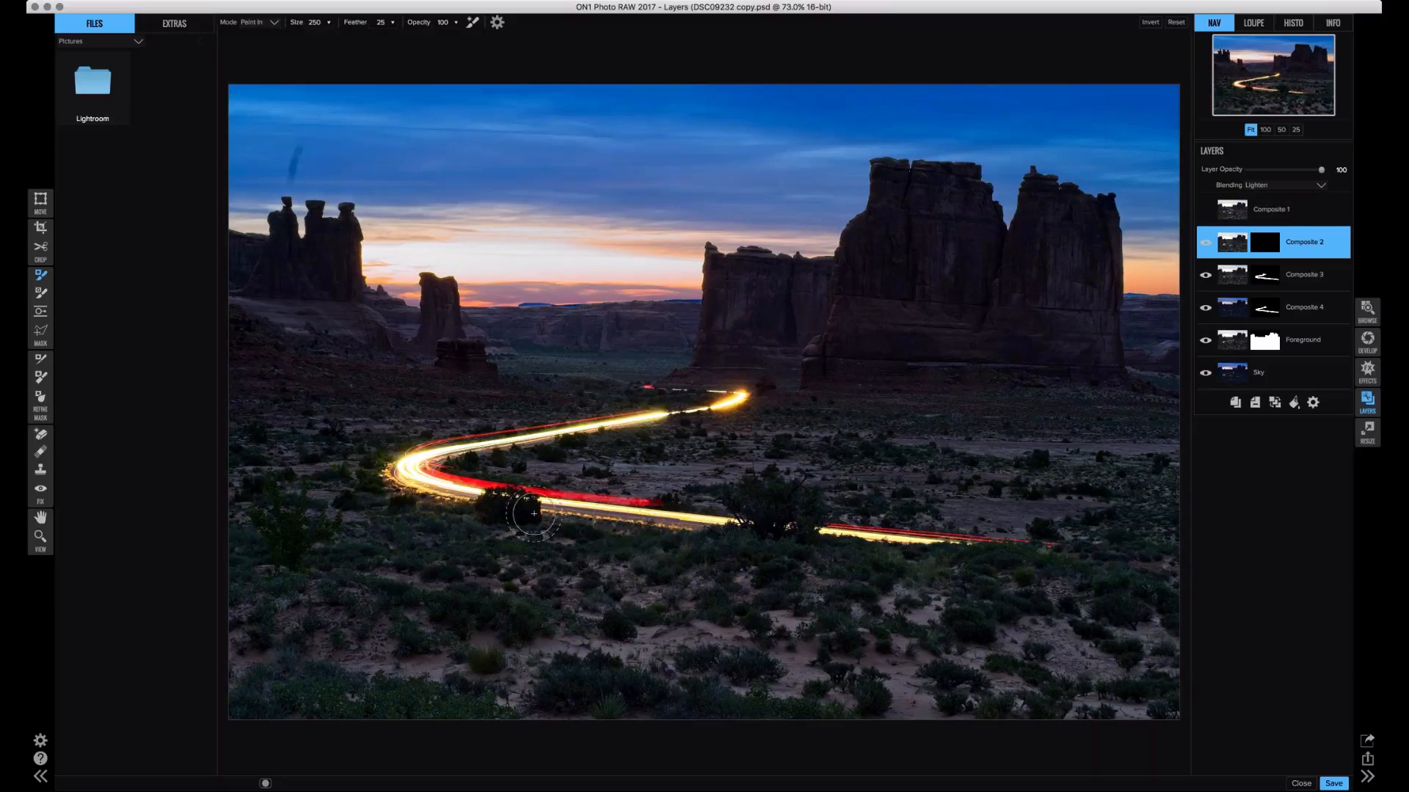
pyautogui.moveTo(534, 513)
pyautogui.mouseDown()
pyautogui.moveTo(469, 460)
pyautogui.moveTo(663, 414)
pyautogui.mouseUp()
pyautogui.moveTo(653, 383); pyautogui.dragTo(658, 388)
pyautogui.press('super+z')
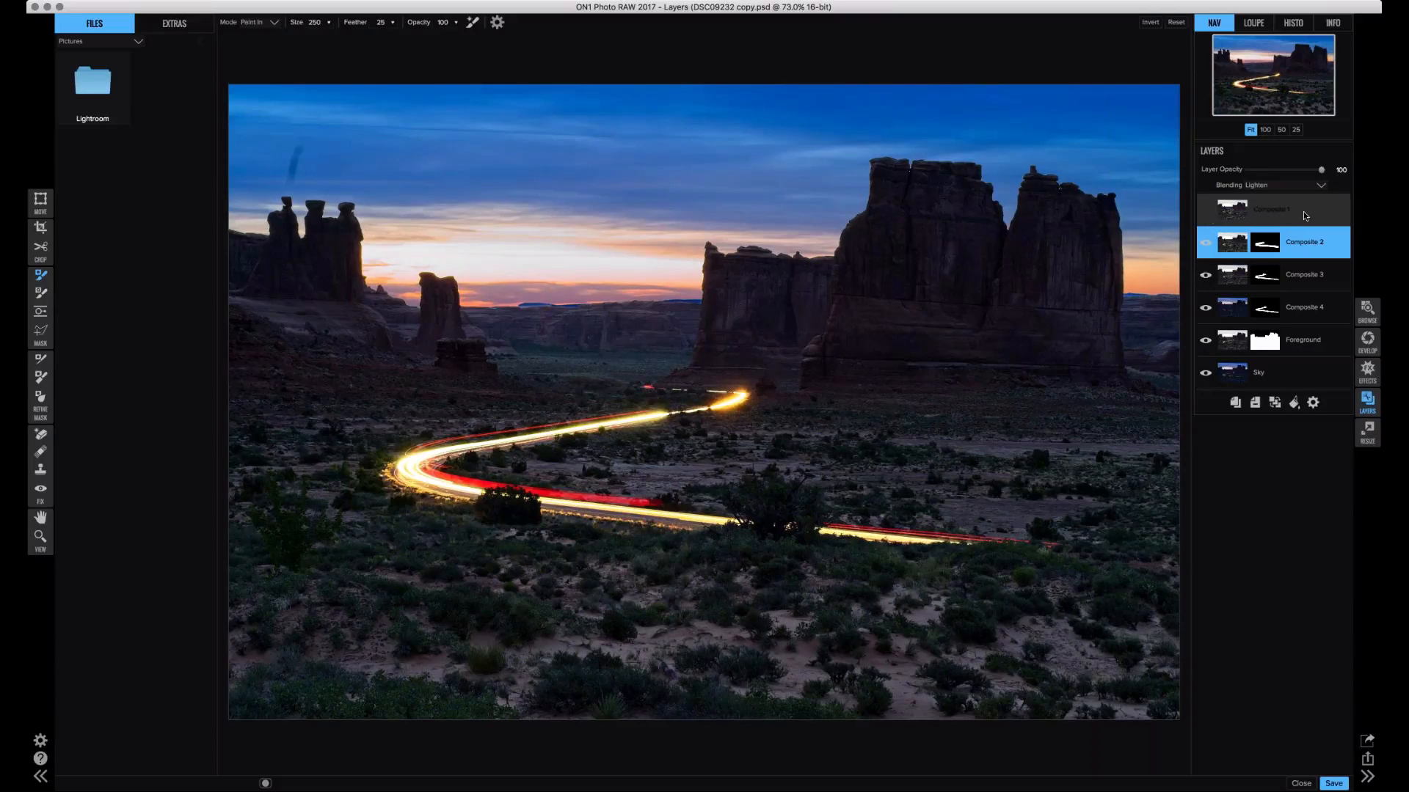
# - Show and select the Composite 1 layer, set its blending mode to Lighten, and compare the image with the layer hidden and shown
pyautogui.click(1206, 210)
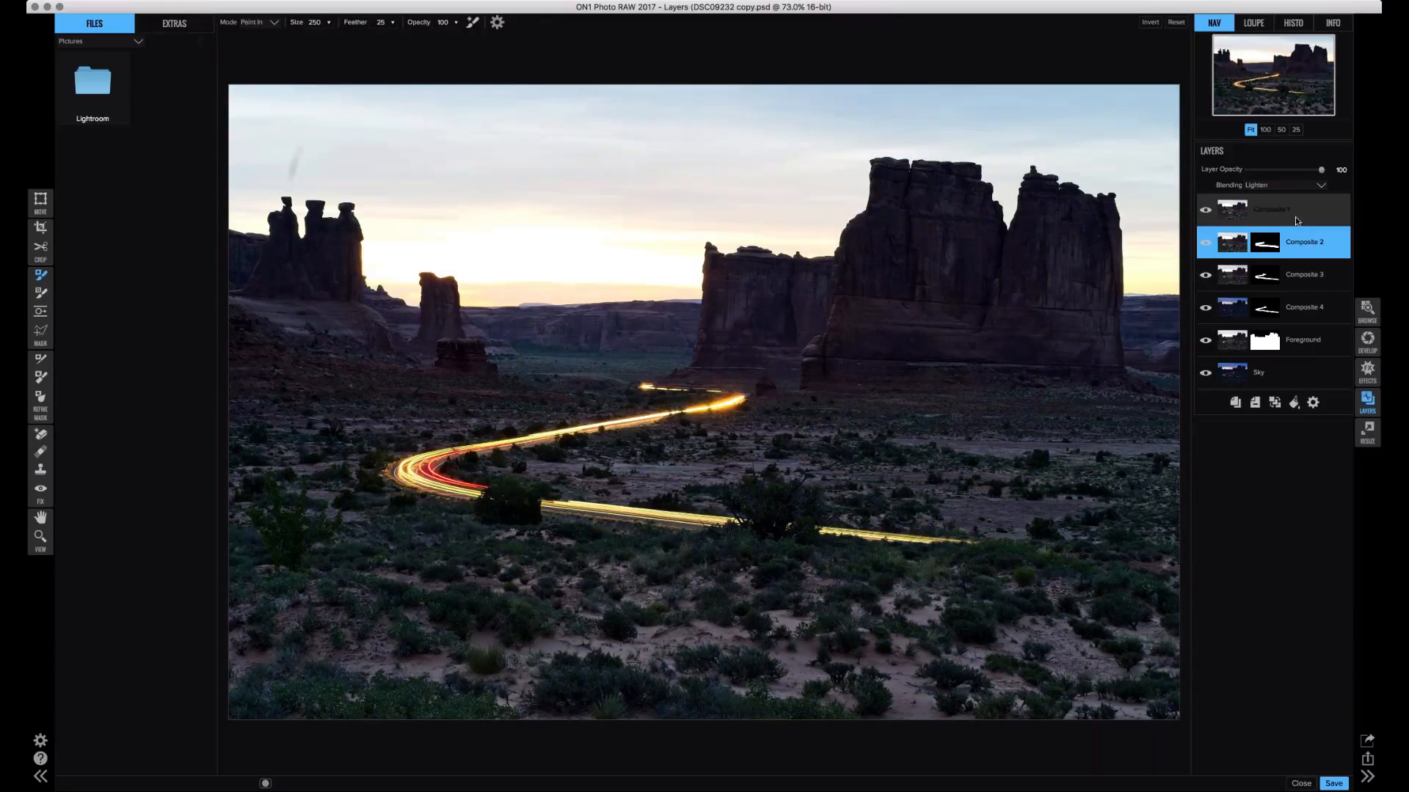
pyautogui.click(1295, 215)
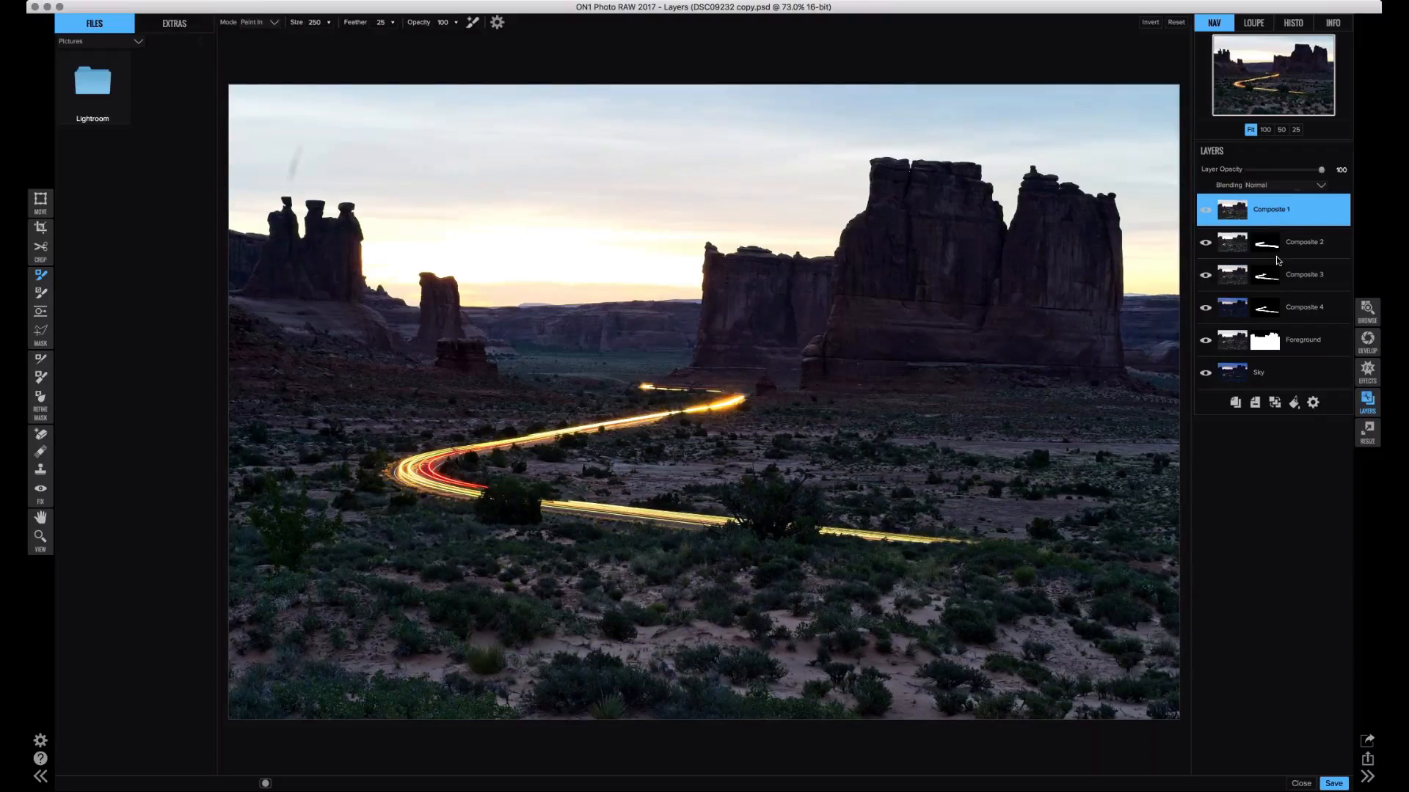
pyautogui.press('super+i')
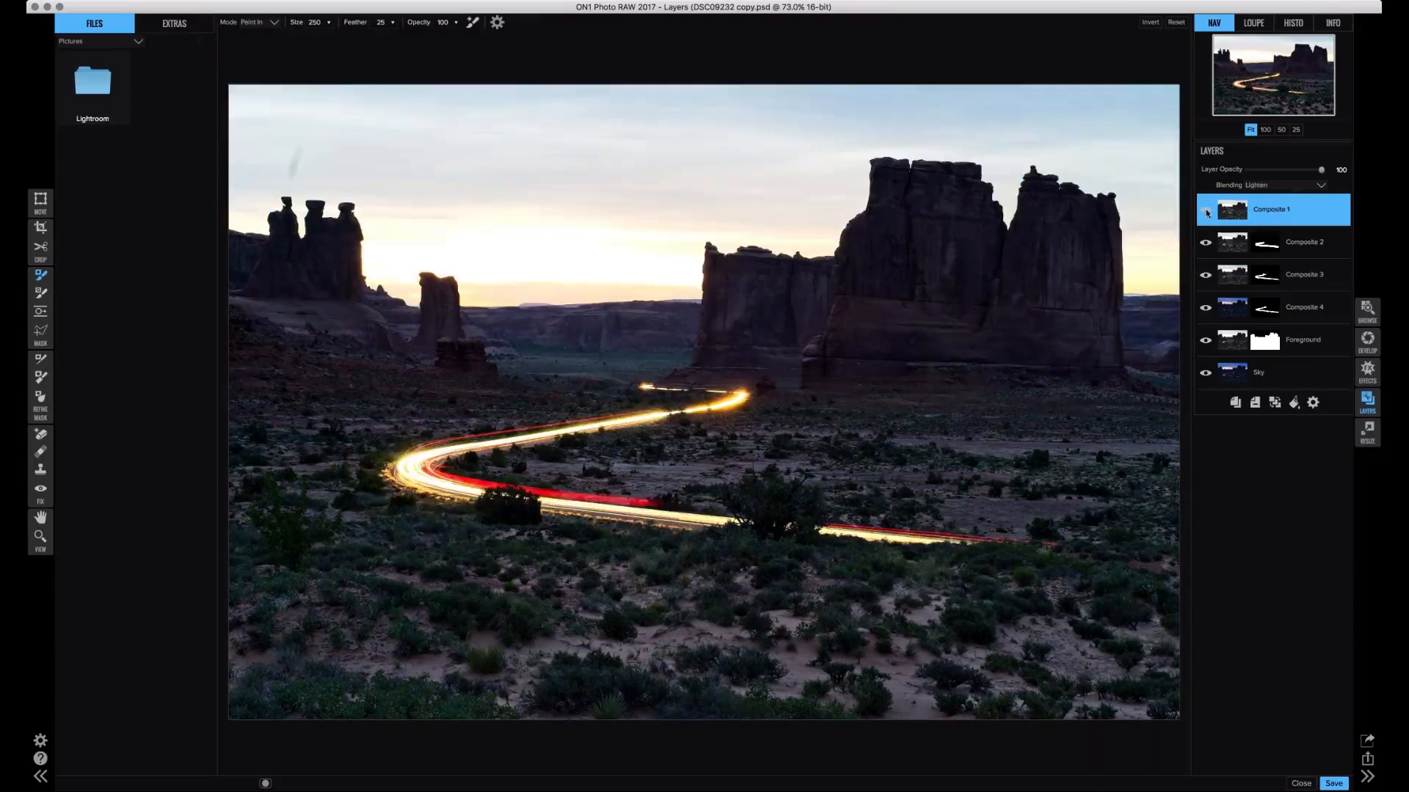
pyautogui.click(1205, 211)
pyautogui.click(1205, 213)
pyautogui.click(1206, 213)
pyautogui.click(1205, 213)
pyautogui.click(1204, 215)
pyautogui.click(1204, 214)
pyautogui.click(1205, 214)
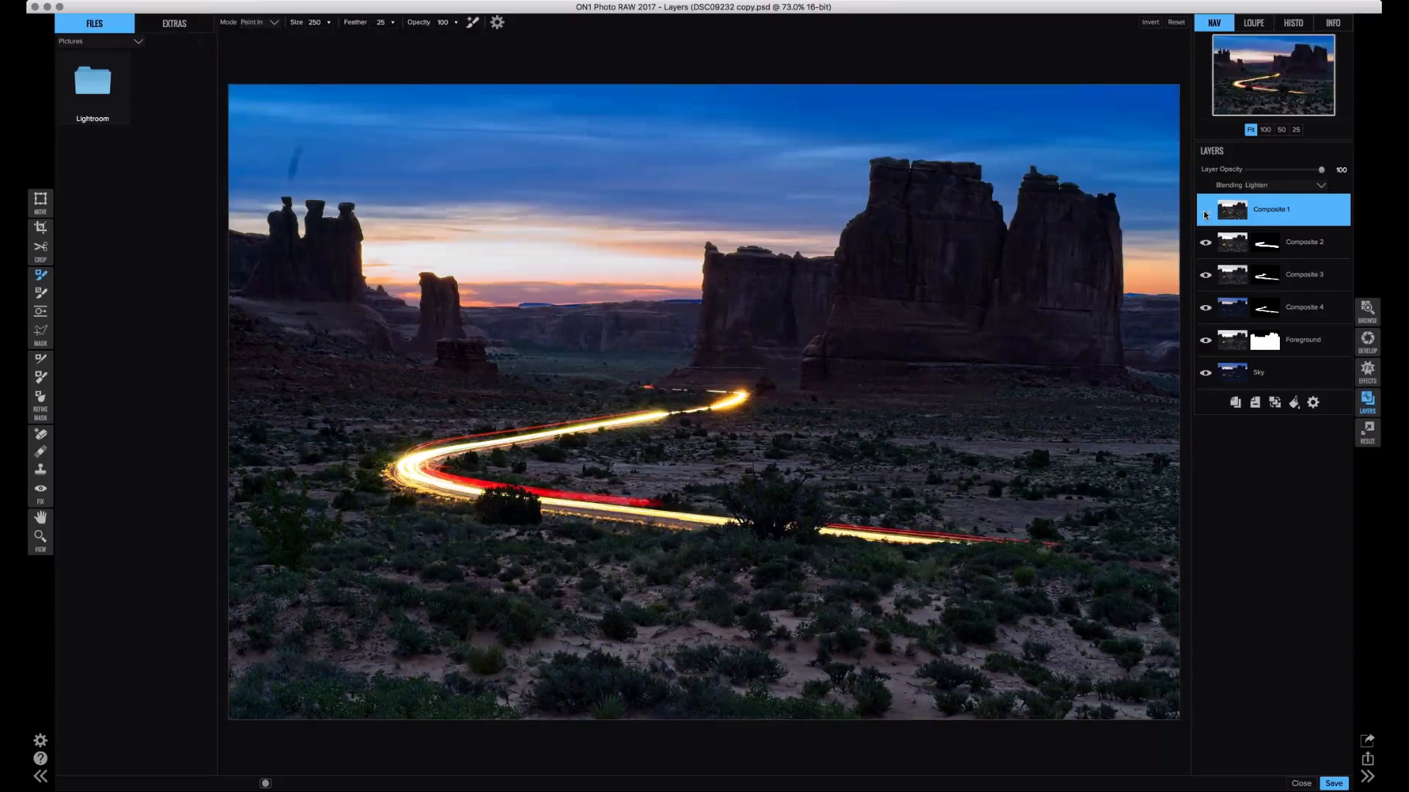
pyautogui.click(1205, 214)
pyautogui.click(1205, 213)
pyautogui.click(1205, 214)
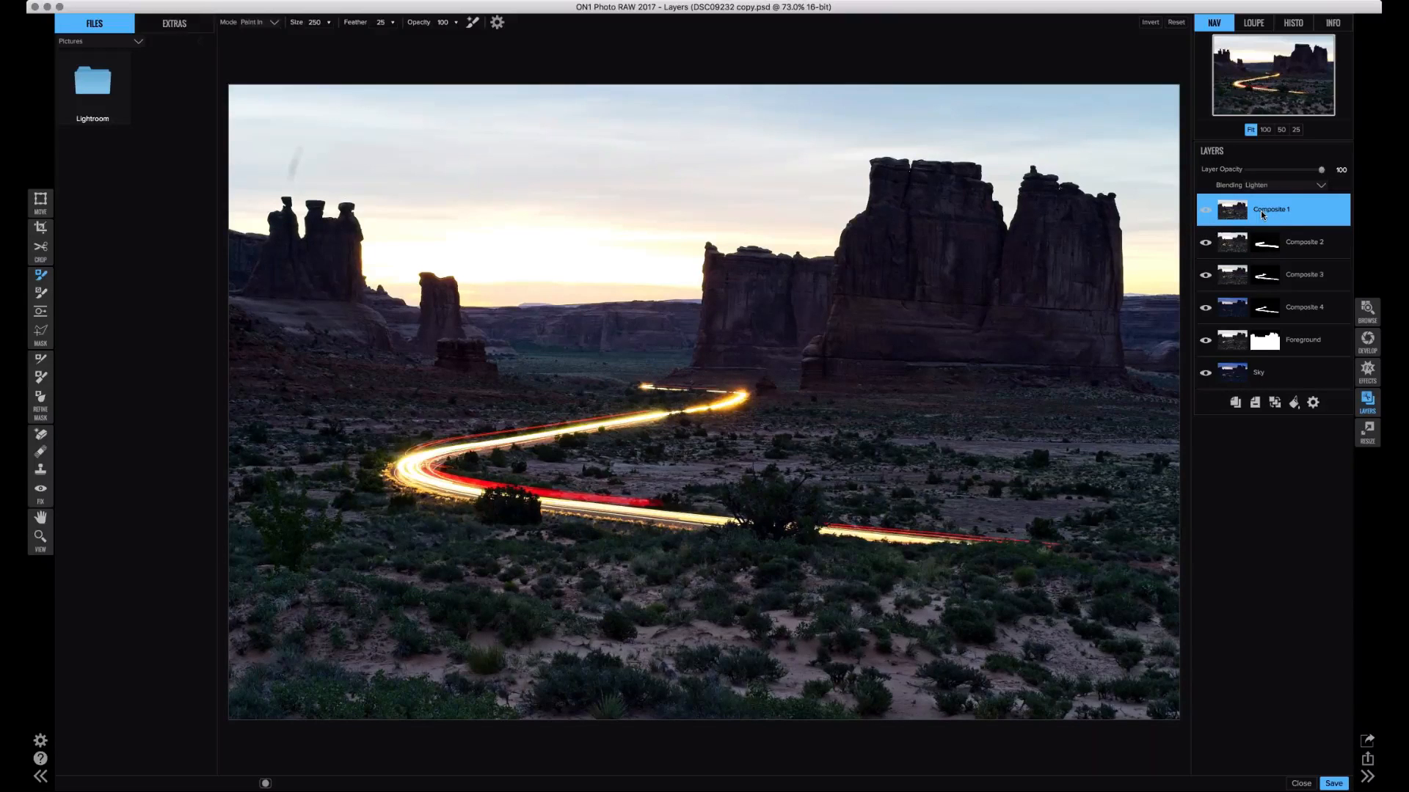
# - Give Composite 1 an inverted black mask and paint in only the distant end of the light trail with a size 150 brush
pyautogui.press('super+i')
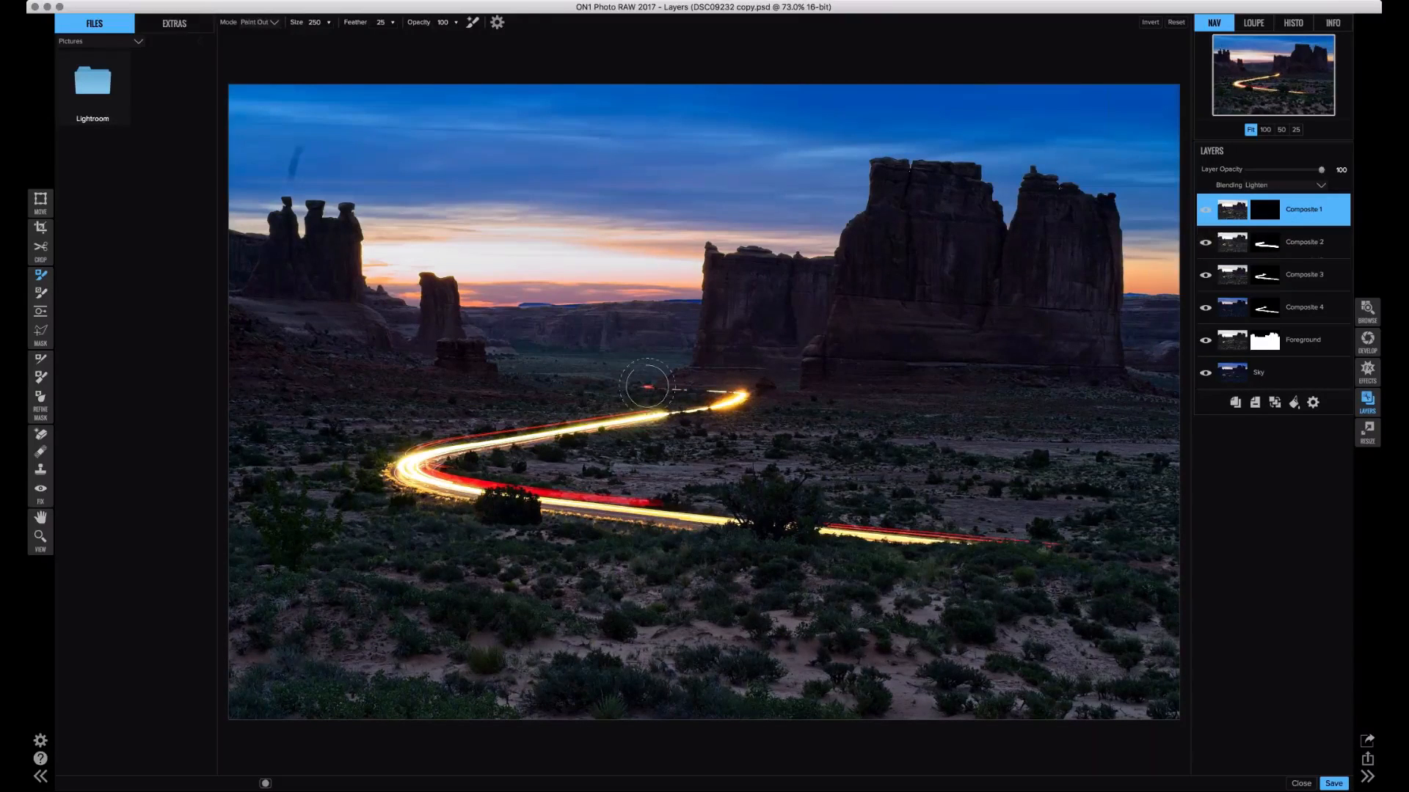
pyautogui.press('[')
pyautogui.press('x')
pyautogui.moveTo(648, 382)
pyautogui.mouseDown()
pyautogui.moveTo(723, 389)
pyautogui.moveTo(668, 389)
pyautogui.moveTo(652, 409)
pyautogui.moveTo(692, 412)
pyautogui.moveTo(667, 389)
pyautogui.mouseUp()
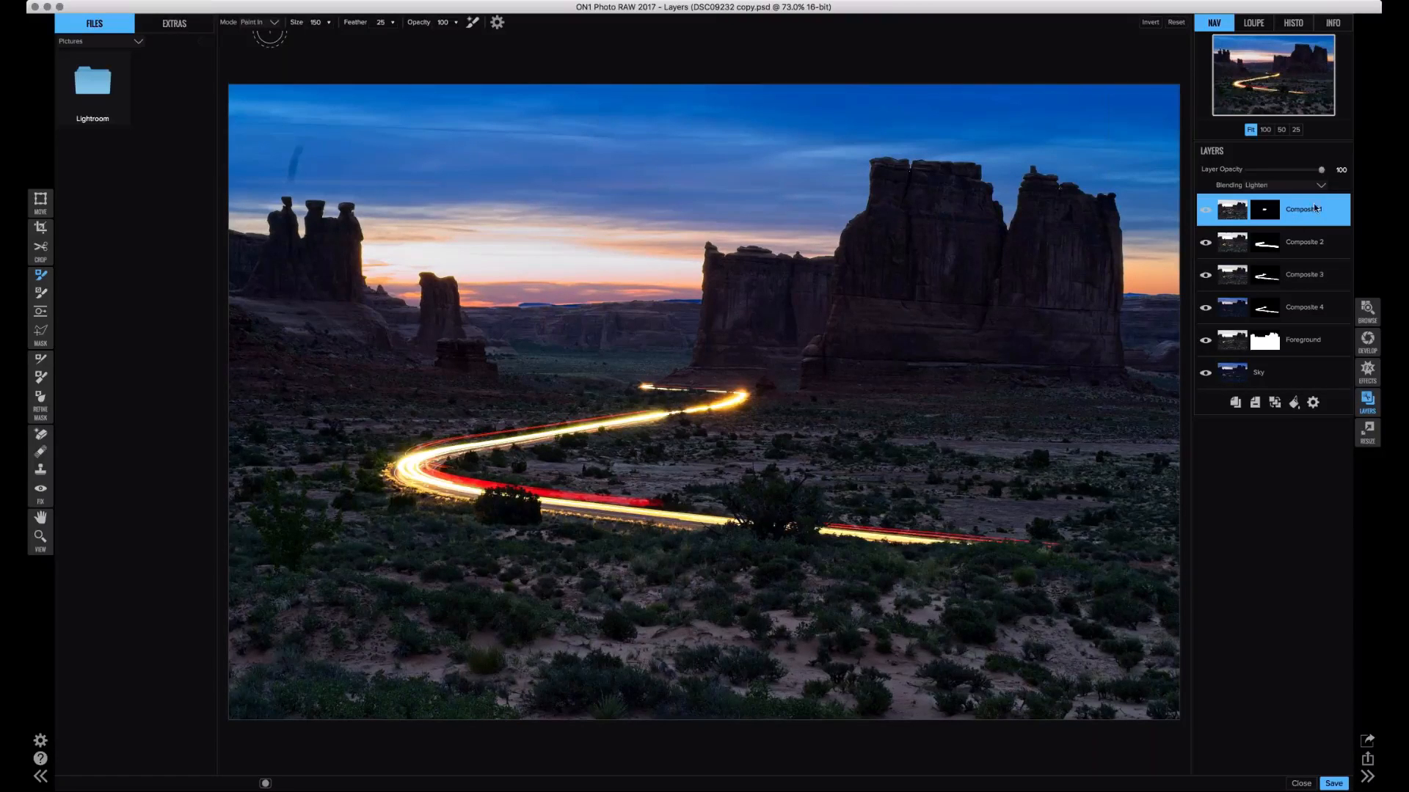
# - Create a new merged layer from all visible layers and hide the Composite 1 to 4, Foreground and Sky layers beneath it
pyautogui.press('super+alt+shift+e')
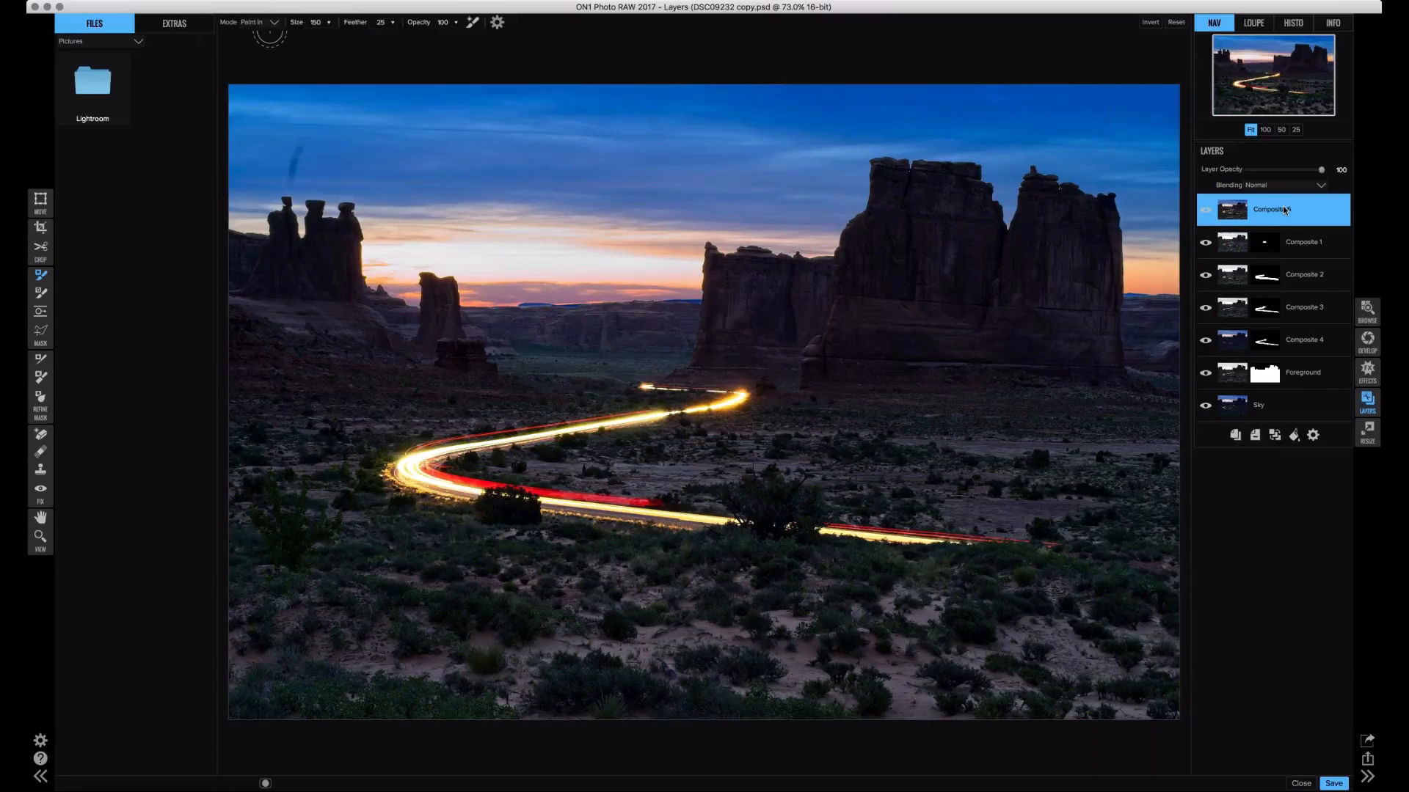
pyautogui.click(1205, 243)
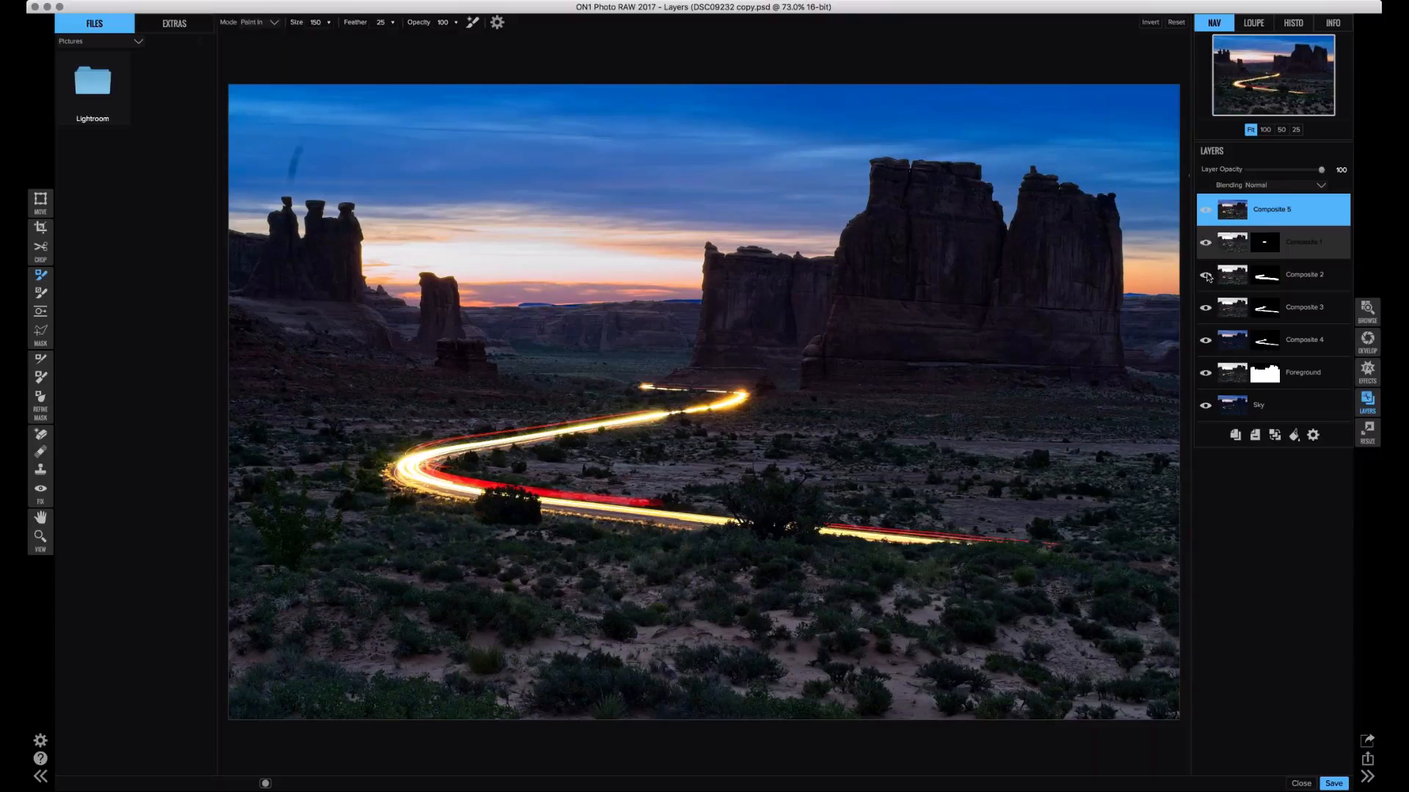
pyautogui.click(1205, 276)
pyautogui.click(1206, 308)
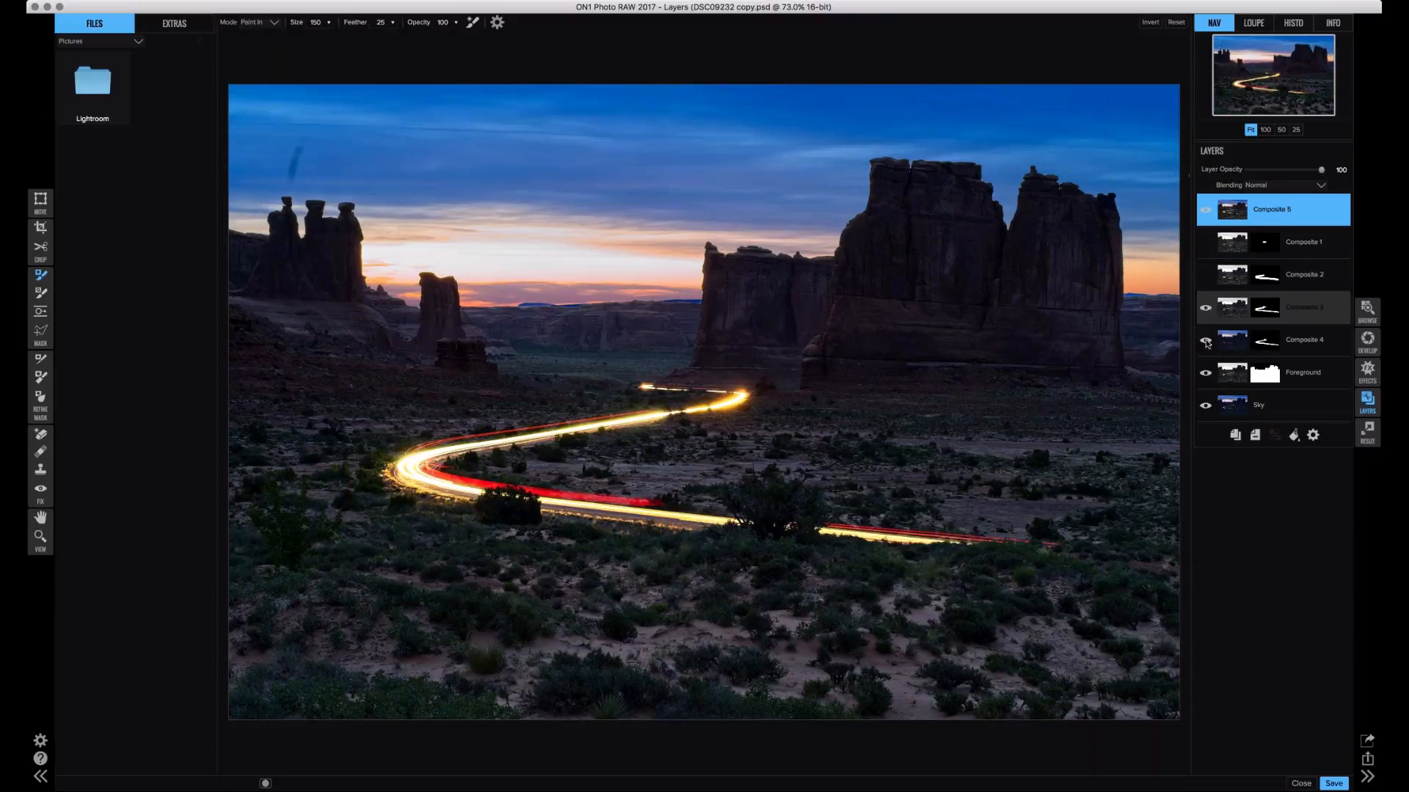
pyautogui.click(1205, 341)
pyautogui.click(1205, 373)
pyautogui.click(1205, 405)
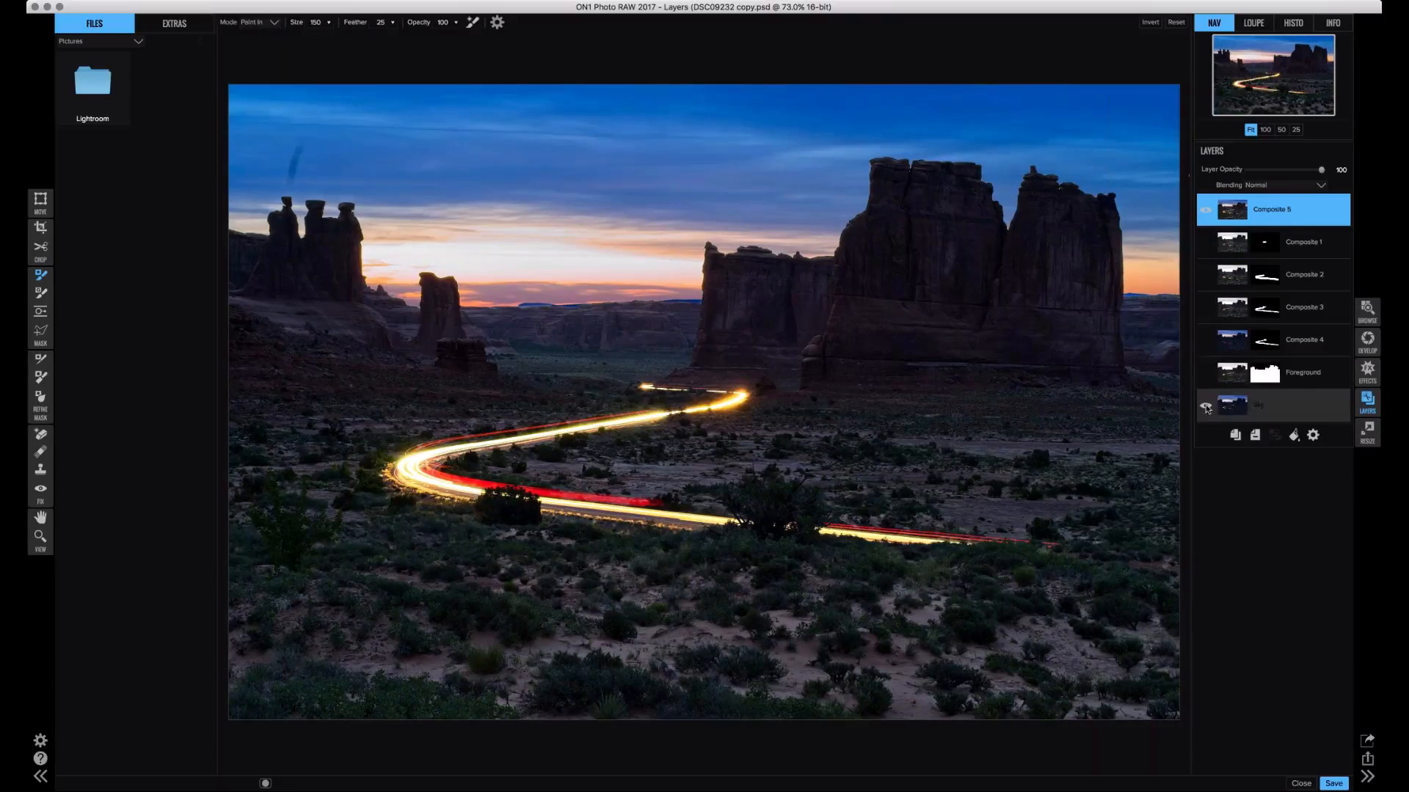
pyautogui.click(1205, 211)
pyautogui.click(1205, 211)
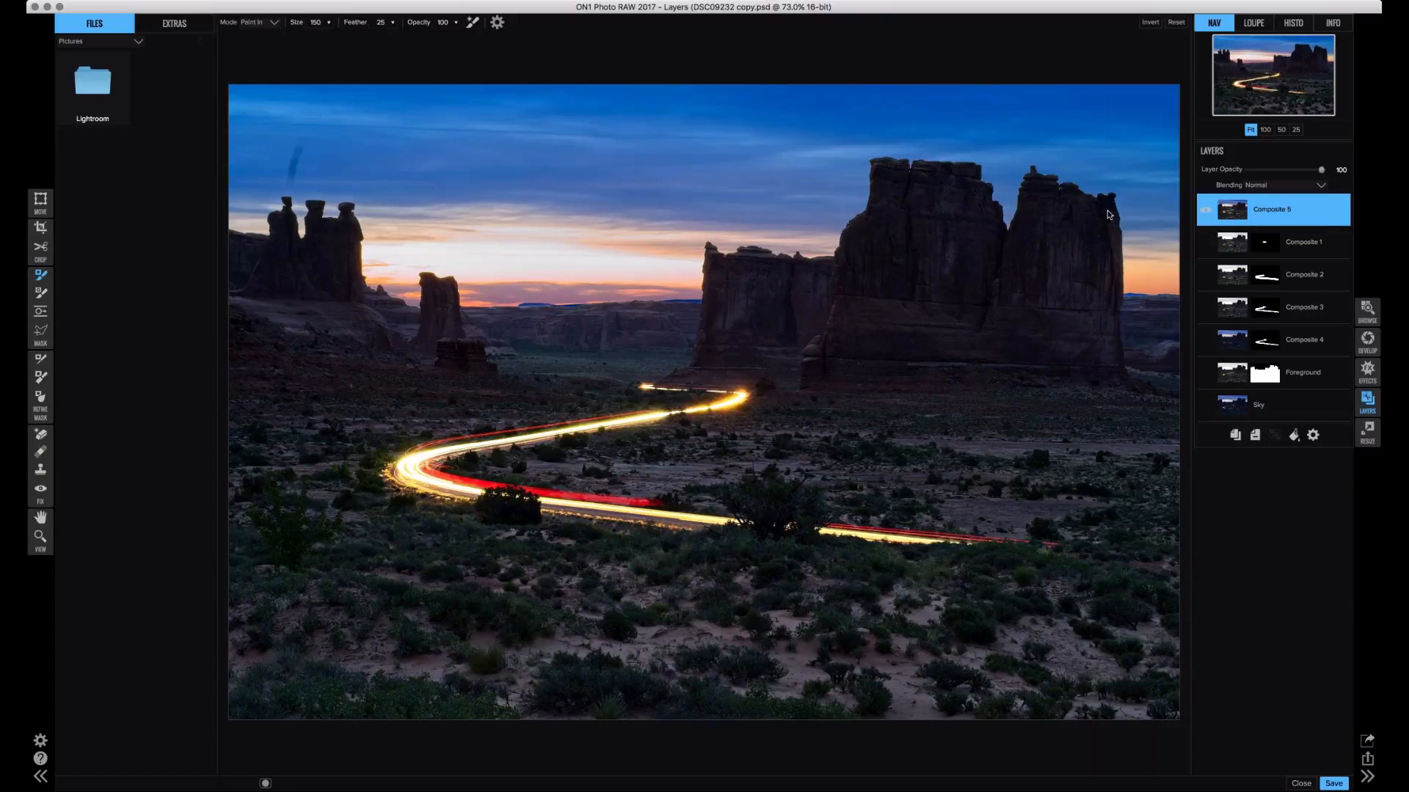
# - Create a second merged layer at the top of the stack and name it "New Sky"
pyautogui.press('super+alt+shift+e')
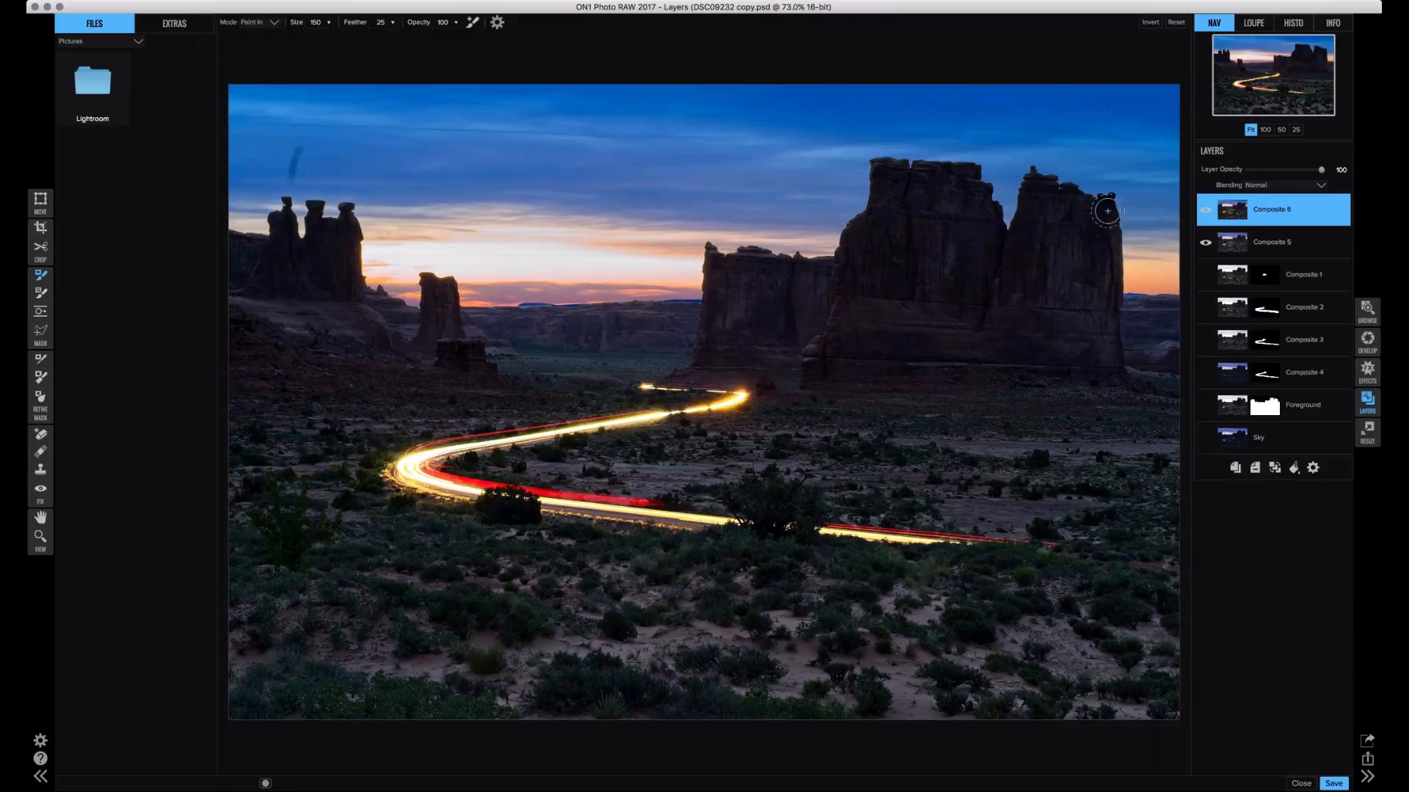
pyautogui.doubleClick(1273, 211)
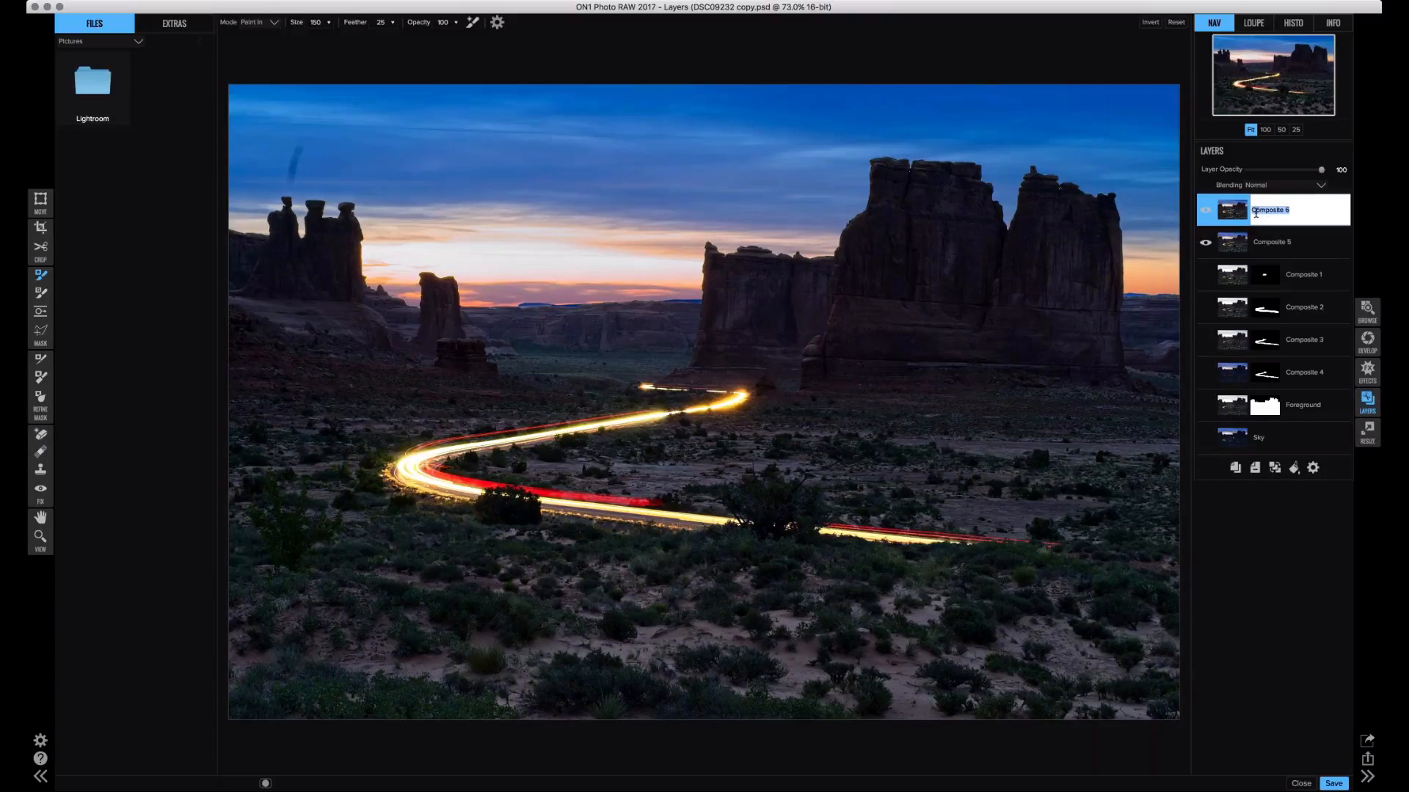
pyautogui.write('New Sky')
pyautogui.press('Return')
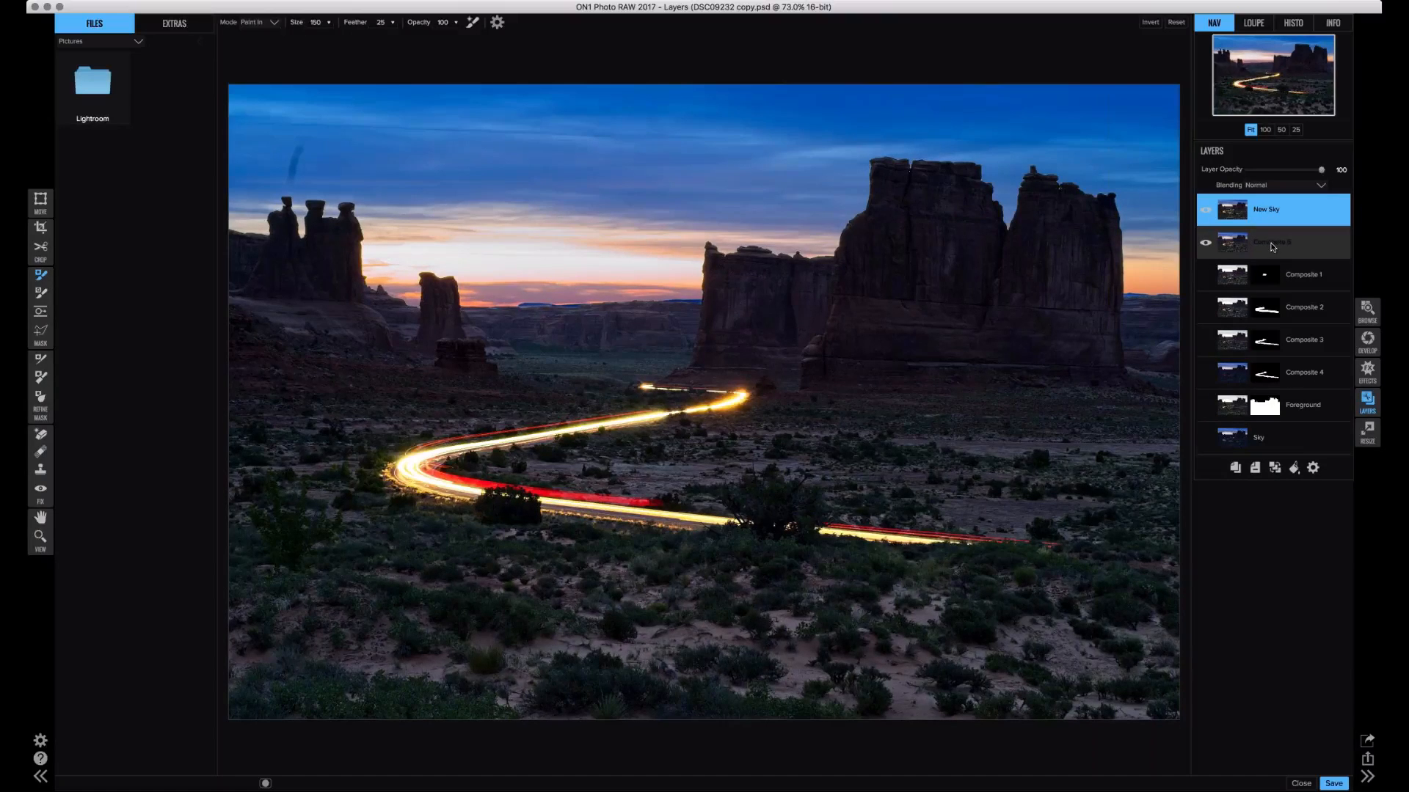
# - Rename the Composite 5 layer as "New Foreground"
pyautogui.doubleClick(1259, 246)
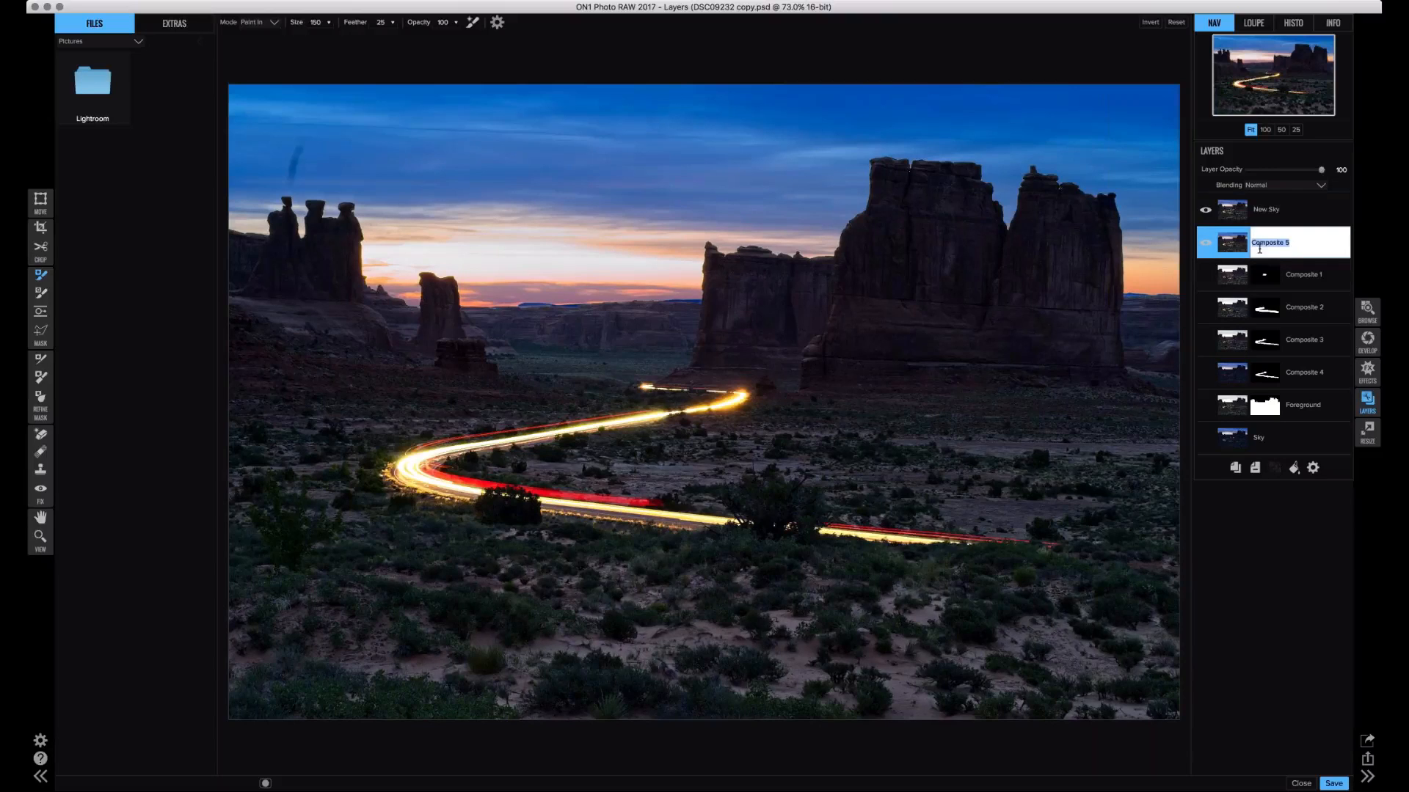
pyautogui.write('New Foreground')
pyautogui.press('Return')
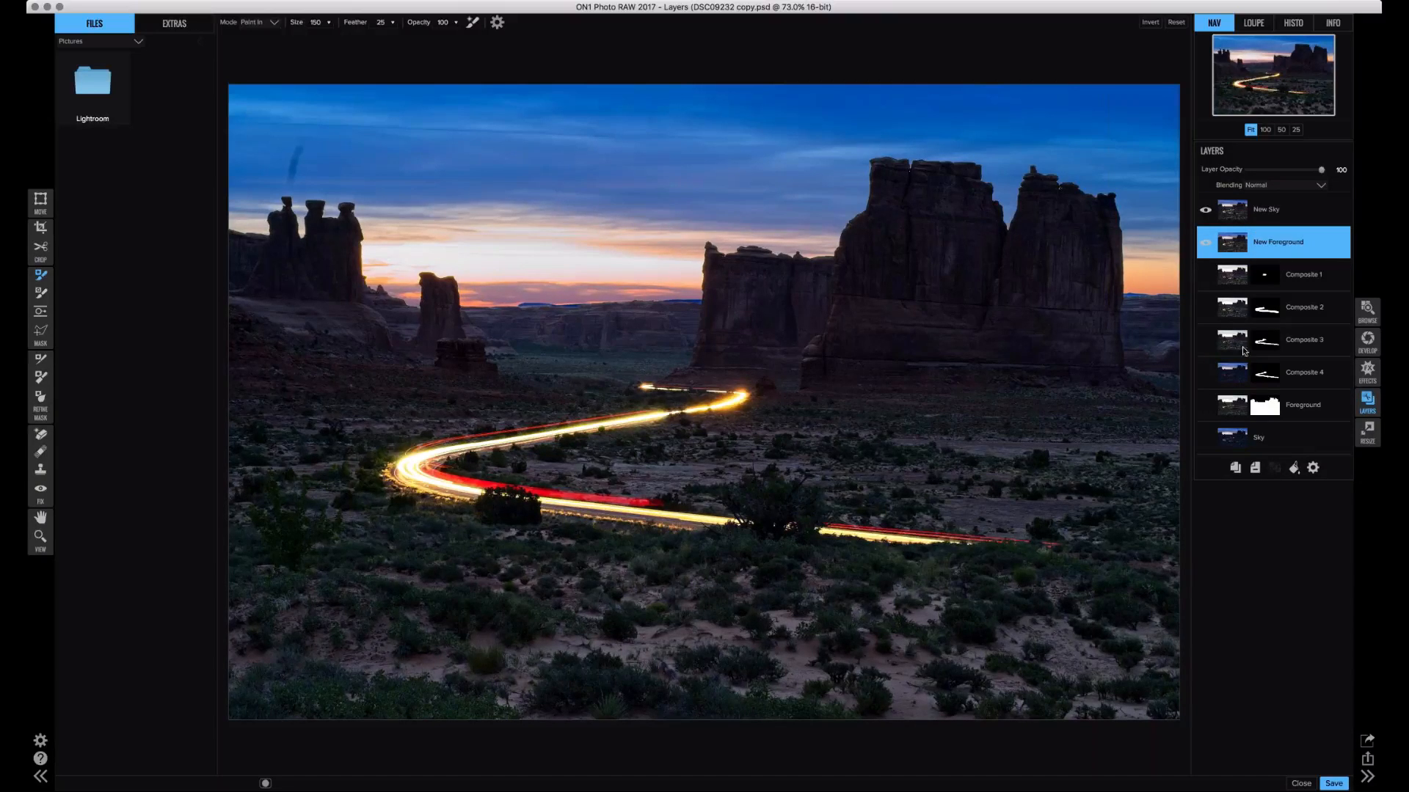
# - Remove the dark smudge in the sky on the New Sky layer with the eraser retouching tool at brush size 100
pyautogui.click(1288, 215)
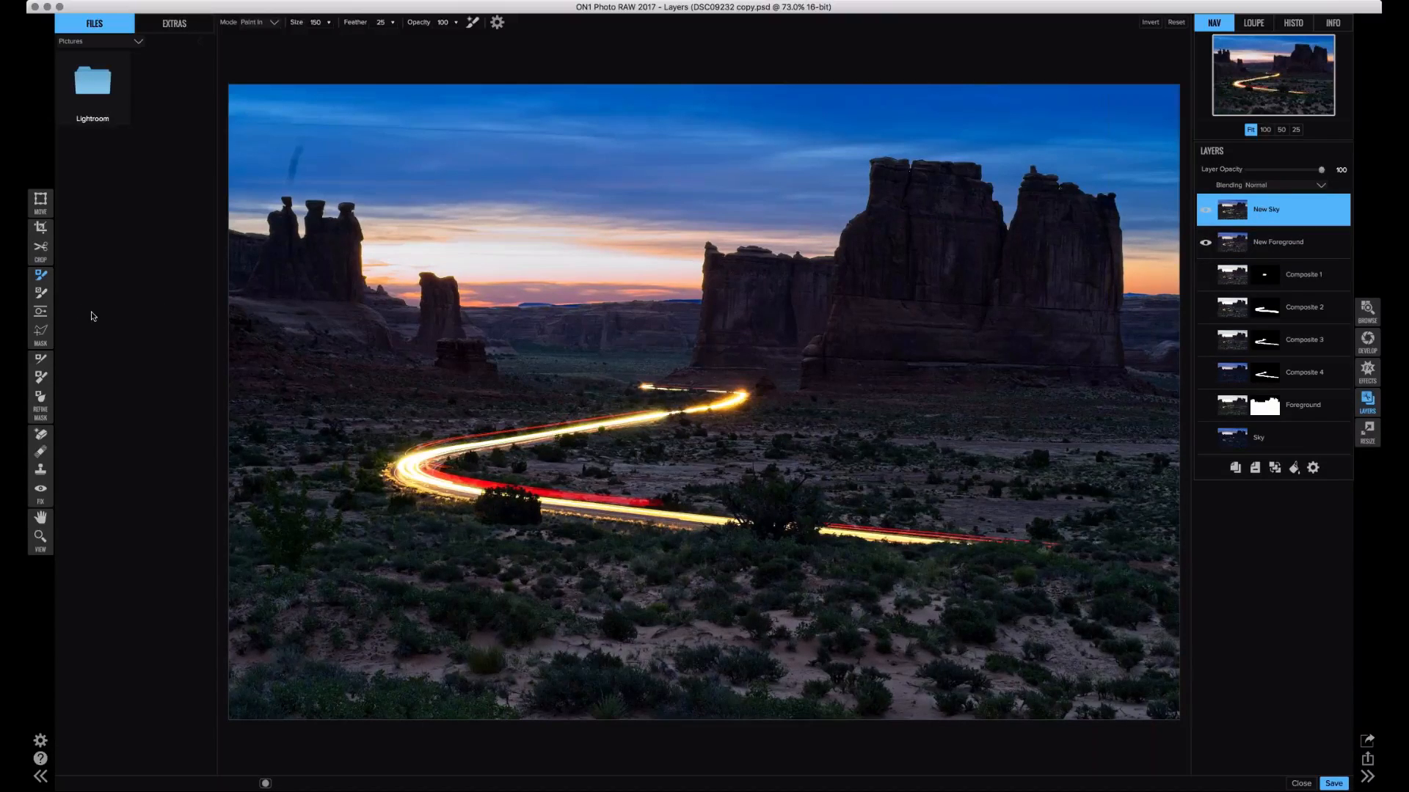
pyautogui.click(41, 454)
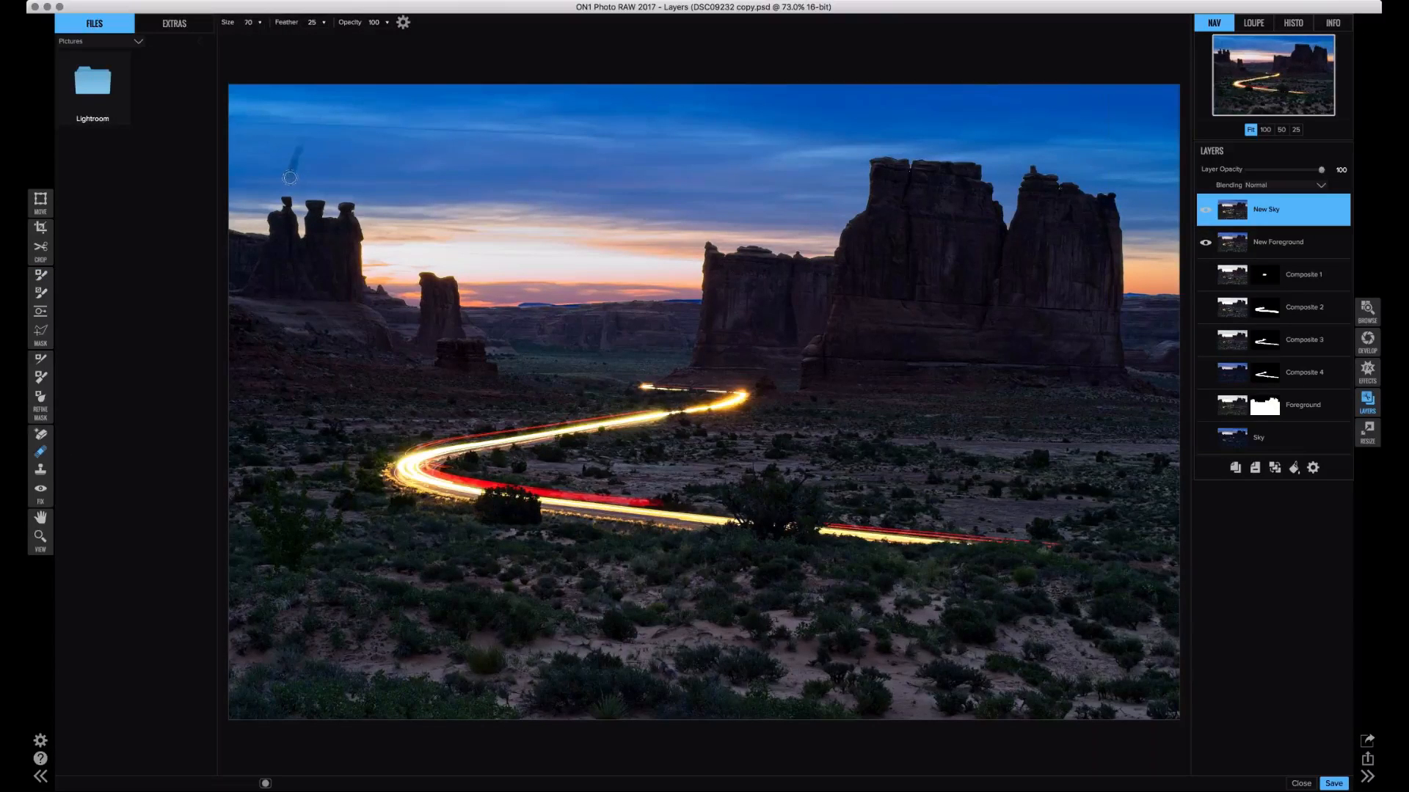
pyautogui.press(']')
pyautogui.press(']')
pyautogui.press(']')
pyautogui.moveTo(292, 149)
pyautogui.mouseDown()
pyautogui.moveTo(308, 151)
pyautogui.moveTo(302, 174)
pyautogui.moveTo(278, 168)
pyautogui.moveTo(323, 151)
pyautogui.mouseUp()
pyautogui.moveTo(301, 162)
pyautogui.mouseDown()
pyautogui.moveTo(325, 158)
pyautogui.moveTo(292, 165)
pyautogui.mouseUp()
pyautogui.click(39, 450)
# - Hide the New Sky layer and open the New Foreground layer in Effects
pyautogui.click(1205, 214)
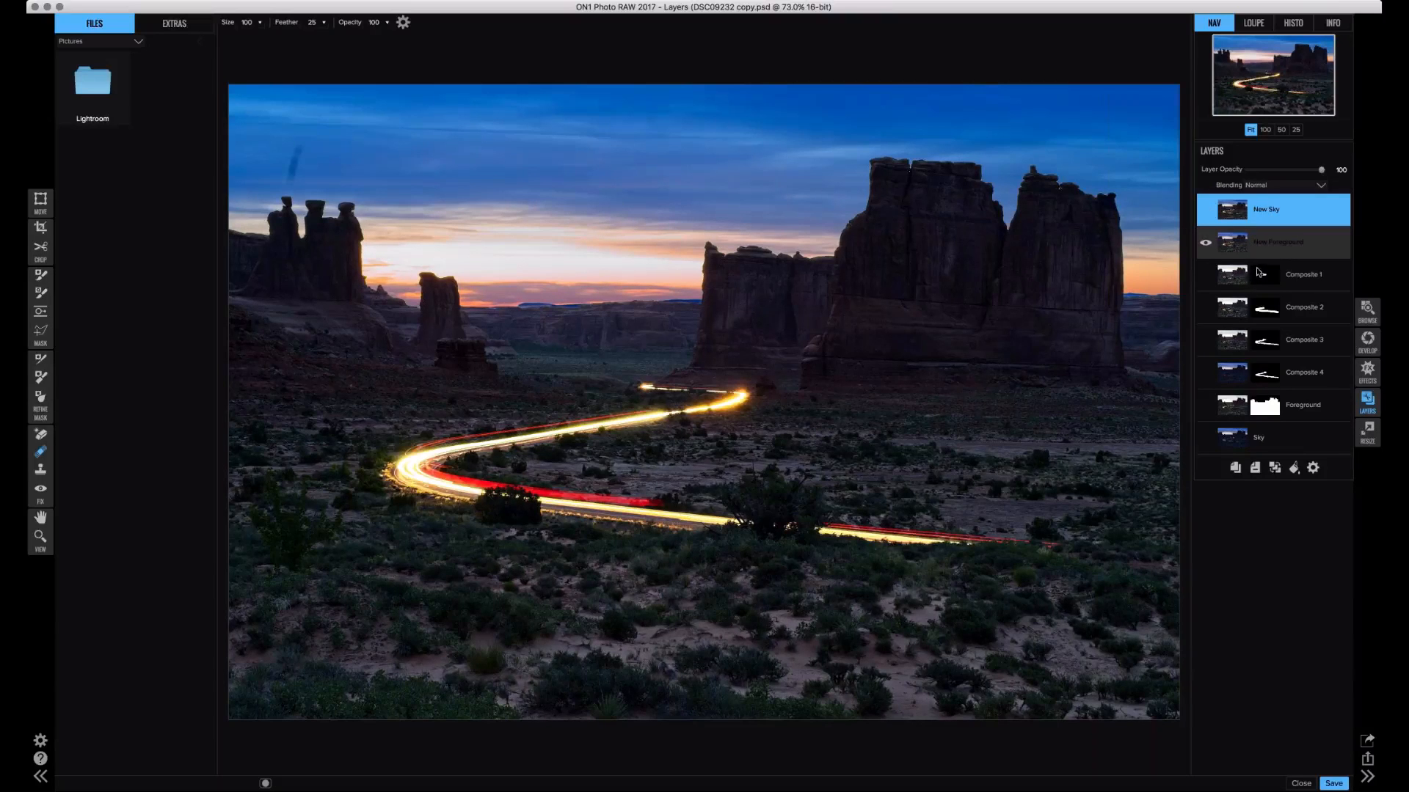
pyautogui.click(1281, 245)
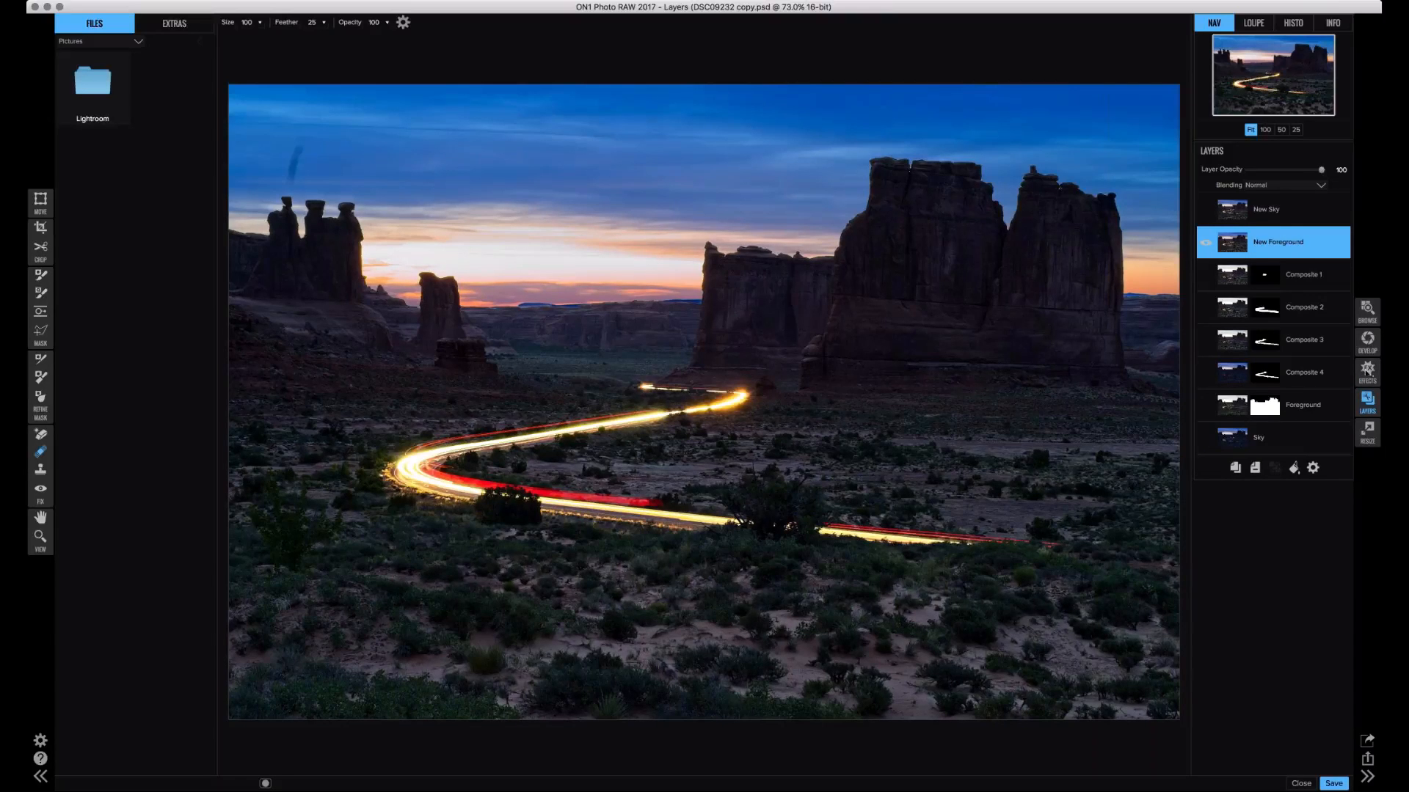
pyautogui.click(1368, 373)
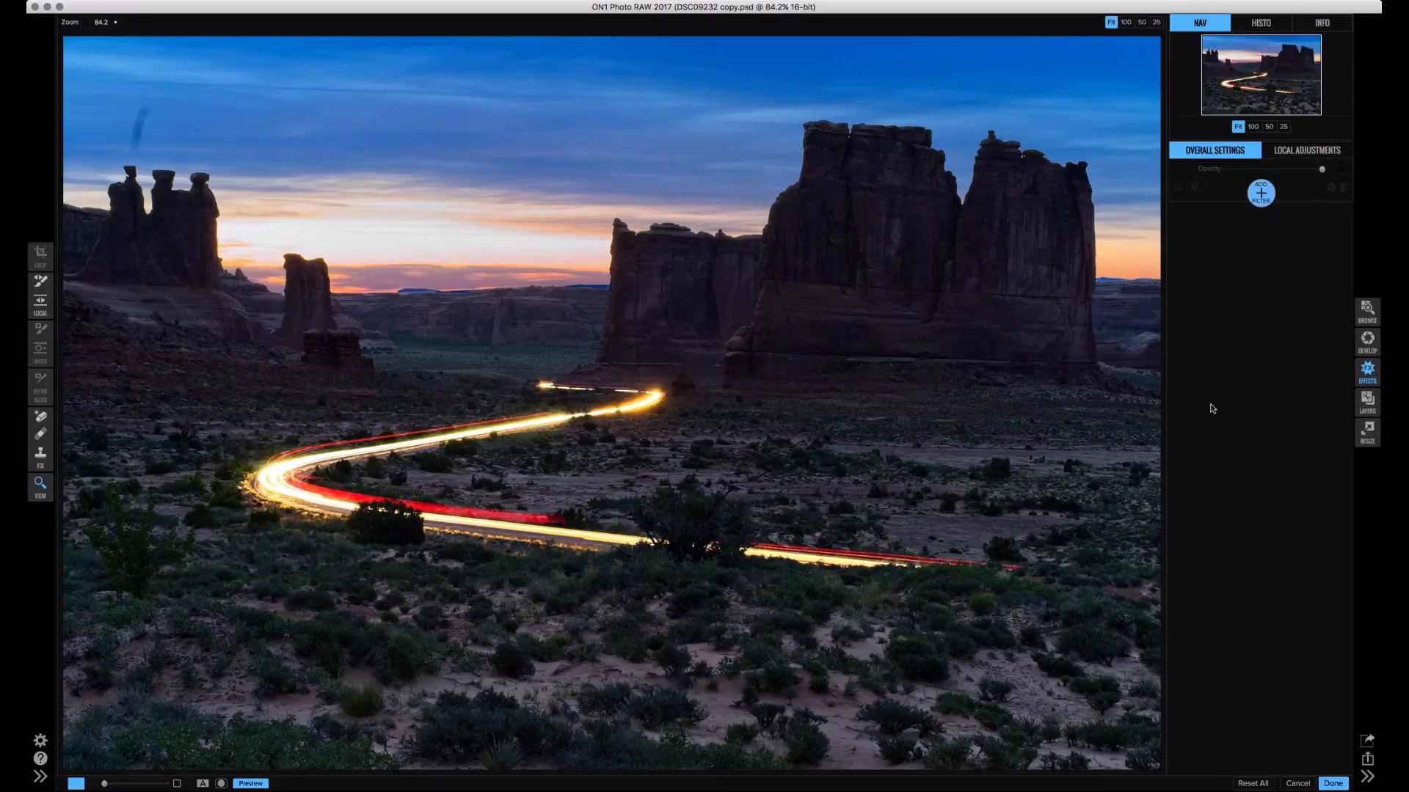
# - Add a Photo Filter to the foreground, compare the image with the original, and collapse the filter's settings
pyautogui.click(1262, 194)
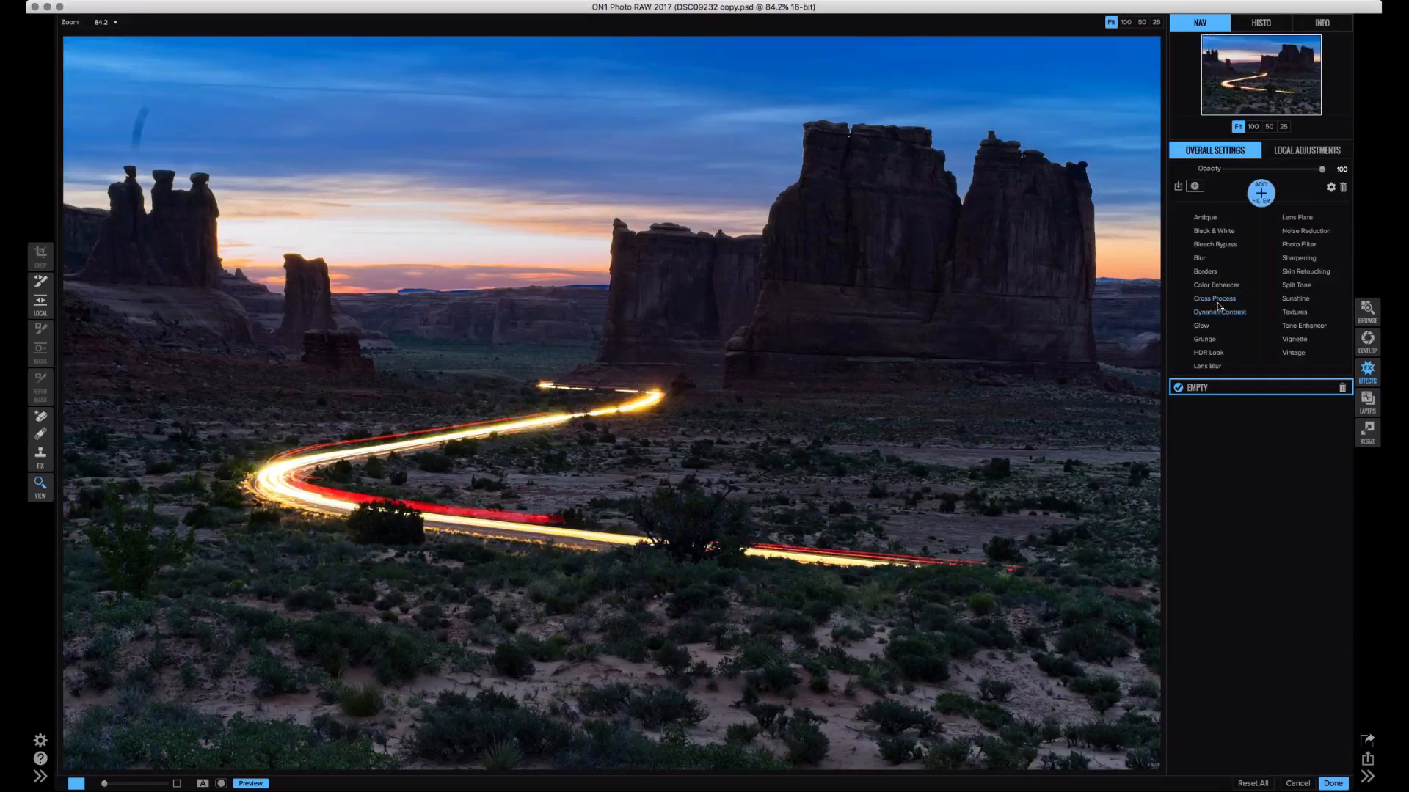
pyautogui.click(1306, 245)
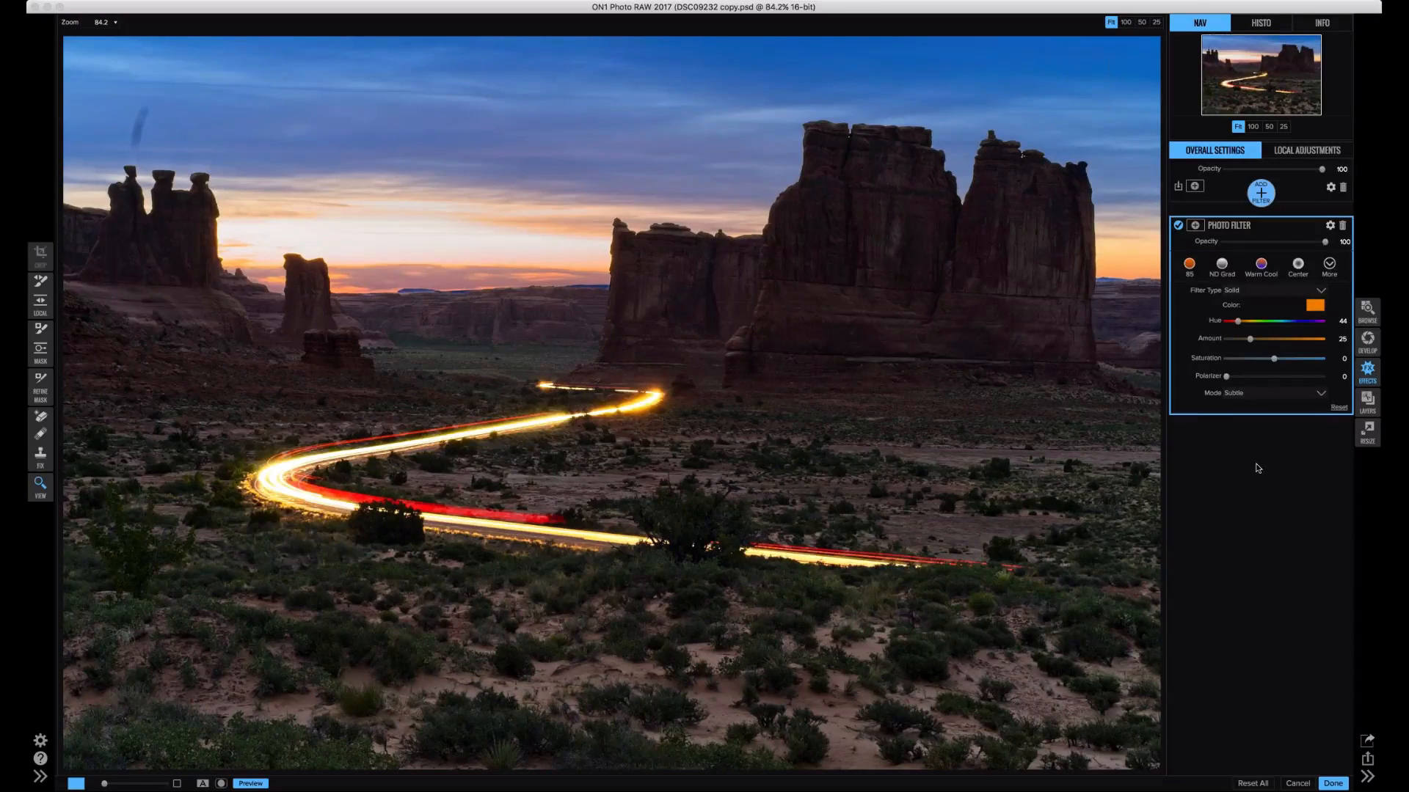
pyautogui.press('\\')
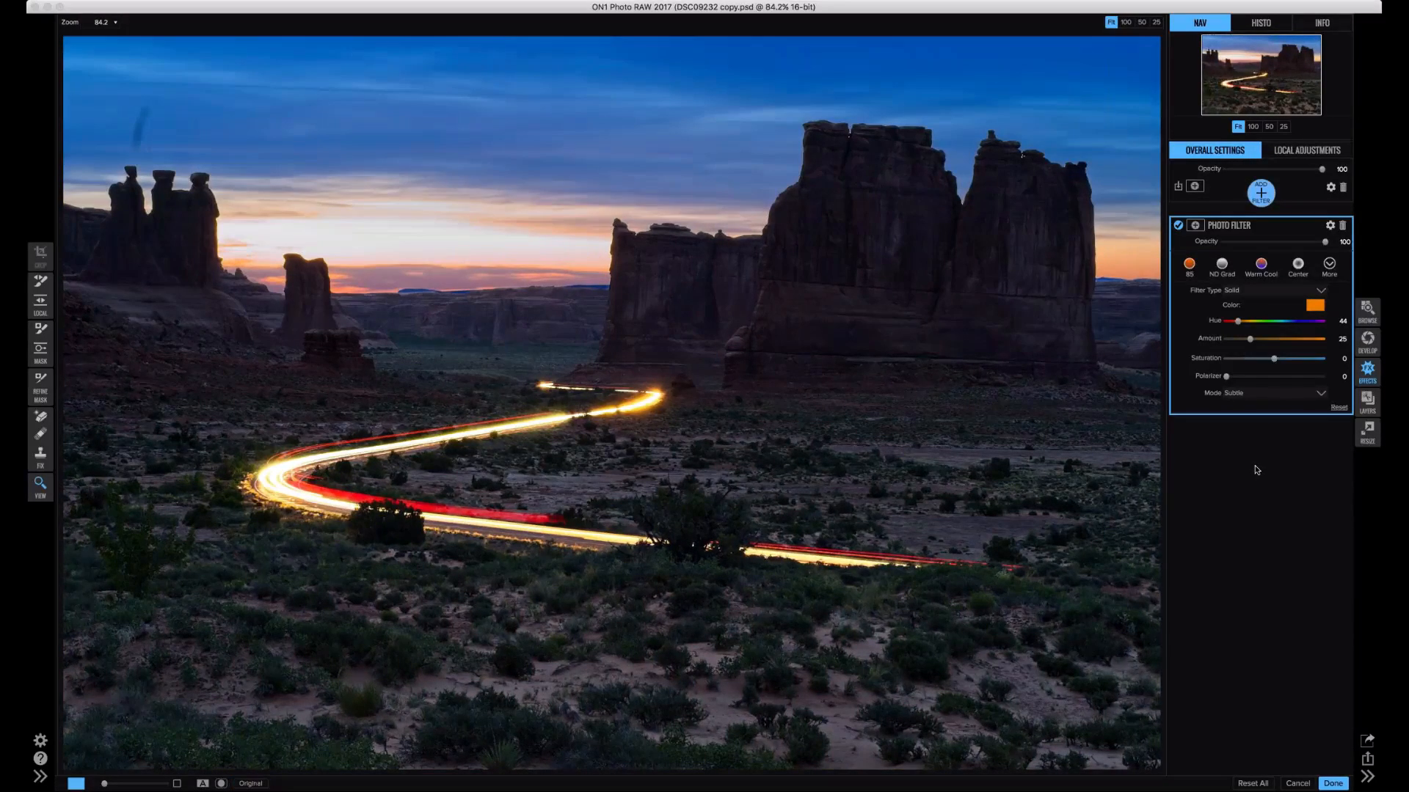
pyautogui.press('\\')
pyautogui.press('\\')
pyautogui.press('\\')
pyautogui.press('\\')
pyautogui.press('\\')
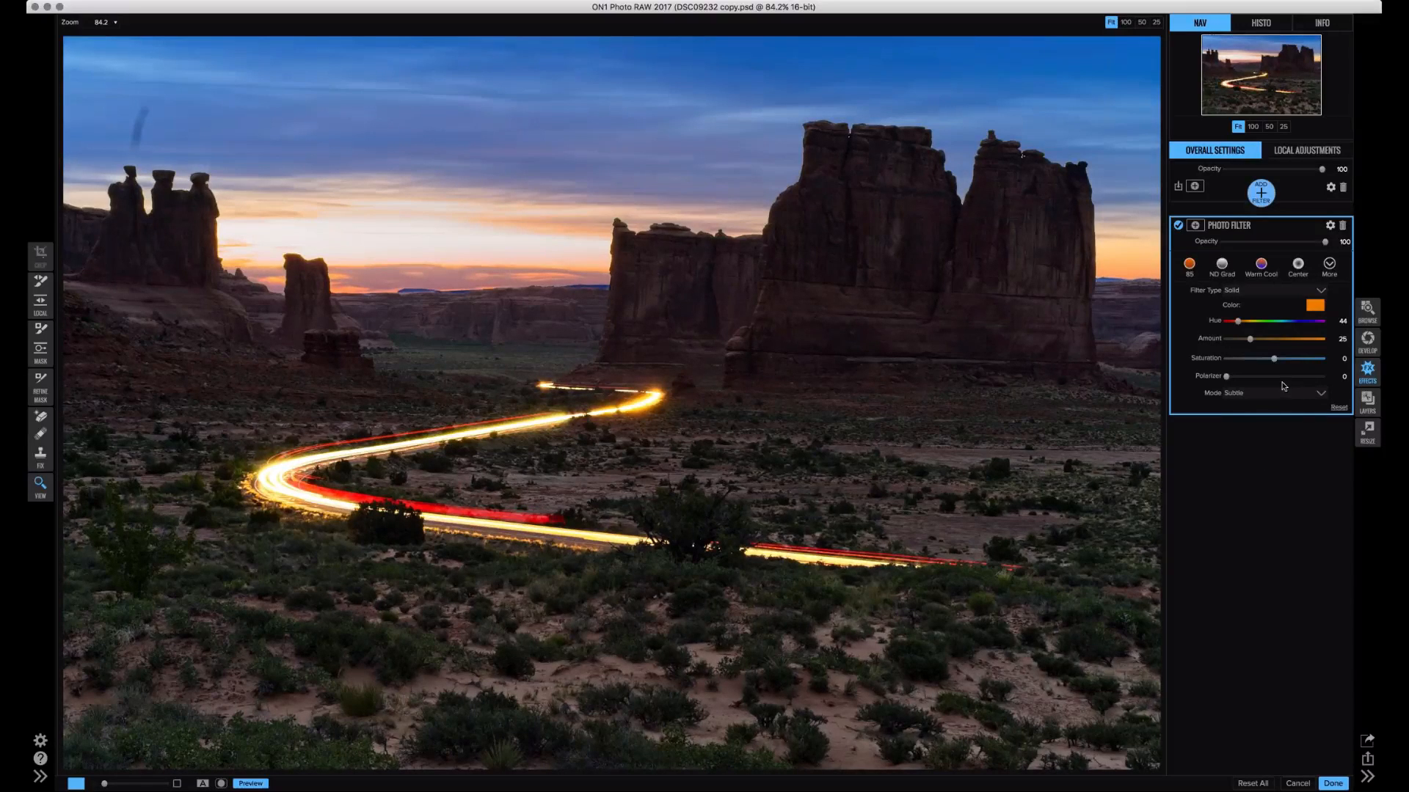
pyautogui.click(1235, 225)
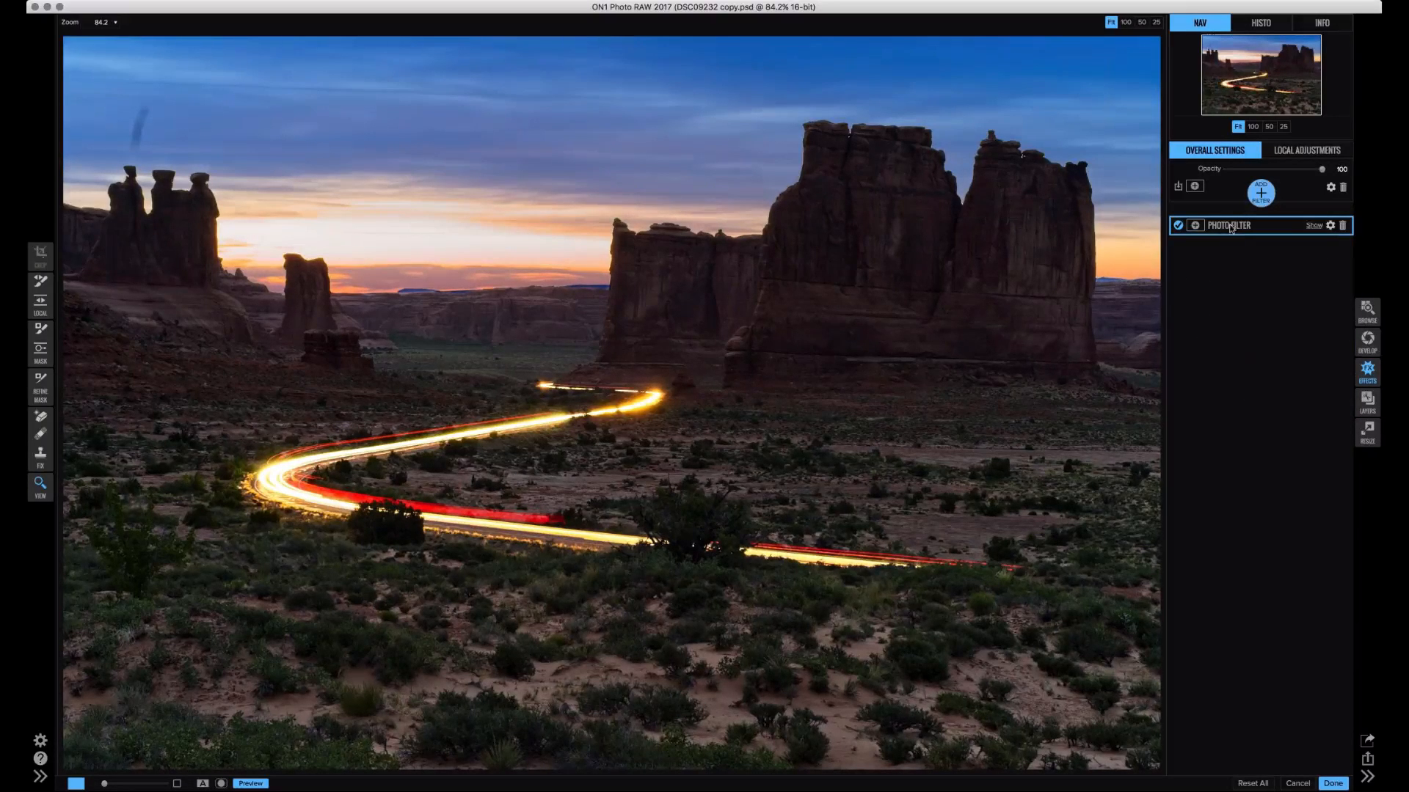
pyautogui.click(1233, 226)
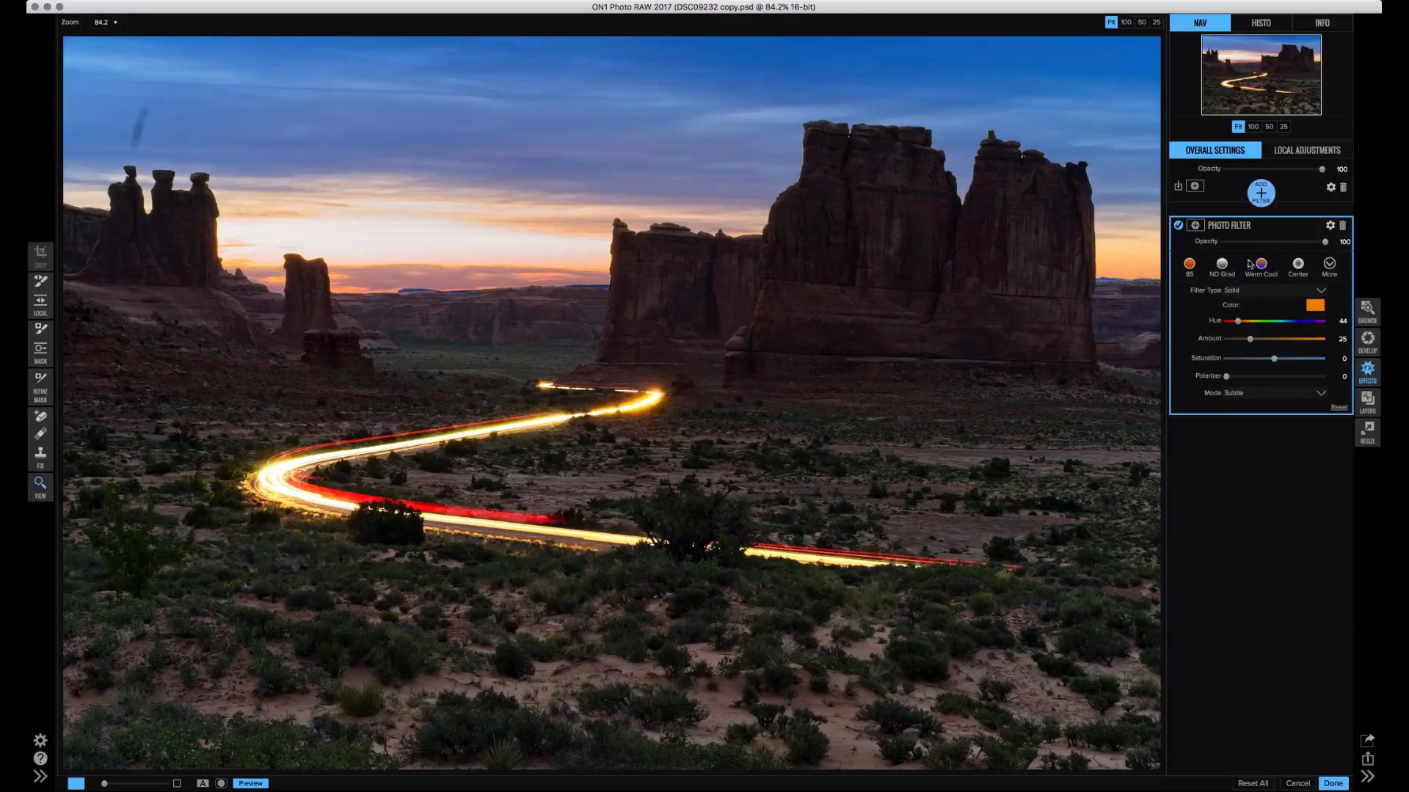
pyautogui.click(1227, 227)
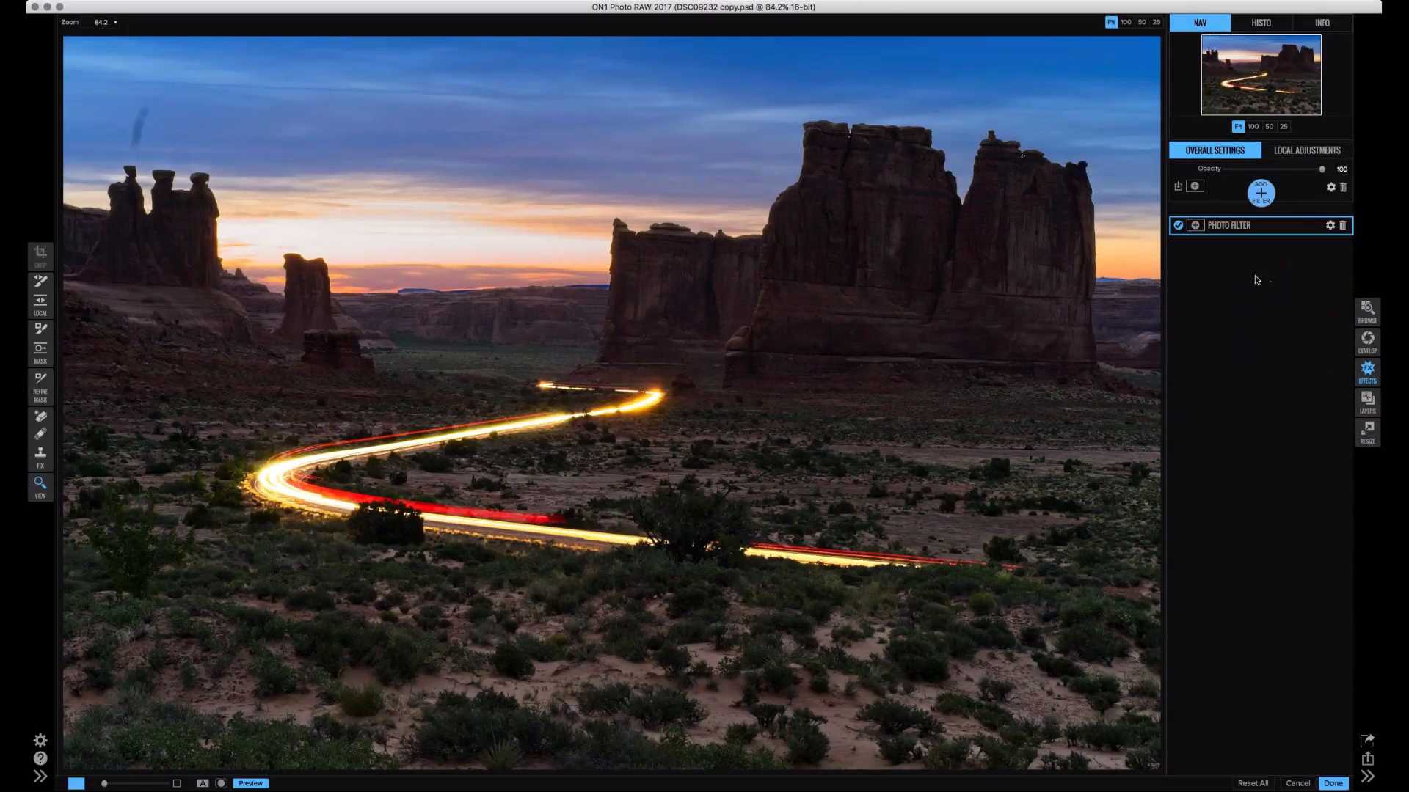
# - Add a Sunshine filter with its Amount set to 35 and collapse the settings of both filters
pyautogui.click(1260, 193)
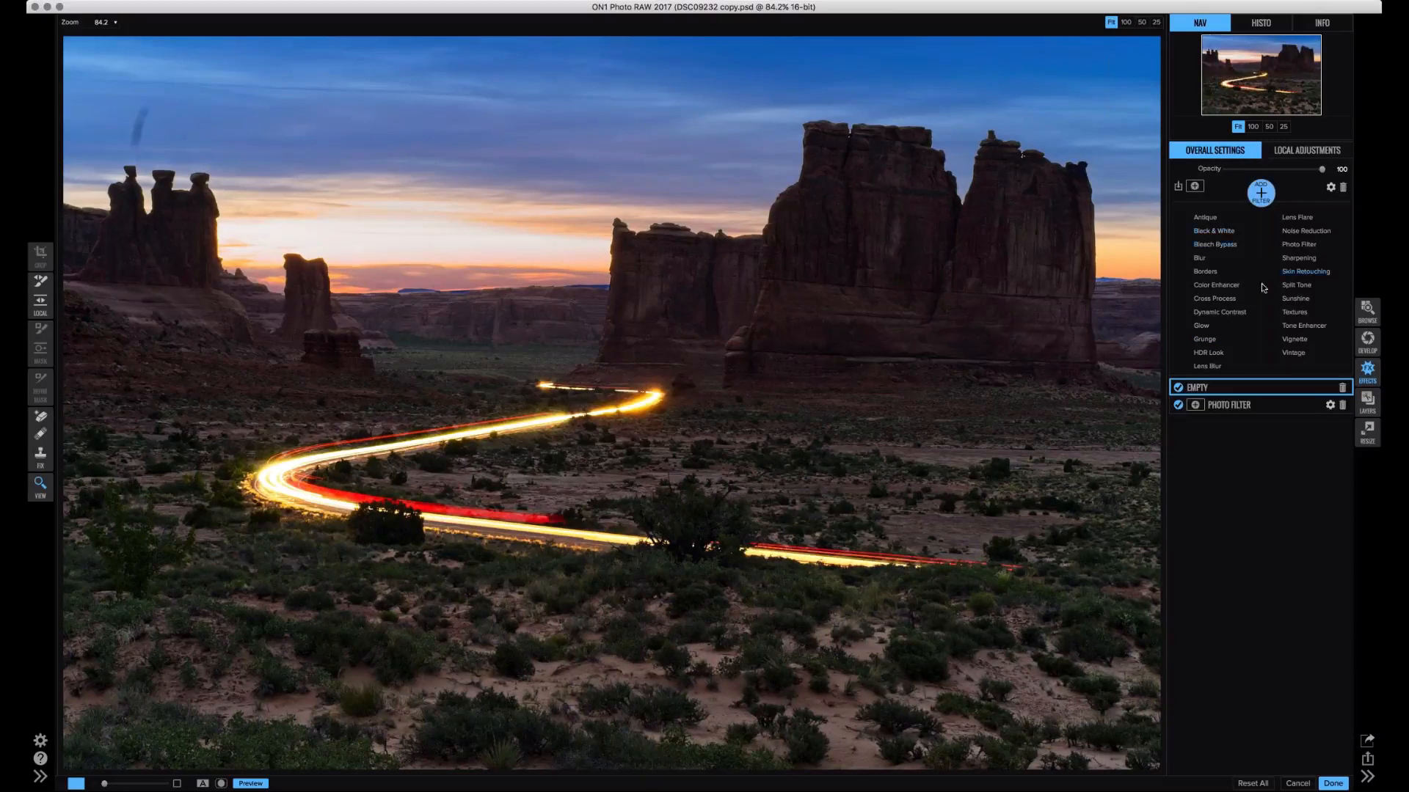
pyautogui.click(1295, 298)
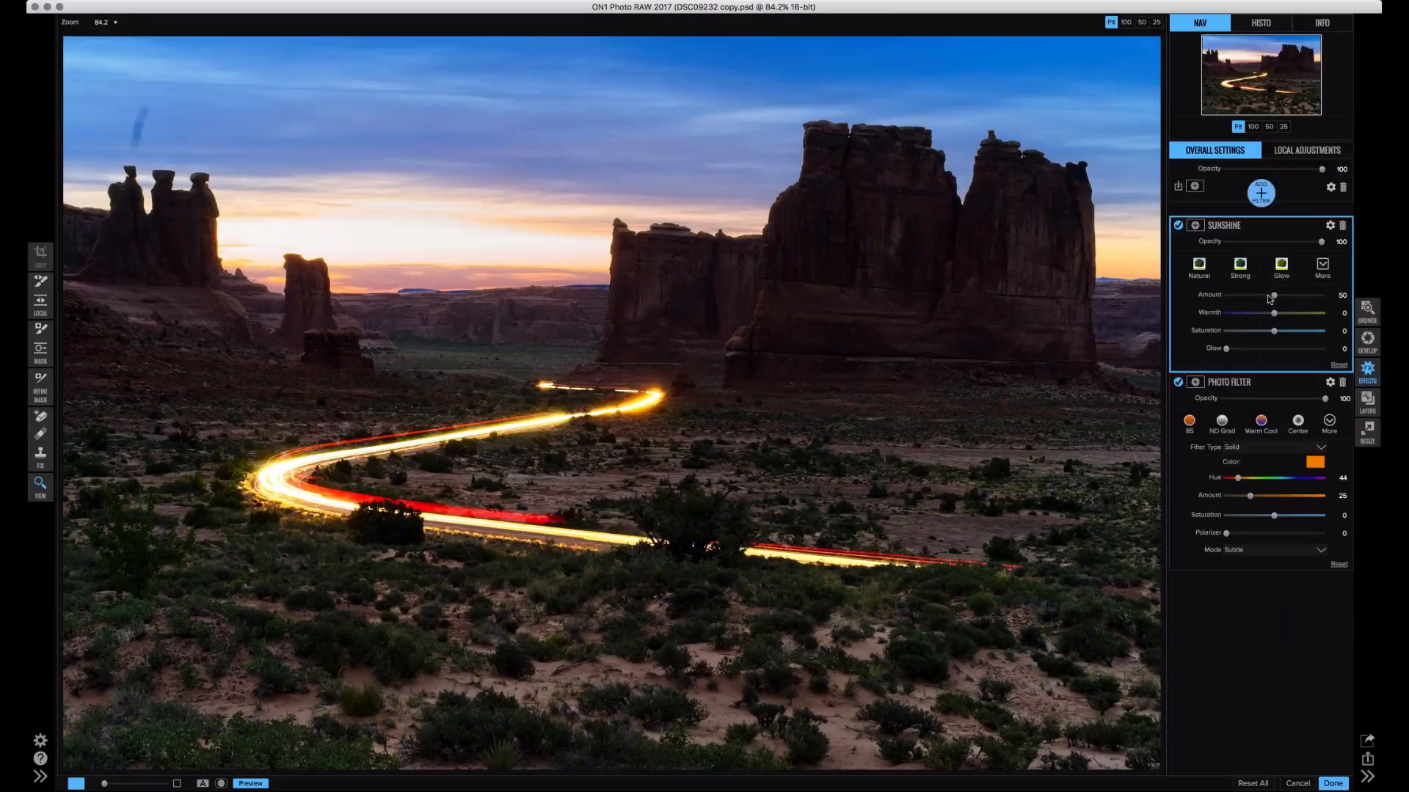
pyautogui.moveTo(1273, 296); pyautogui.dragTo(1327, 308)
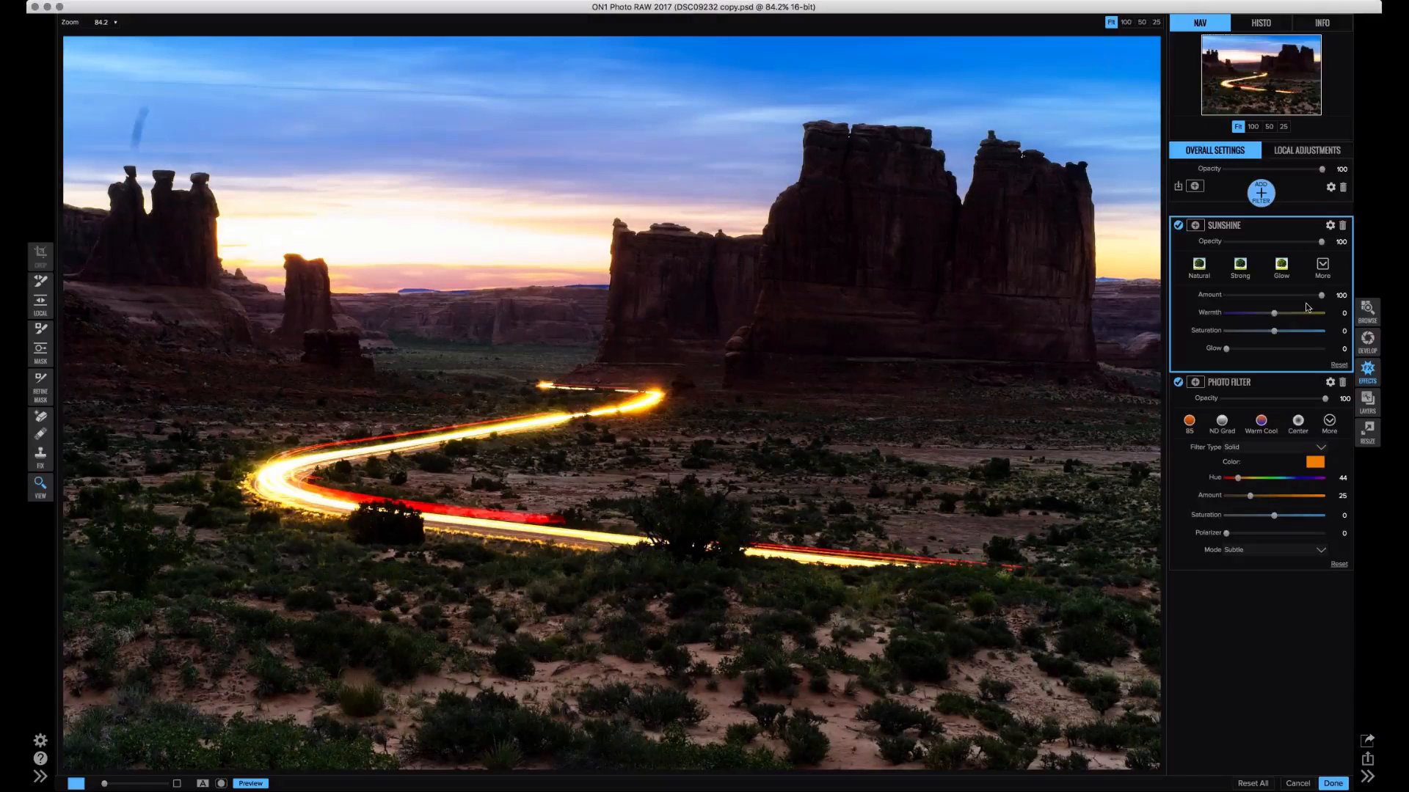
pyautogui.moveTo(1306, 307); pyautogui.dragTo(1260, 301)
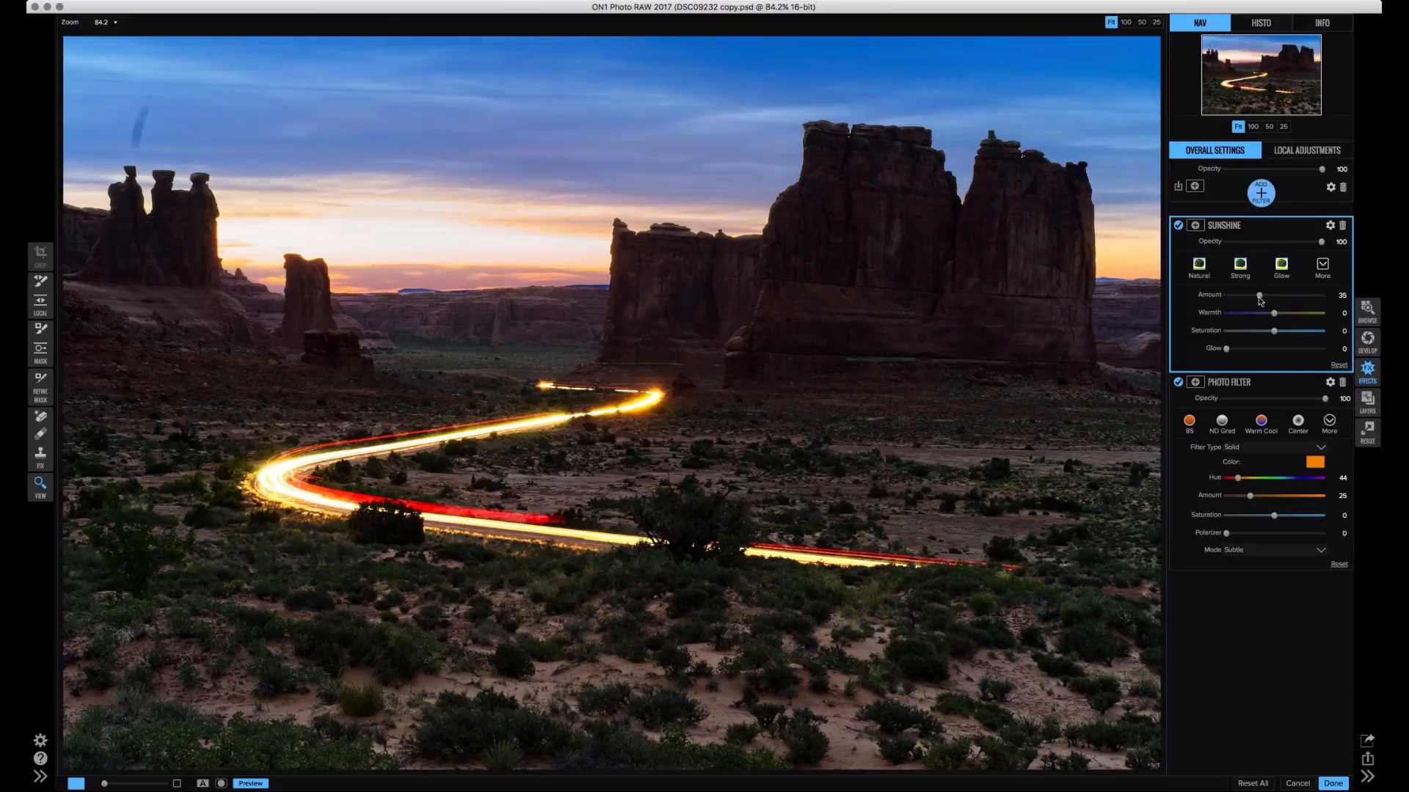
pyautogui.click(1230, 225)
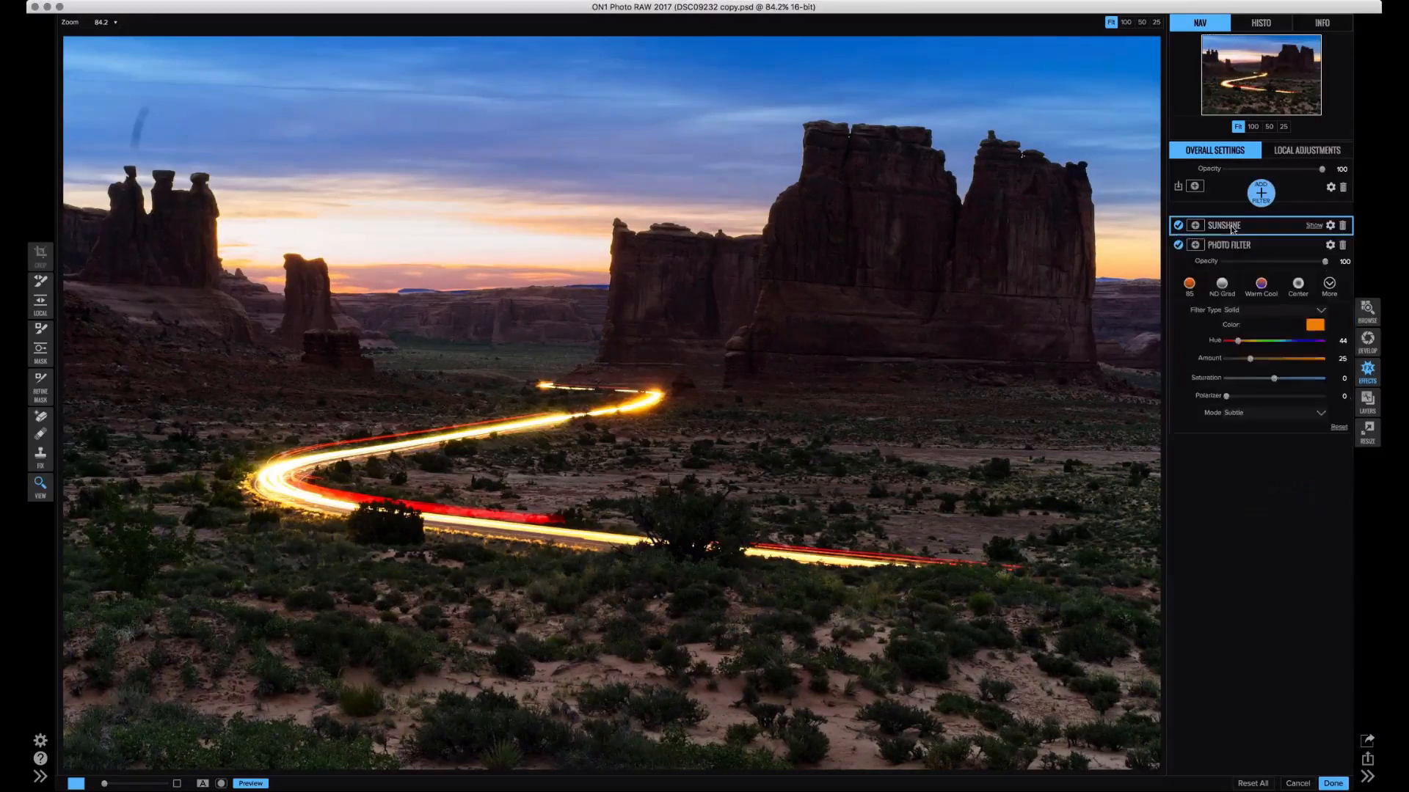
pyautogui.click(1236, 247)
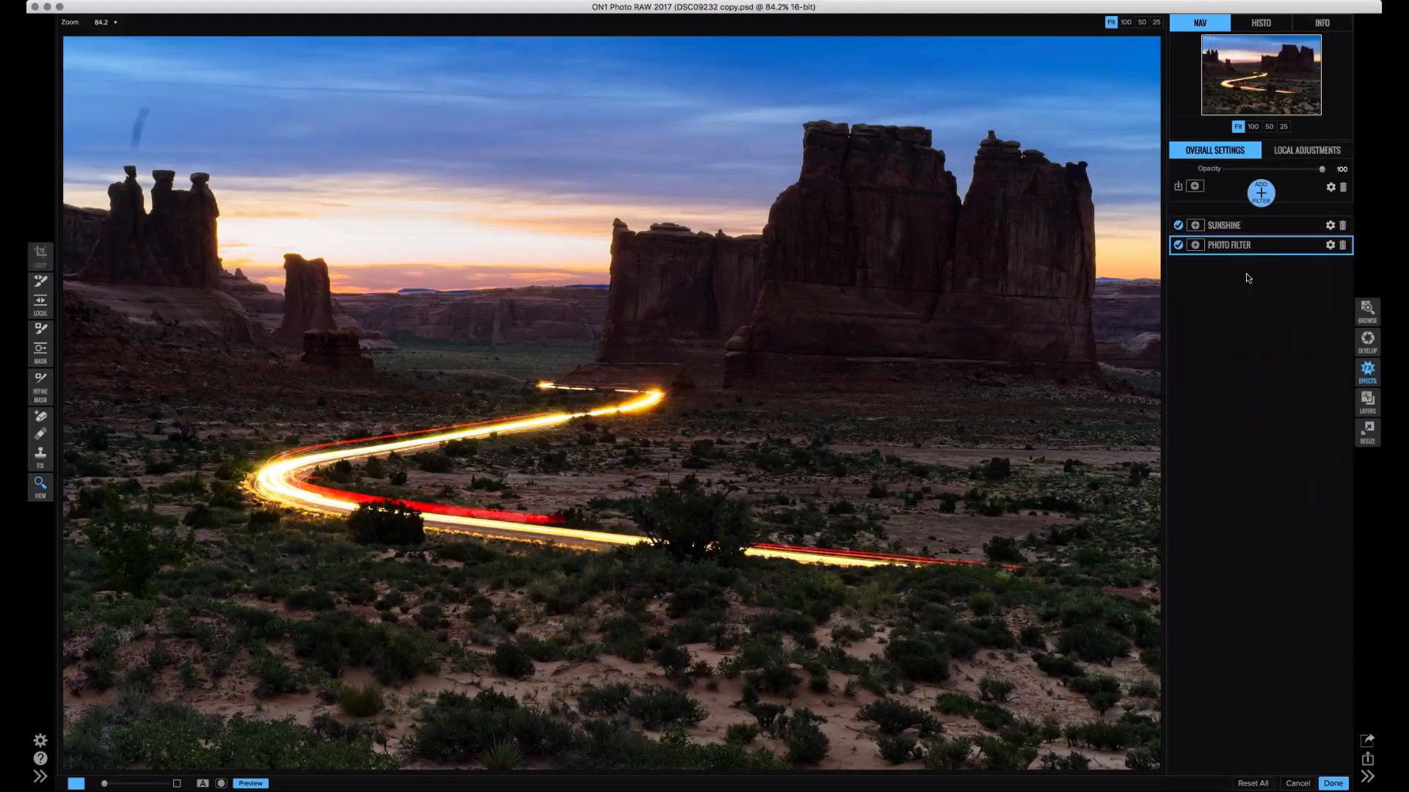
# - Add a Glow filter above the Photo Filter and set its Amount to 8
pyautogui.click(1256, 206)
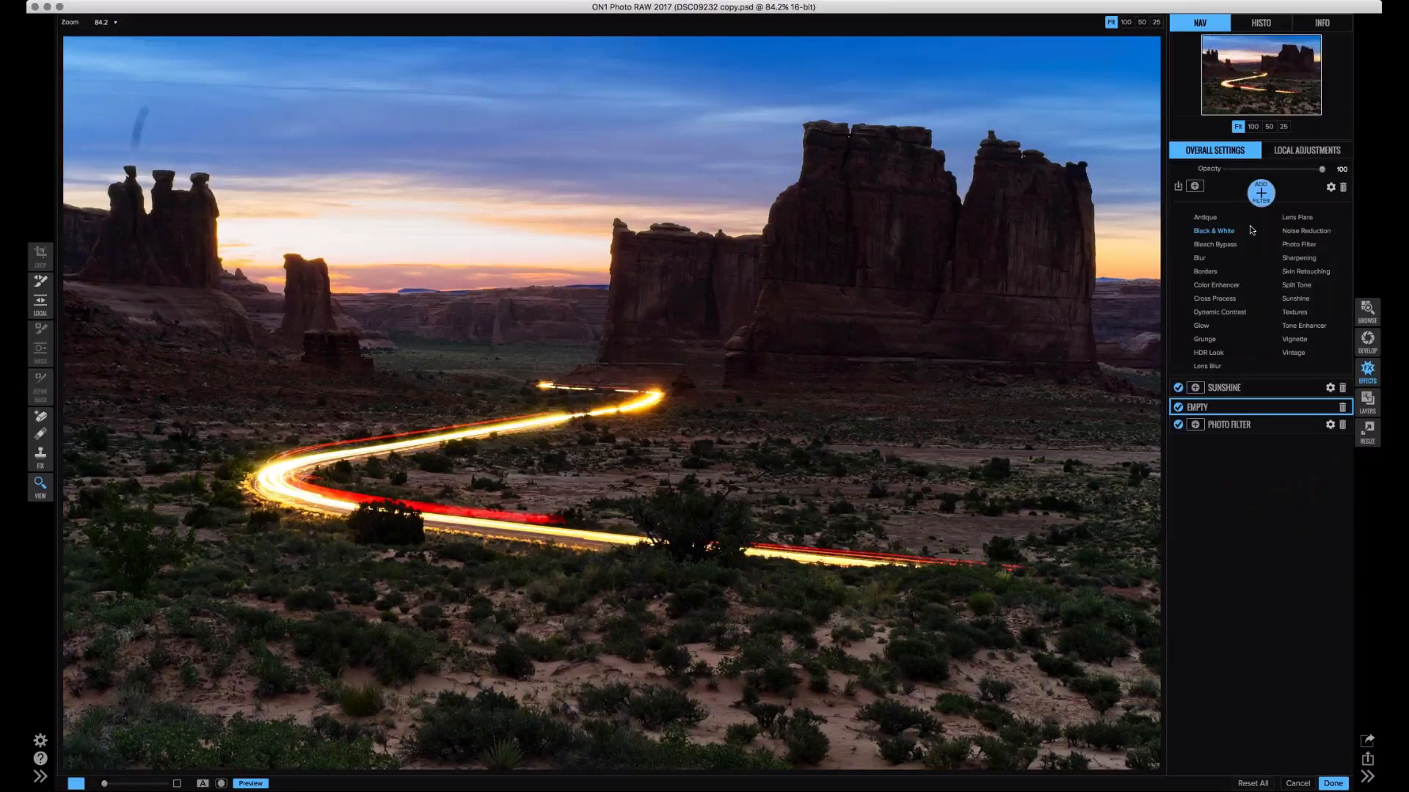
pyautogui.click(1202, 328)
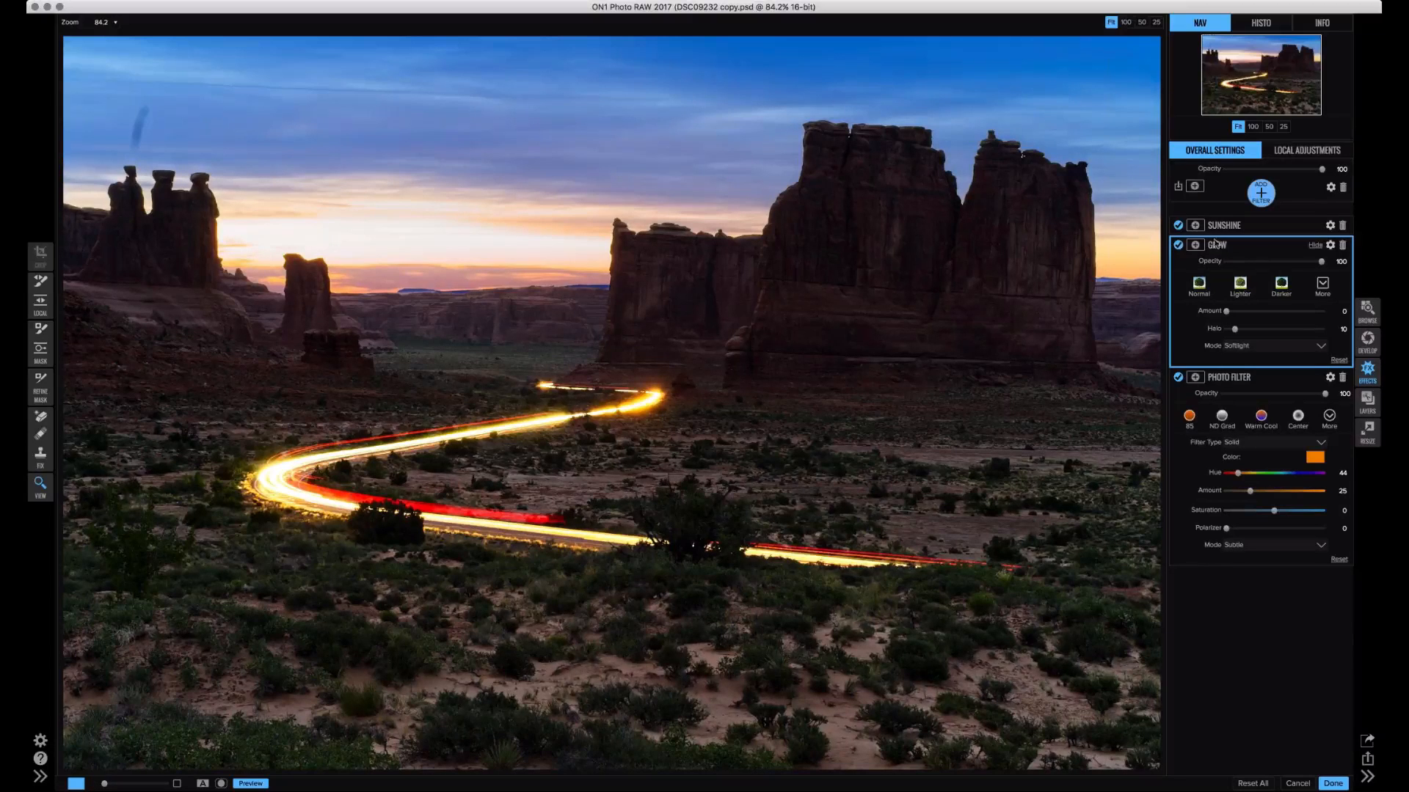
pyautogui.click(1244, 313)
pyautogui.moveTo(1305, 313); pyautogui.dragTo(1180, 316)
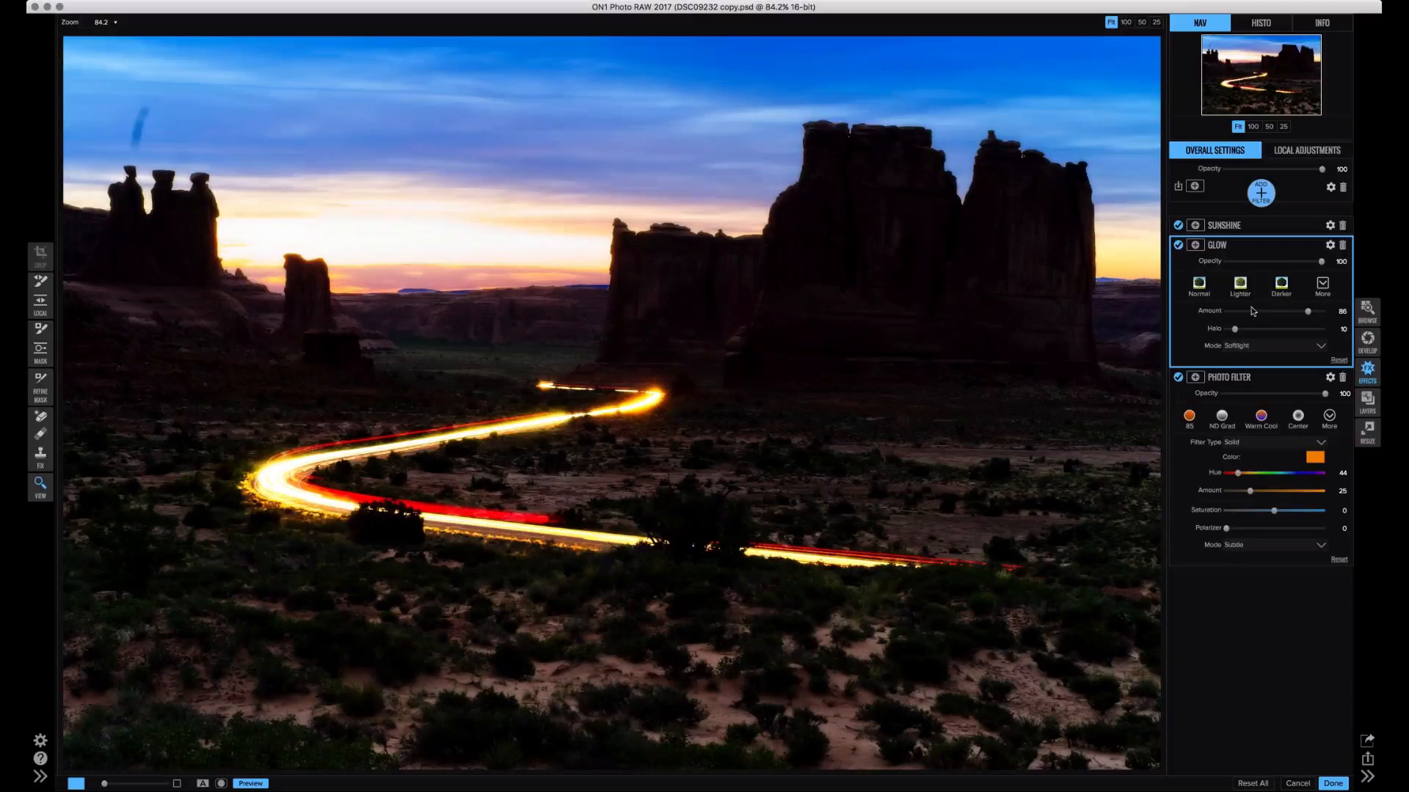
pyautogui.moveTo(1298, 319); pyautogui.dragTo(1287, 314)
pyautogui.moveTo(1292, 315); pyautogui.dragTo(1233, 314)
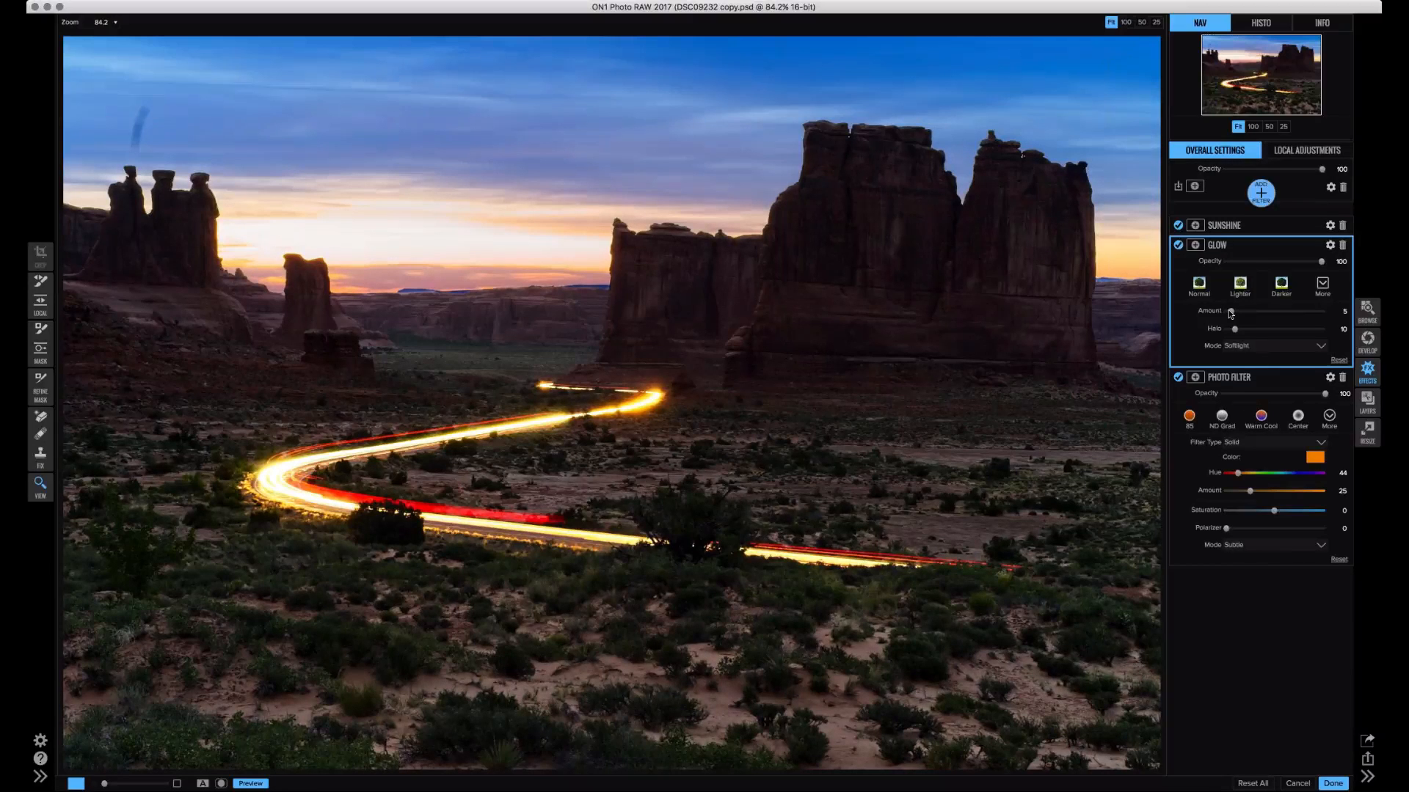
pyautogui.moveTo(1230, 314); pyautogui.dragTo(1229, 314)
pyautogui.moveTo(1231, 314); pyautogui.dragTo(1237, 314)
pyautogui.moveTo(1235, 311); pyautogui.dragTo(1233, 312)
# - Add a Color Enhancer filter with overall Saturation 7 and check the image with the filter off and on
pyautogui.click(1260, 197)
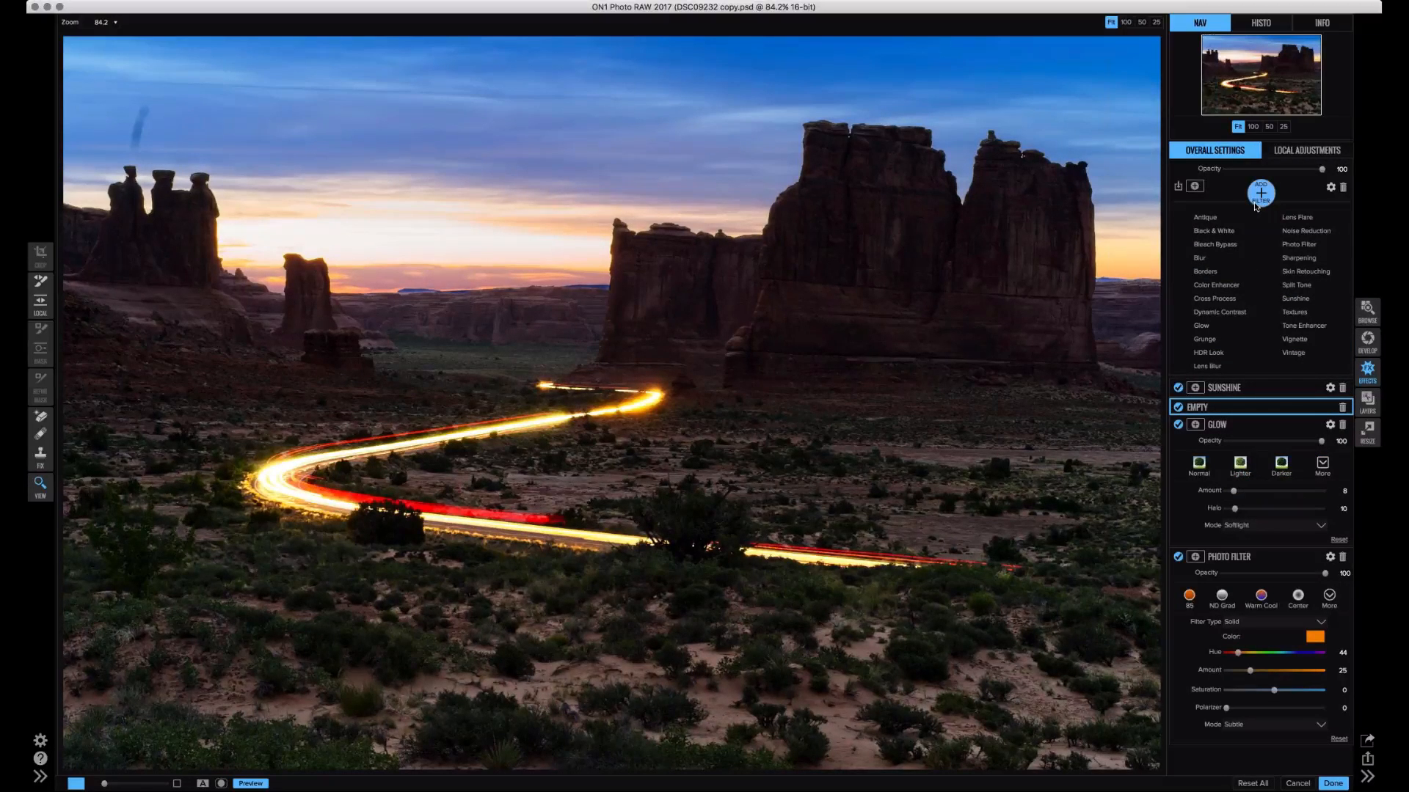
pyautogui.click(1232, 285)
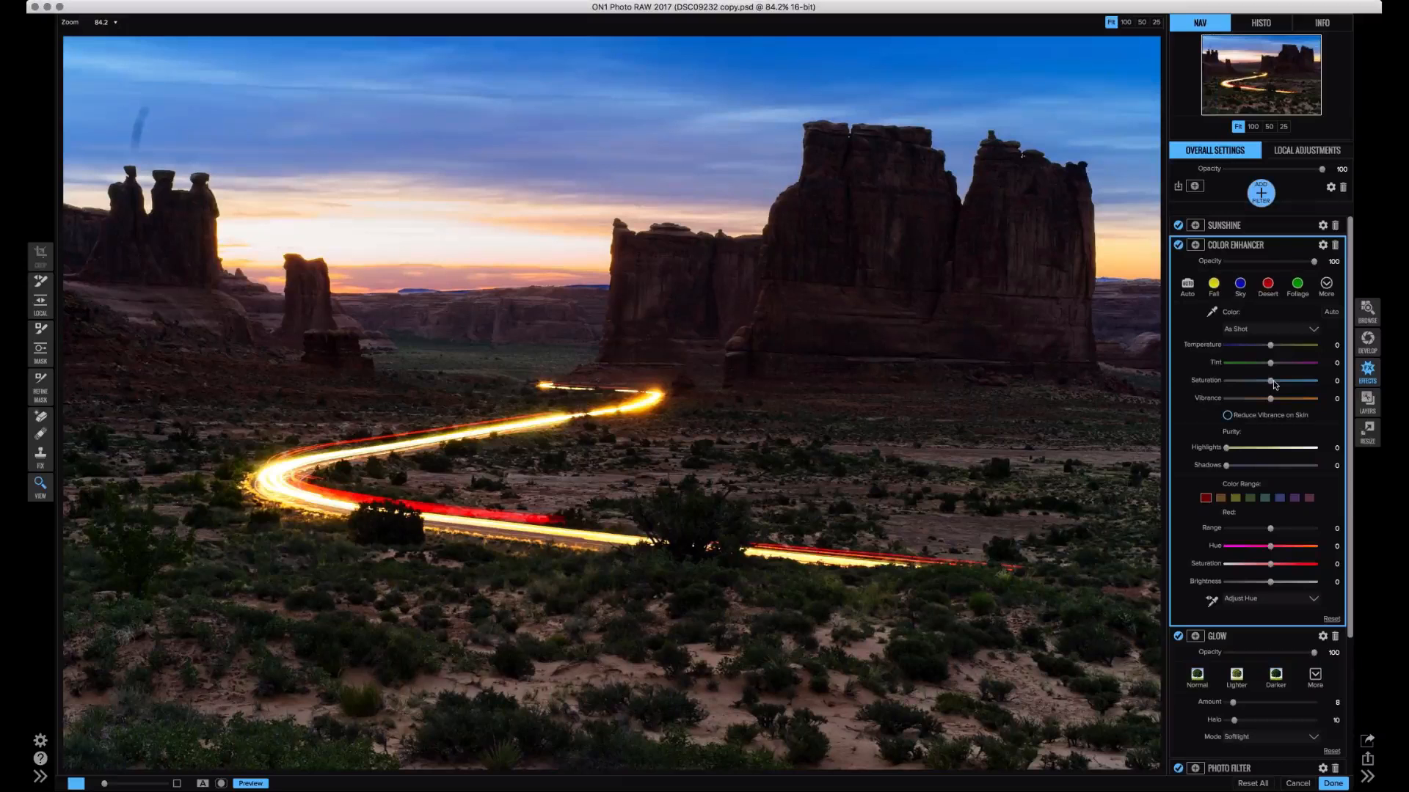
pyautogui.moveTo(1273, 384); pyautogui.dragTo(1278, 384)
pyautogui.click(1178, 245)
pyautogui.click(1178, 246)
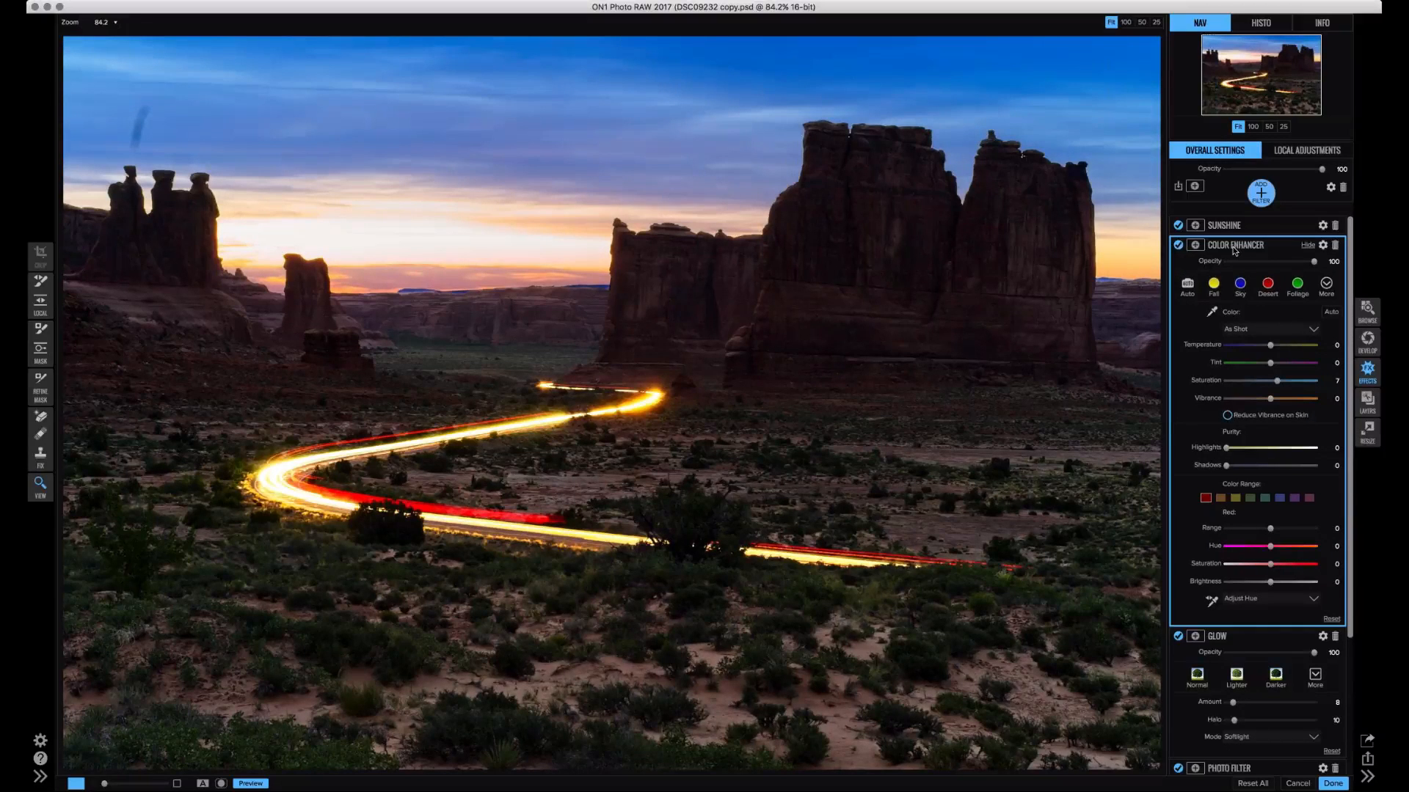
# - Add a Tone Enhancer filter and set Highlights to 3 and Shadows to 10
pyautogui.click(1260, 194)
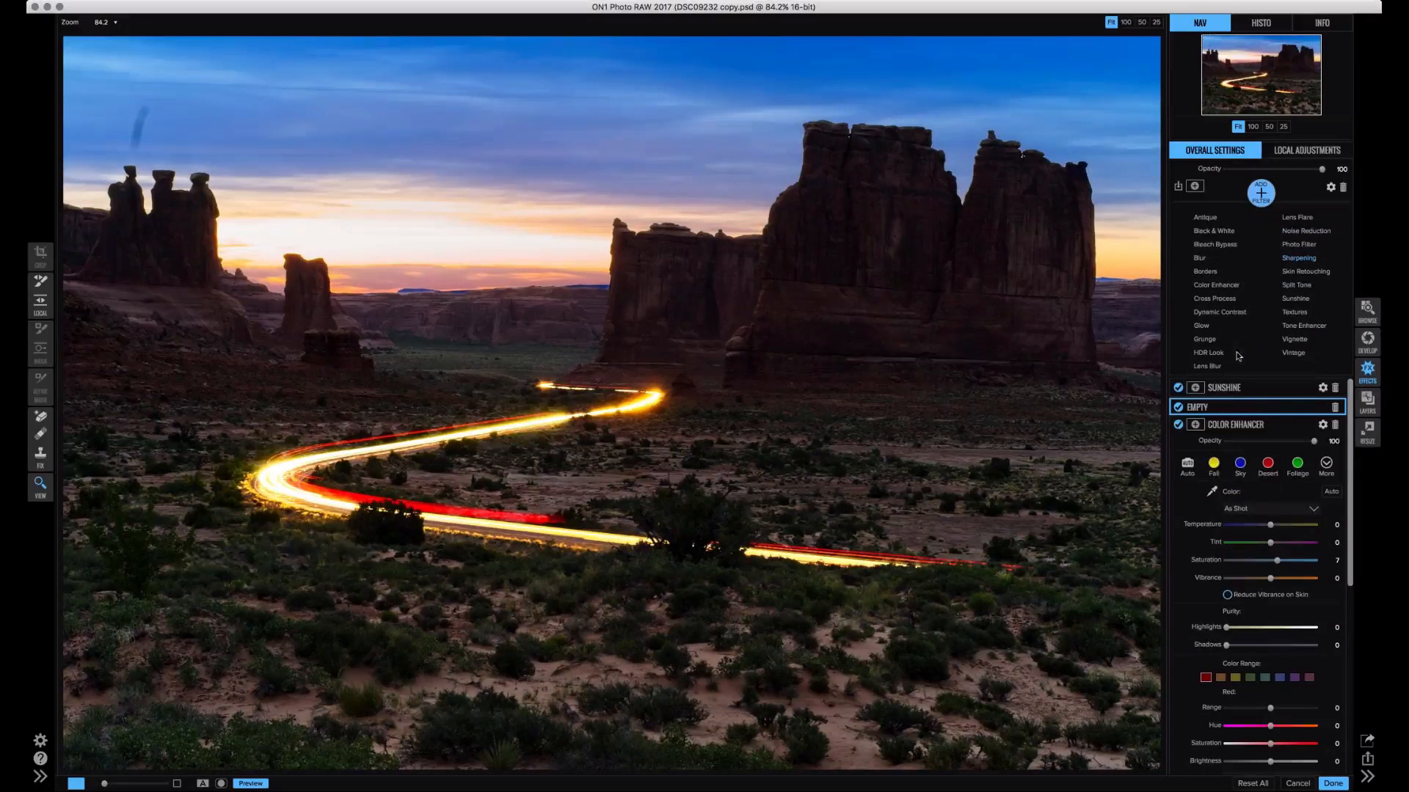
pyautogui.click(1295, 327)
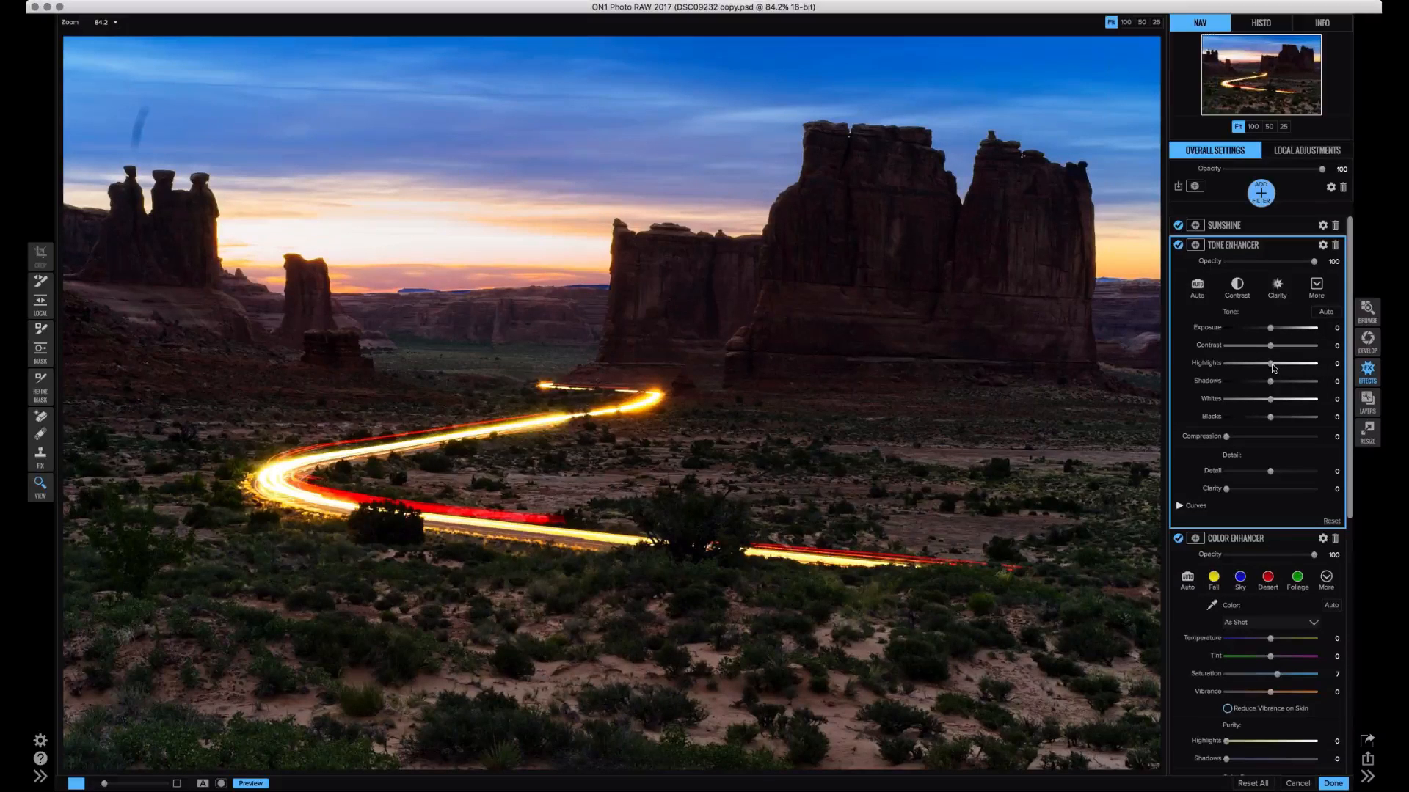
pyautogui.moveTo(1273, 368); pyautogui.dragTo(1235, 372)
pyautogui.moveTo(1255, 367)
pyautogui.mouseDown()
pyautogui.moveTo(1286, 370)
pyautogui.moveTo(1246, 368)
pyautogui.moveTo(1273, 367)
pyautogui.mouseUp()
pyautogui.click(1283, 382)
pyautogui.moveTo(1282, 385); pyautogui.dragTo(1281, 387)
# - Compare the filtered foreground with the original image several times to judge the combined effect
pyautogui.press('\\')
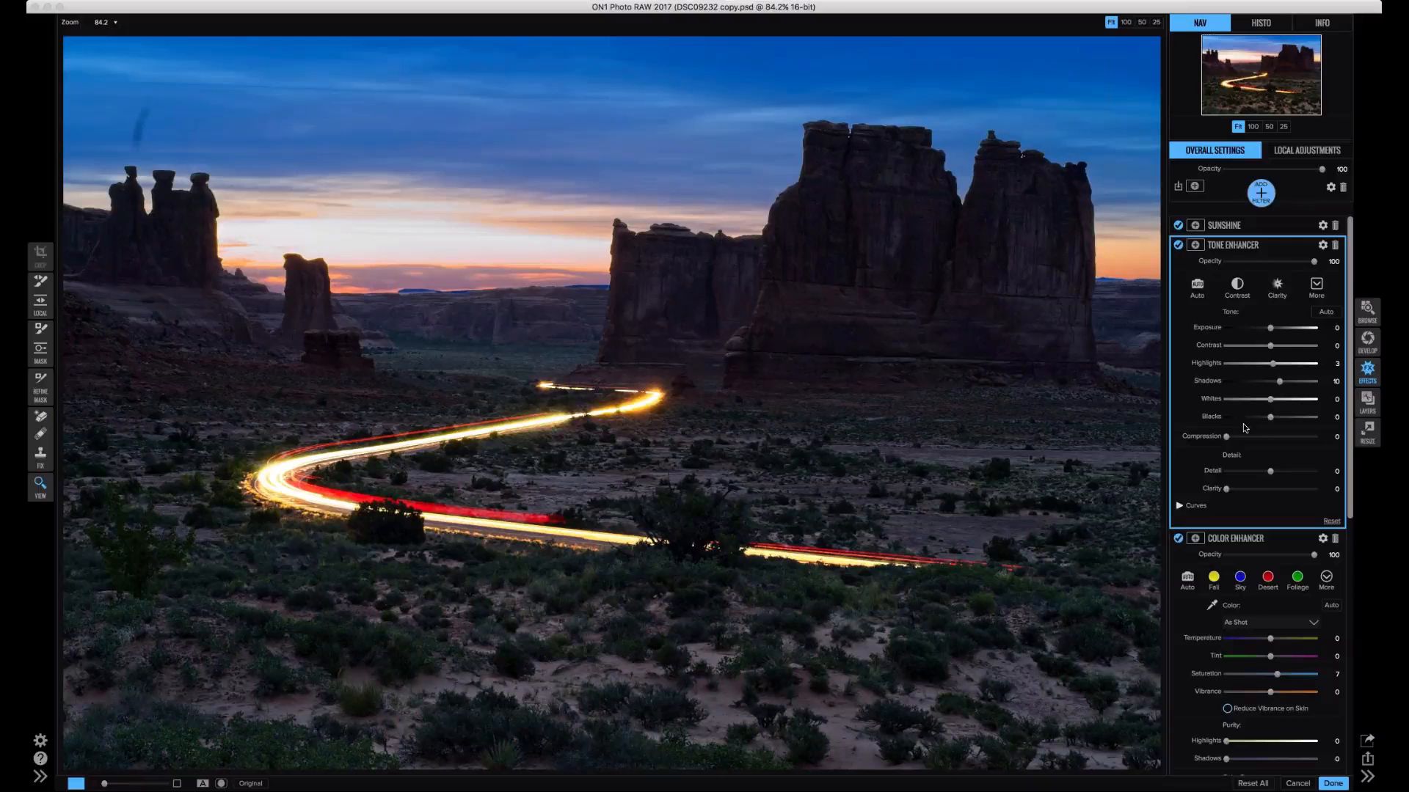
pyautogui.press('\\')
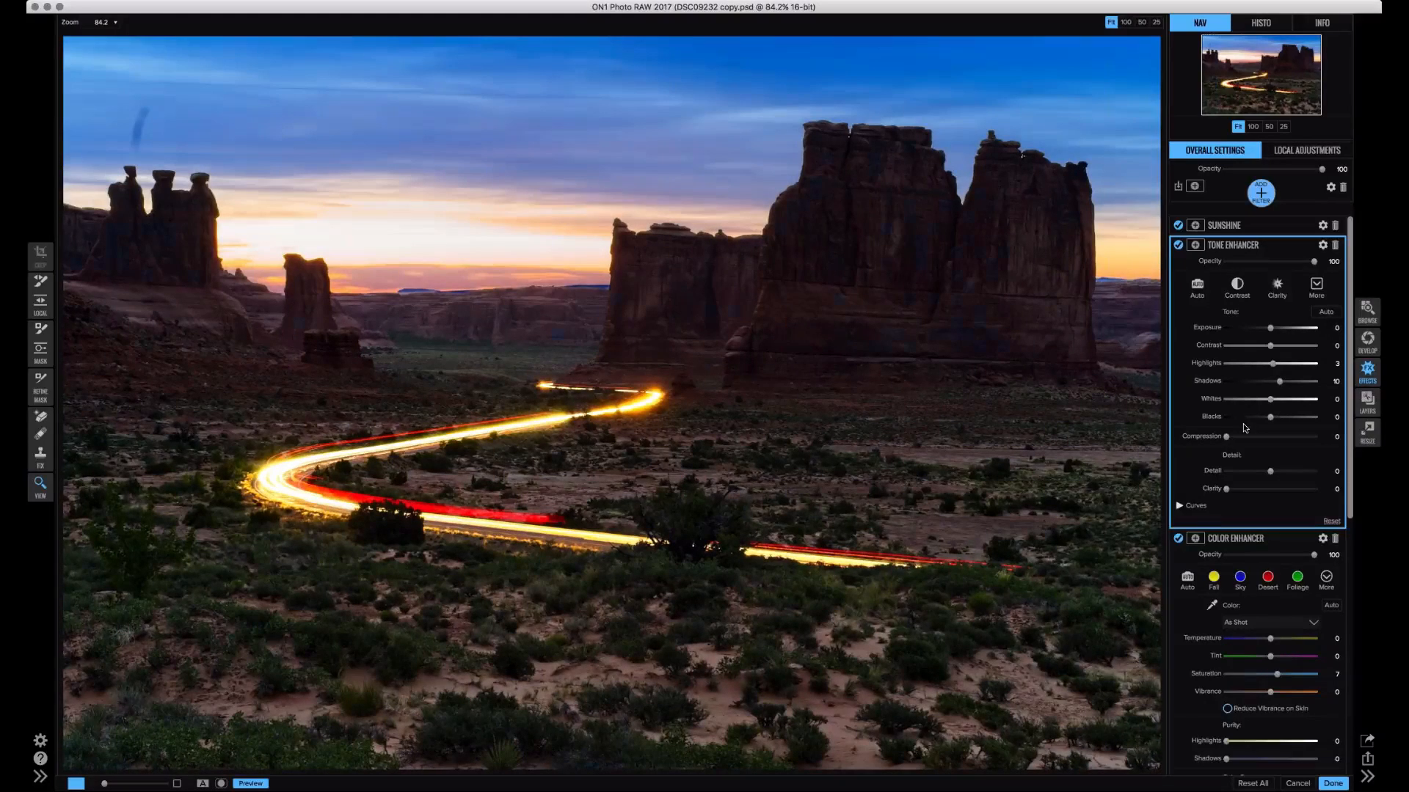
pyautogui.press('\\')
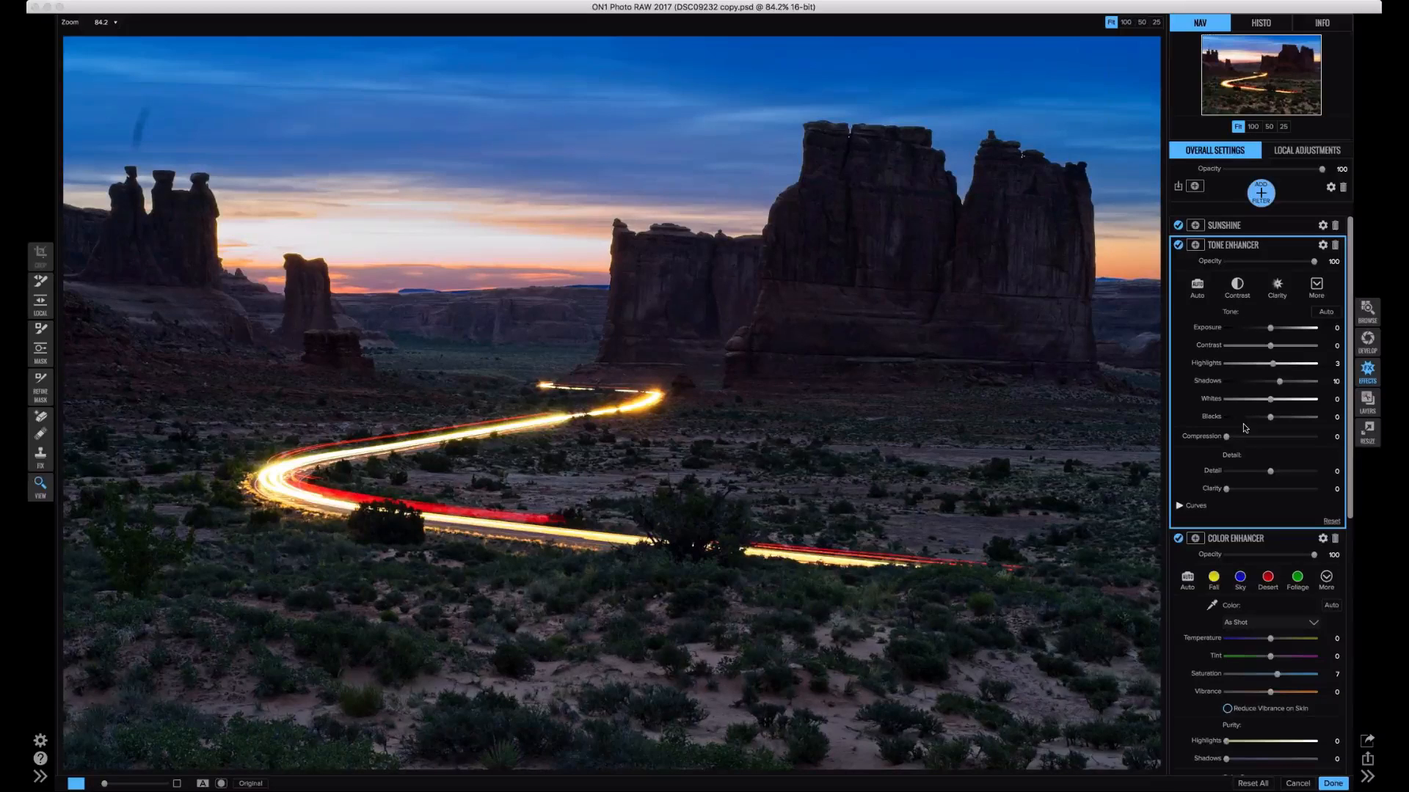
pyautogui.press('\\')
pyautogui.press('\\')
pyautogui.press('\\')
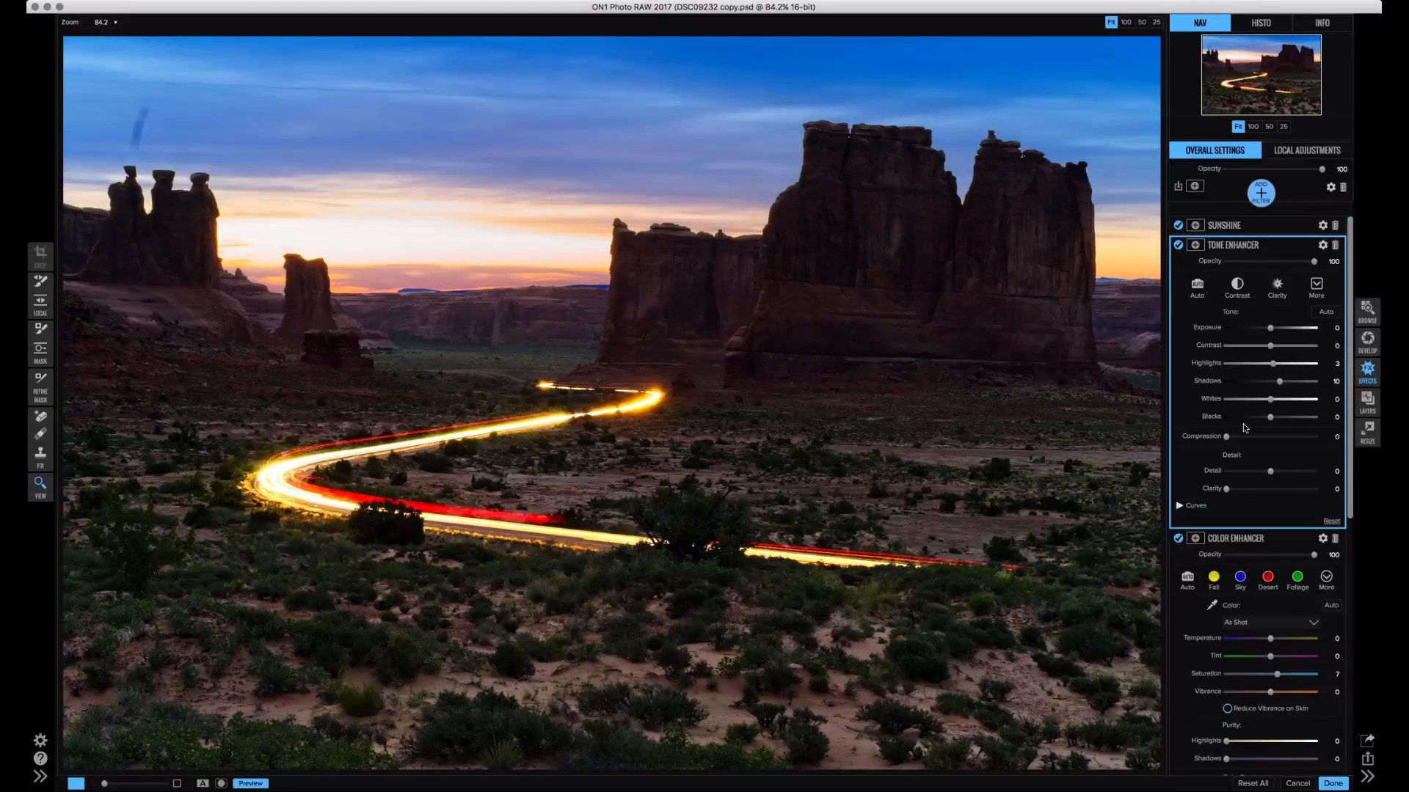
pyautogui.press('\\')
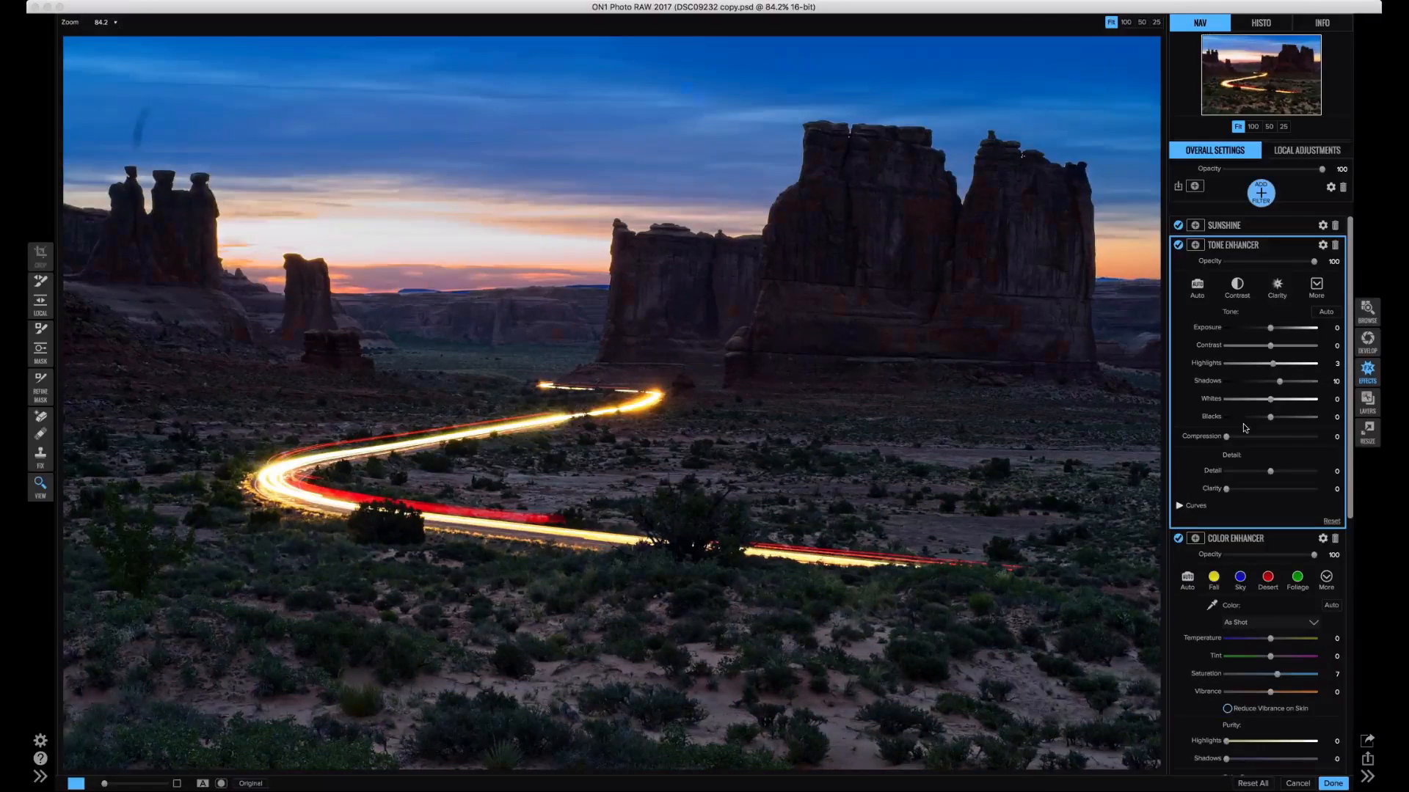
pyautogui.press('\\')
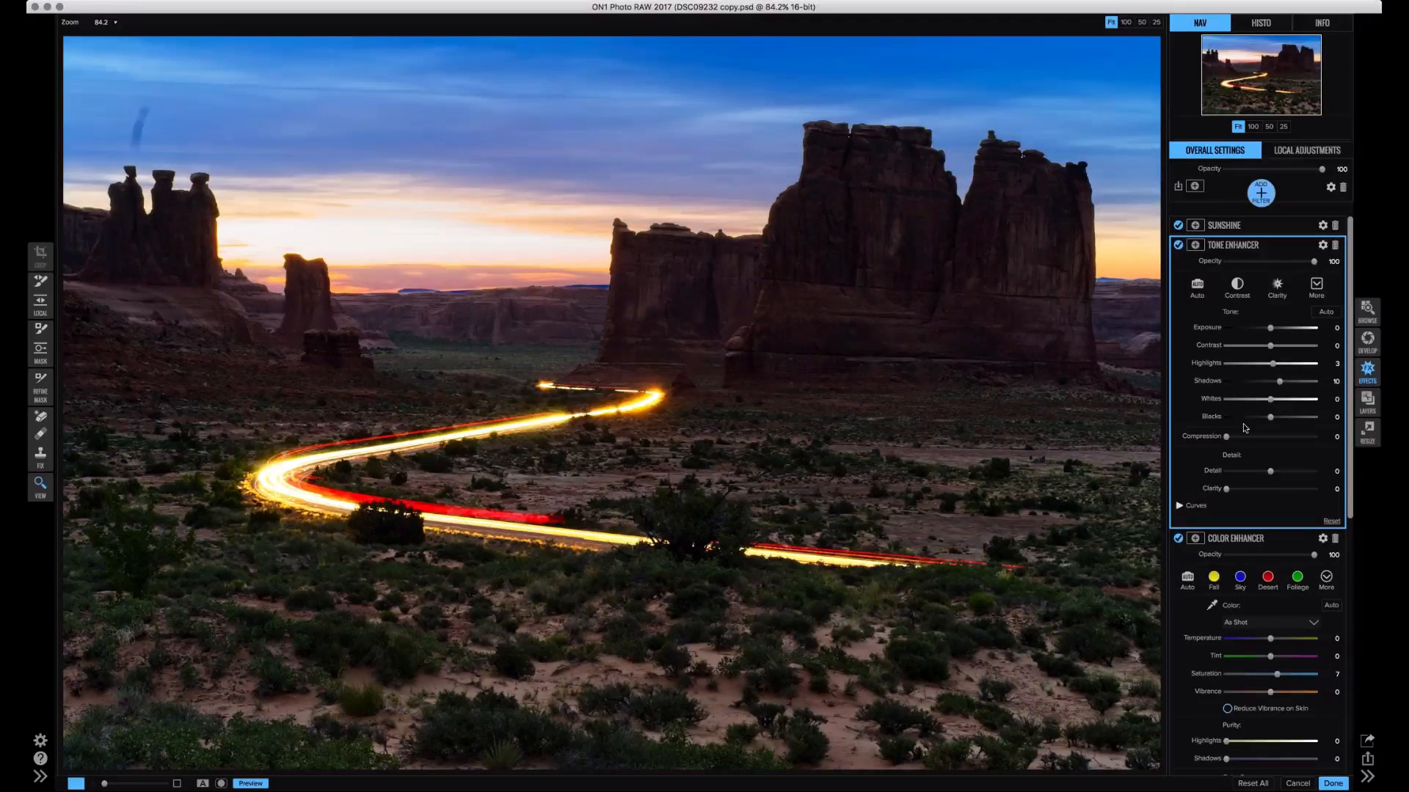
# - Collapse the settings of the Tone Enhancer, Color Enhancer and Glow filters
pyautogui.click(1248, 248)
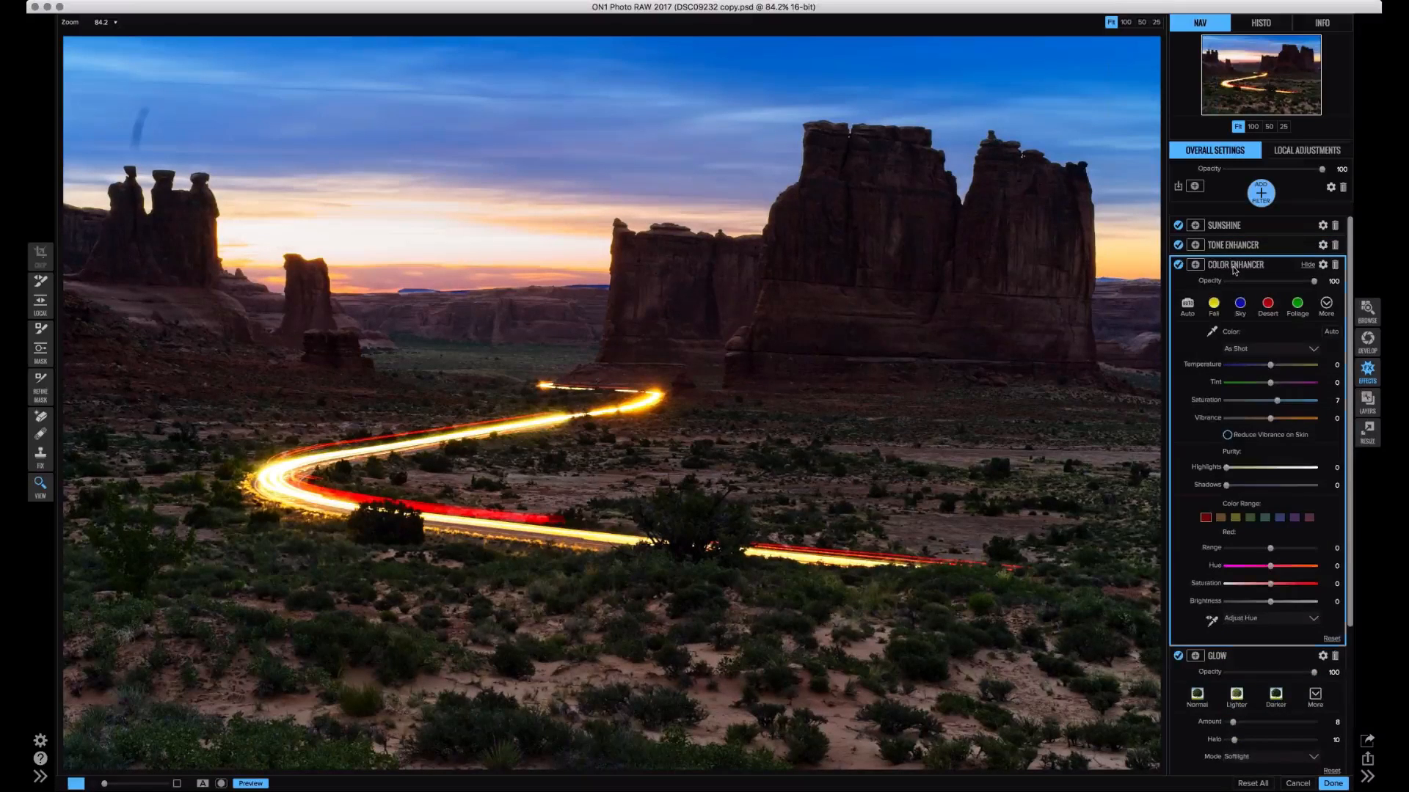
pyautogui.click(1235, 265)
pyautogui.click(1225, 285)
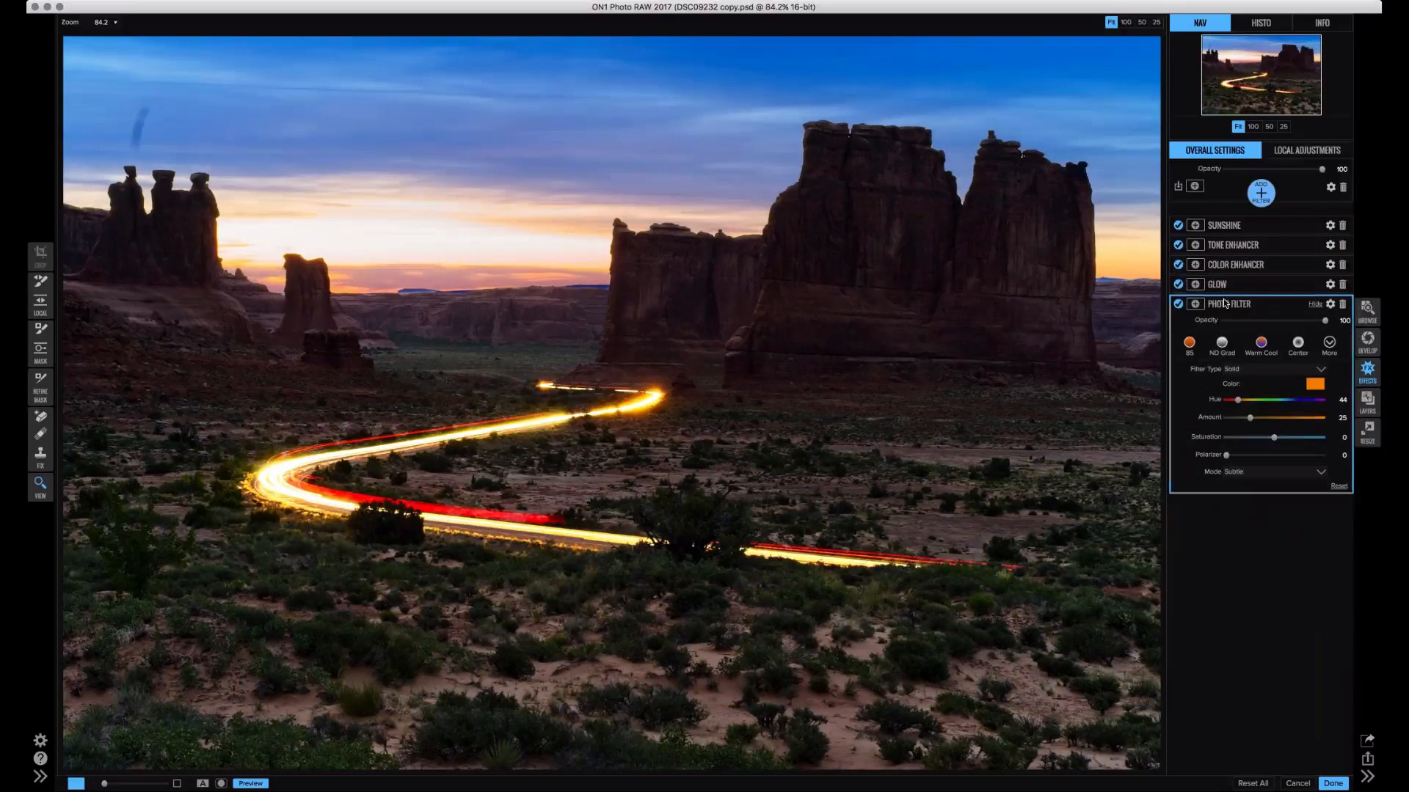
# - Collapse the Photo Filter settings, adjust the overall opacity of the whole filter stack, and apply the effects to the New Foreground layer
pyautogui.click(1225, 303)
pyautogui.moveTo(1321, 169); pyautogui.dragTo(1292, 170)
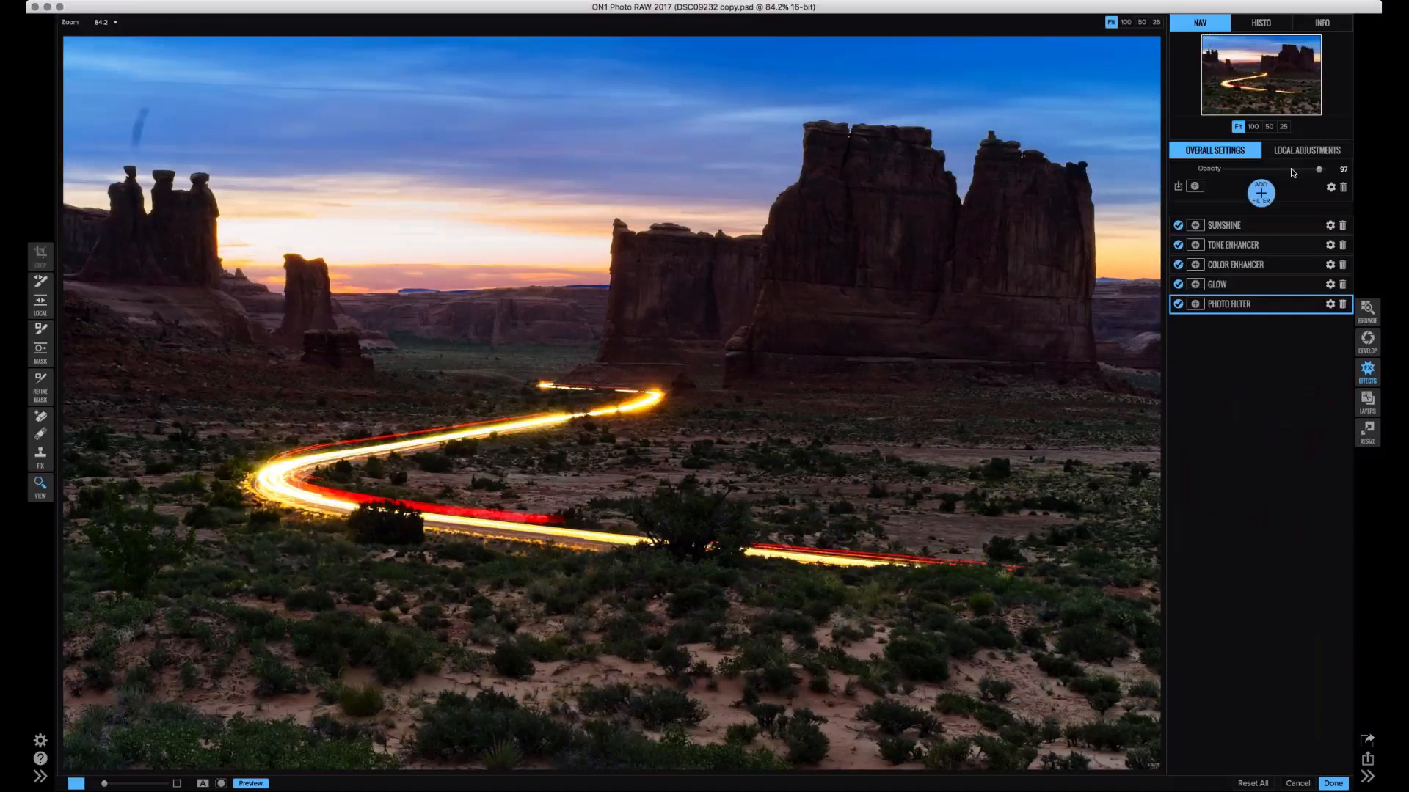
pyautogui.moveTo(1291, 169); pyautogui.dragTo(1256, 173)
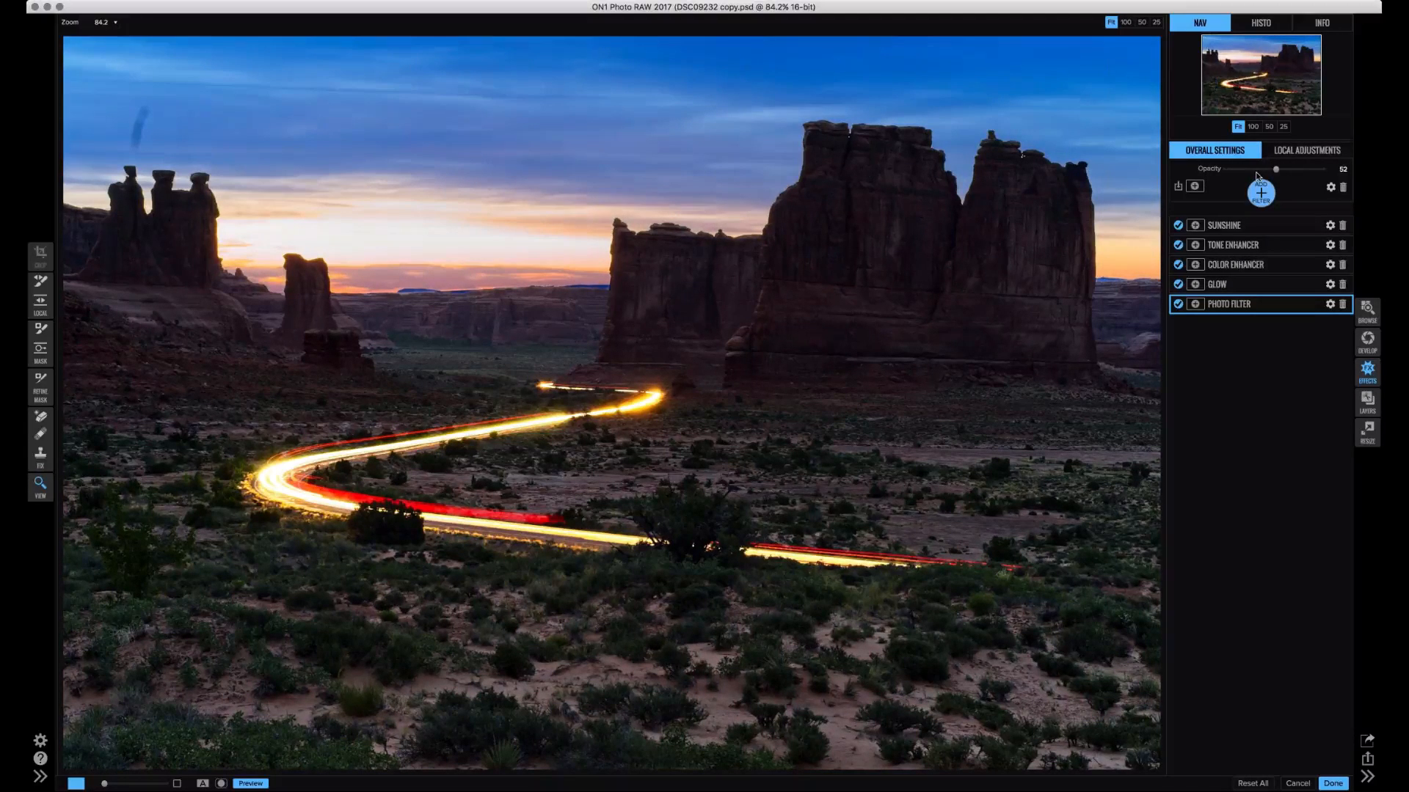
pyautogui.doubleClick(1258, 176)
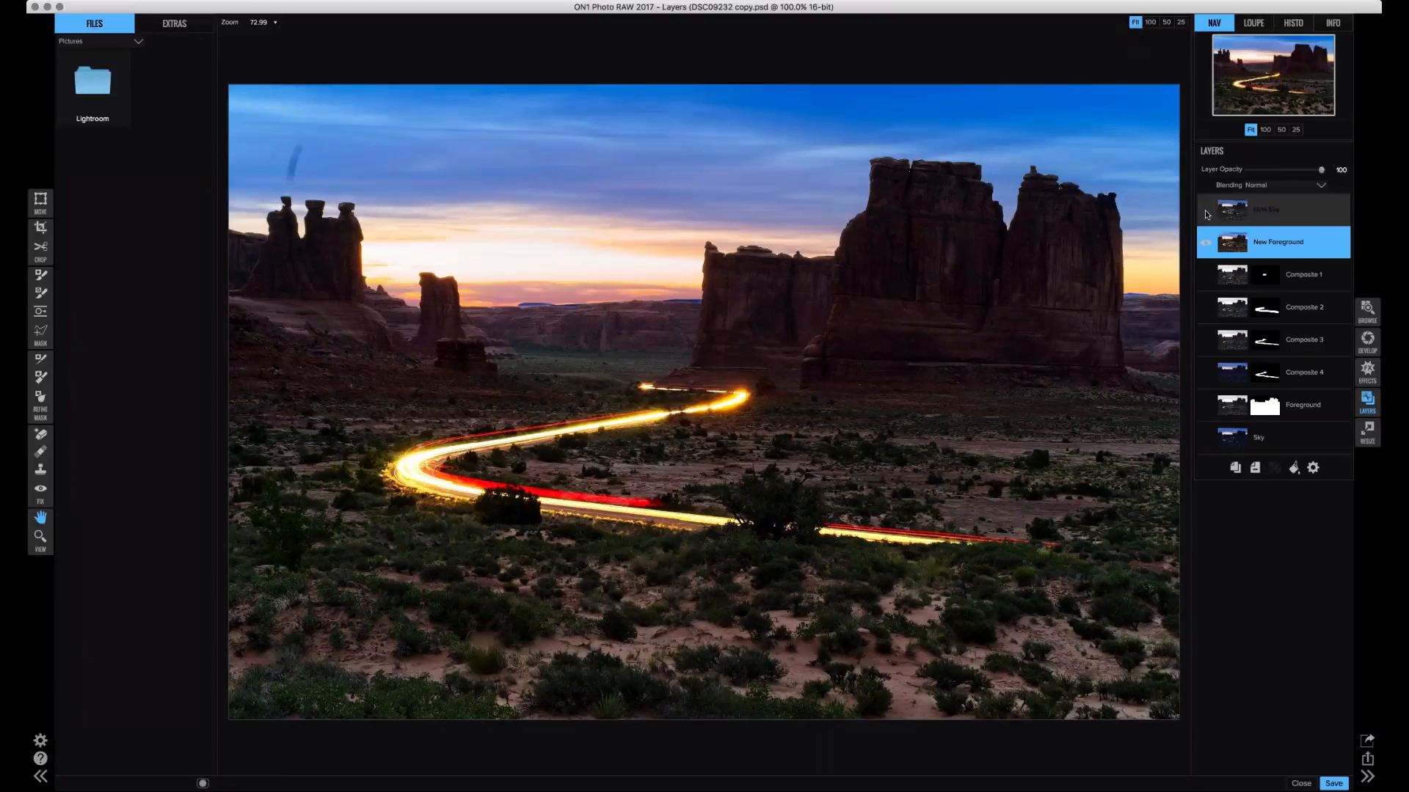
# - Toggle the New Sky layer's visibility to compare it with the stylized New Foreground layer, leaving New Sky shown
pyautogui.click(1205, 213)
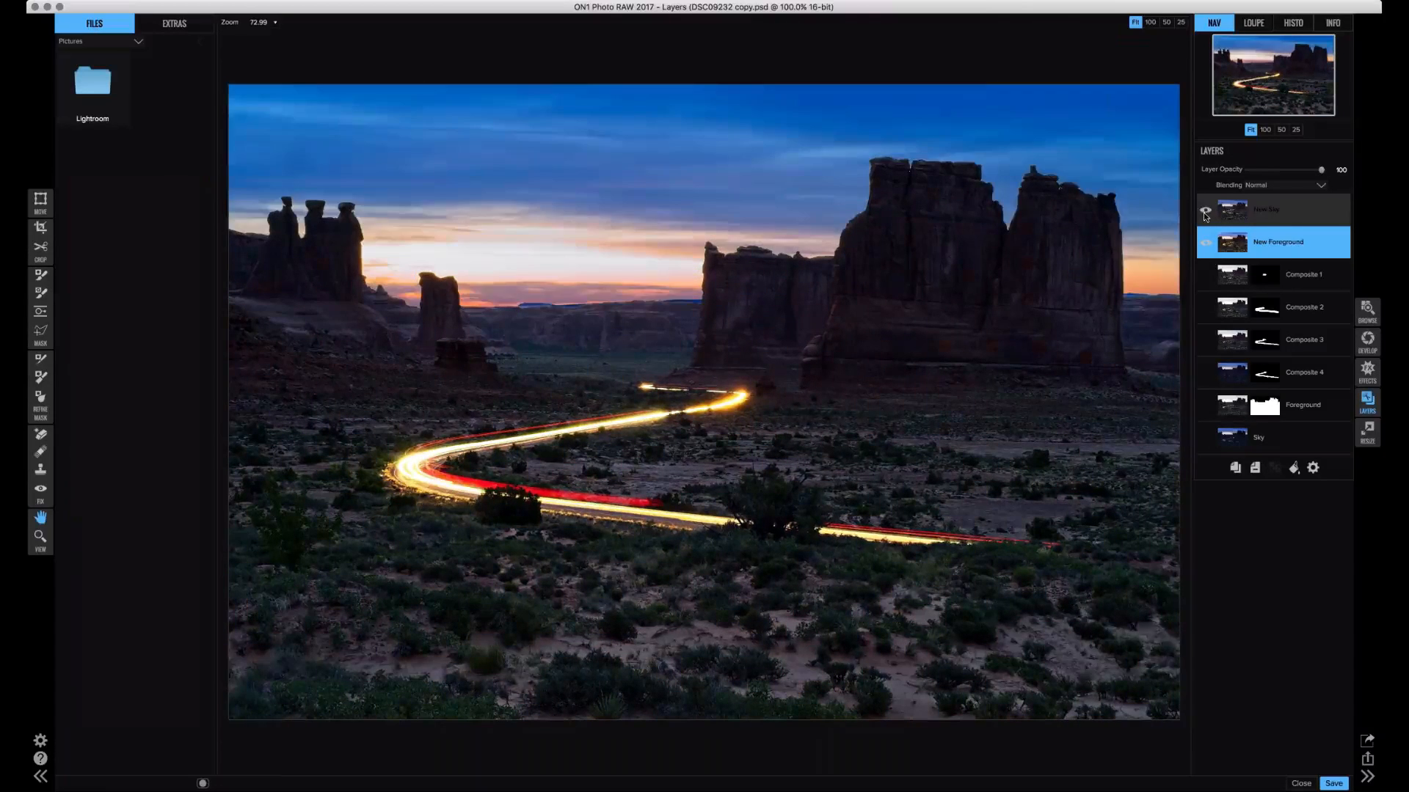
pyautogui.click(1205, 212)
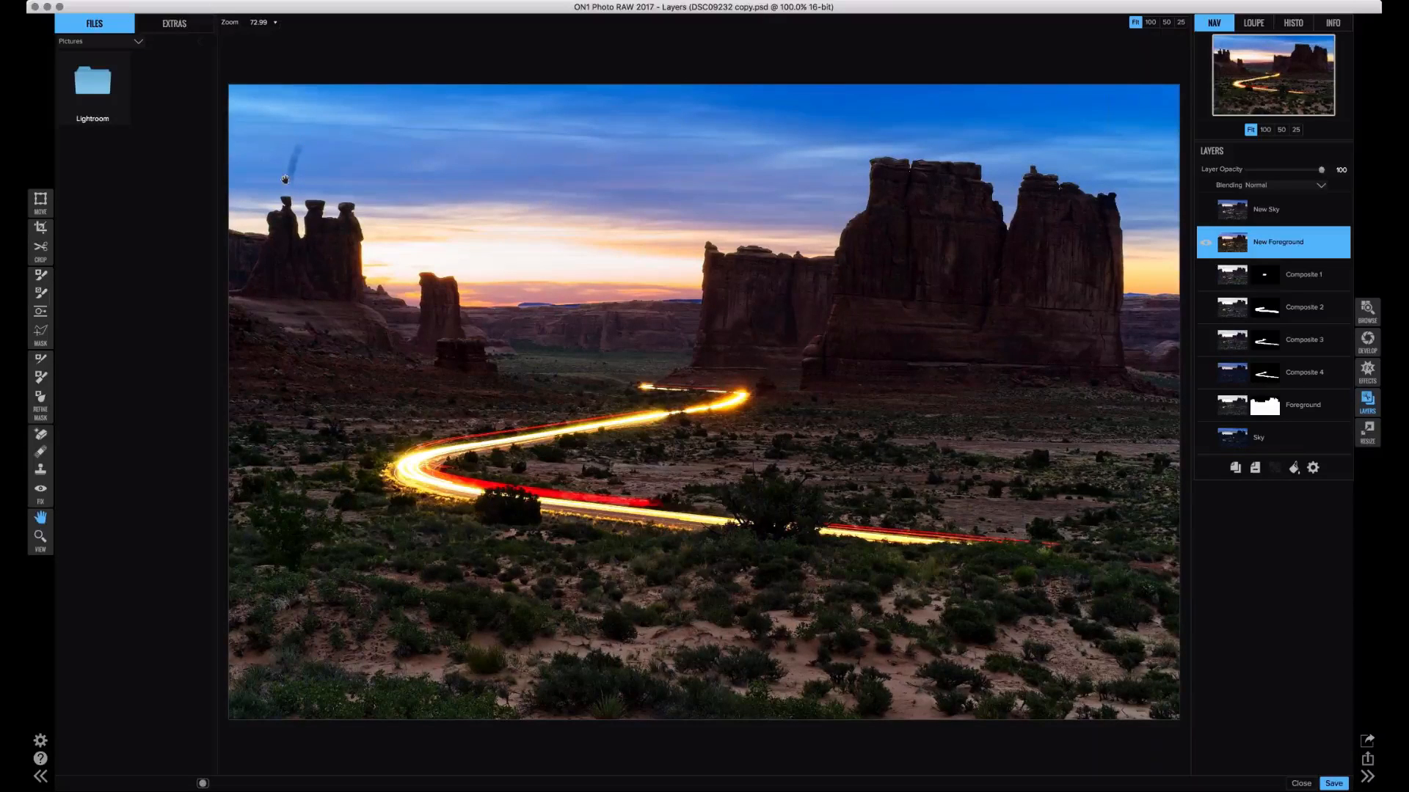
pyautogui.click(1205, 212)
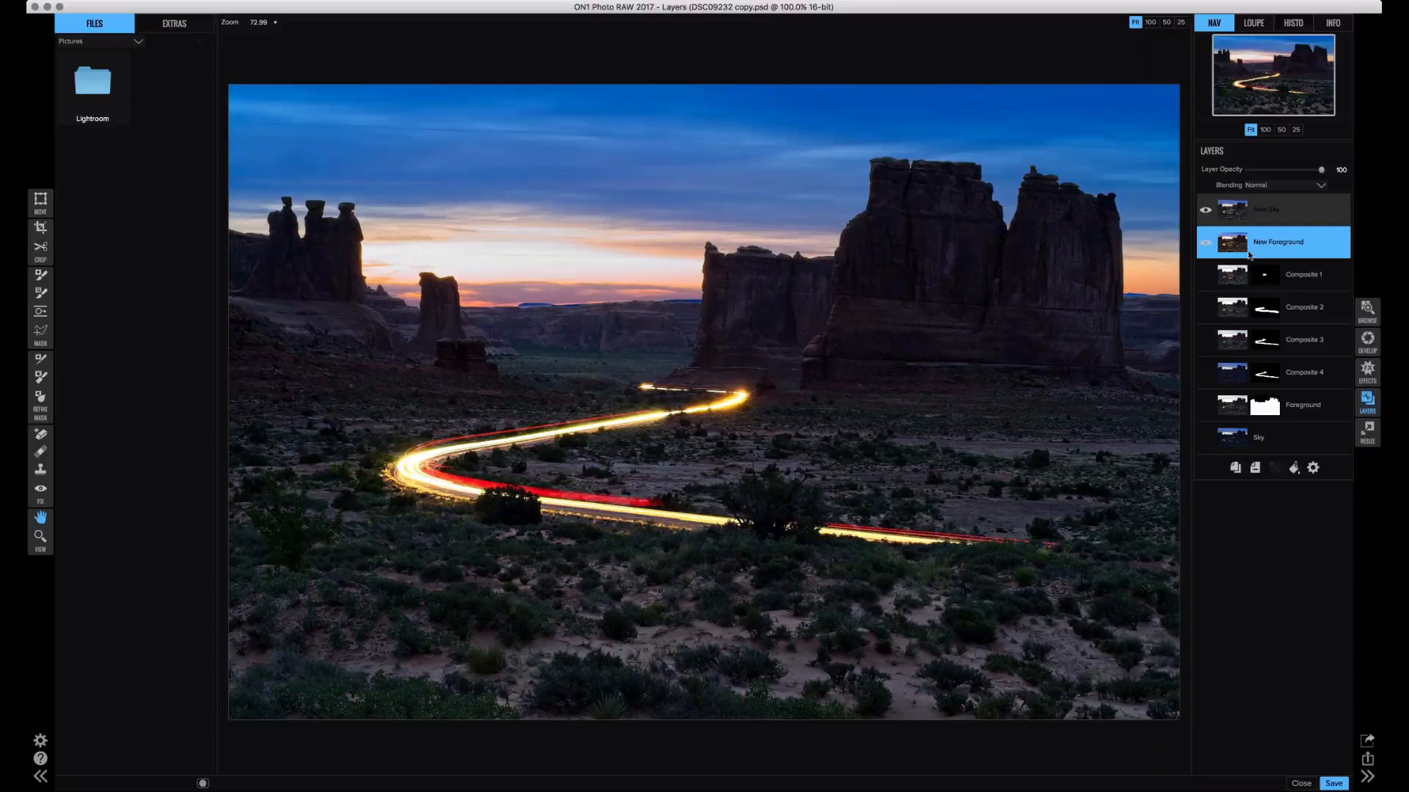
# - Open the New Sky layer in Effects and add a Photo Filter with its opacity reduced to 11
pyautogui.click(1254, 213)
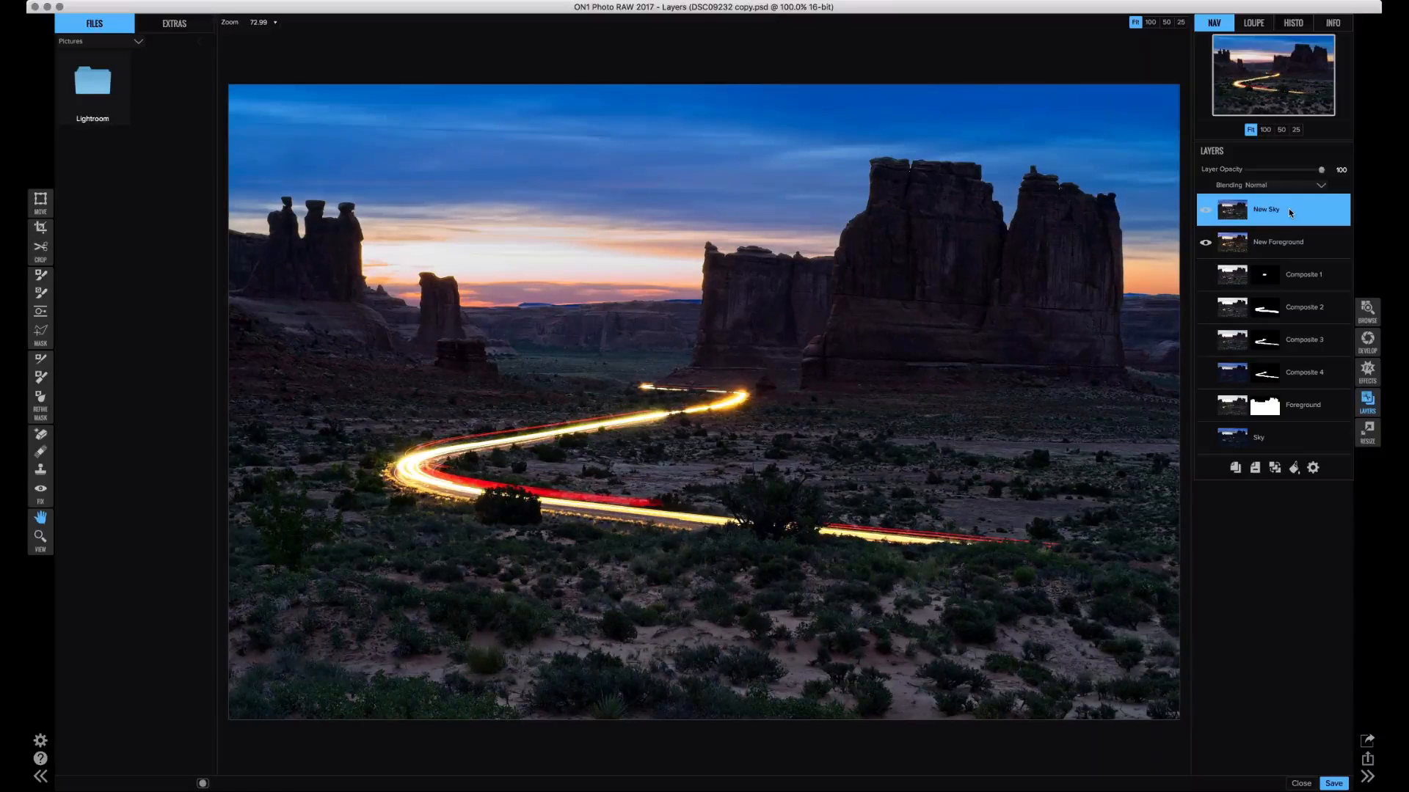
pyautogui.click(1365, 373)
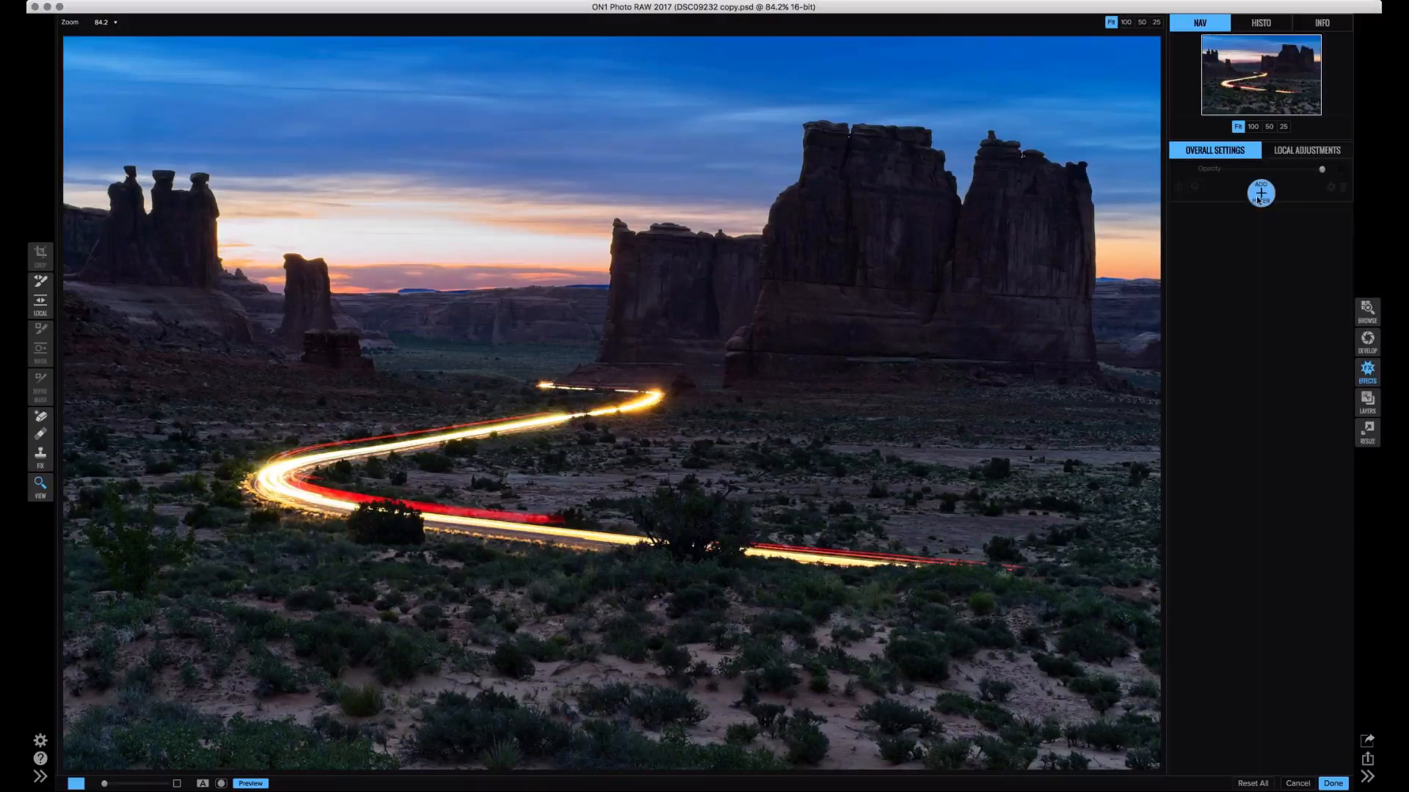
pyautogui.click(1260, 193)
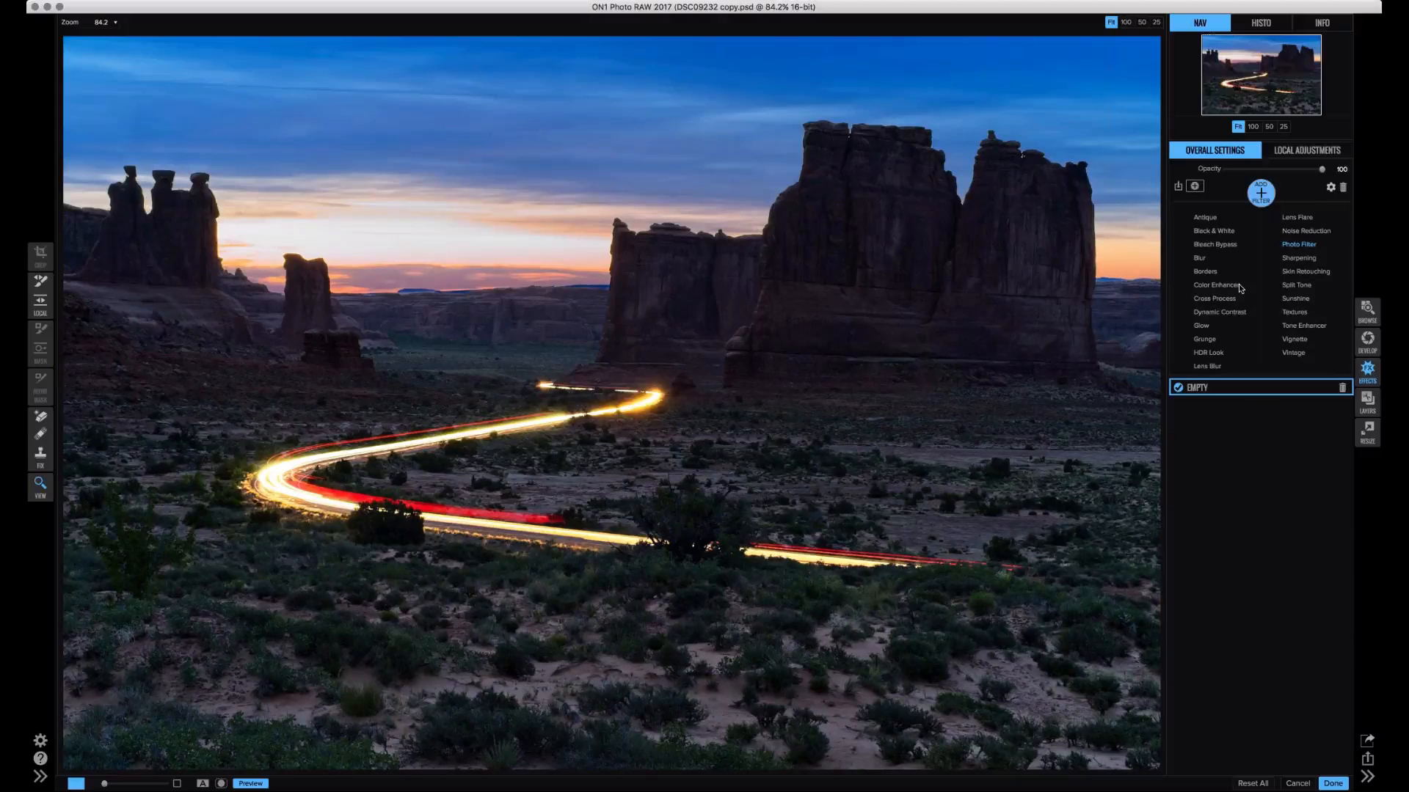
pyautogui.click(1299, 245)
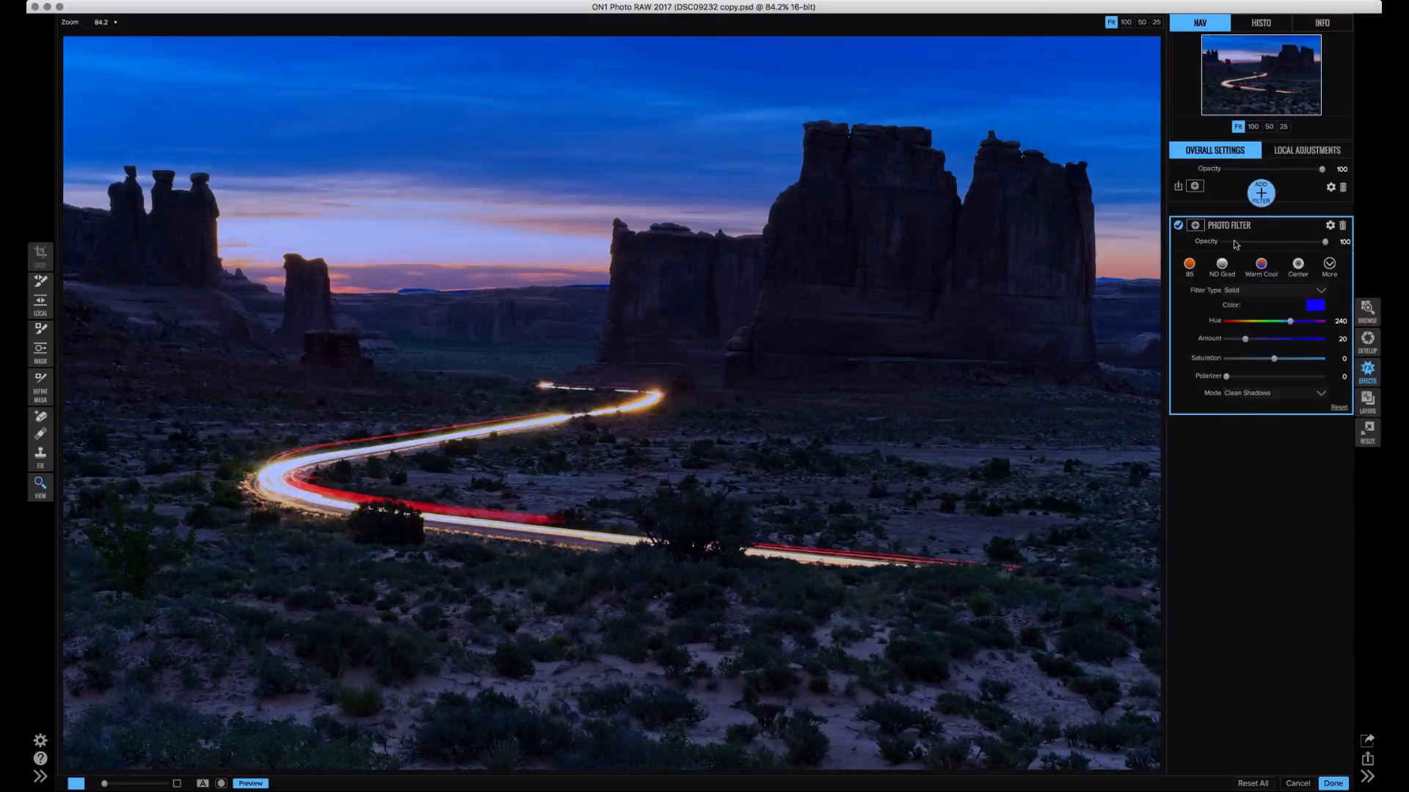
pyautogui.click(1234, 241)
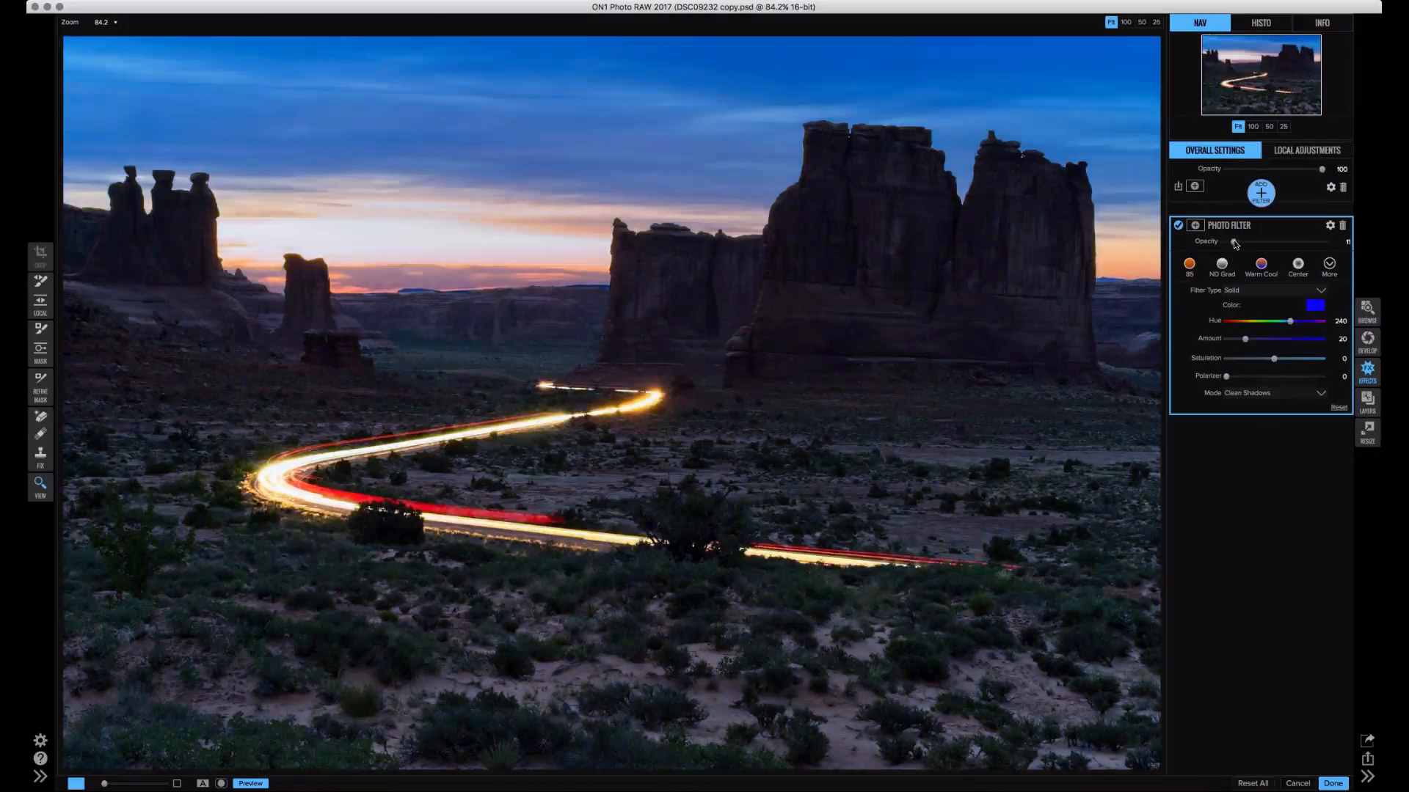
pyautogui.moveTo(1234, 239); pyautogui.dragTo(1232, 242)
# - Add a Glow filter with Amount 66 and its opacity lowered to 46
pyautogui.click(1260, 192)
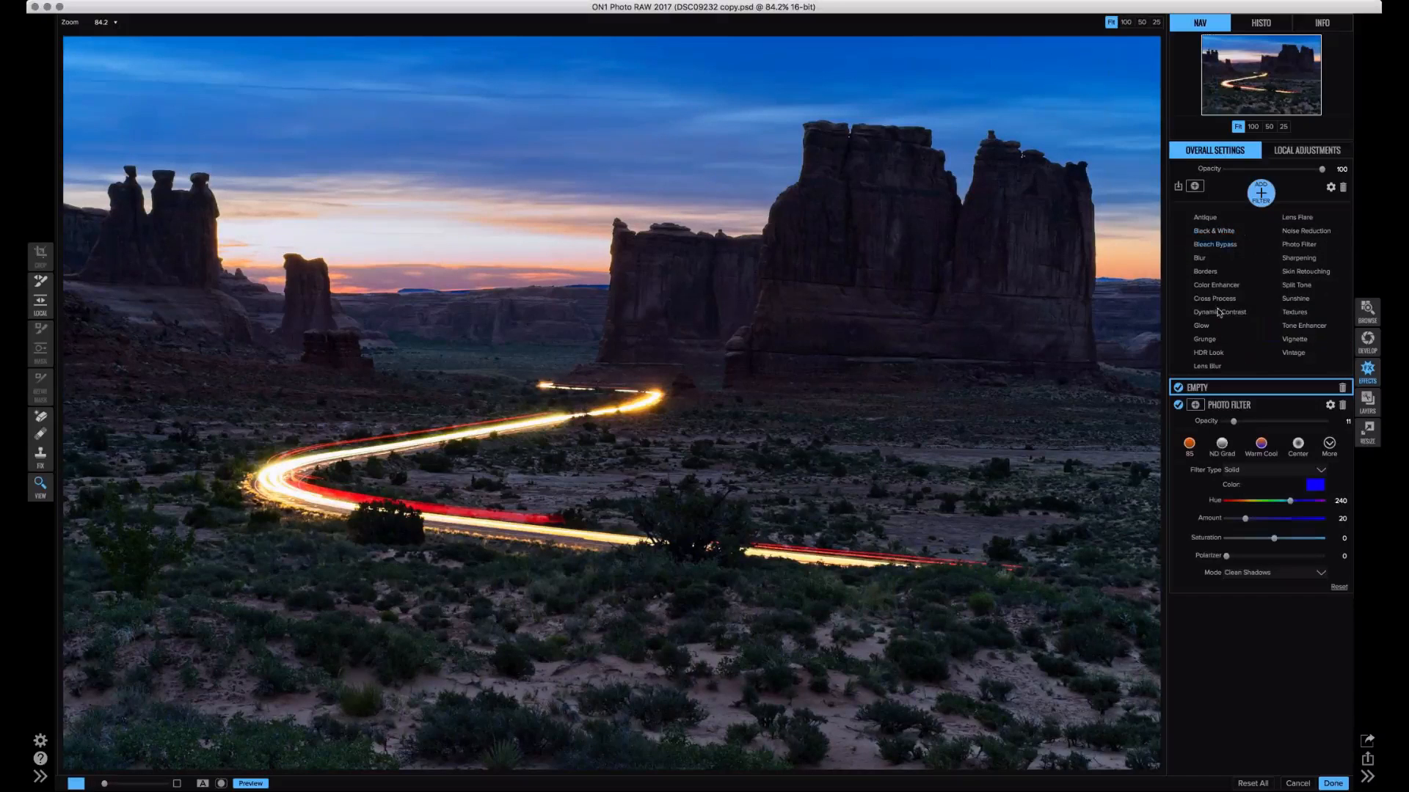
pyautogui.click(1201, 327)
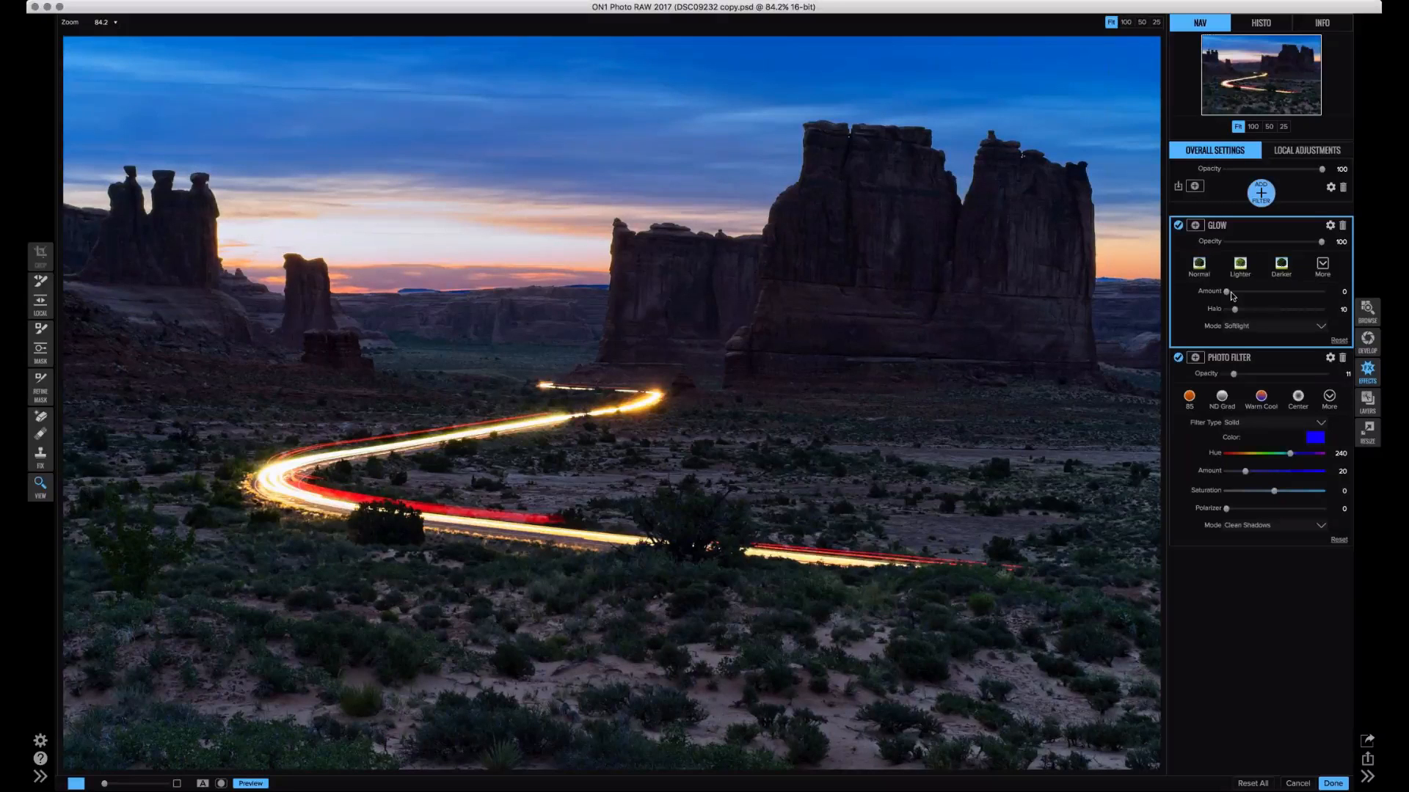
pyautogui.moveTo(1226, 292); pyautogui.dragTo(1290, 307)
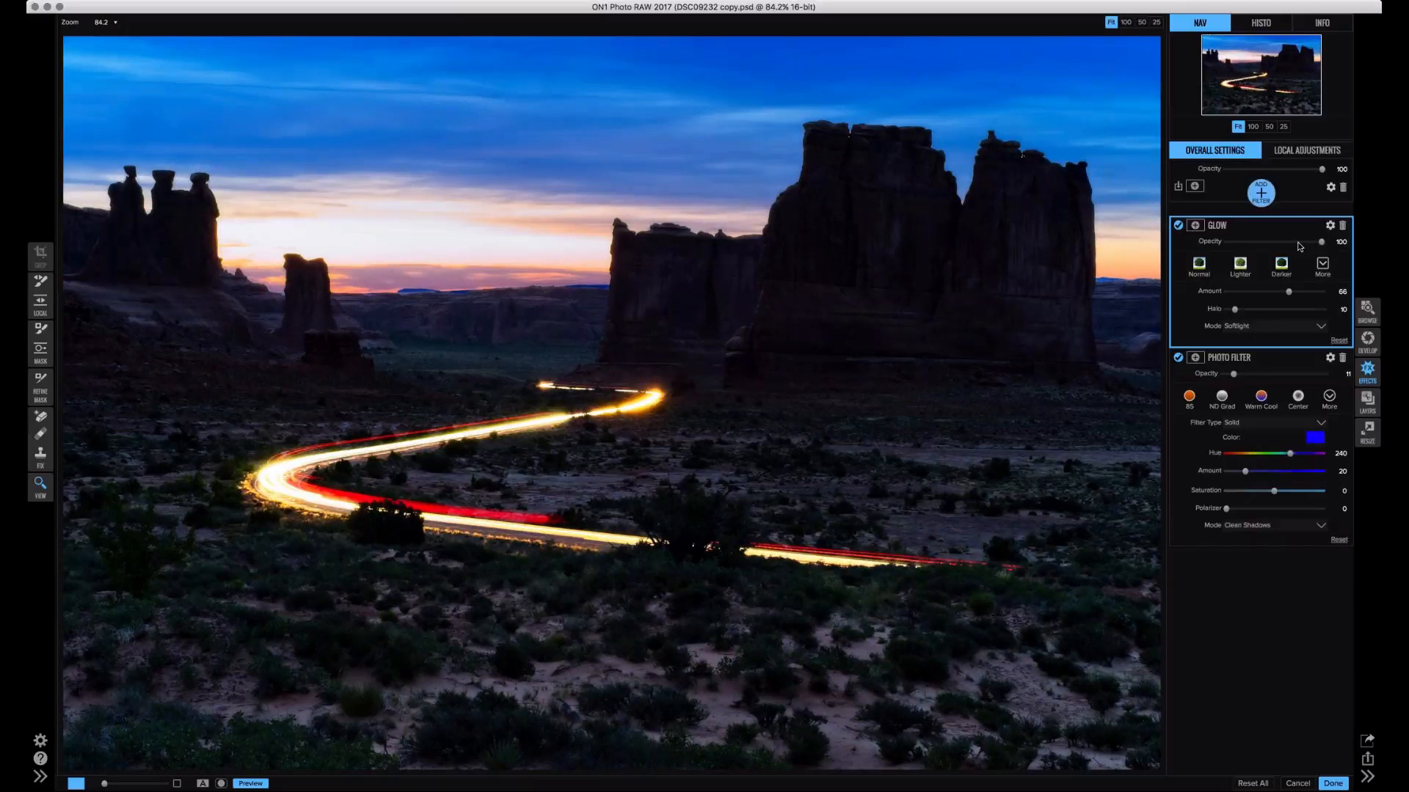
pyautogui.moveTo(1298, 242); pyautogui.dragTo(1282, 243)
pyautogui.moveTo(1294, 243); pyautogui.dragTo(1269, 246)
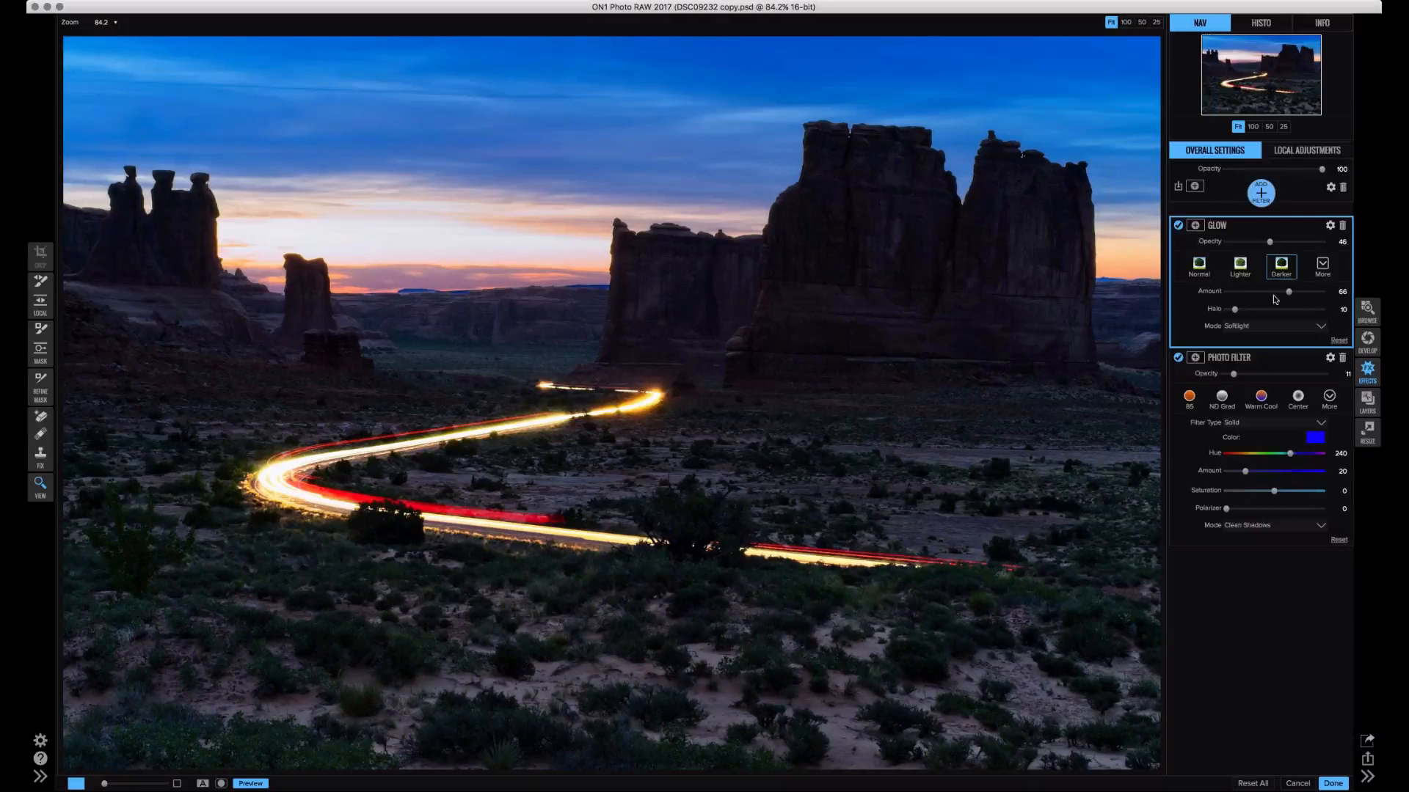
# - Add a Noise Reduction filter and examine the sky above the large rock formation at 300% magnification
pyautogui.click(1261, 195)
pyautogui.click(1301, 231)
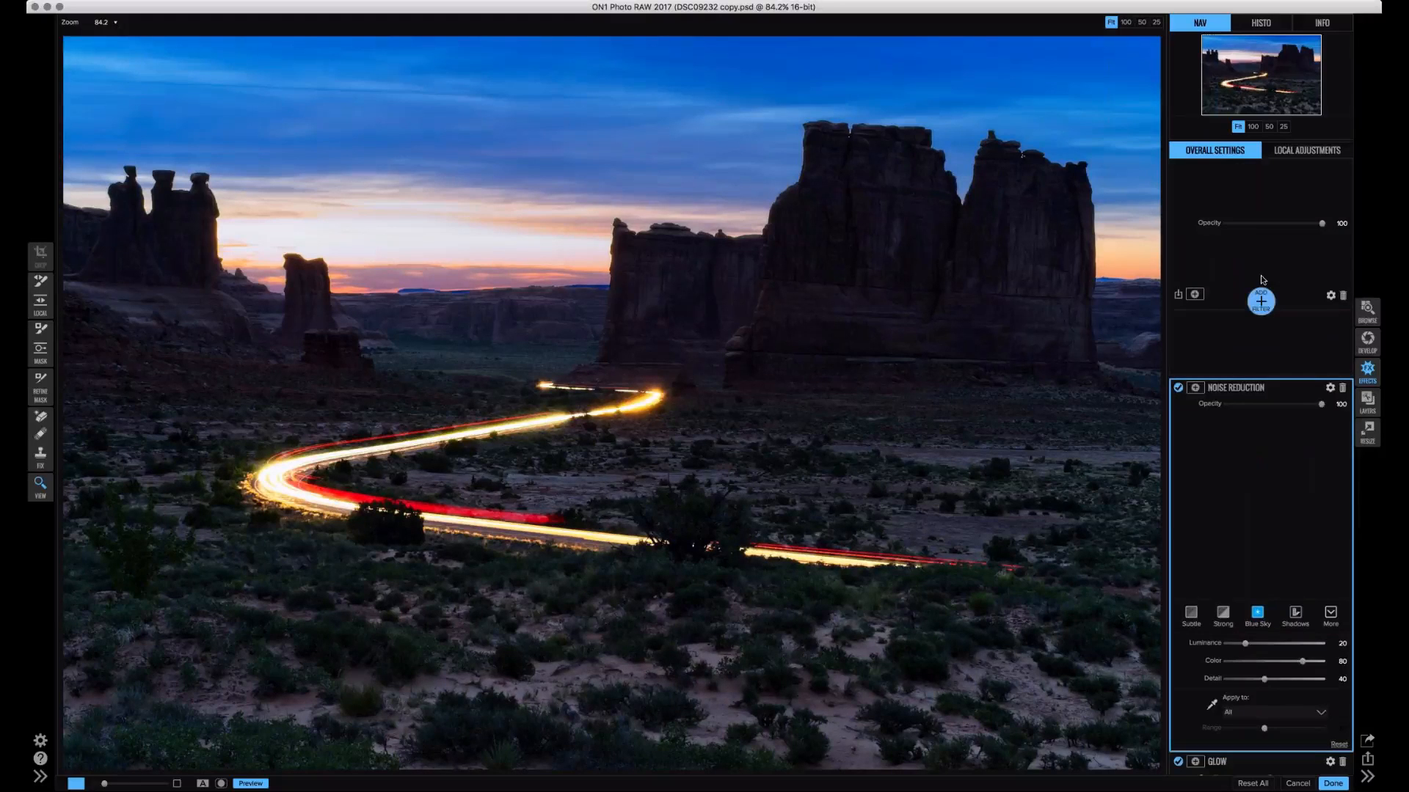
pyautogui.press('super+plus')
pyautogui.press('super+plus')
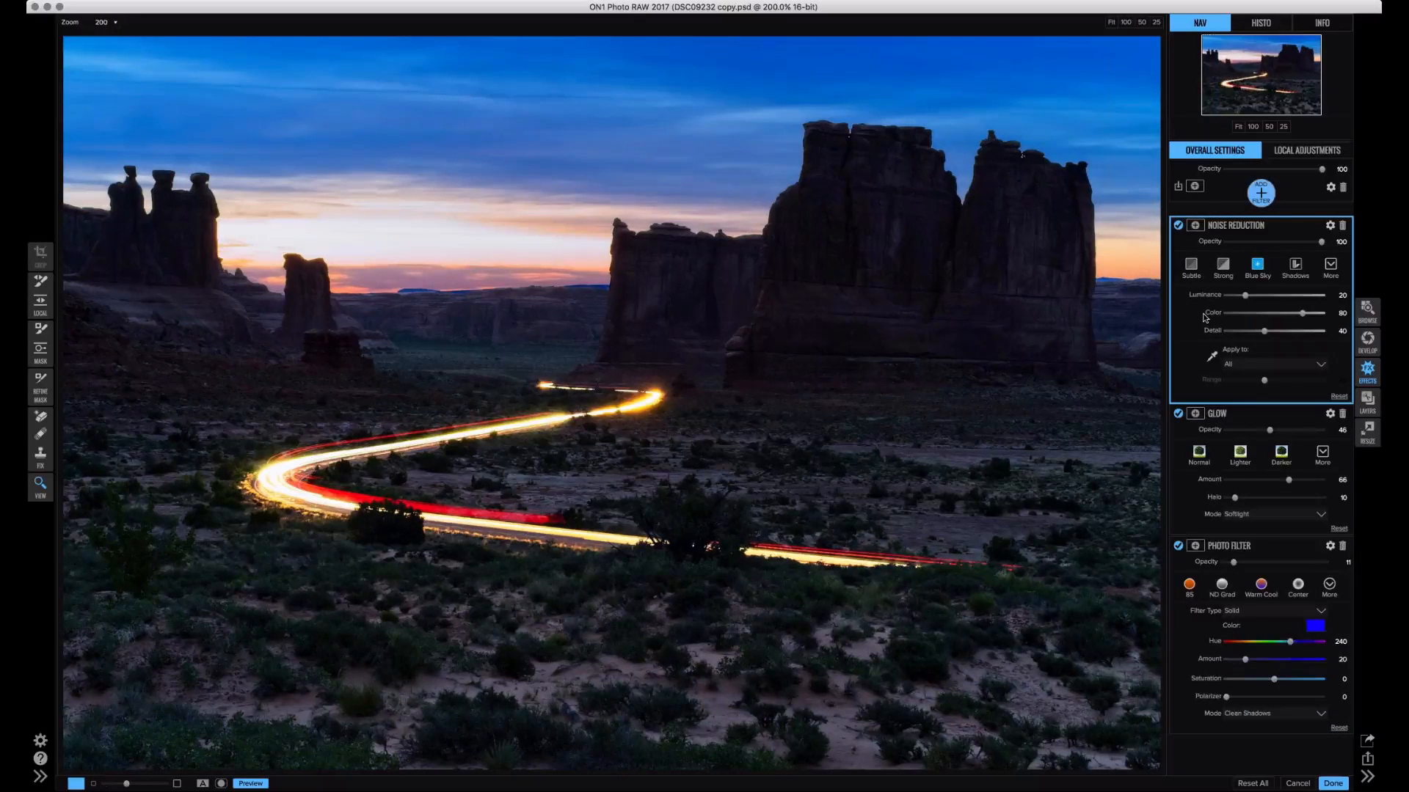
pyautogui.press('super+plus')
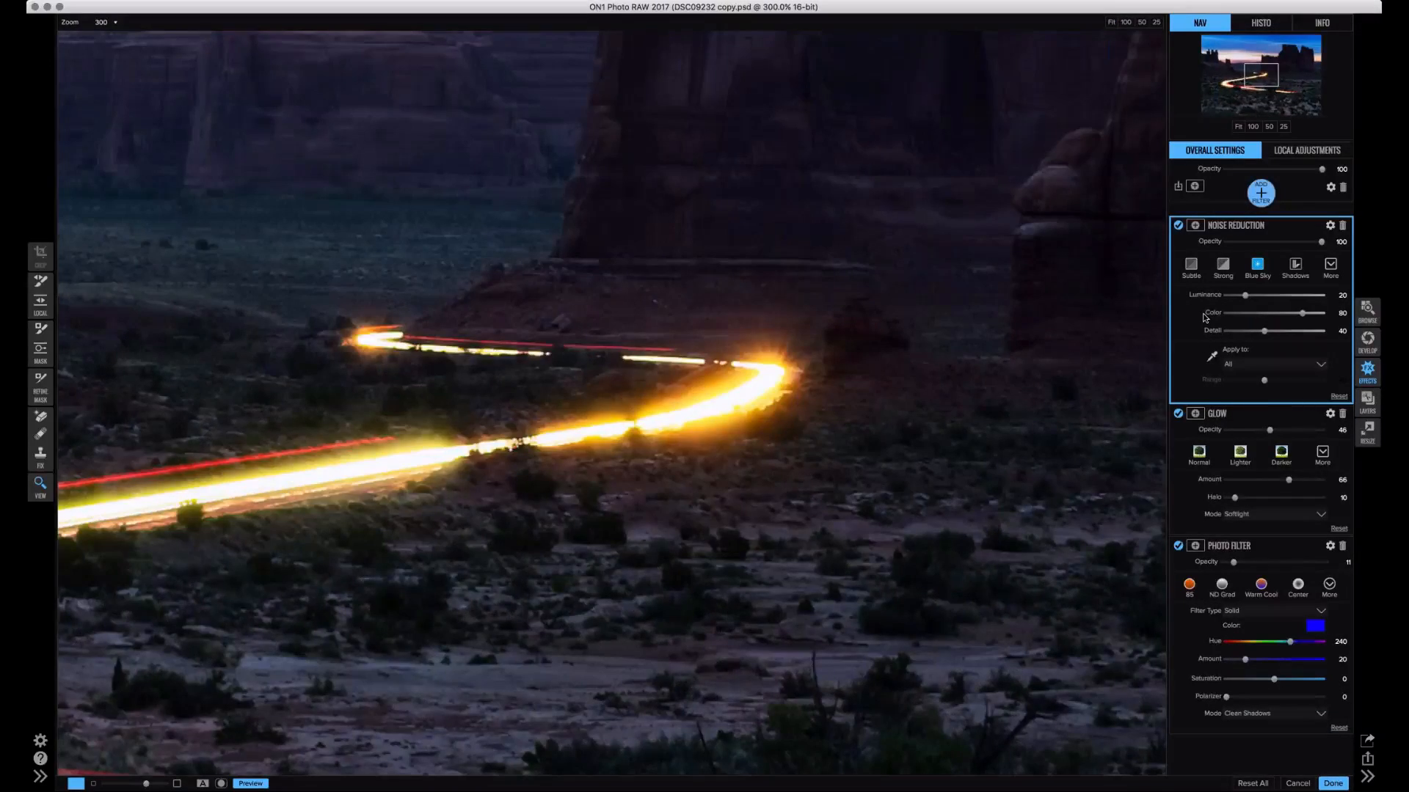
pyautogui.press('super+plus')
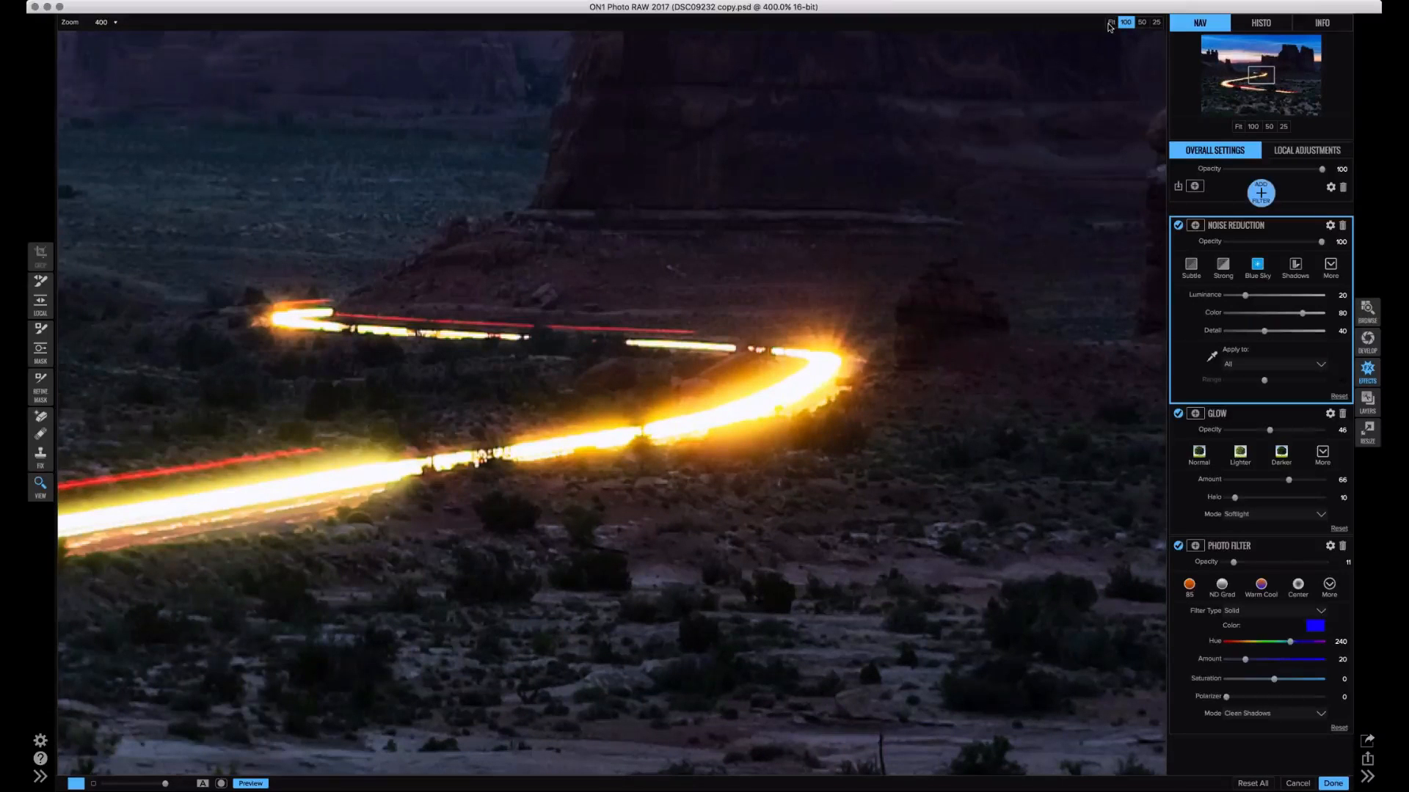
pyautogui.click(1126, 22)
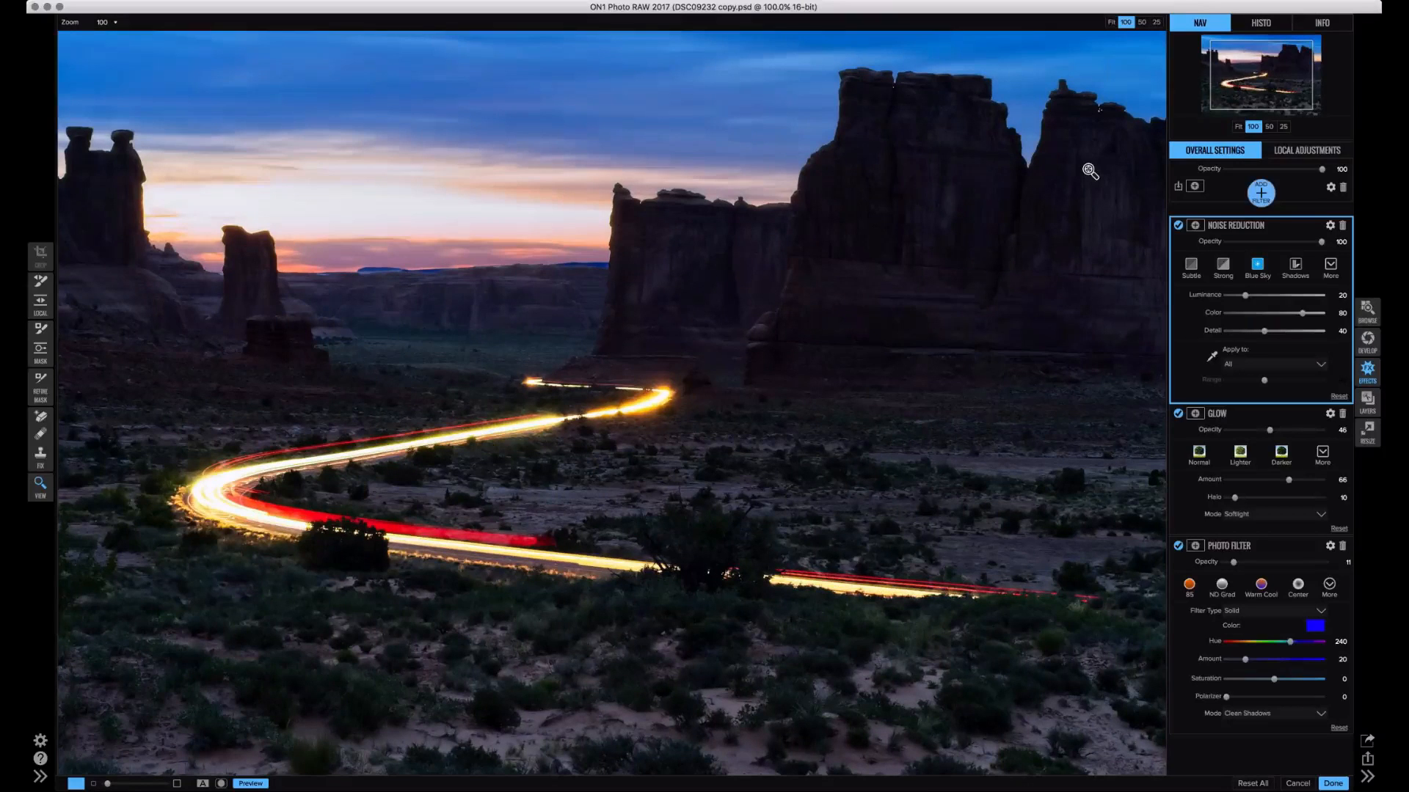
pyautogui.click(1089, 169)
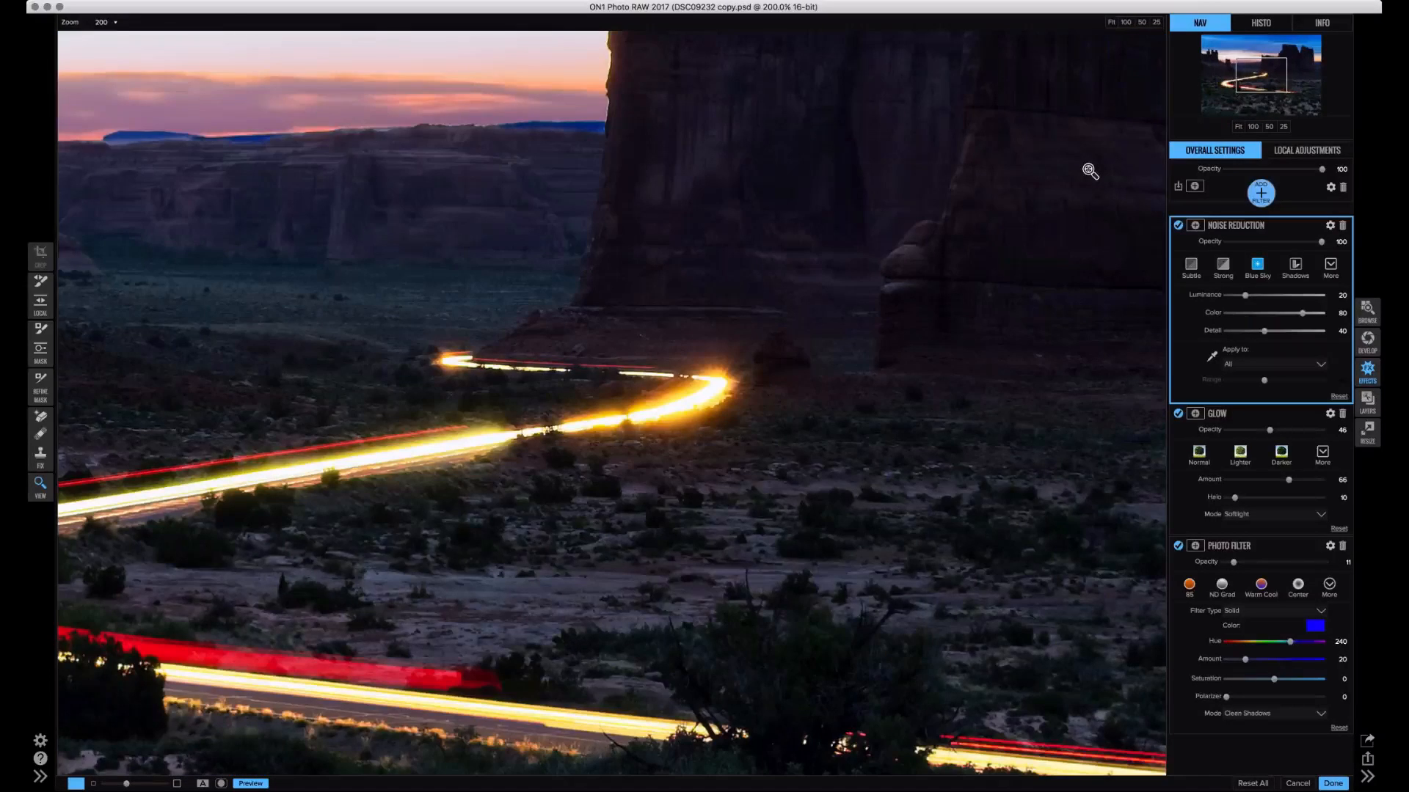
pyautogui.click(1089, 169)
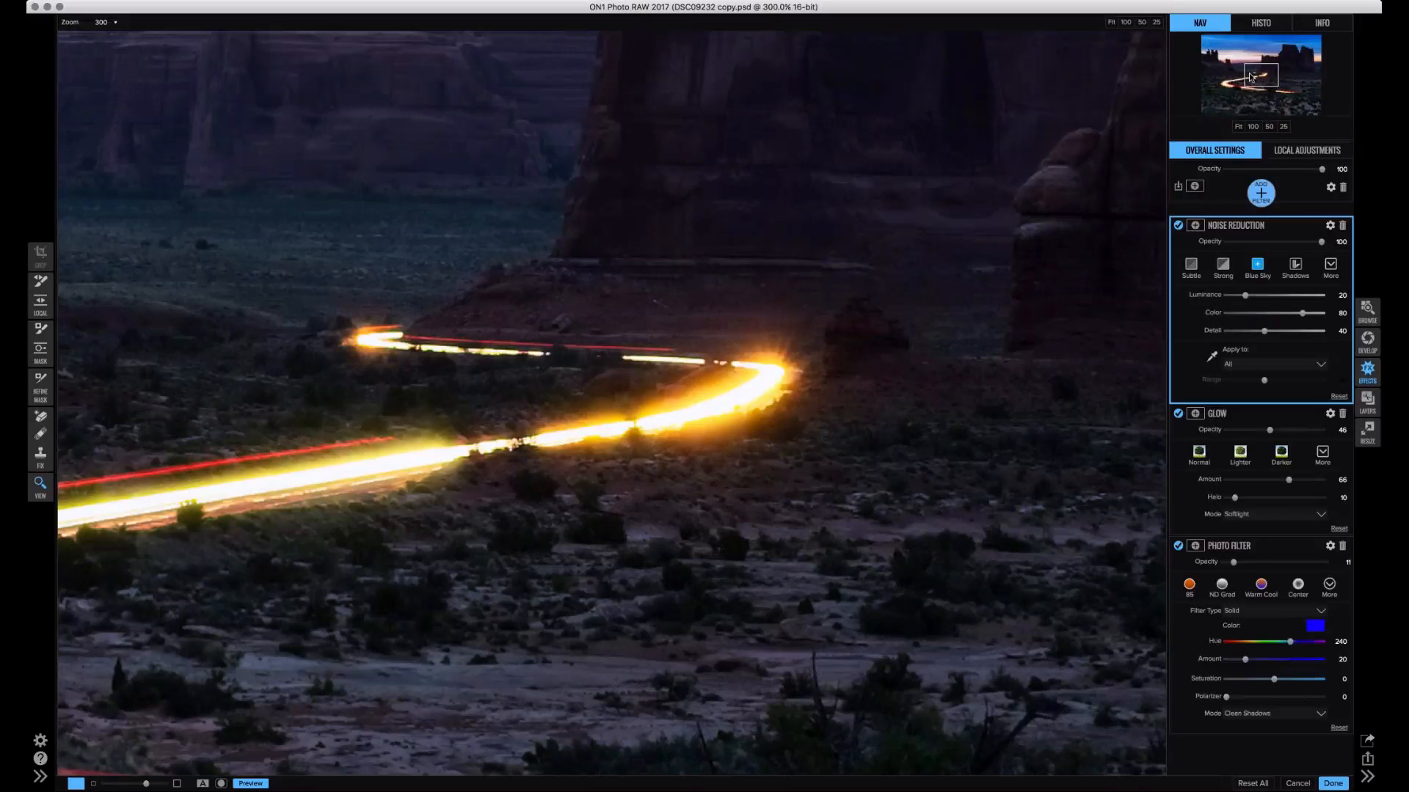
pyautogui.moveTo(1252, 77); pyautogui.dragTo(1276, 47)
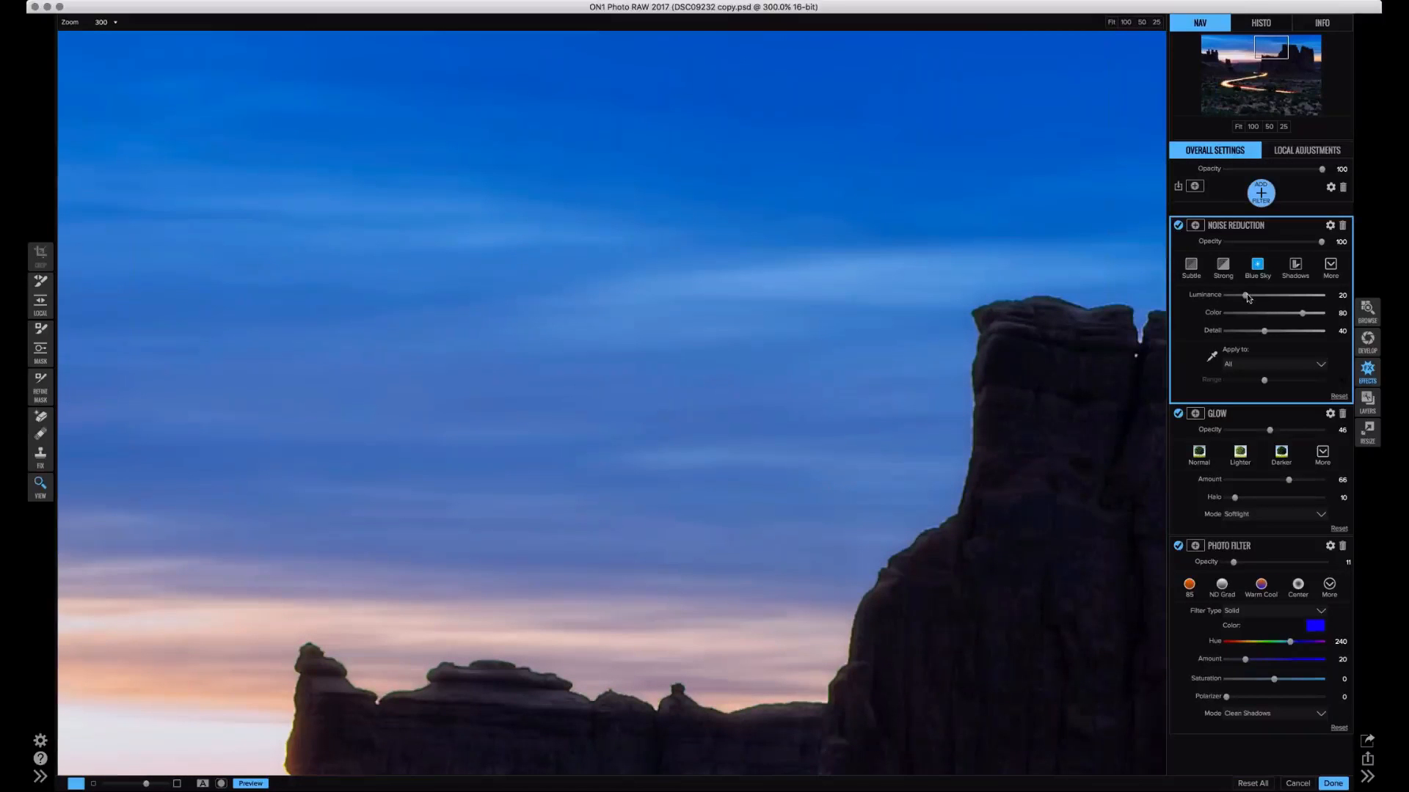
# - Adjust the Luminance, Color and Detail of the noise reduction on the sky and apply the effects to New Sky
pyautogui.moveTo(1247, 297); pyautogui.dragTo(1175, 300)
pyautogui.moveTo(1228, 297); pyautogui.dragTo(1278, 304)
pyautogui.click(1276, 313)
pyautogui.click(1303, 314)
pyautogui.moveTo(1264, 331); pyautogui.dragTo(1263, 331)
pyautogui.click(1251, 331)
pyautogui.moveTo(1245, 334); pyautogui.dragTo(1232, 331)
pyautogui.press('super+0')
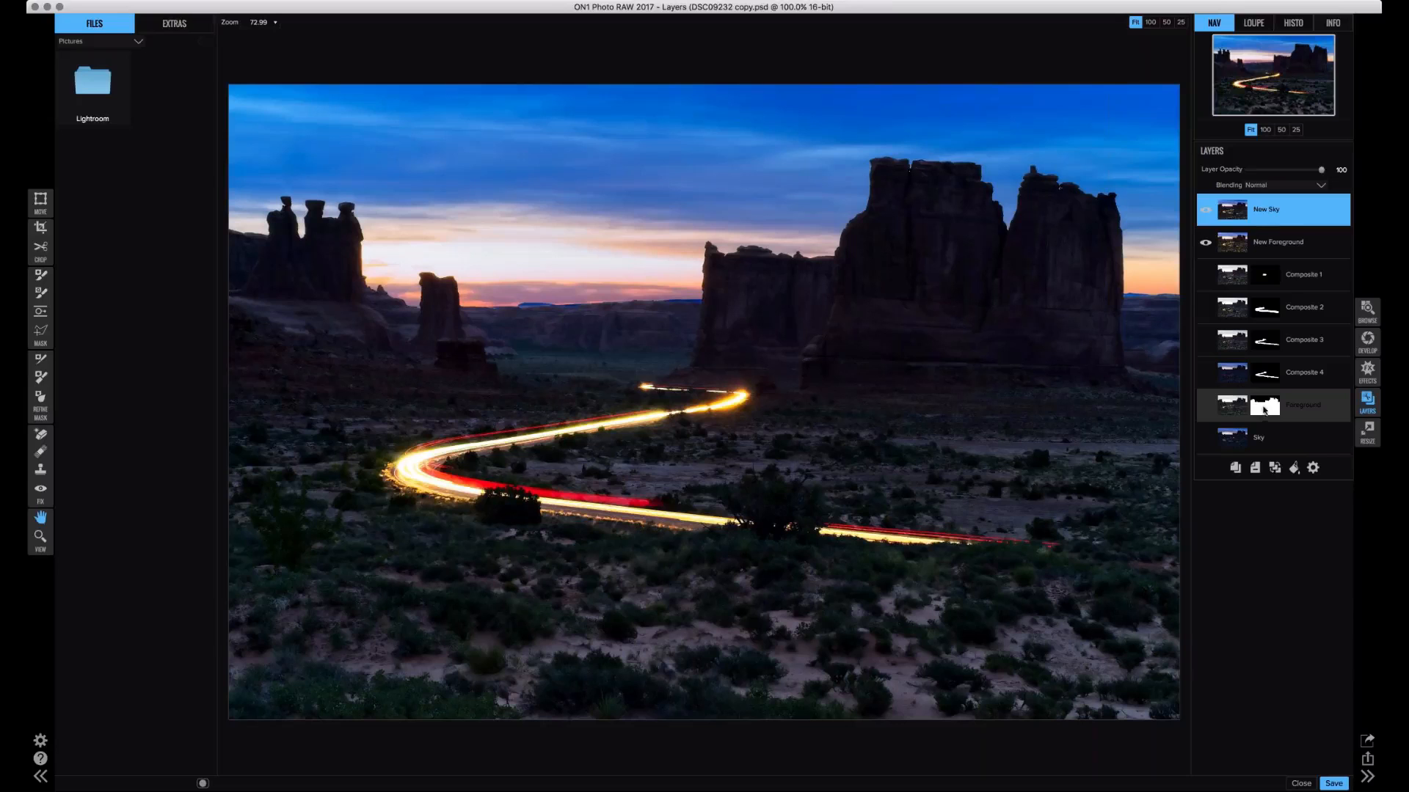
# - Copy the Foreground layer's mask onto the New Sky layer and invert it so only the sky shows
pyautogui.click(1264, 409)
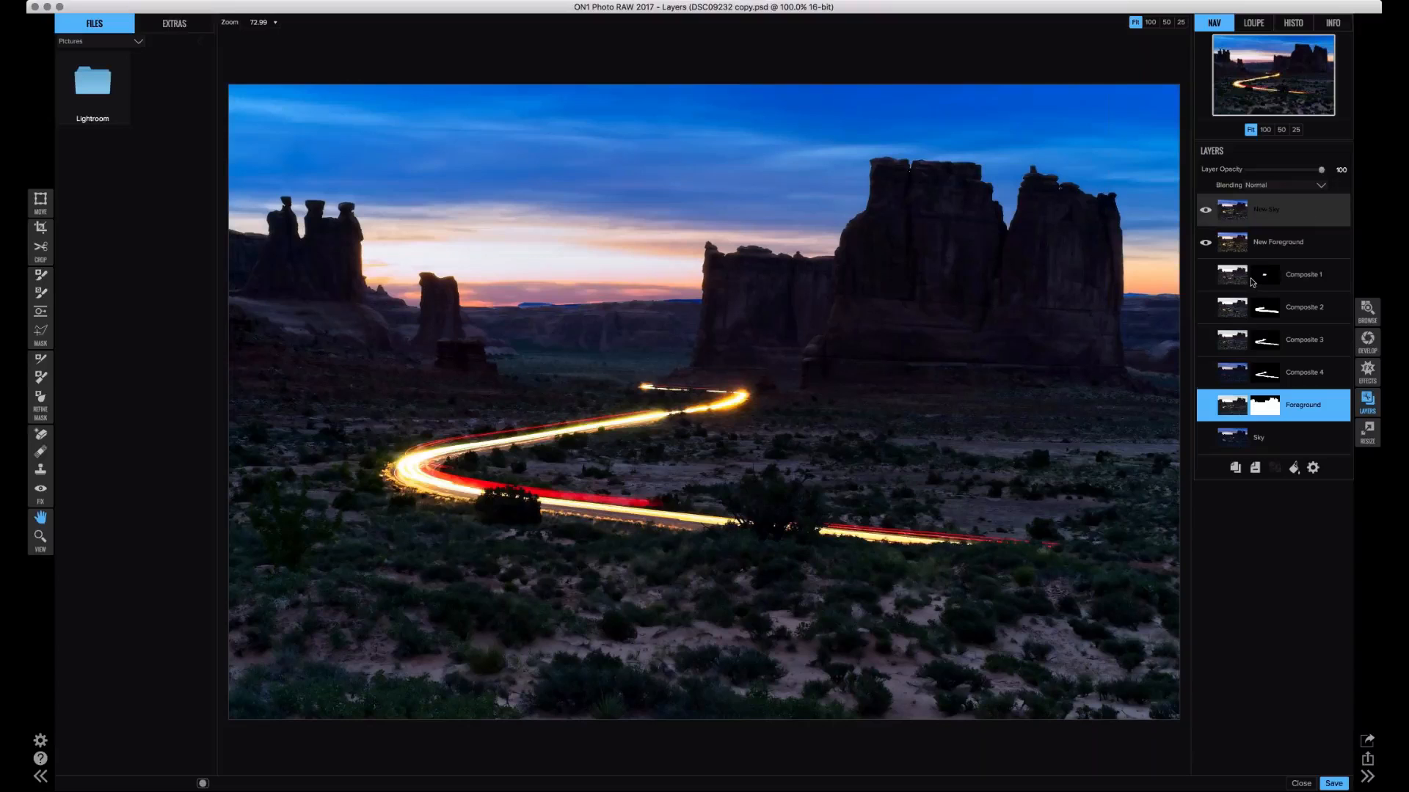
pyautogui.click(1297, 209)
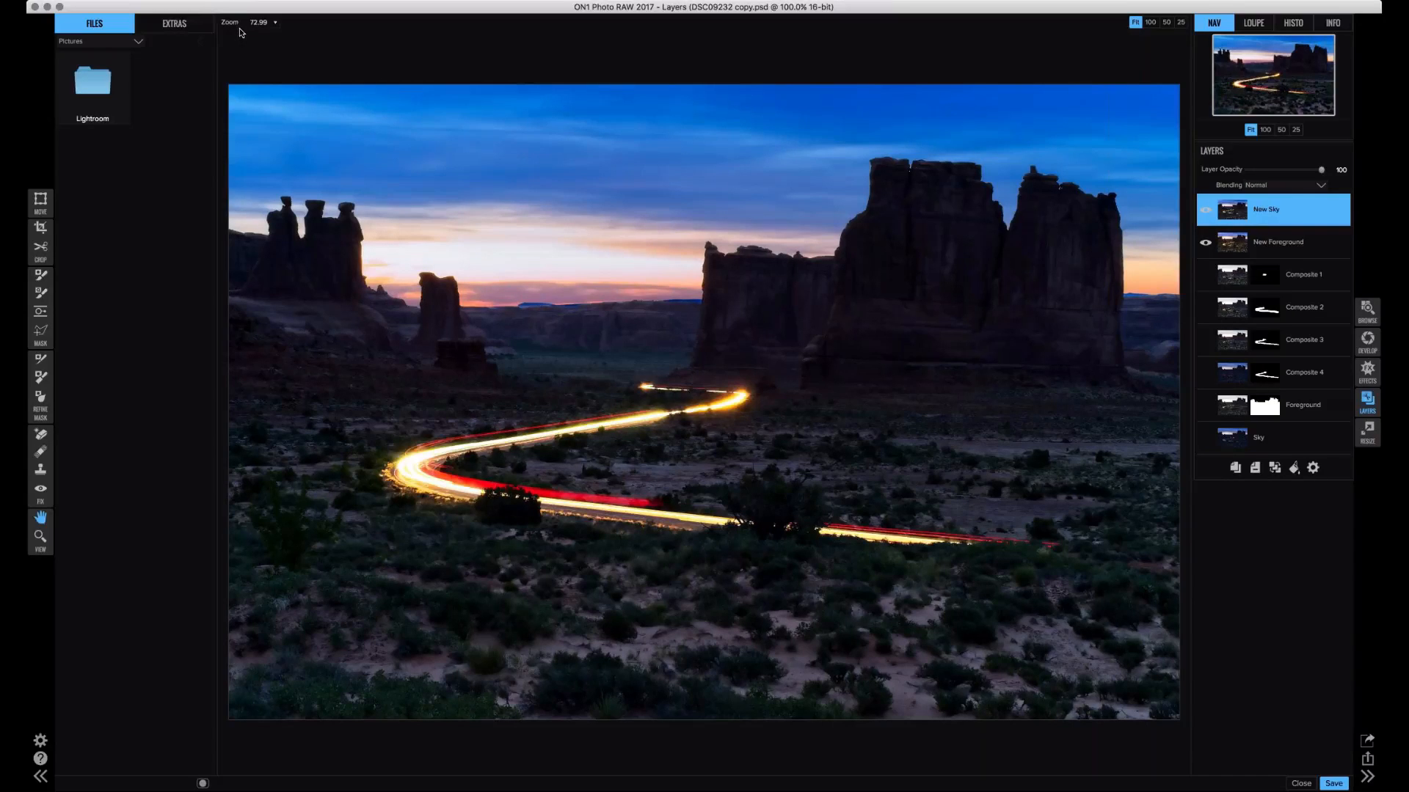
pyautogui.press('shift+super+v')
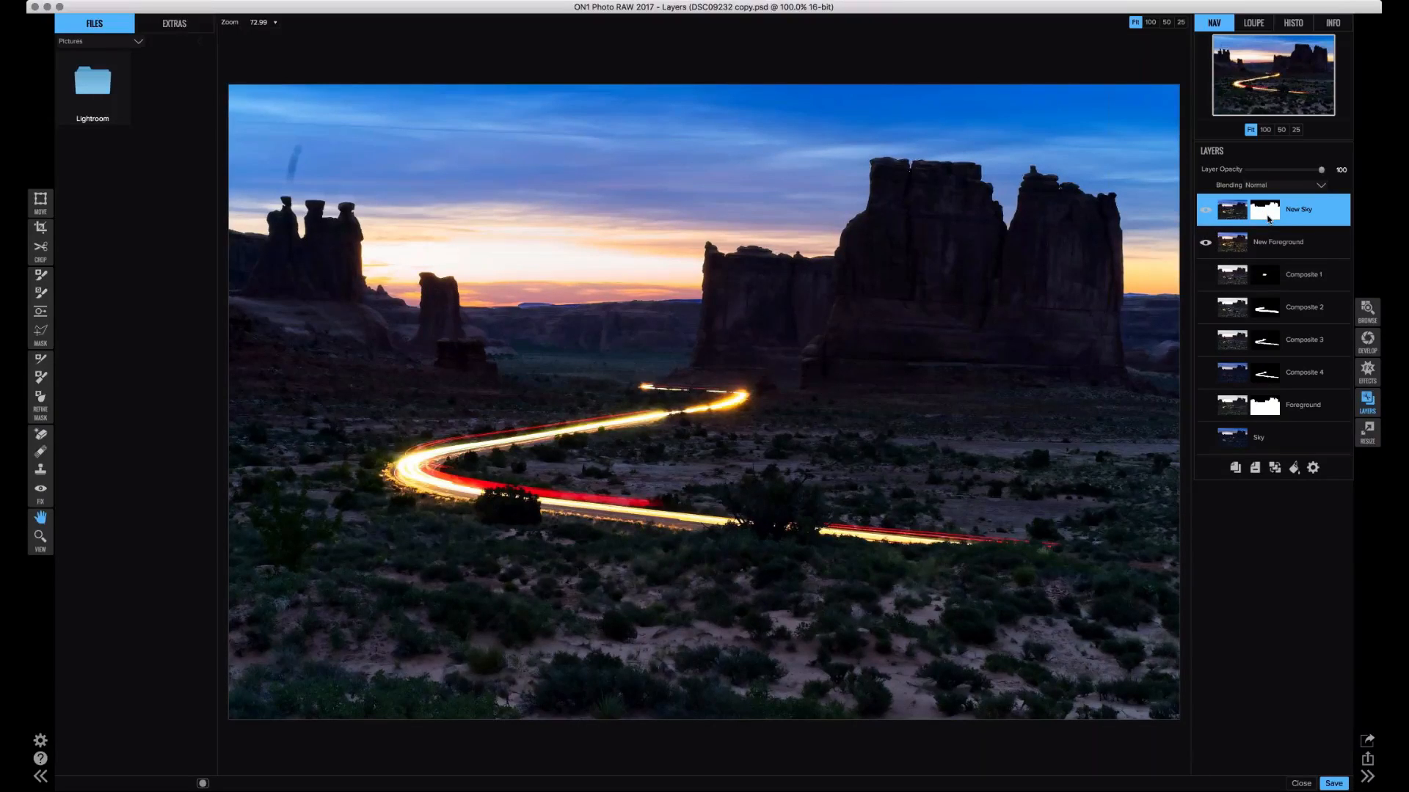
pyautogui.press('super+i')
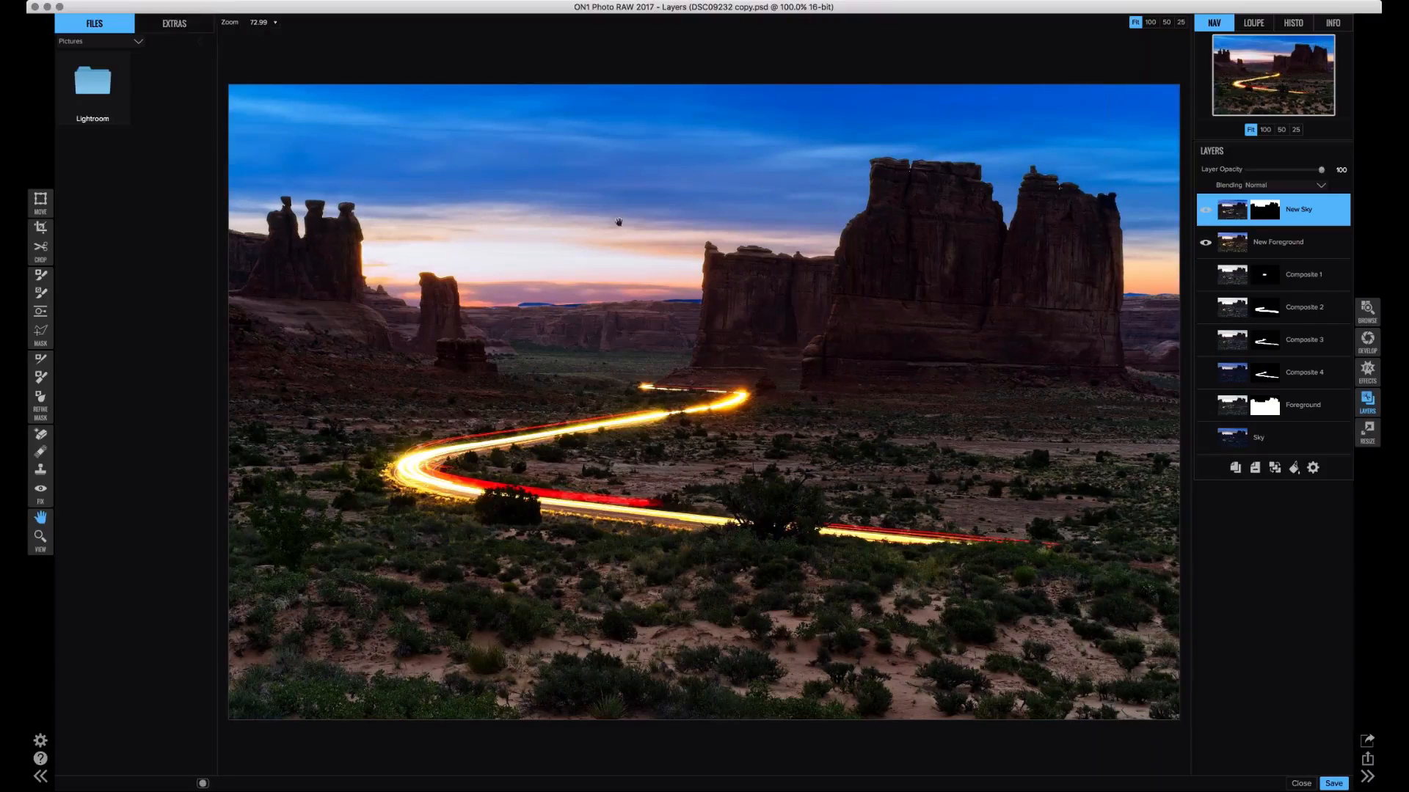
# - Lower the opacity of the New Sky layer to 81
pyautogui.click(1297, 170)
pyautogui.moveTo(1298, 171)
pyautogui.mouseDown()
pyautogui.moveTo(1274, 170)
pyautogui.moveTo(1313, 172)
pyautogui.mouseUp()
pyautogui.moveTo(1307, 171); pyautogui.dragTo(1306, 172)
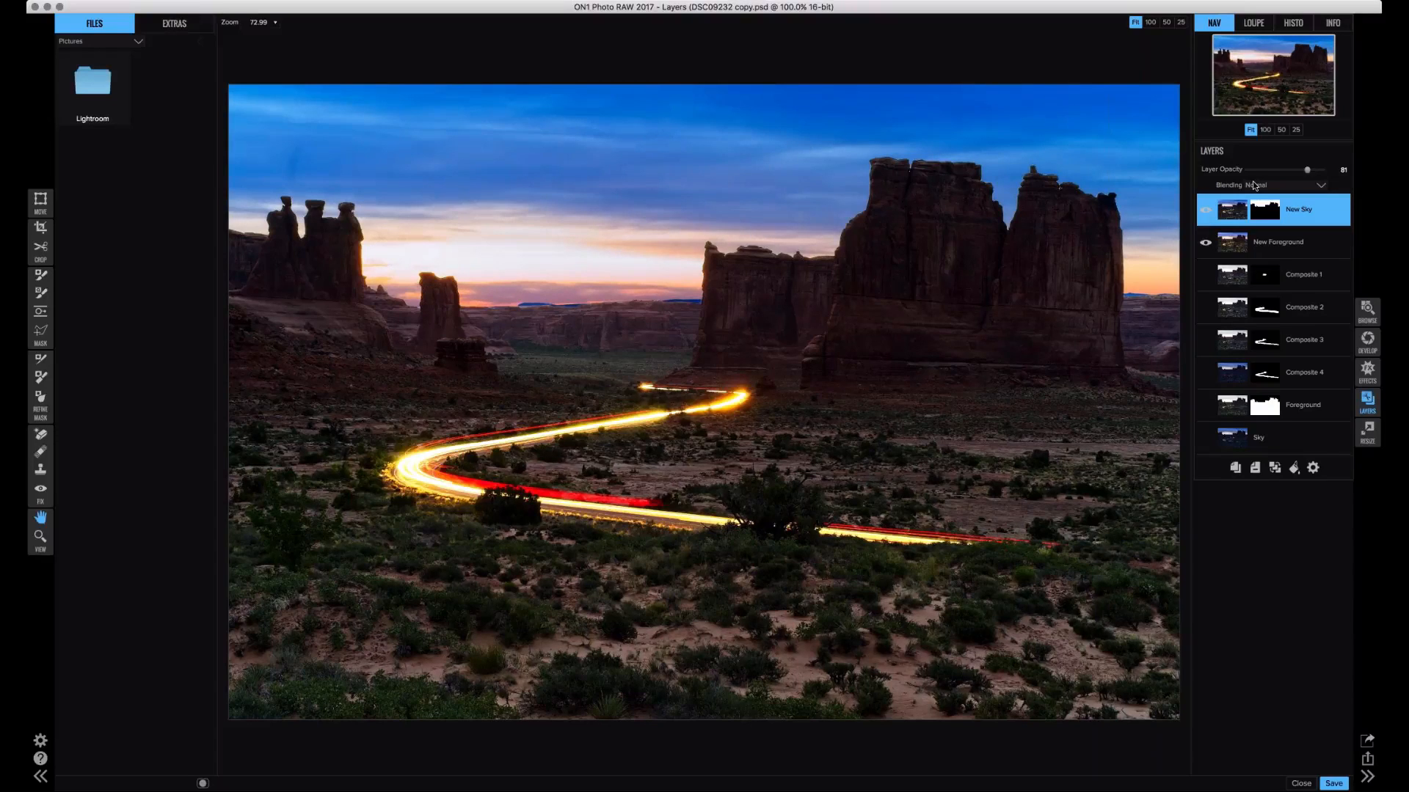
# - Stamp the visible layers into a new top layer and retouch the dark smudge above the three rock pillars with a size 90 brush
pyautogui.press('super+j')
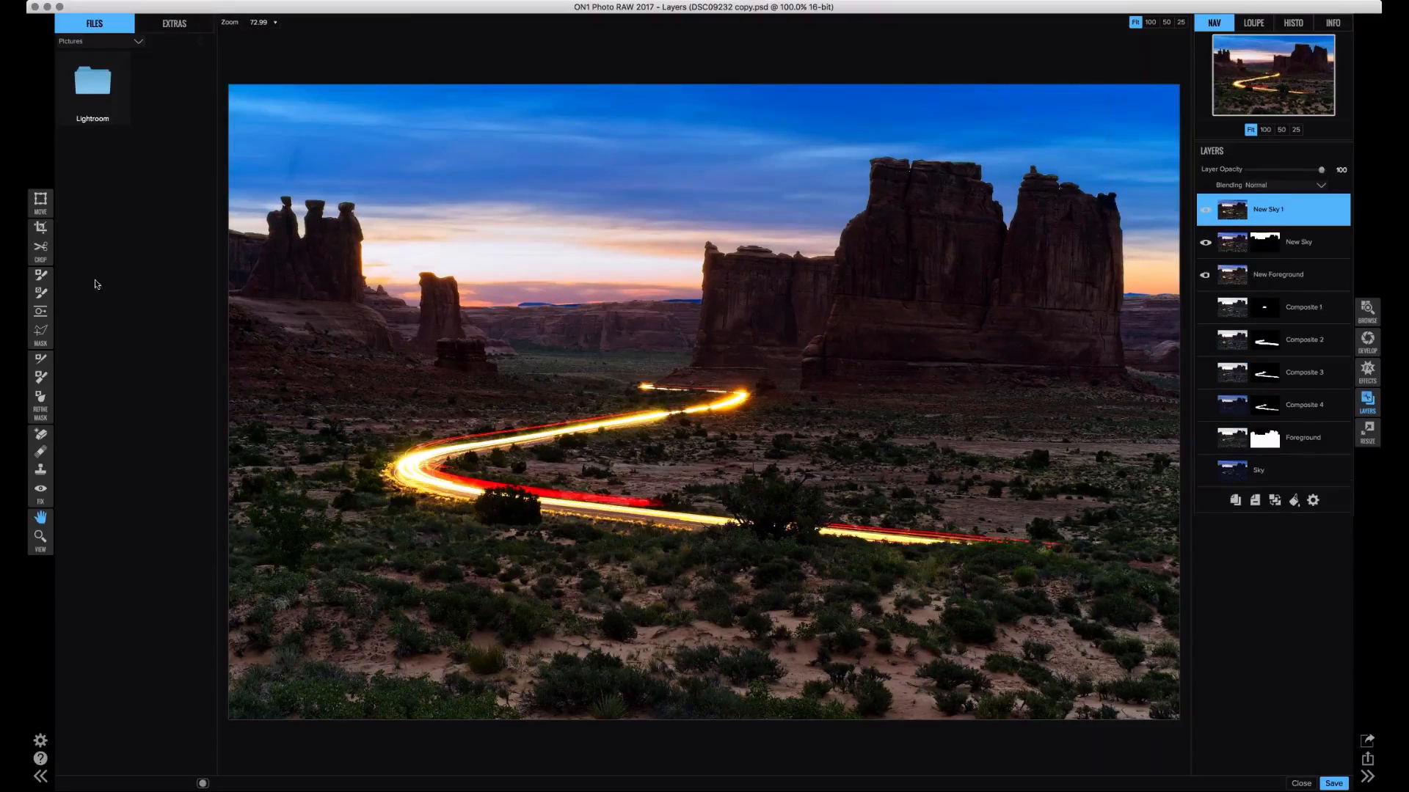
pyautogui.click(41, 452)
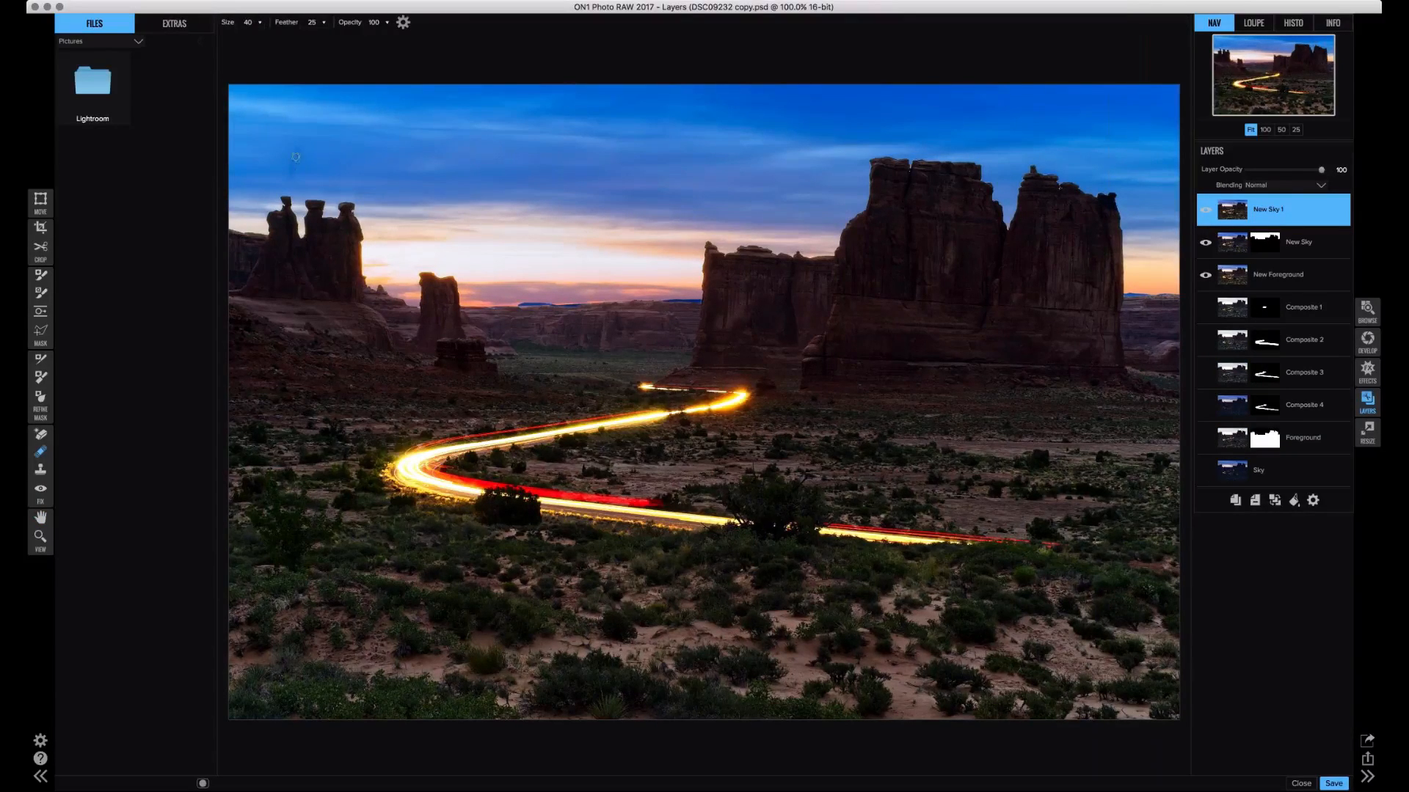
pyautogui.press(']')
pyautogui.press(']')
pyautogui.press(']')
pyautogui.press(']')
pyautogui.press(']')
pyautogui.moveTo(295, 151); pyautogui.dragTo(298, 164)
pyautogui.click(297, 173)
# - Hide the stamped, New Sky and New Foreground layers and show only Sky and Foreground to inspect the rock's edge at 400%
pyautogui.press('super+equal')
pyautogui.click(1298, 46)
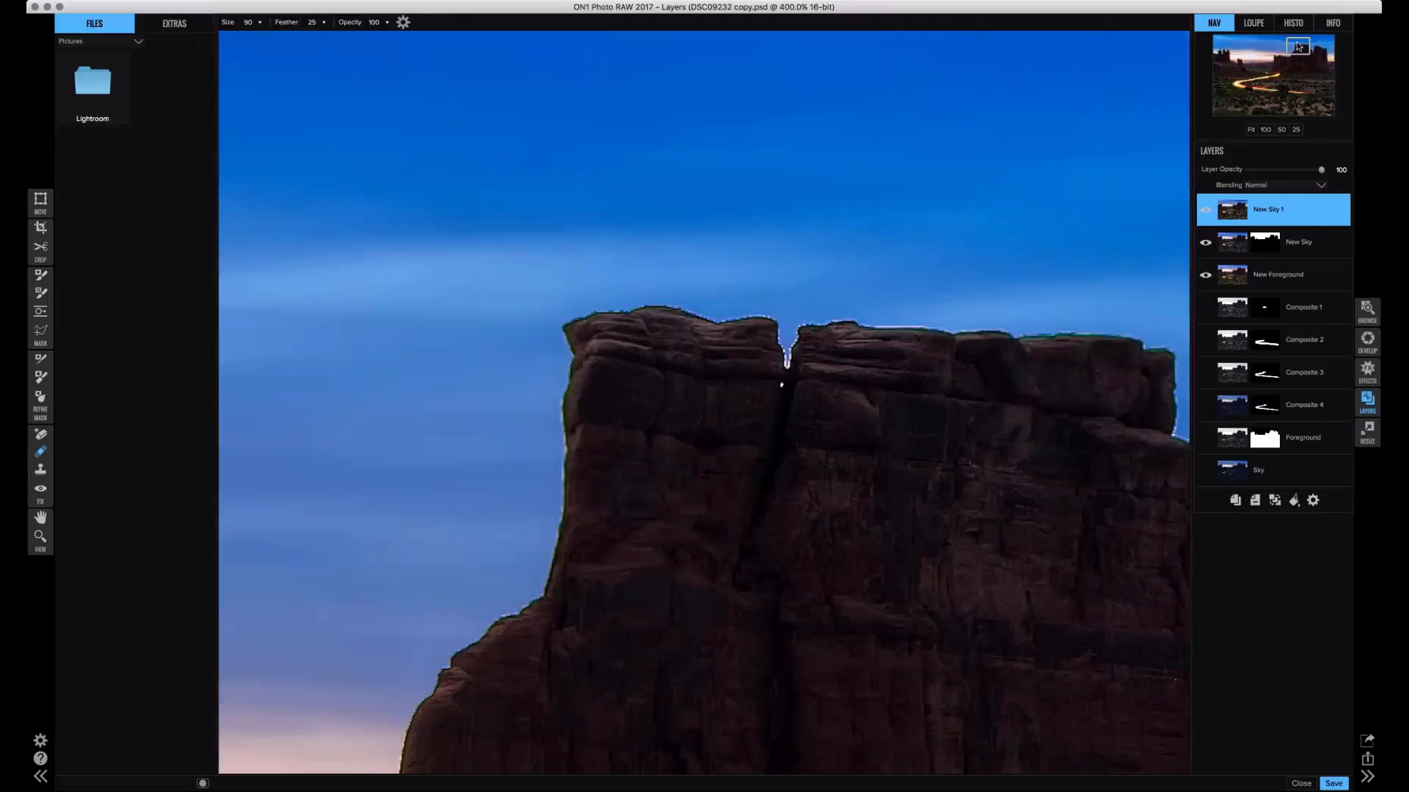
pyautogui.moveTo(1298, 46); pyautogui.dragTo(1302, 41)
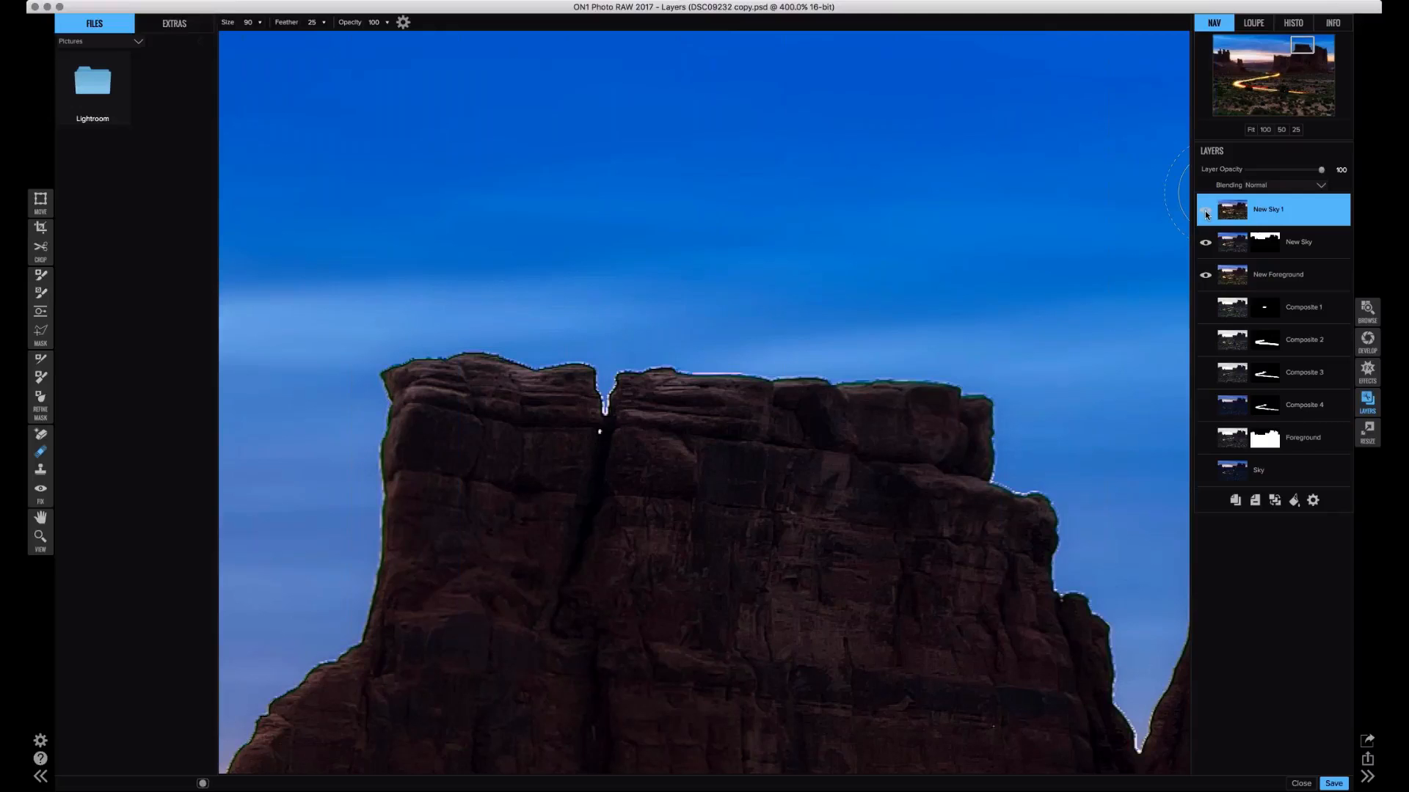
pyautogui.click(1205, 242)
pyautogui.click(1206, 275)
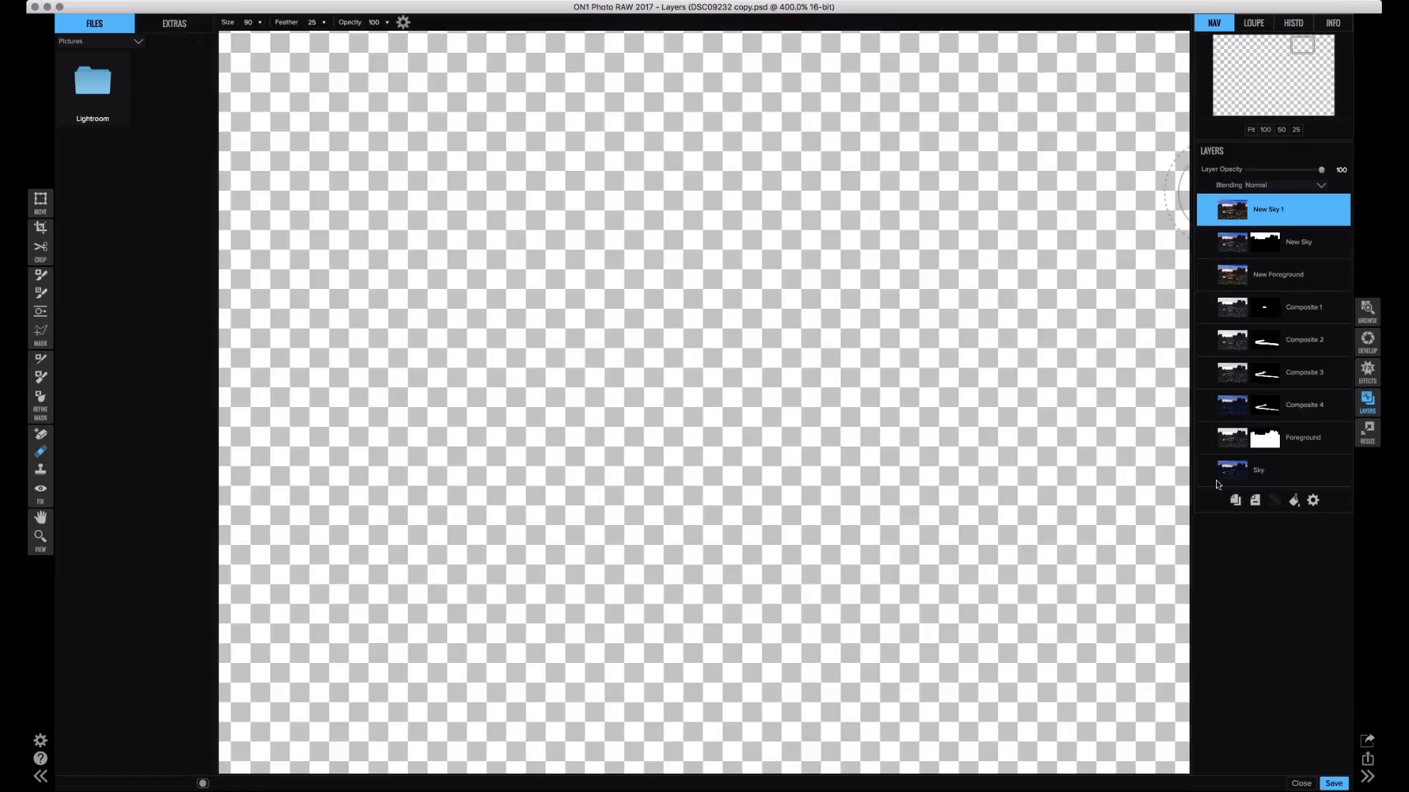
pyautogui.click(1206, 470)
pyautogui.click(1205, 438)
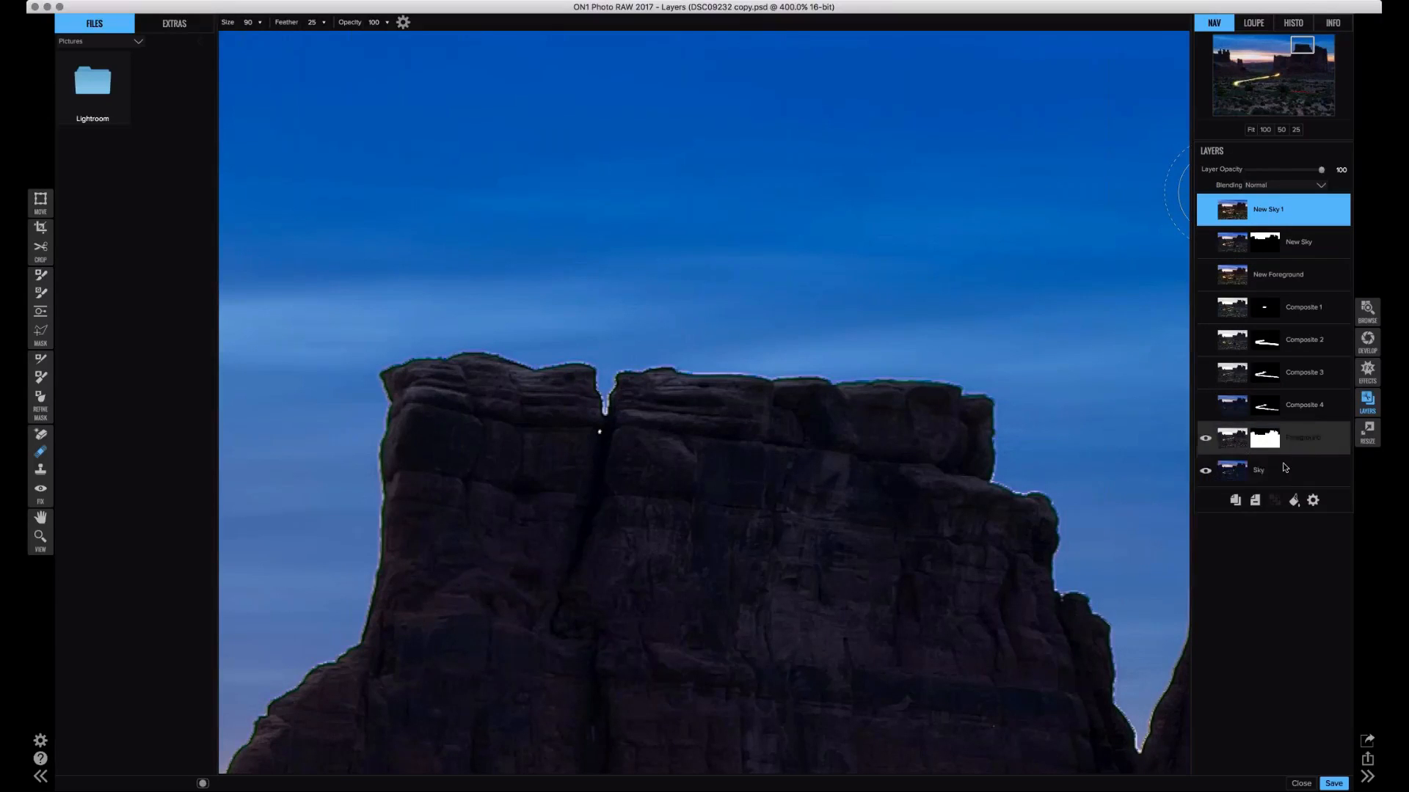
# - Chisel the Foreground layer's mask above the big rock's top edge in Remove mode with size 90 and amount 1
pyautogui.click(1226, 460)
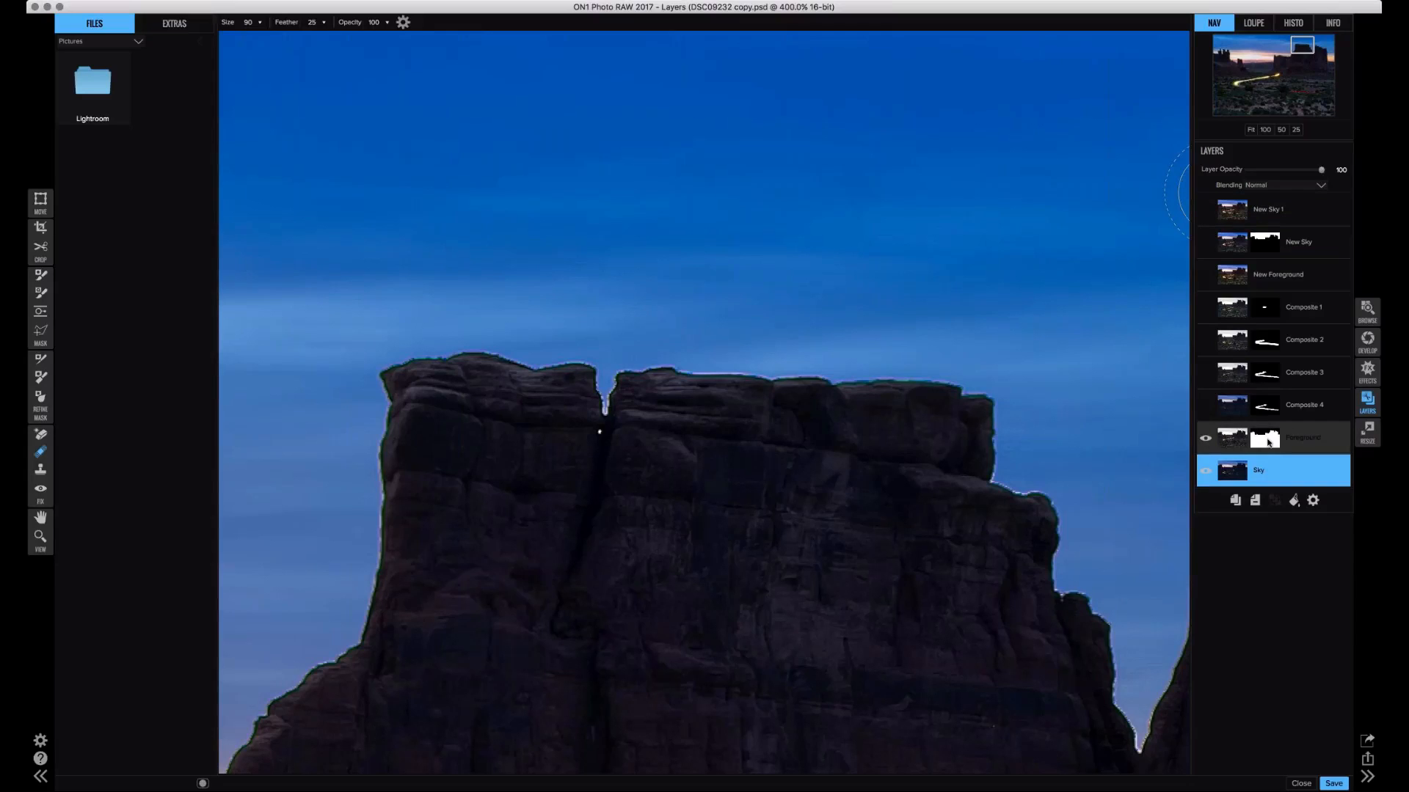
pyautogui.click(1231, 441)
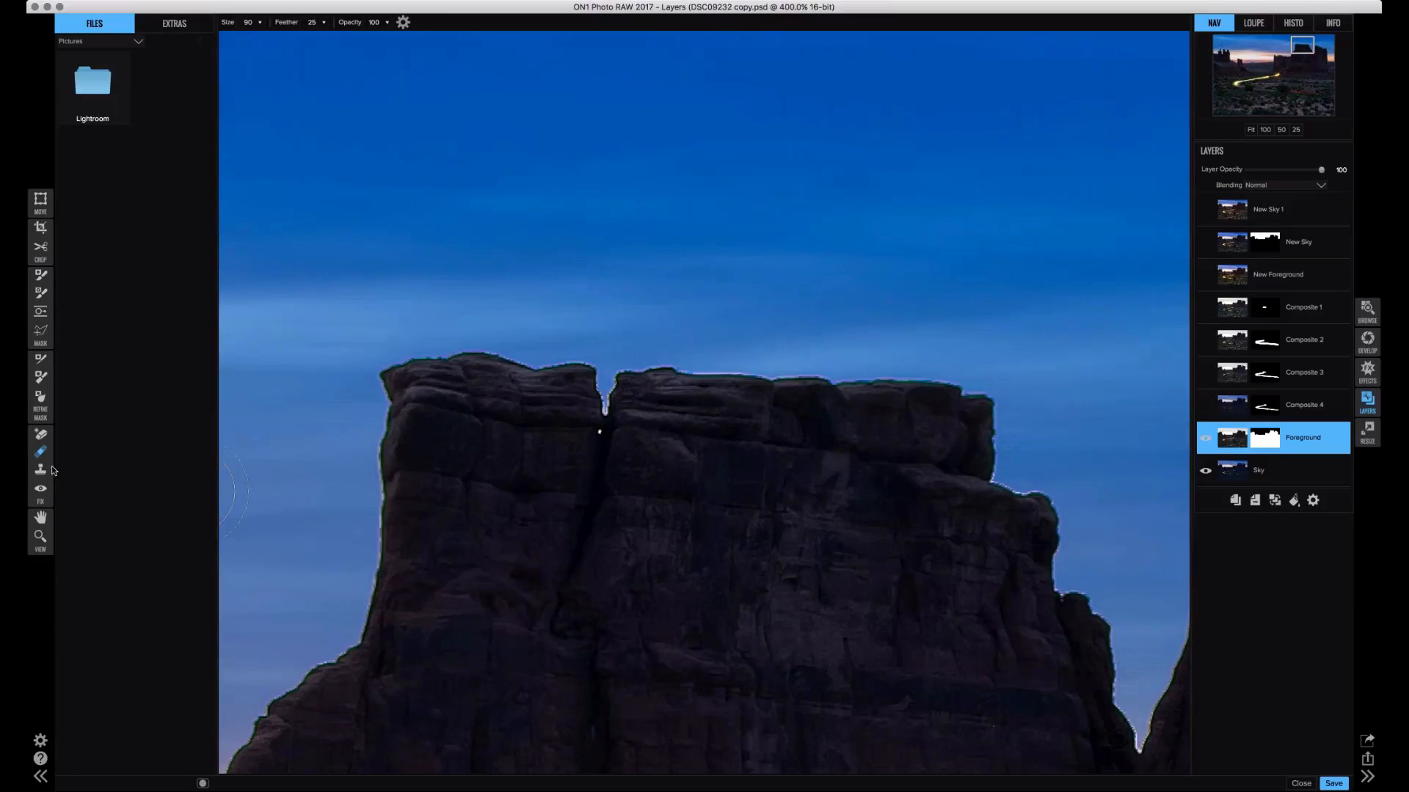
pyautogui.click(41, 377)
pyautogui.press('[')
pyautogui.press('[')
pyautogui.press('[')
pyautogui.press('[')
pyautogui.press('[')
pyautogui.press('[')
pyautogui.press('[')
pyautogui.press('[')
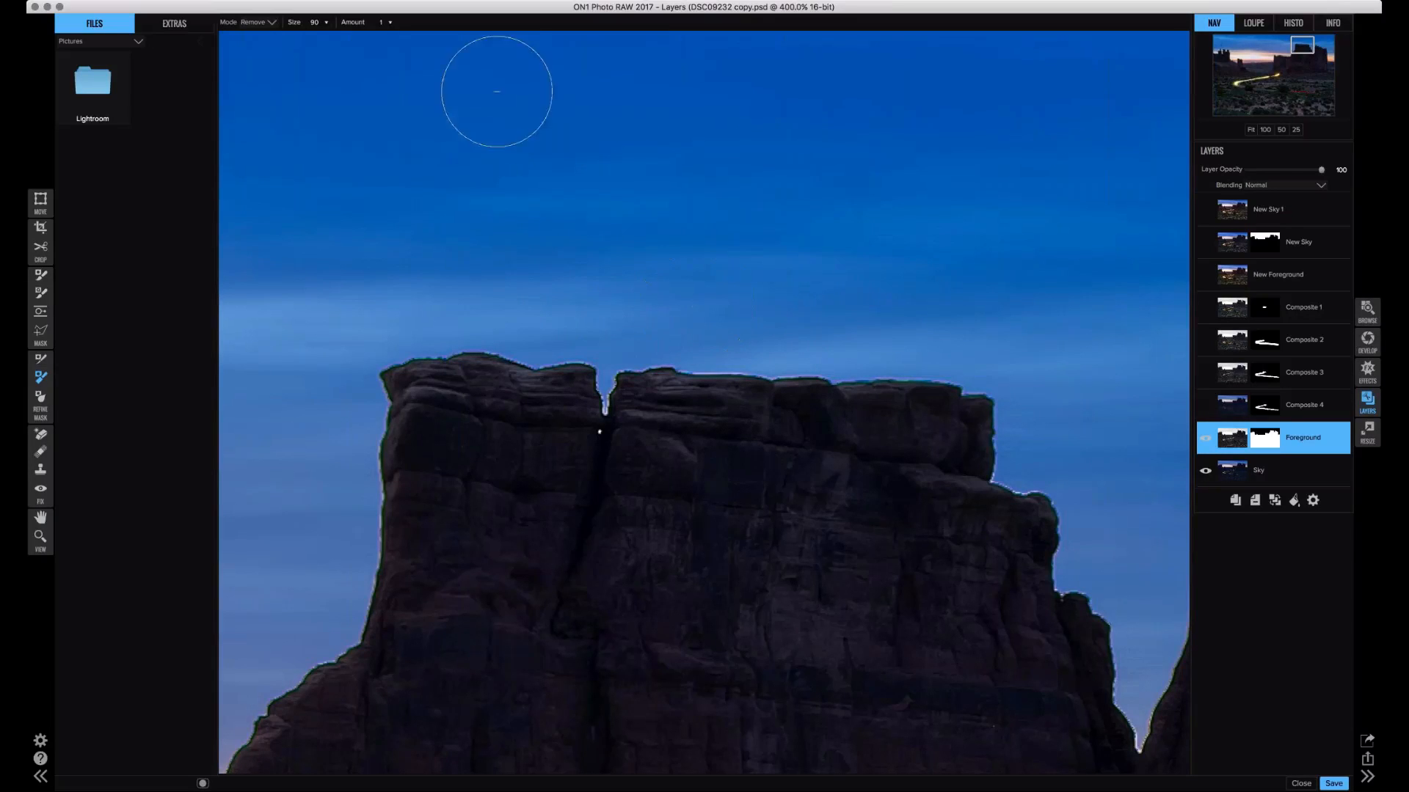
pyautogui.click(381, 22)
pyautogui.write('1')
pyautogui.press('Return')
pyautogui.moveTo(734, 358); pyautogui.dragTo(701, 355)
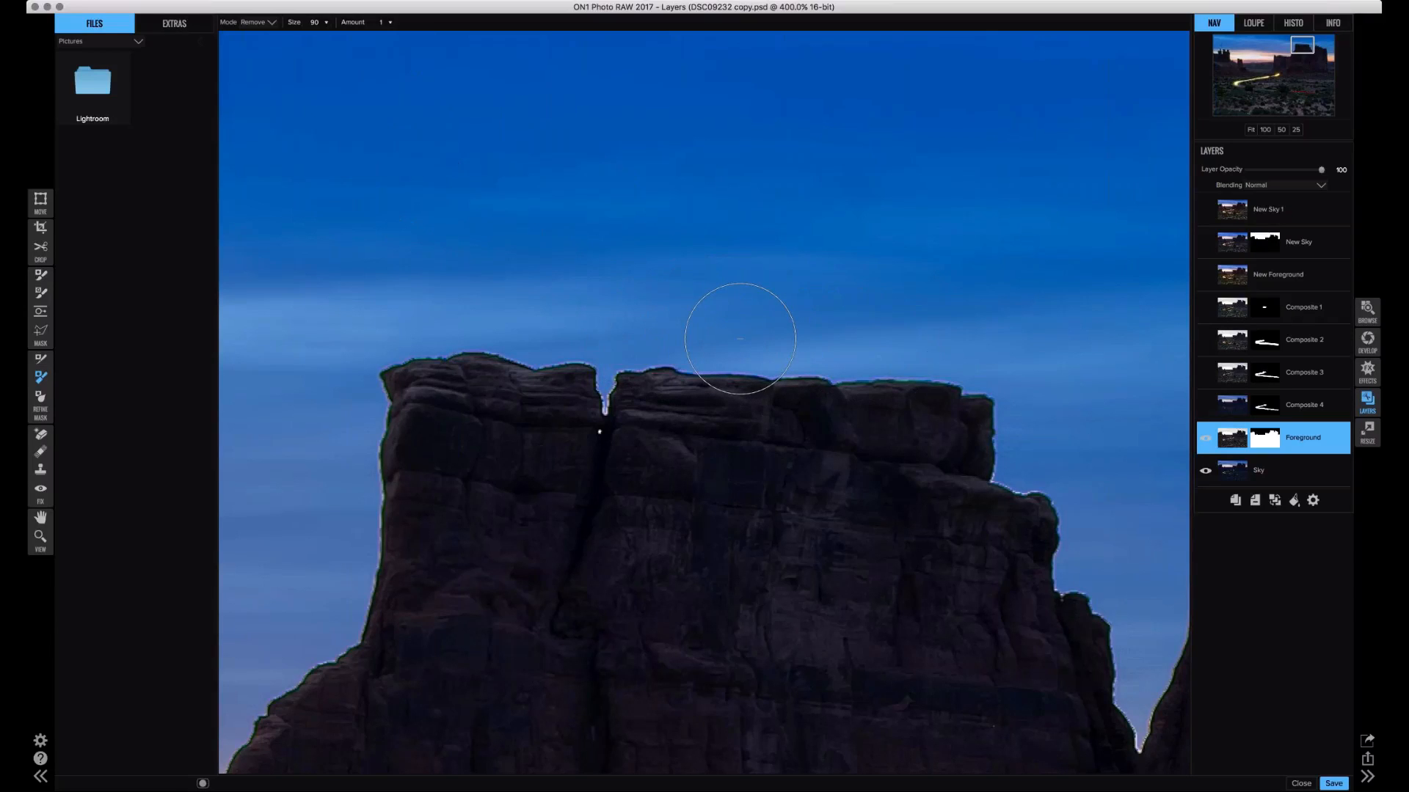
# - Chisel the halo off the top and right edges of the big rock on the Foreground mask with a size 30 brush
pyautogui.press('[')
pyautogui.press('[')
pyautogui.press('[')
pyautogui.press('[')
pyautogui.press('[')
pyautogui.press('[')
pyautogui.moveTo(533, 364)
pyautogui.mouseDown()
pyautogui.moveTo(480, 341)
pyautogui.moveTo(380, 366)
pyautogui.mouseUp()
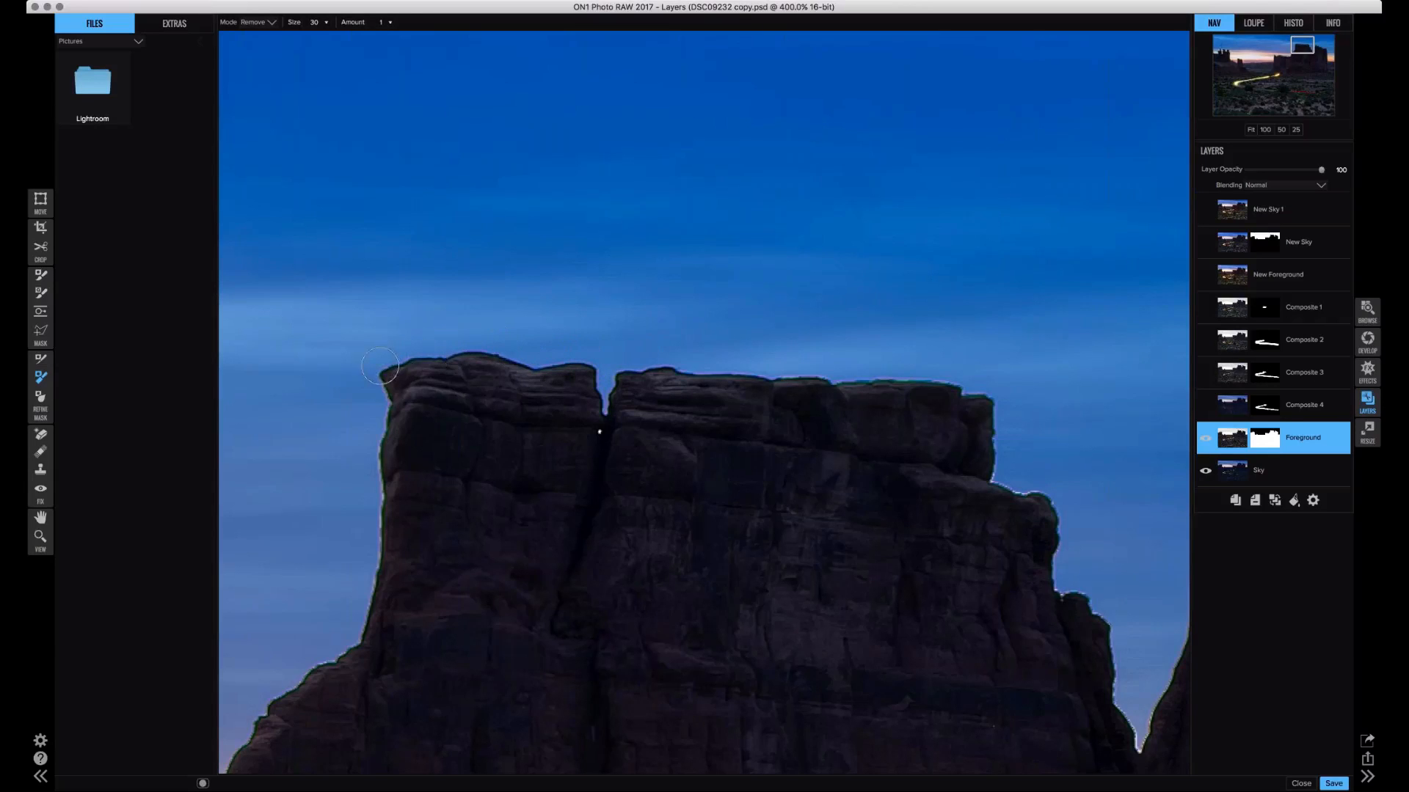
pyautogui.moveTo(743, 369)
pyautogui.mouseDown()
pyautogui.moveTo(824, 362)
pyautogui.moveTo(860, 369)
pyautogui.moveTo(839, 376)
pyautogui.moveTo(953, 373)
pyautogui.moveTo(989, 390)
pyautogui.moveTo(1003, 478)
pyautogui.moveTo(1056, 506)
pyautogui.moveTo(1058, 583)
pyautogui.mouseUp()
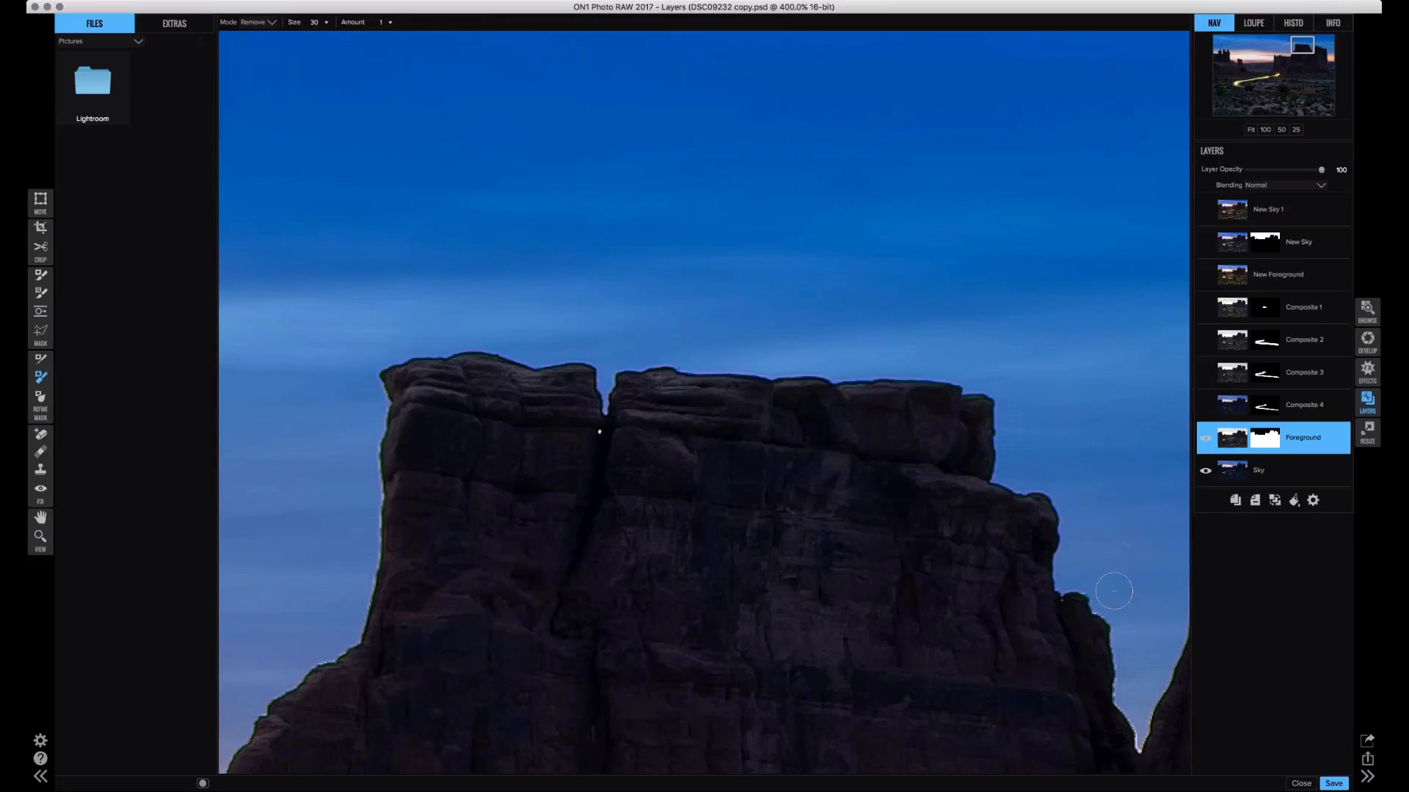
pyautogui.moveTo(1076, 589)
pyautogui.mouseDown()
pyautogui.moveTo(1119, 659)
pyautogui.moveTo(1110, 686)
pyautogui.moveTo(1139, 740)
pyautogui.moveTo(1171, 650)
pyautogui.mouseUp()
pyautogui.moveTo(1034, 543); pyautogui.dragTo(731, 574)
pyautogui.moveTo(838, 586); pyautogui.dragTo(858, 501)
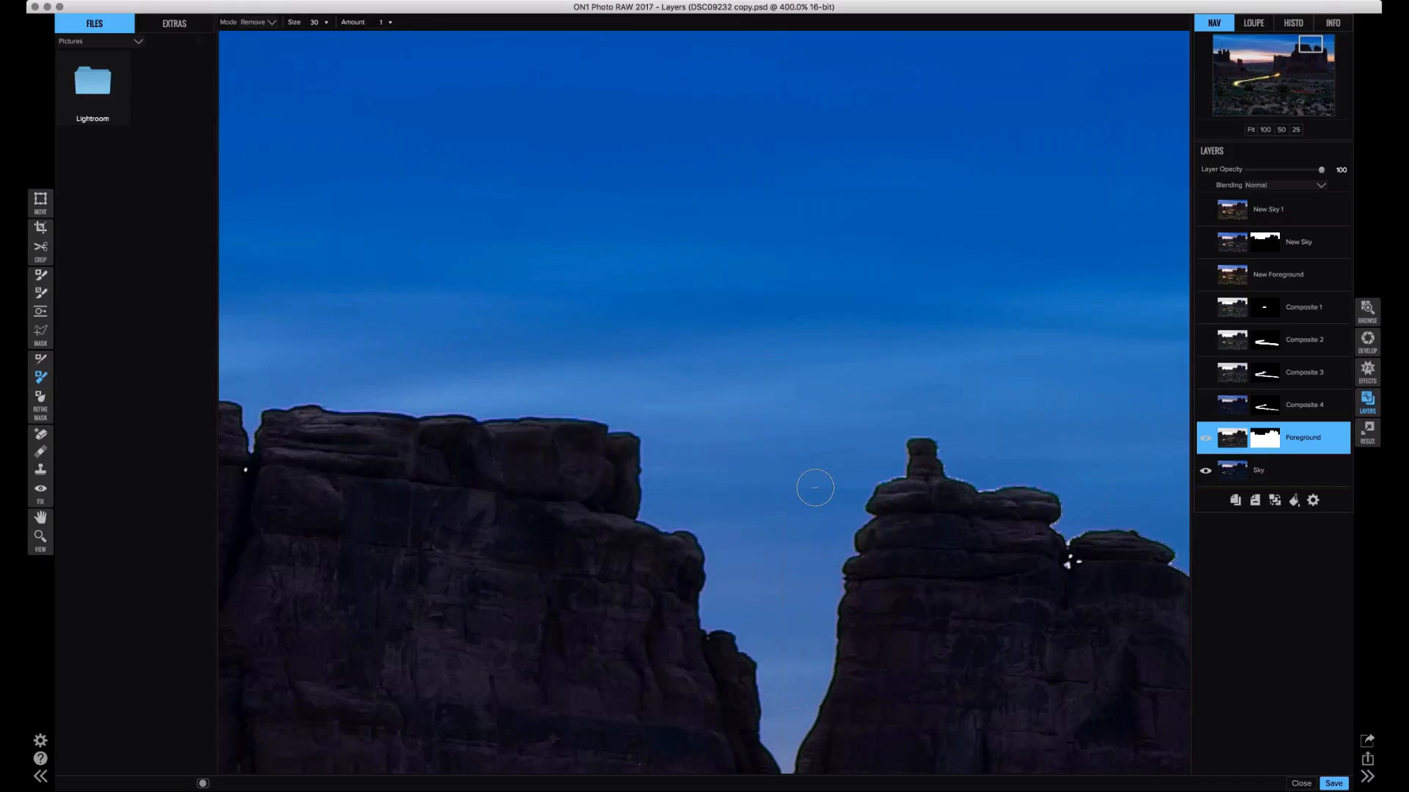
# - Chisel the bright fringe off the big rock's left edge on the Foreground mask
pyautogui.press('super+0')
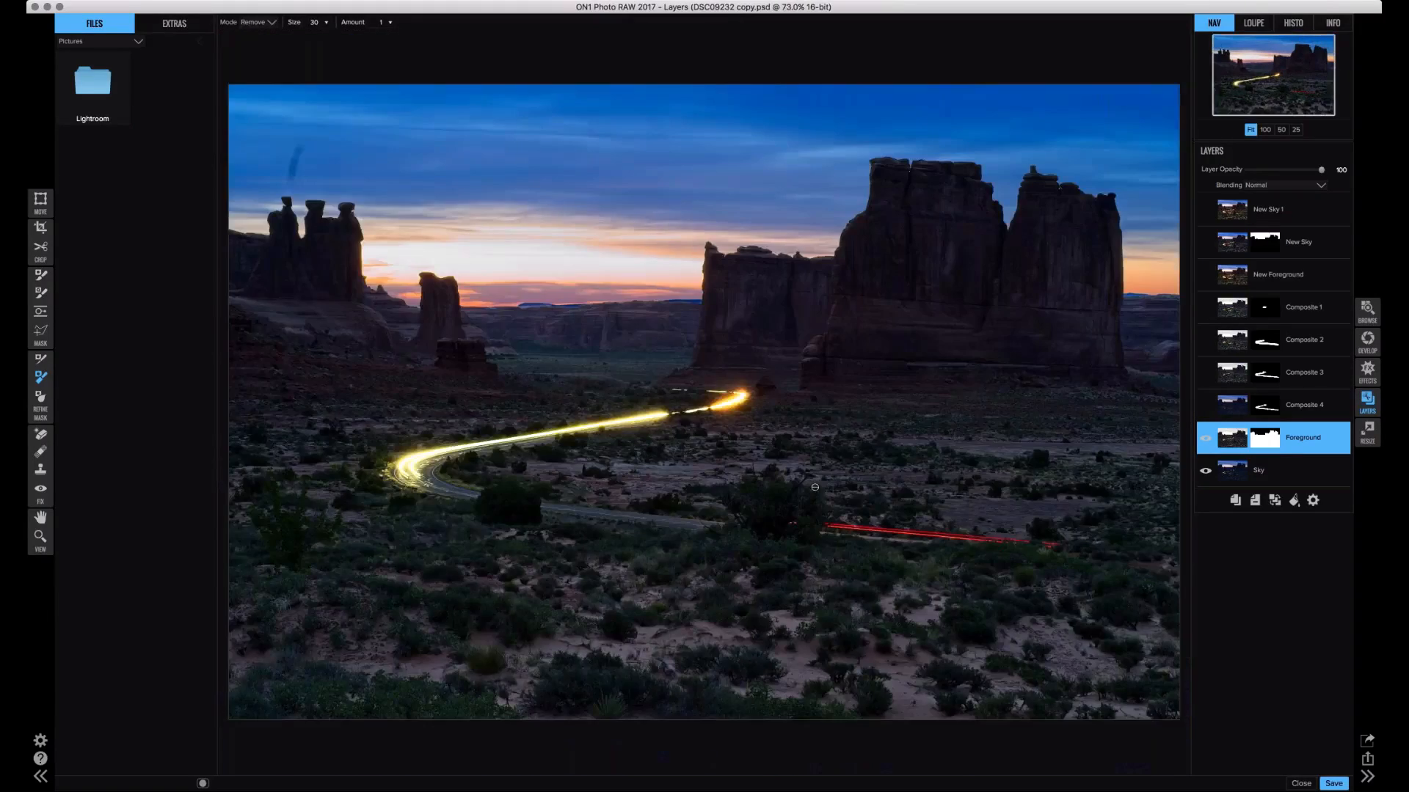
pyautogui.press('super+1')
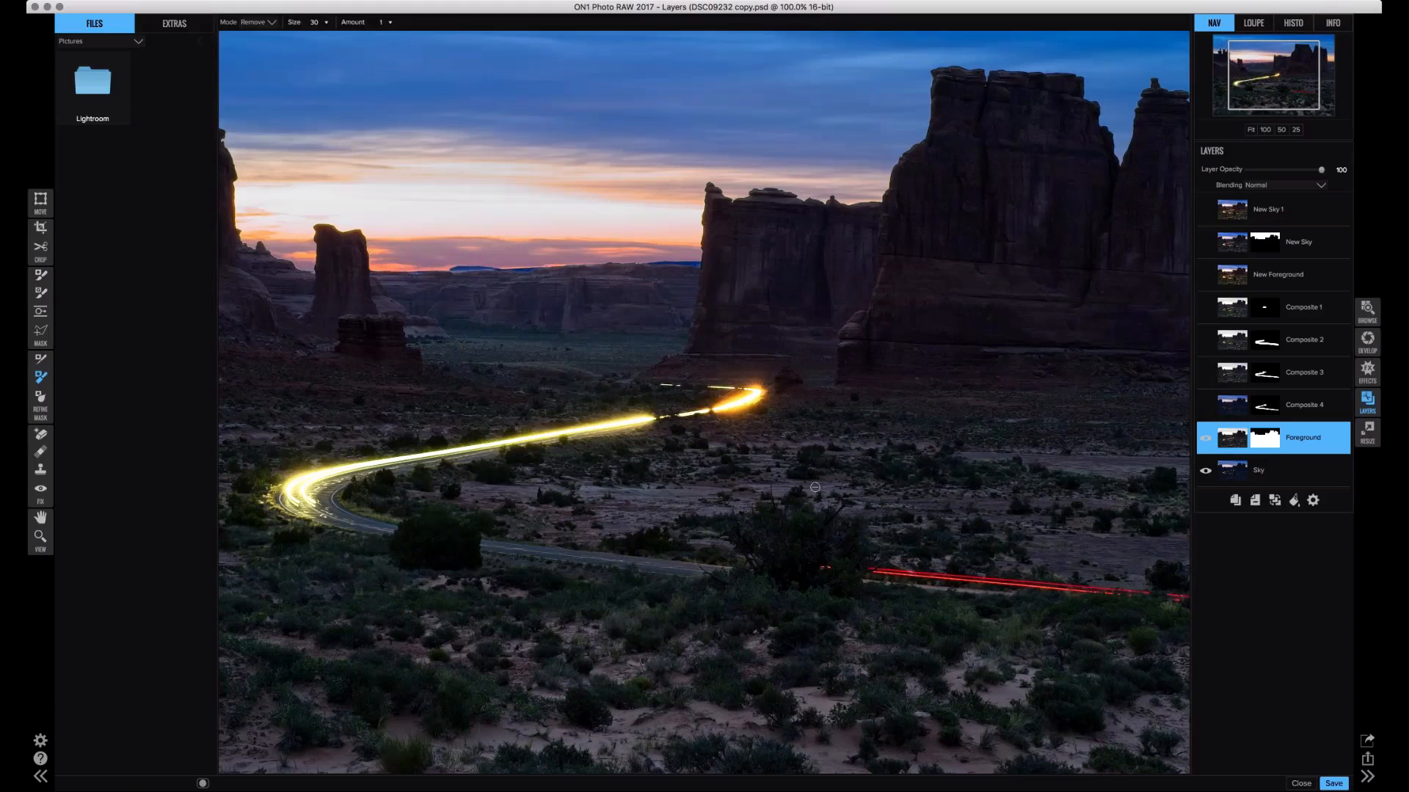
pyautogui.press('super+equal')
pyautogui.press('super+equal')
pyautogui.moveTo(815, 488); pyautogui.dragTo(747, 642)
pyautogui.moveTo(844, 73); pyautogui.dragTo(337, 544)
pyautogui.moveTo(802, 333); pyautogui.dragTo(663, 479)
pyautogui.moveTo(683, 265); pyautogui.dragTo(656, 399)
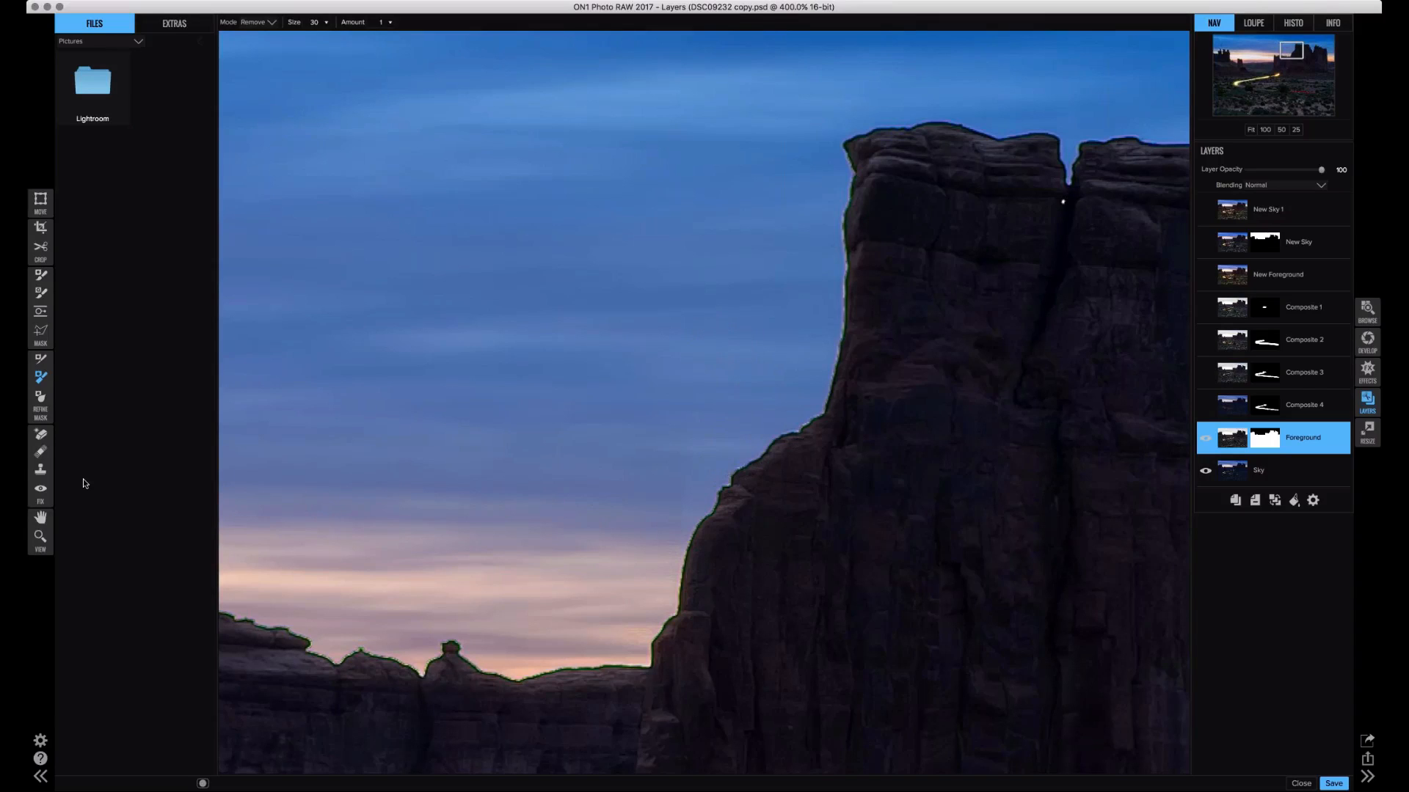
pyautogui.doubleClick(46, 380)
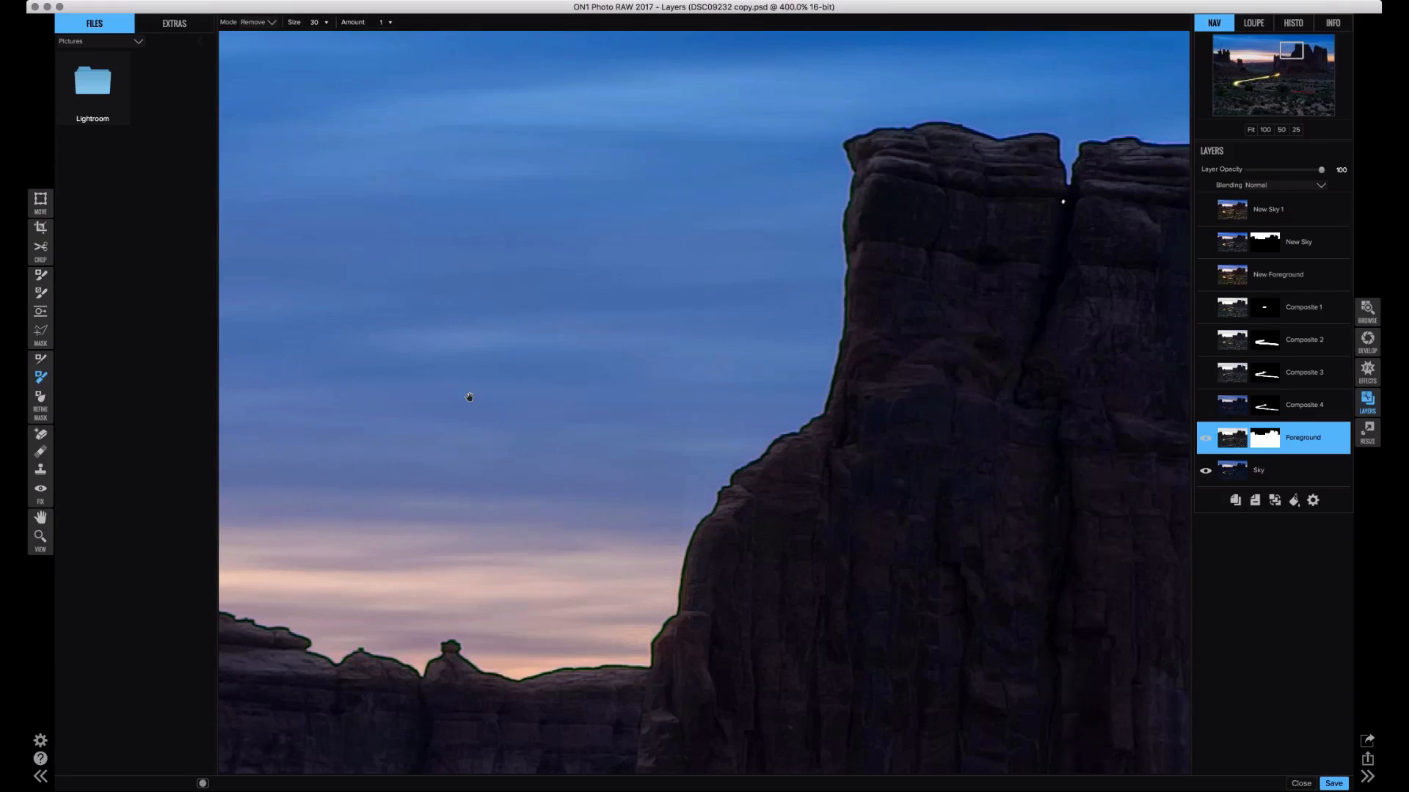
pyautogui.moveTo(468, 397); pyautogui.dragTo(577, 357)
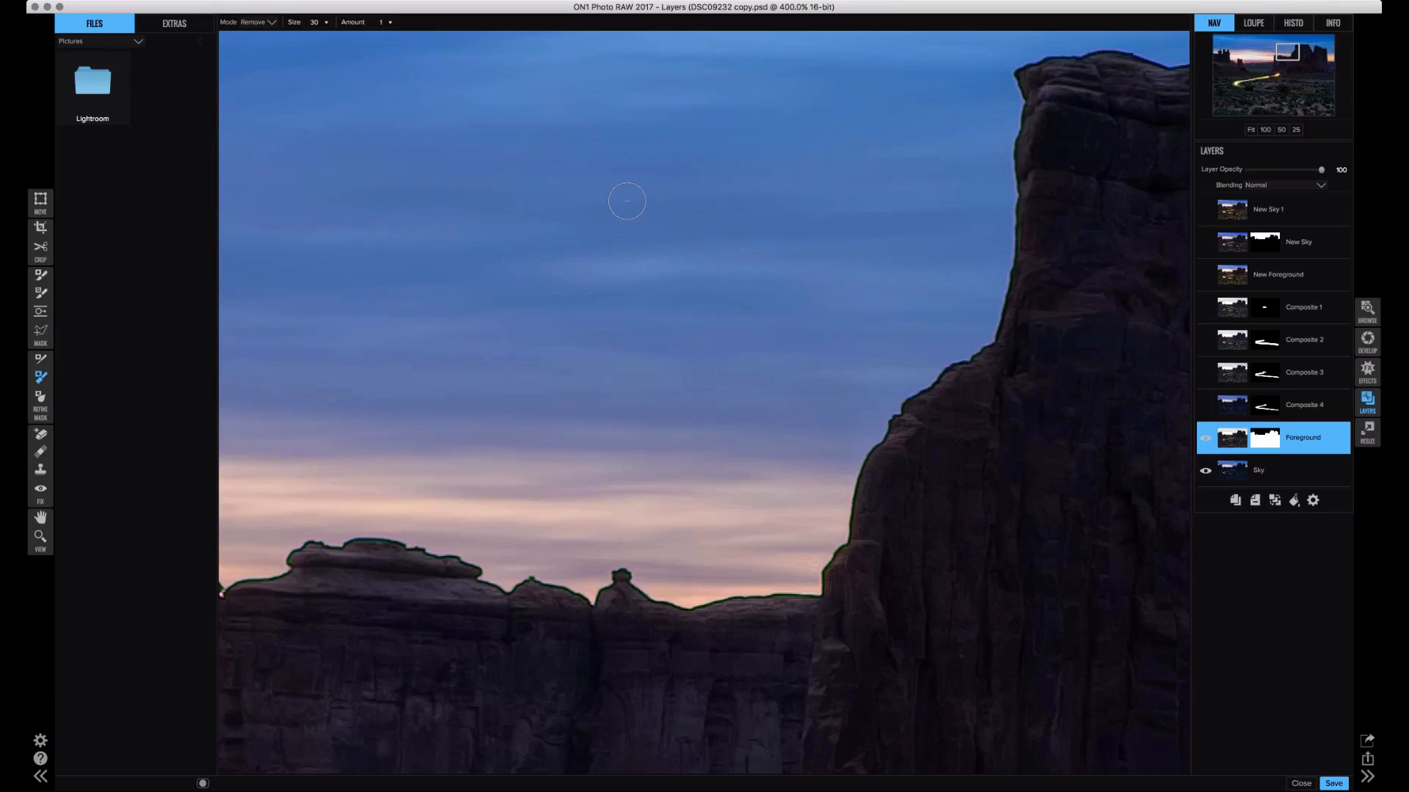
# - Fit the whole image in view, show the stamped top layer again, and return to Browse
pyautogui.press('super+0')
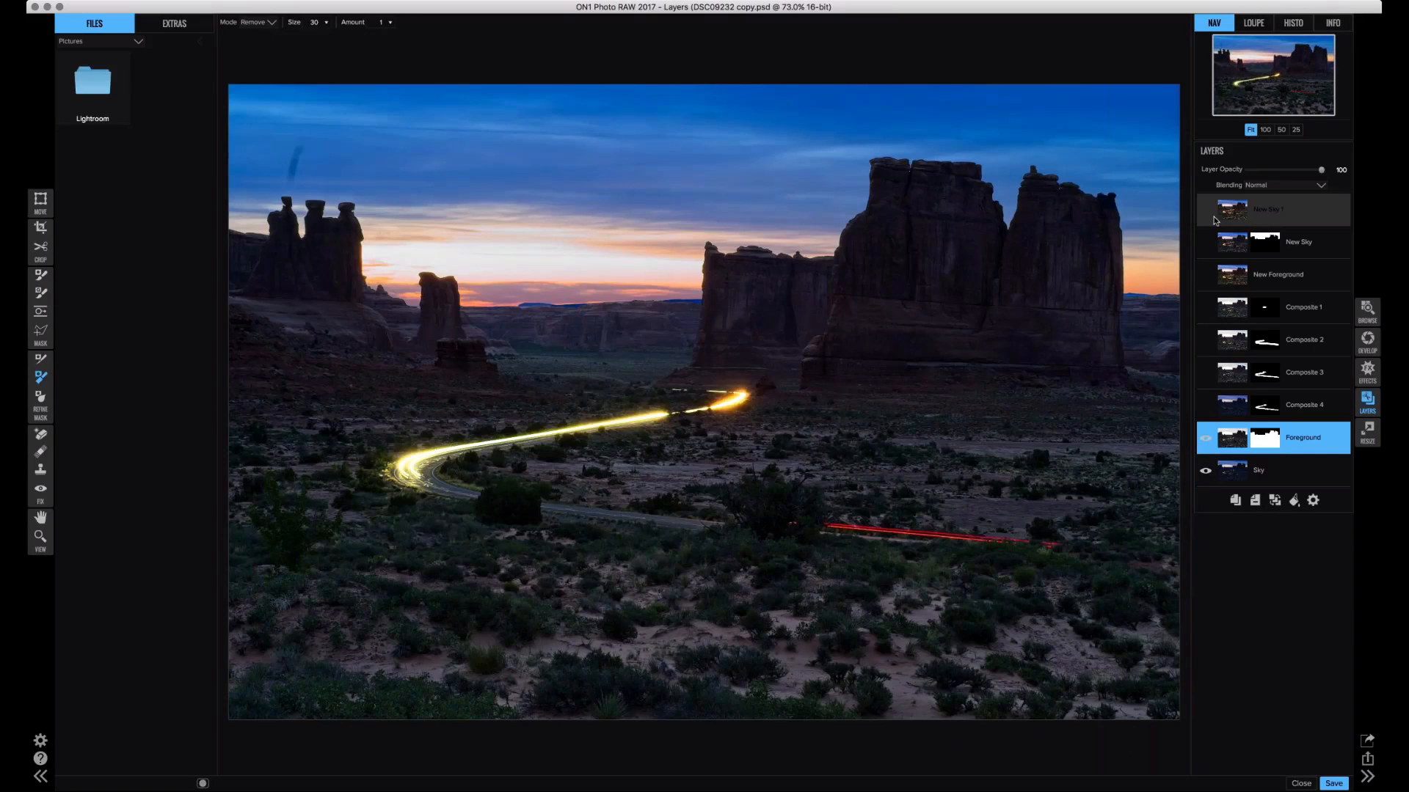
pyautogui.click(1205, 210)
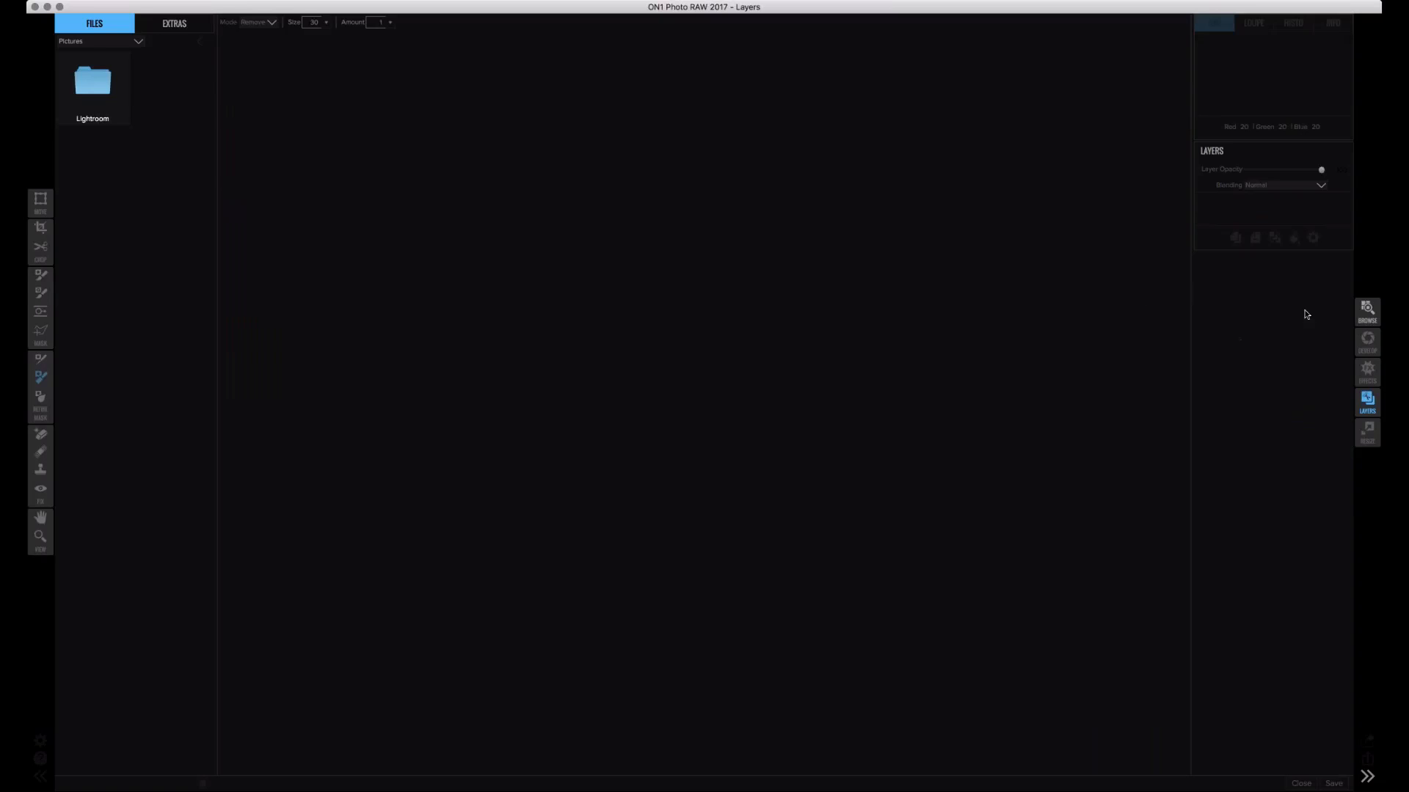
pyautogui.click(1368, 312)
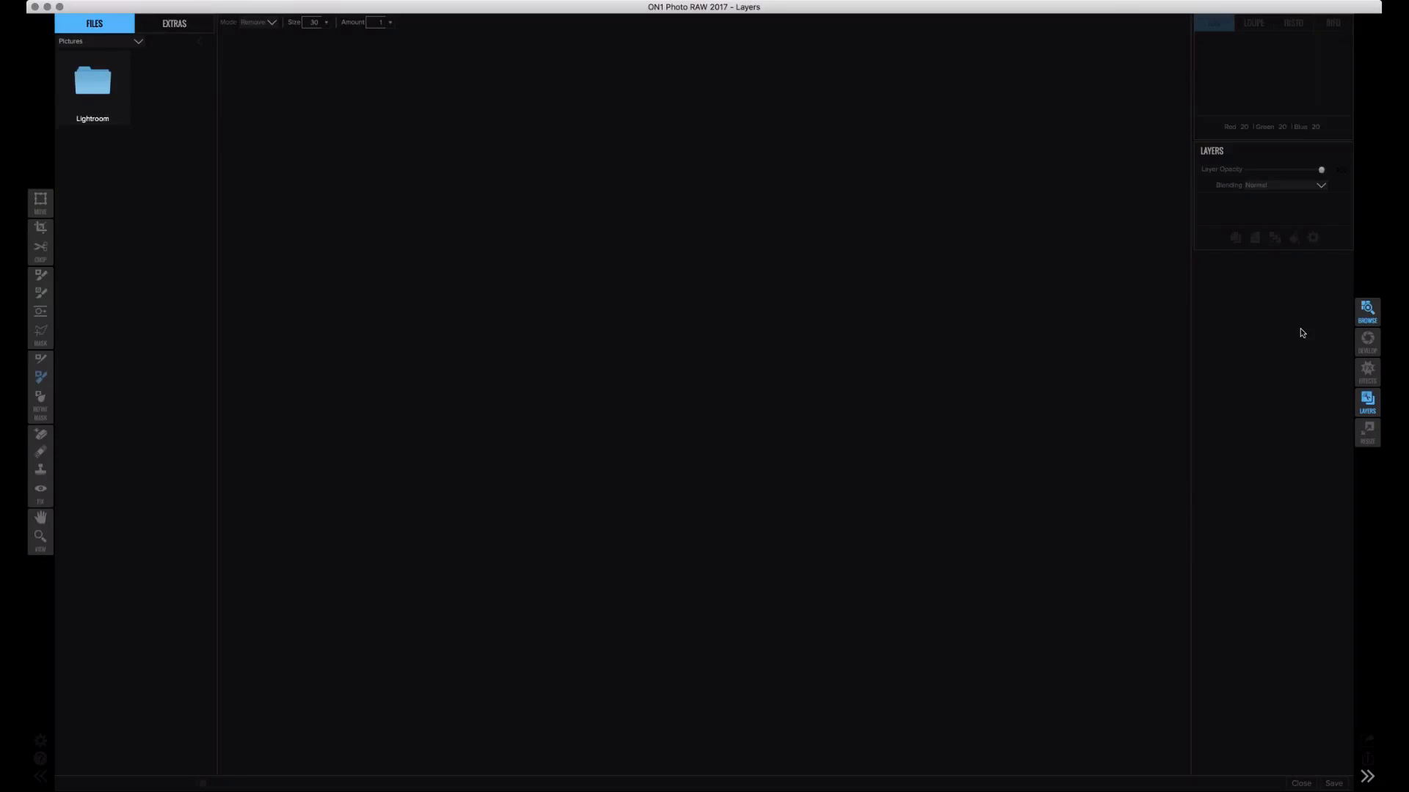
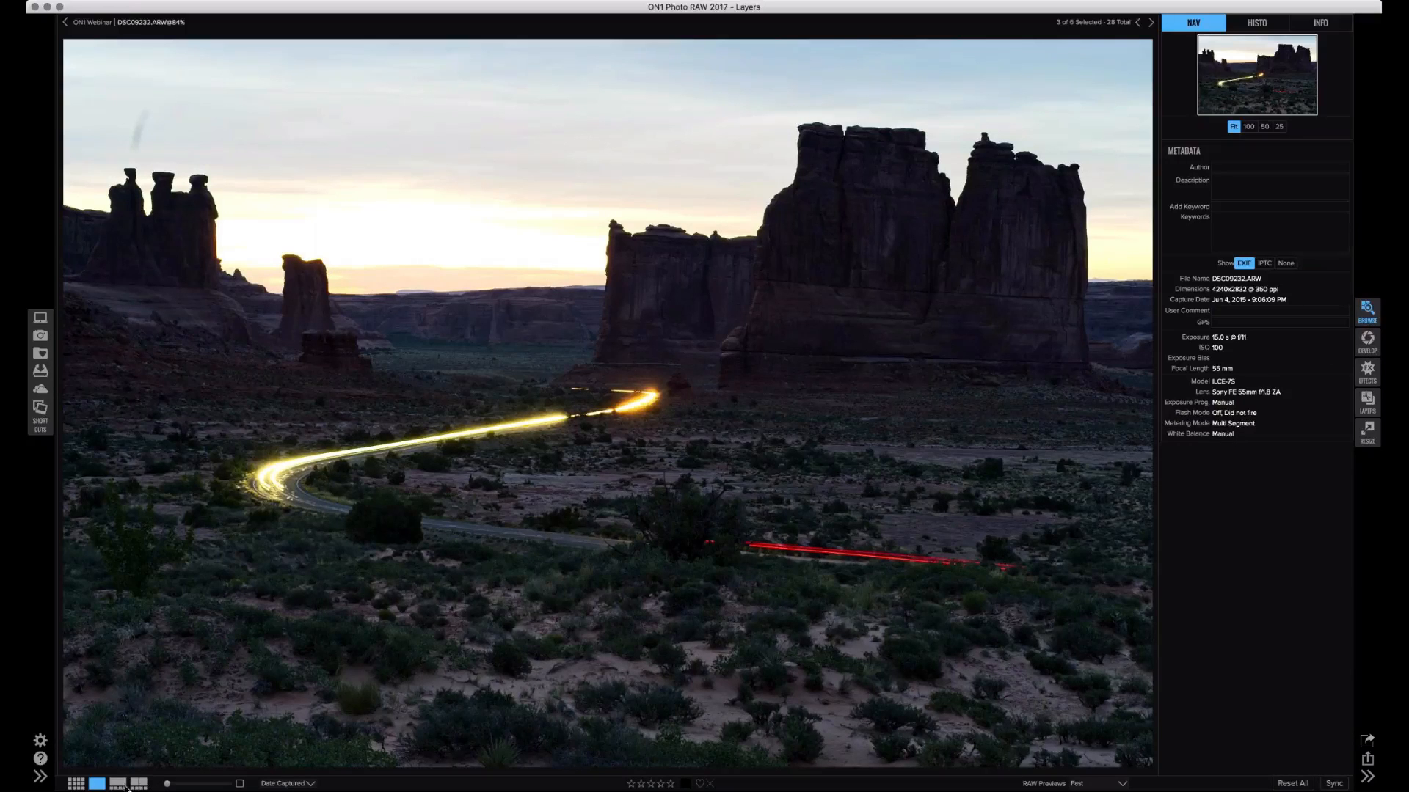
# - Select the stormy wave photo DSC09326.ARW in Browse and open it in Develop
pyautogui.click(118, 784)
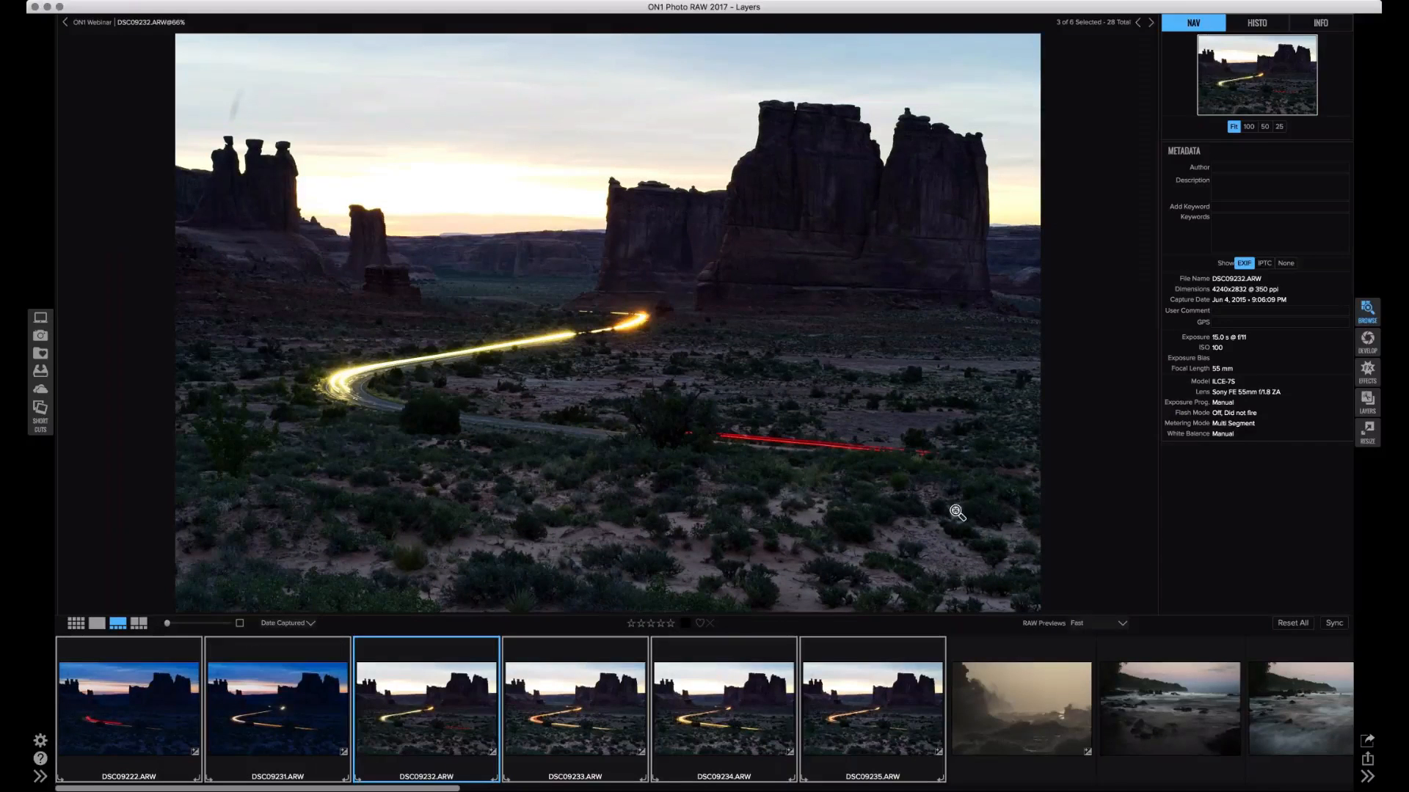
pyautogui.click(1004, 726)
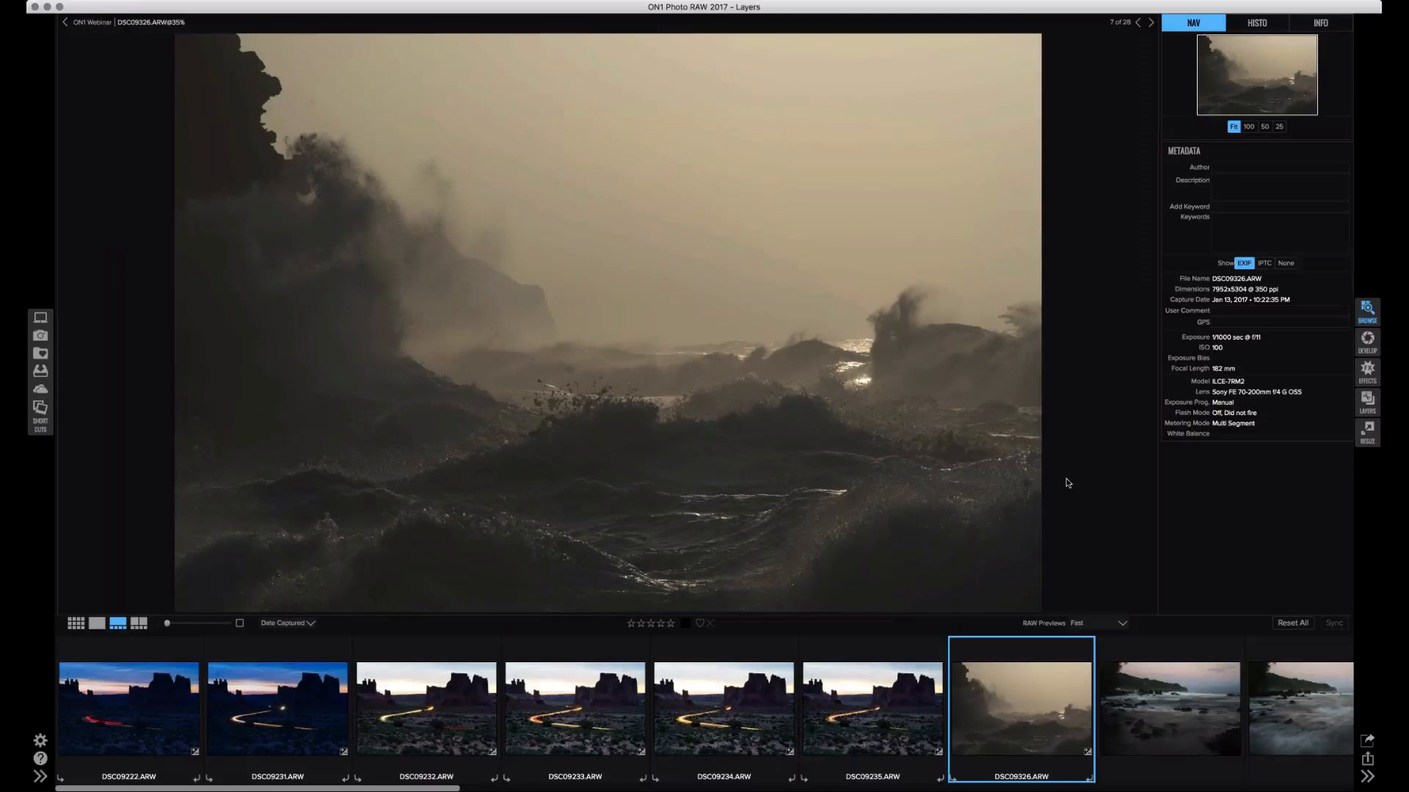
pyautogui.click(95, 625)
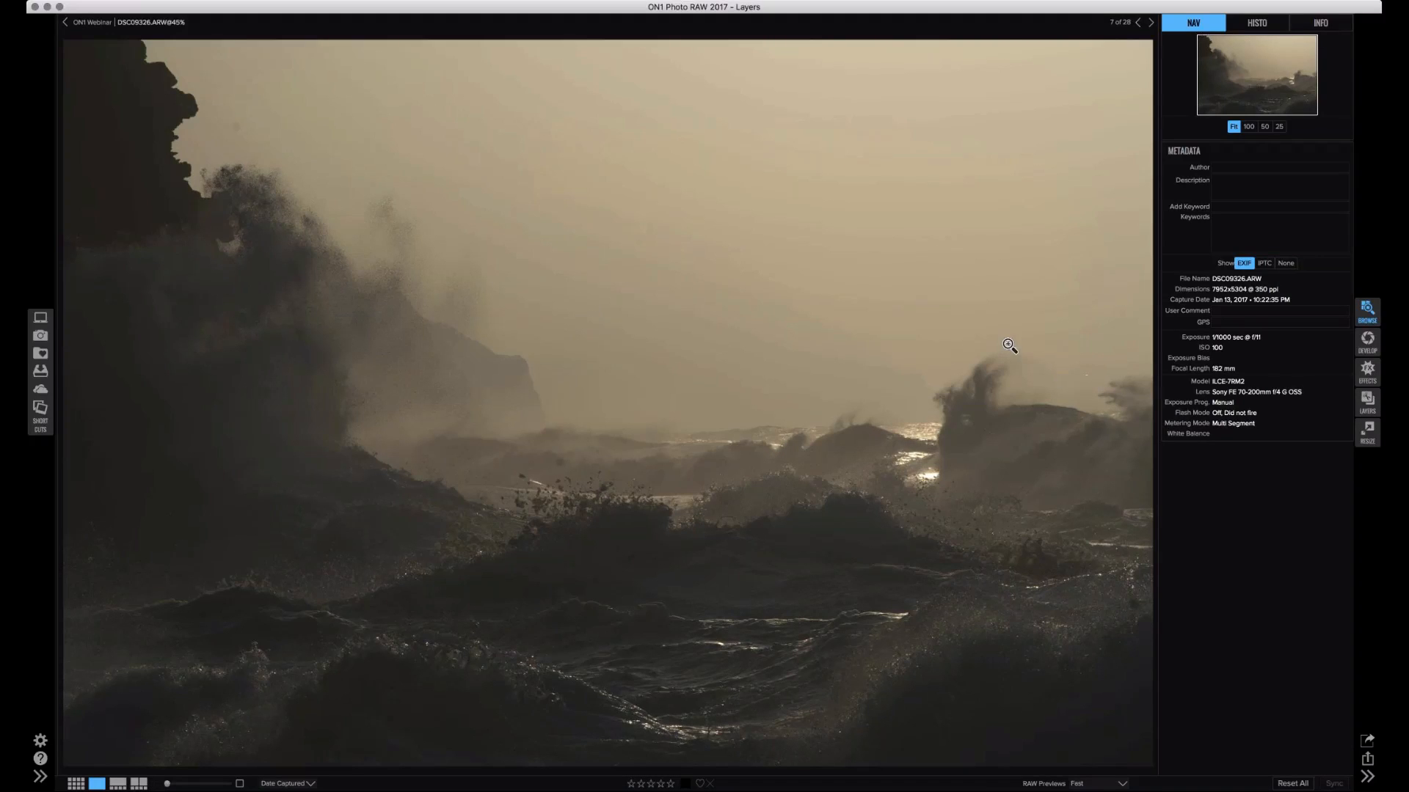
pyautogui.click(1368, 345)
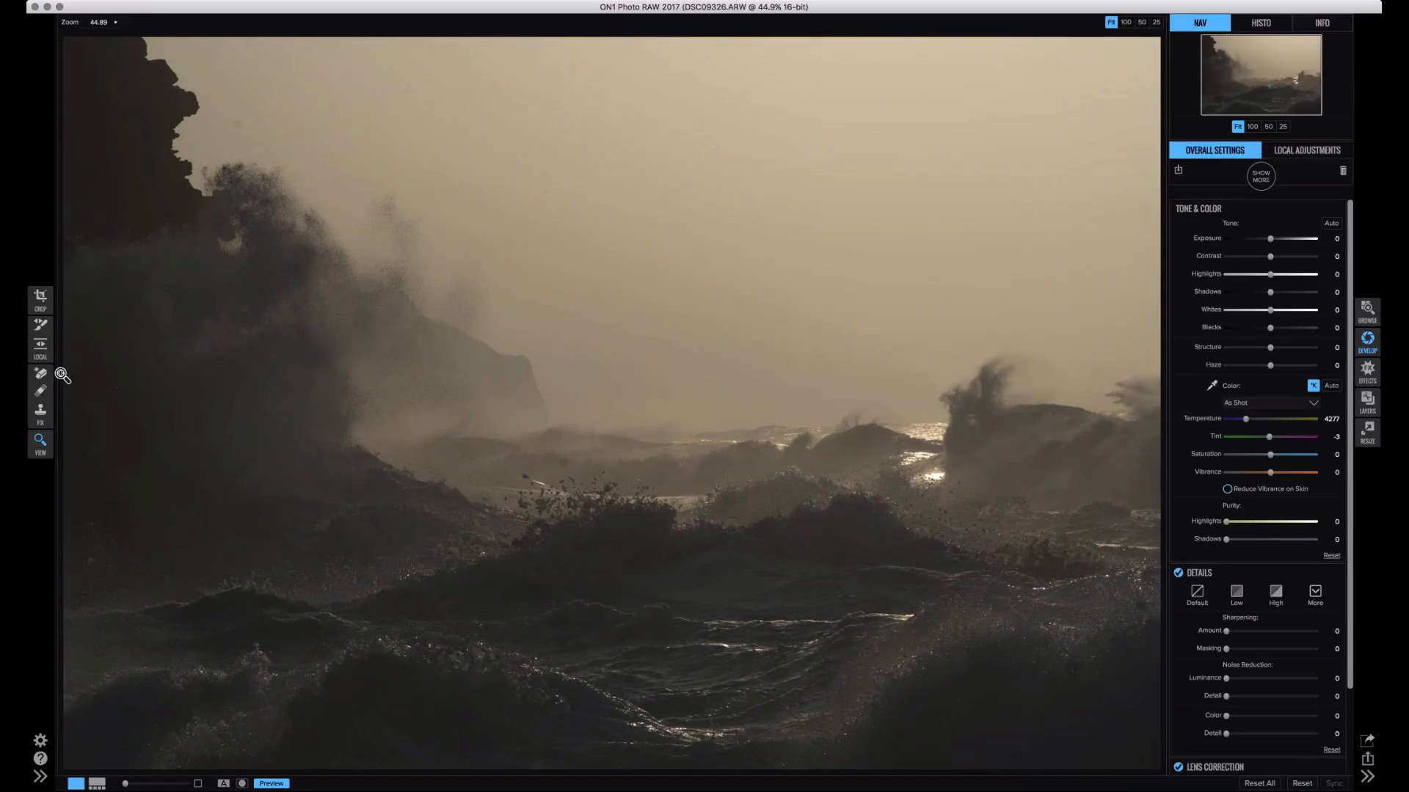
# - Retouch the spots in the sky and over the waves with a size 125 retouch brush
pyautogui.click(41, 391)
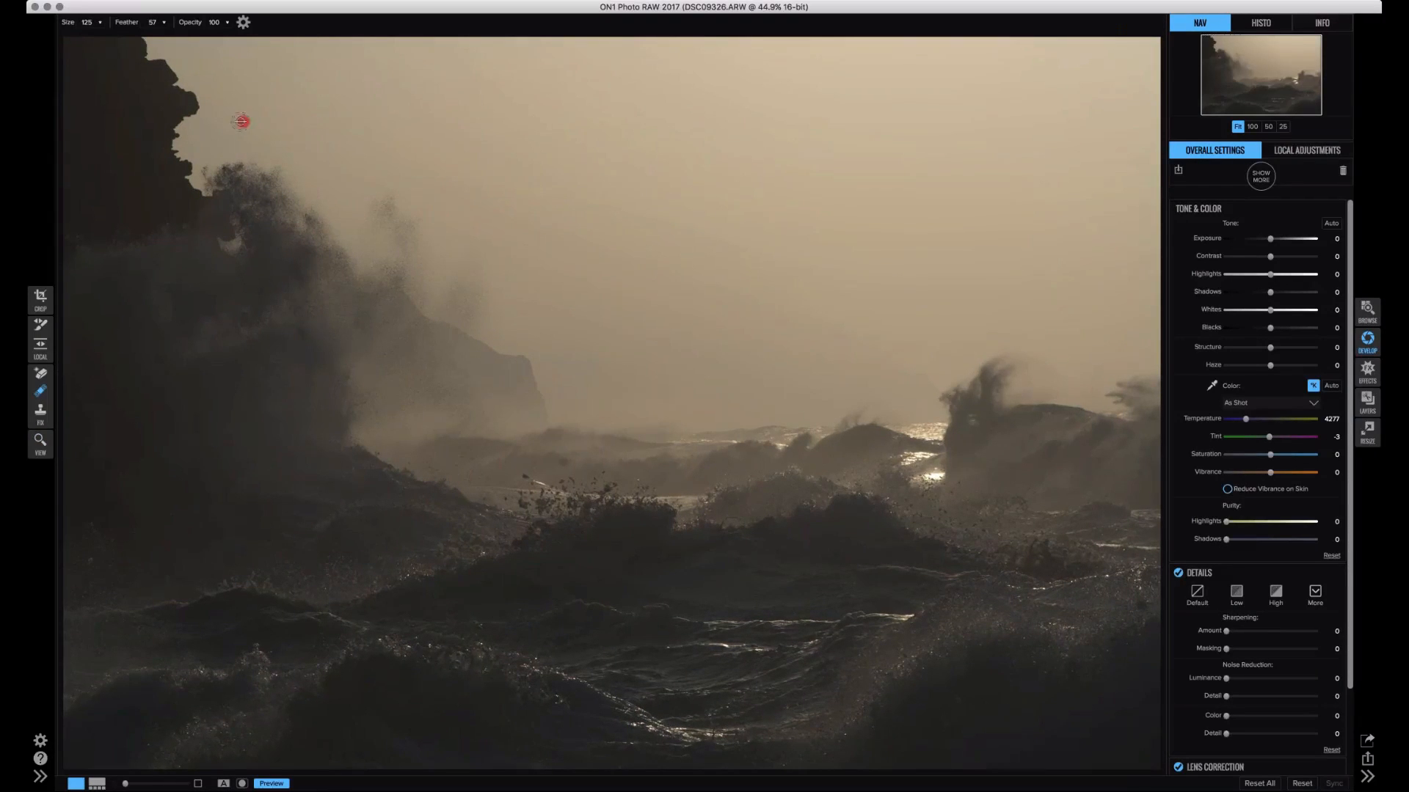
pyautogui.moveTo(241, 122); pyautogui.dragTo(238, 136)
pyautogui.moveTo(564, 460); pyautogui.dragTo(544, 468)
pyautogui.moveTo(1146, 603); pyautogui.dragTo(1135, 614)
# - Set Contrast to 12, Highlights to -42 and Shadows to 20 for the wave photo
pyautogui.moveTo(1269, 275); pyautogui.dragTo(1241, 277)
pyautogui.click(1280, 256)
pyautogui.click(1245, 275)
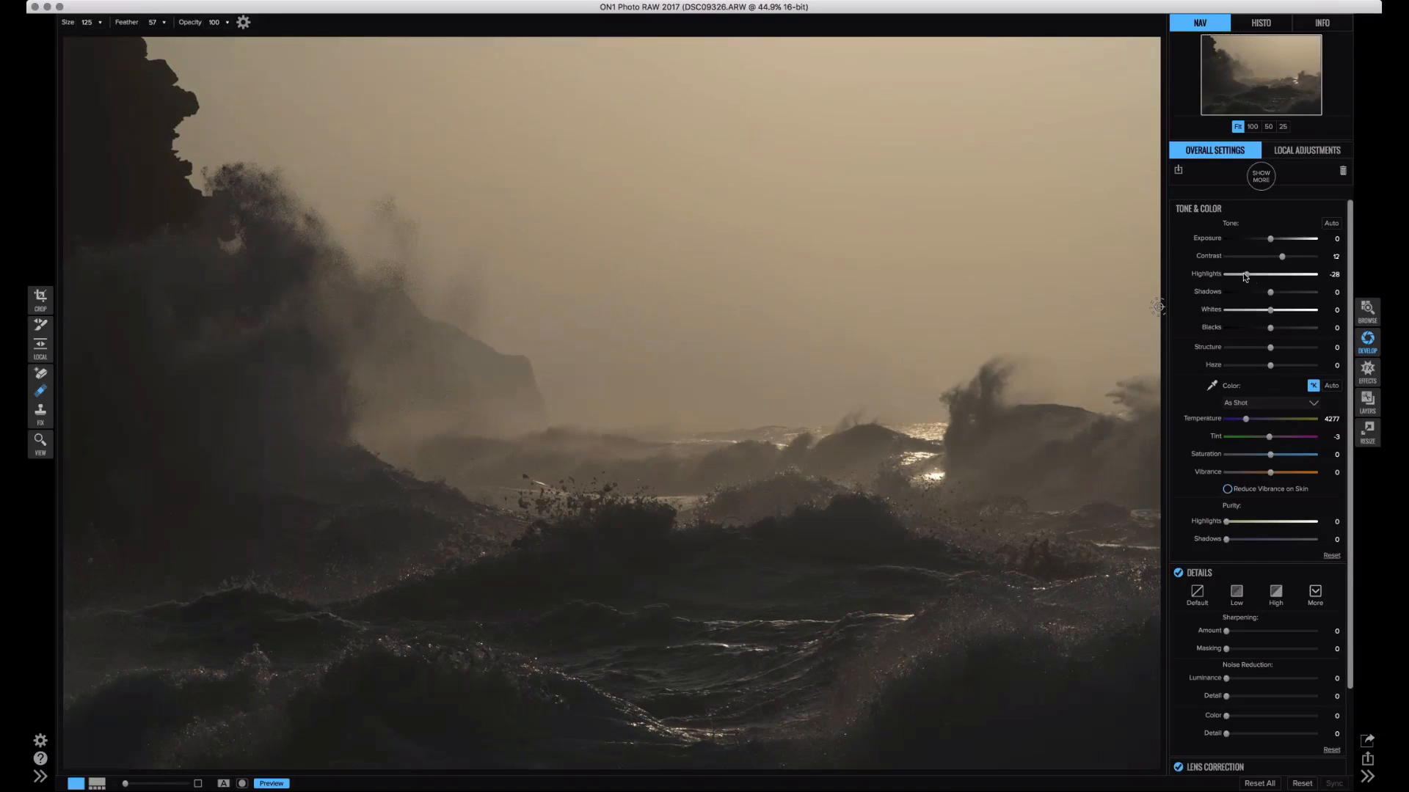
pyautogui.moveTo(1244, 277); pyautogui.dragTo(1293, 293)
pyautogui.click(1225, 275)
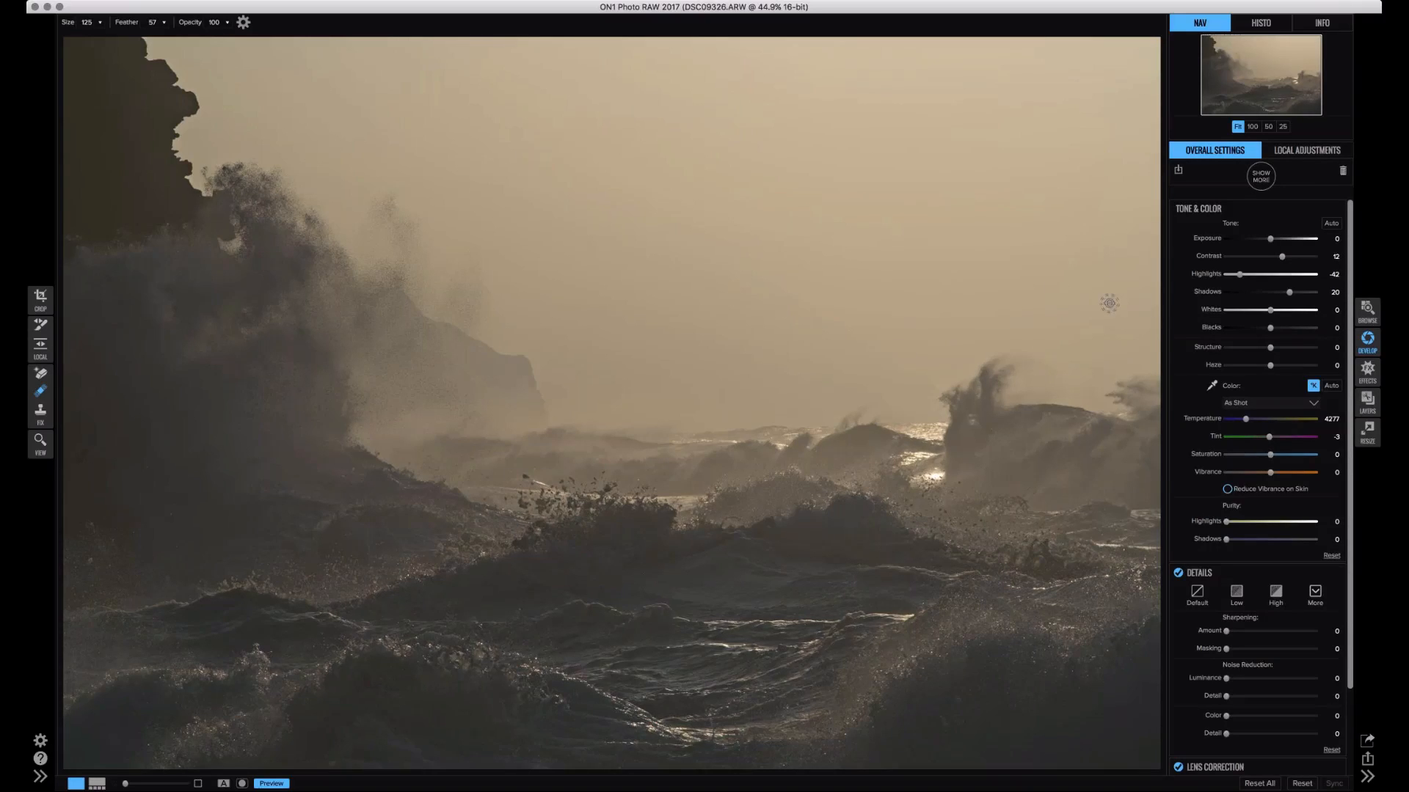
# - Set the color Temperature to 4175 and Saturation to 17
pyautogui.click(1247, 421)
pyautogui.click(1248, 420)
pyautogui.moveTo(1293, 456); pyautogui.dragTo(1288, 455)
pyautogui.click(1245, 421)
# - Add Split Tone and pick an orange highlights color with hue 45
pyautogui.click(1261, 180)
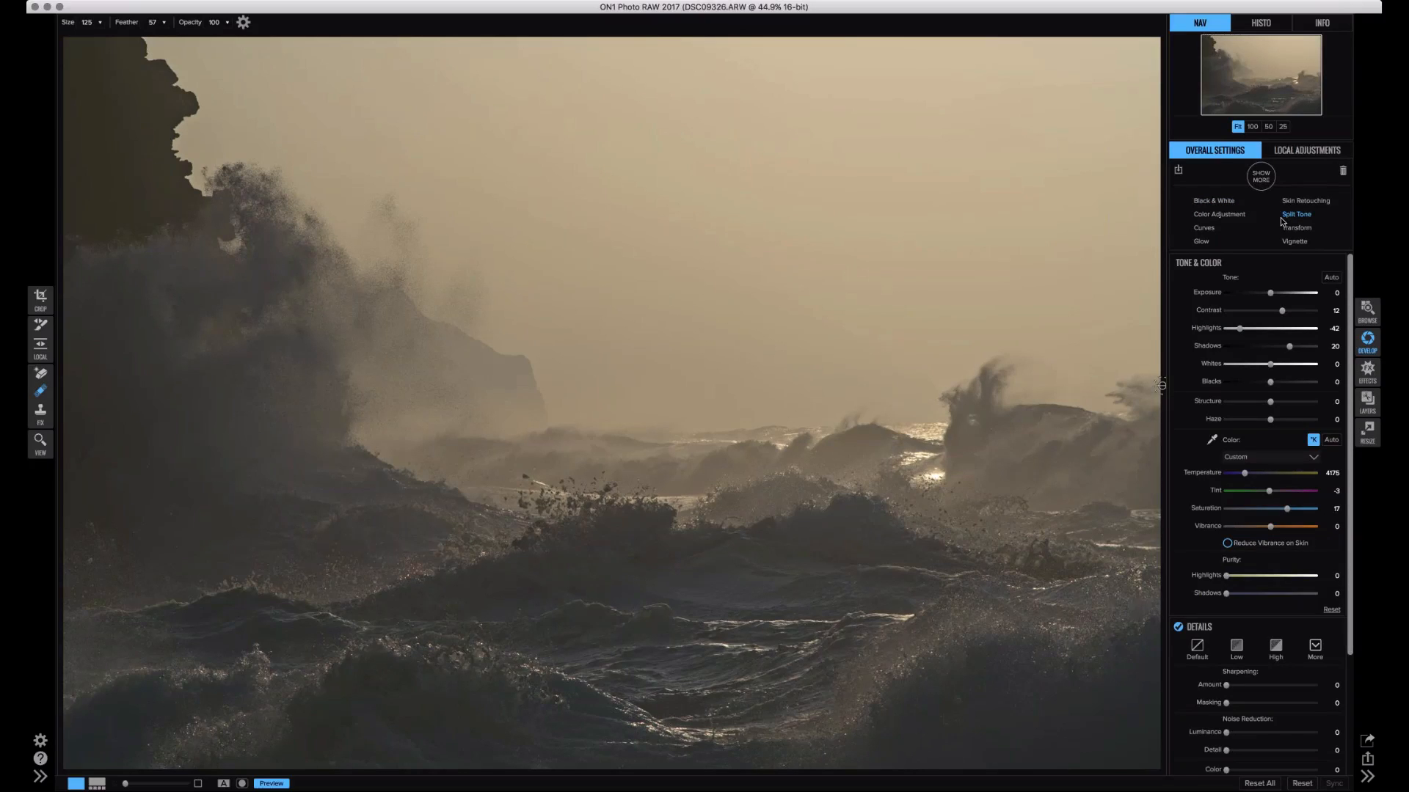
pyautogui.click(1281, 219)
pyautogui.scroll(-5, 1276, 301)
pyautogui.scroll(5, 1272, 366)
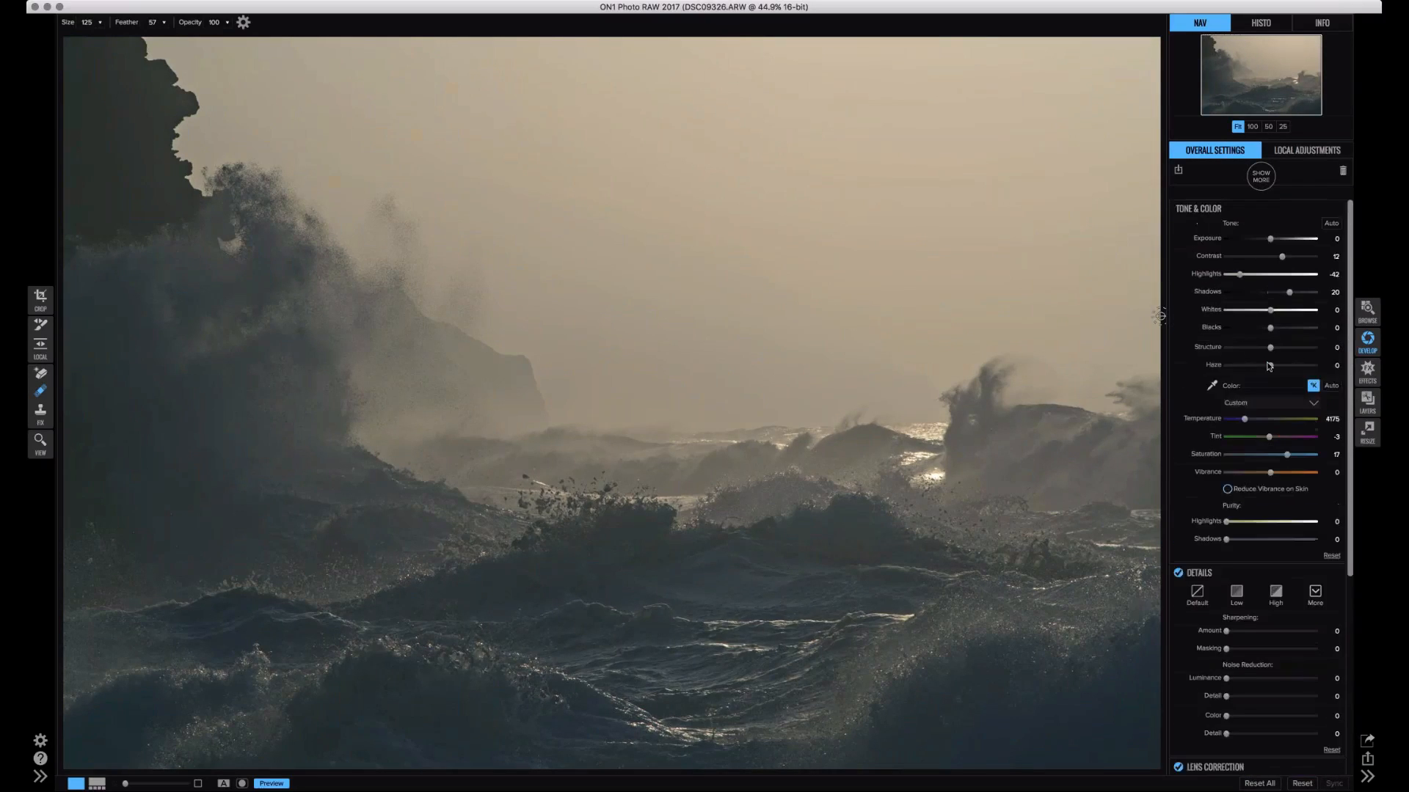
pyautogui.scroll(-4, 1269, 366)
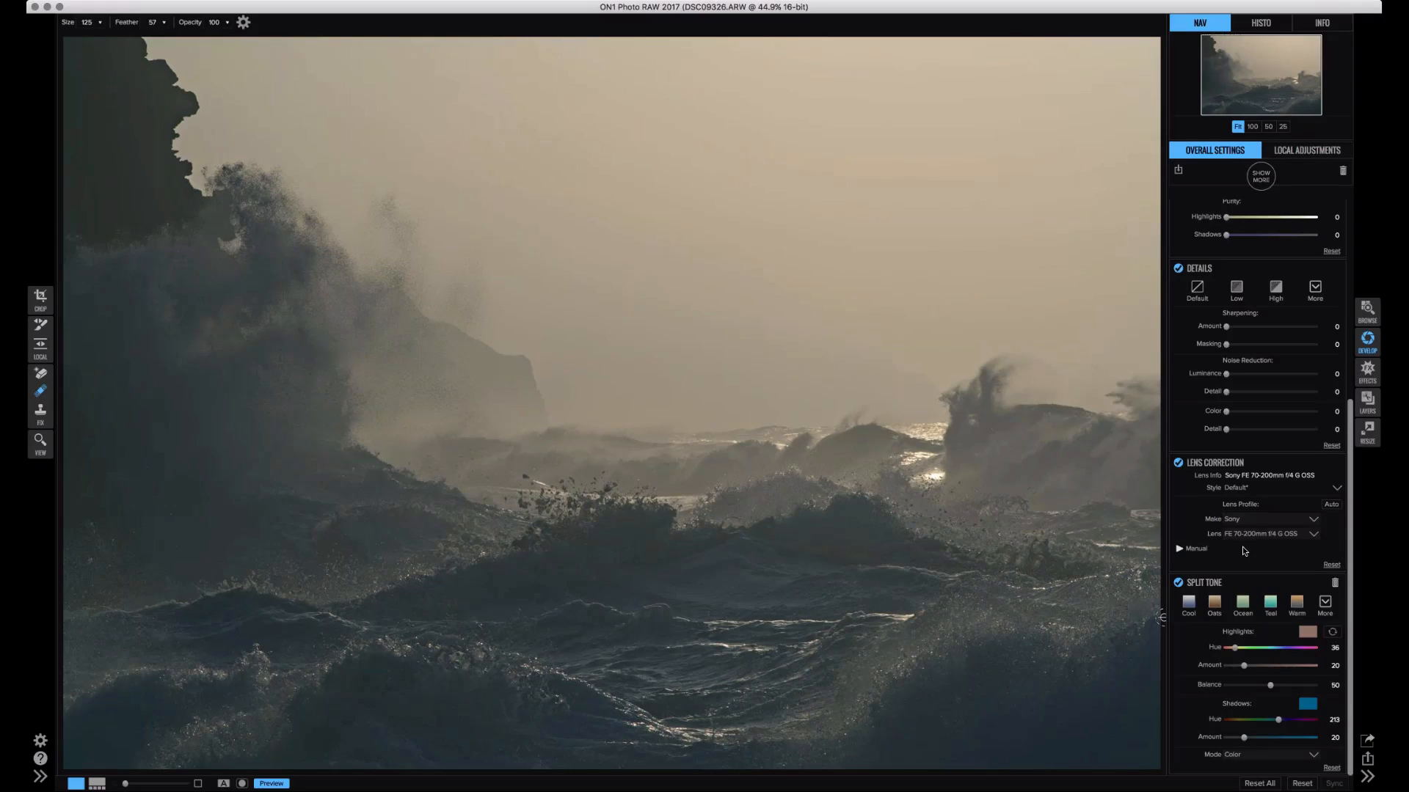
pyautogui.click(1306, 635)
pyautogui.click(436, 249)
pyautogui.press('Up')
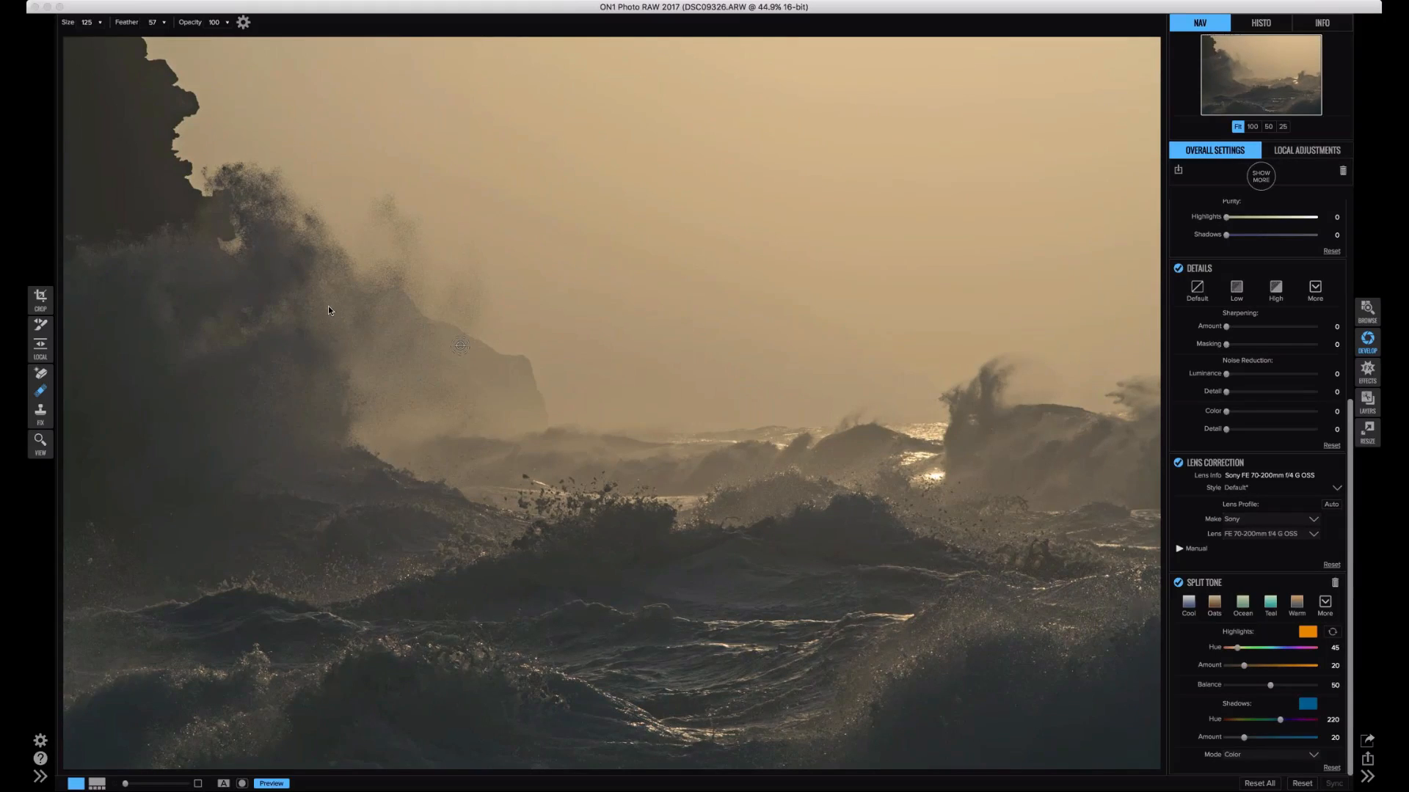
# - Tune the Split Tone shadows to a blue with hue 218 and amount 31
pyautogui.press('Down')
pyautogui.press('Down')
pyautogui.press('Up')
pyautogui.press('Down')
pyautogui.hotkey('shift', 'Up')
pyautogui.hotkey('shift', 'Down')
pyautogui.hotkey('shift', 'Down')
pyautogui.press('super+z')
pyautogui.press('Up')
pyautogui.press('Up')
pyautogui.press('Up')
pyautogui.press('Up')
pyautogui.press('Up')
pyautogui.press('Up')
pyautogui.press('Up')
pyautogui.press('Up')
pyautogui.press('Down')
pyautogui.press('Down')
pyautogui.press('super+shift+z')
pyautogui.press('Down')
pyautogui.press('Down')
pyautogui.press('Down')
pyautogui.press('Down')
pyautogui.press('Down')
pyautogui.press('Down')
pyautogui.press('Down')
pyautogui.press('Down')
pyautogui.press('Down')
pyautogui.press('Down')
pyautogui.press('Down')
pyautogui.press('Down')
pyautogui.press('Down')
pyautogui.press('Down')
pyautogui.press('Down')
pyautogui.press('Down')
pyautogui.press('Down')
pyautogui.press('Down')
pyautogui.press('Down')
pyautogui.press('Down')
pyautogui.press('Down')
pyautogui.press('Up')
pyautogui.press('Up')
pyautogui.press('Up')
pyautogui.press('Up')
pyautogui.press('Up')
pyautogui.press('Up')
pyautogui.press('Up')
pyautogui.press('Up')
pyautogui.press('Up')
pyautogui.press('Up')
pyautogui.press('Up')
pyautogui.press('Up')
pyautogui.press('Up')
pyautogui.press('Up')
pyautogui.press('Up')
pyautogui.press('Up')
pyautogui.press('Up')
pyautogui.press('Up')
pyautogui.press('Up')
pyautogui.press('Down')
pyautogui.press('Down')
pyautogui.press('Down')
pyautogui.press('Down')
pyautogui.press('Down')
pyautogui.press('Up')
pyautogui.press('Up')
pyautogui.press('Up')
pyautogui.press('Up')
pyautogui.press('Up')
pyautogui.press('Down')
pyautogui.press('Down')
pyautogui.moveTo(1258, 739); pyautogui.dragTo(1261, 739)
pyautogui.moveTo(1282, 721); pyautogui.dragTo(1283, 727)
# - Set Saturation to 44, Contrast to 20 and Highlights to -10, and compare the result with the original photo
pyautogui.scroll(5, 1227, 396)
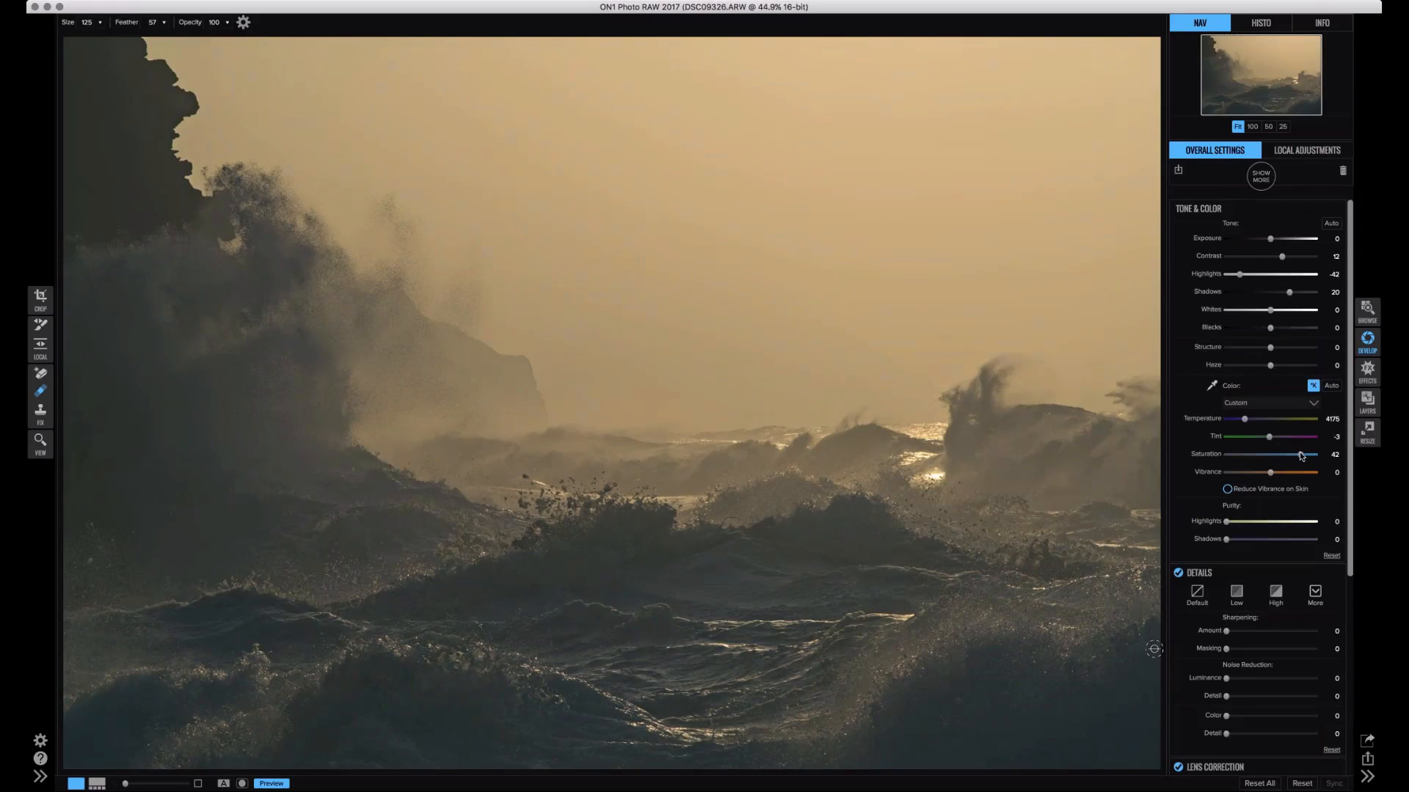
pyautogui.moveTo(1301, 455); pyautogui.dragTo(1300, 456)
pyautogui.moveTo(1282, 257); pyautogui.dragTo(1291, 260)
pyautogui.moveTo(1254, 277); pyautogui.dragTo(1247, 300)
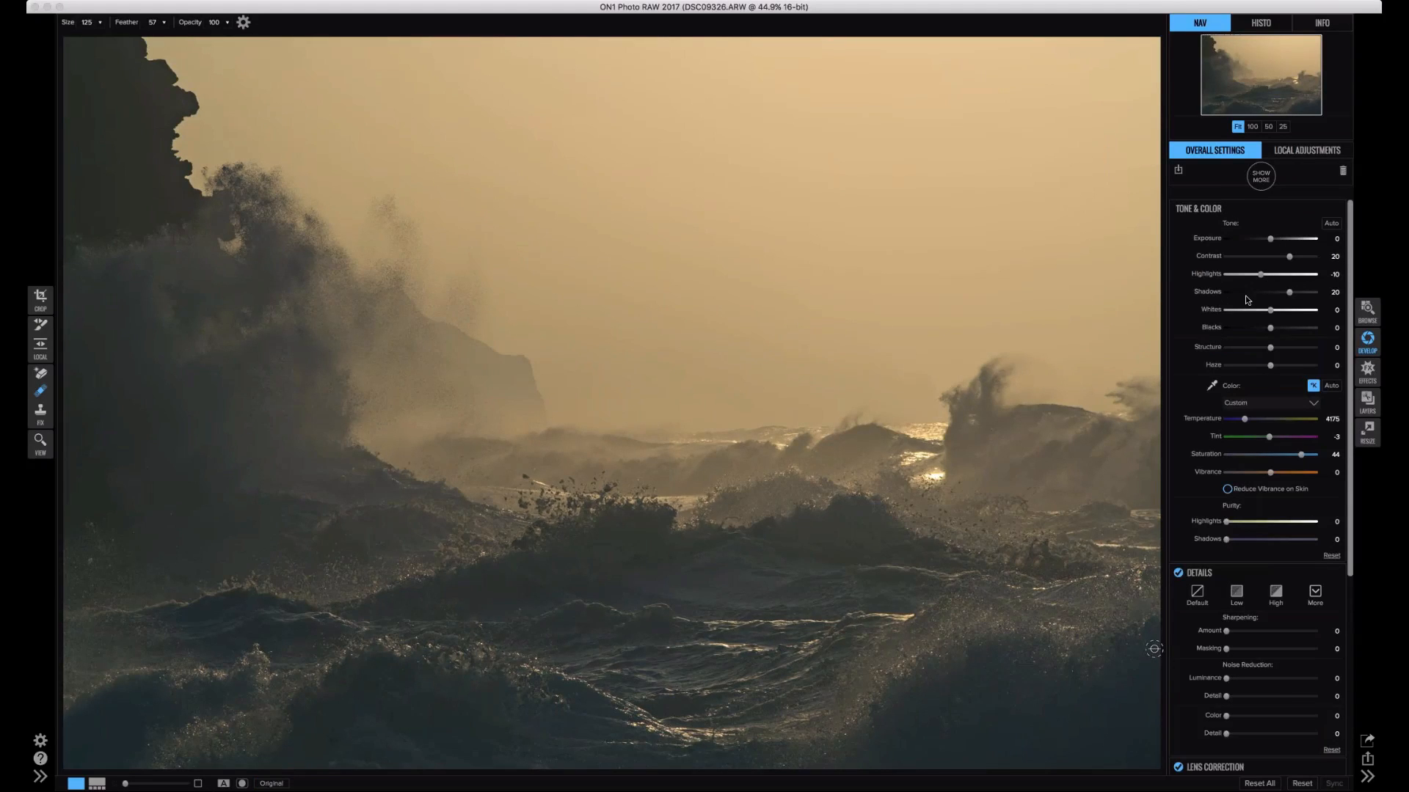
pyautogui.press('\\')
pyautogui.press('\\')
pyautogui.press('\\')
pyautogui.press('\\')
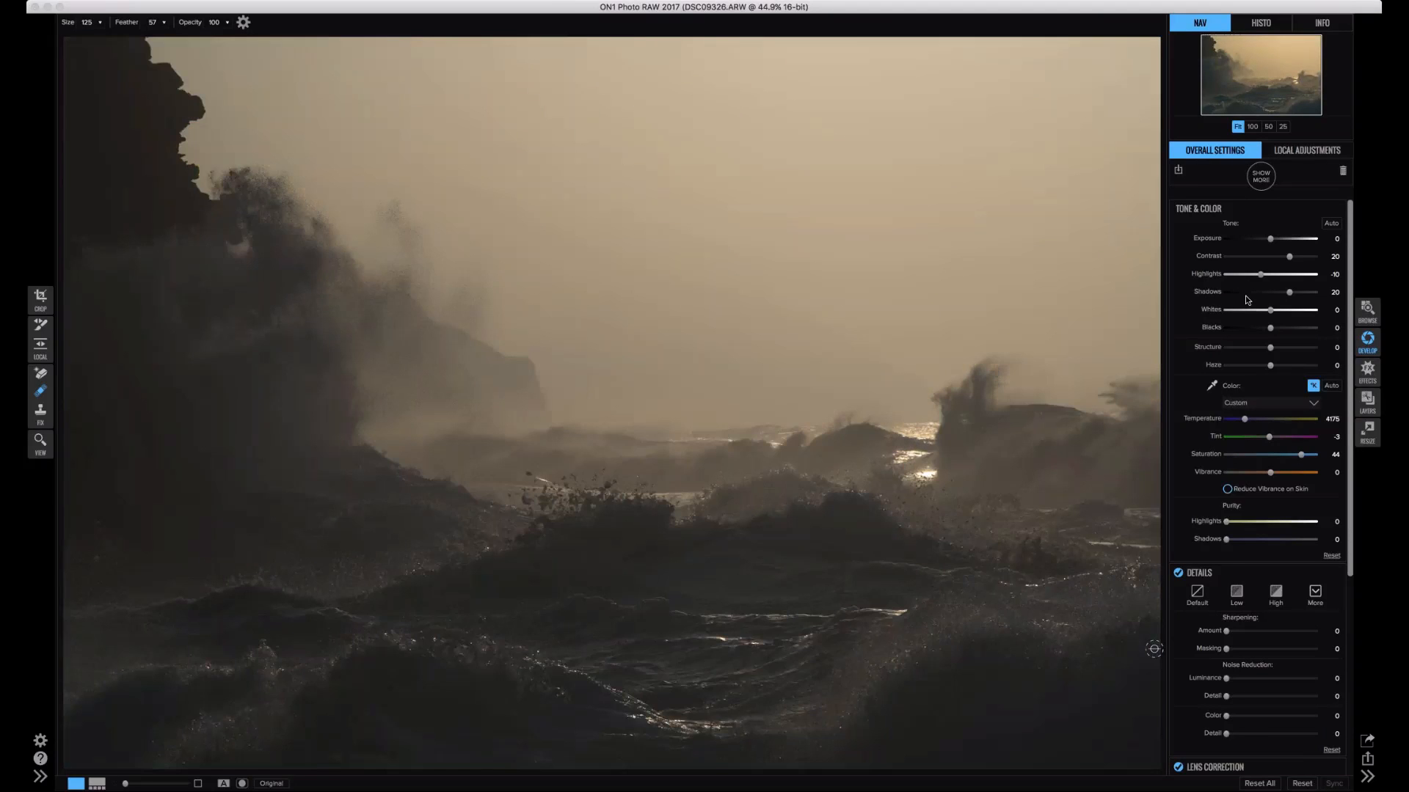
pyautogui.press('\\')
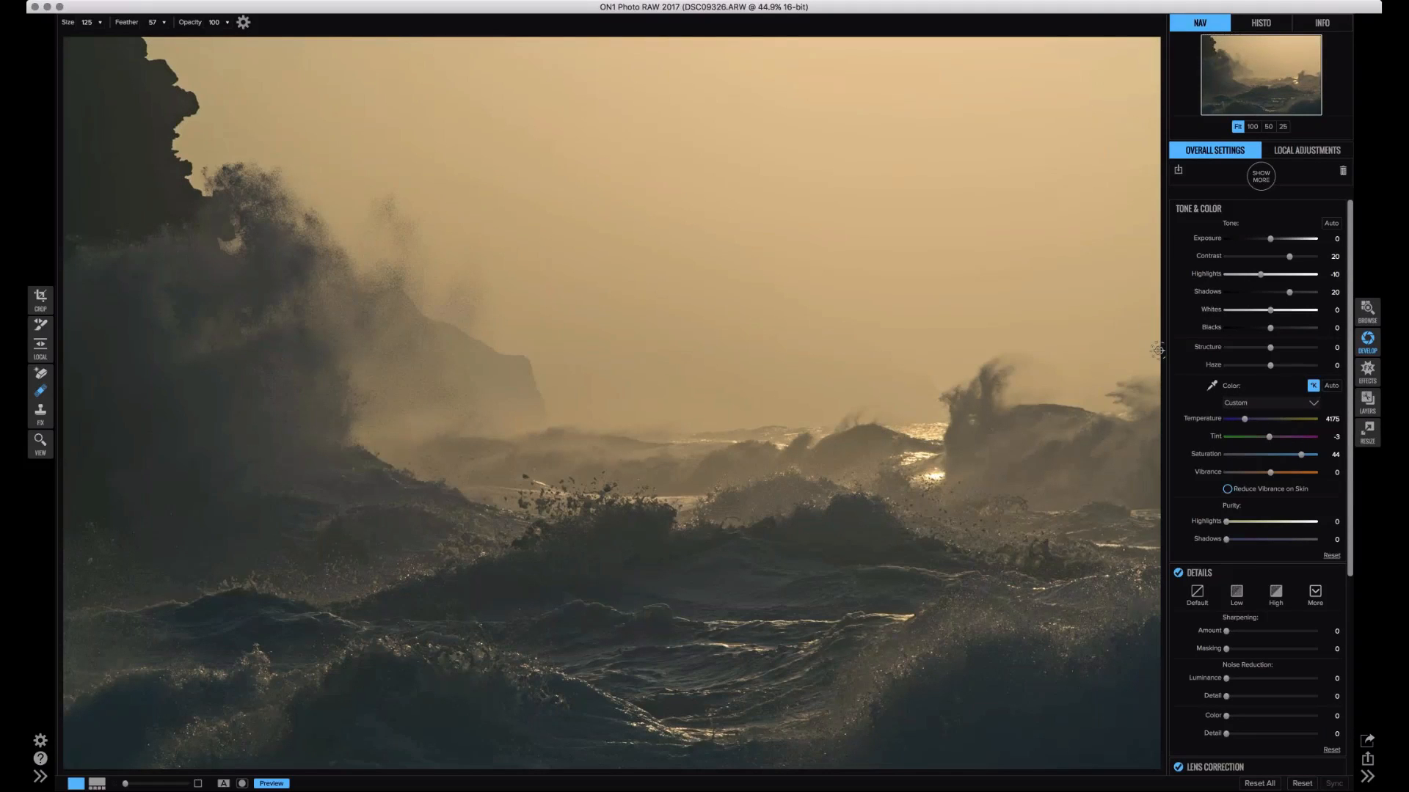
# - Compare the wave photo with Lens Correction turned off and on, leaving it enabled
pyautogui.scroll(-5, 1338, 543)
pyautogui.scroll(-3, 1338, 543)
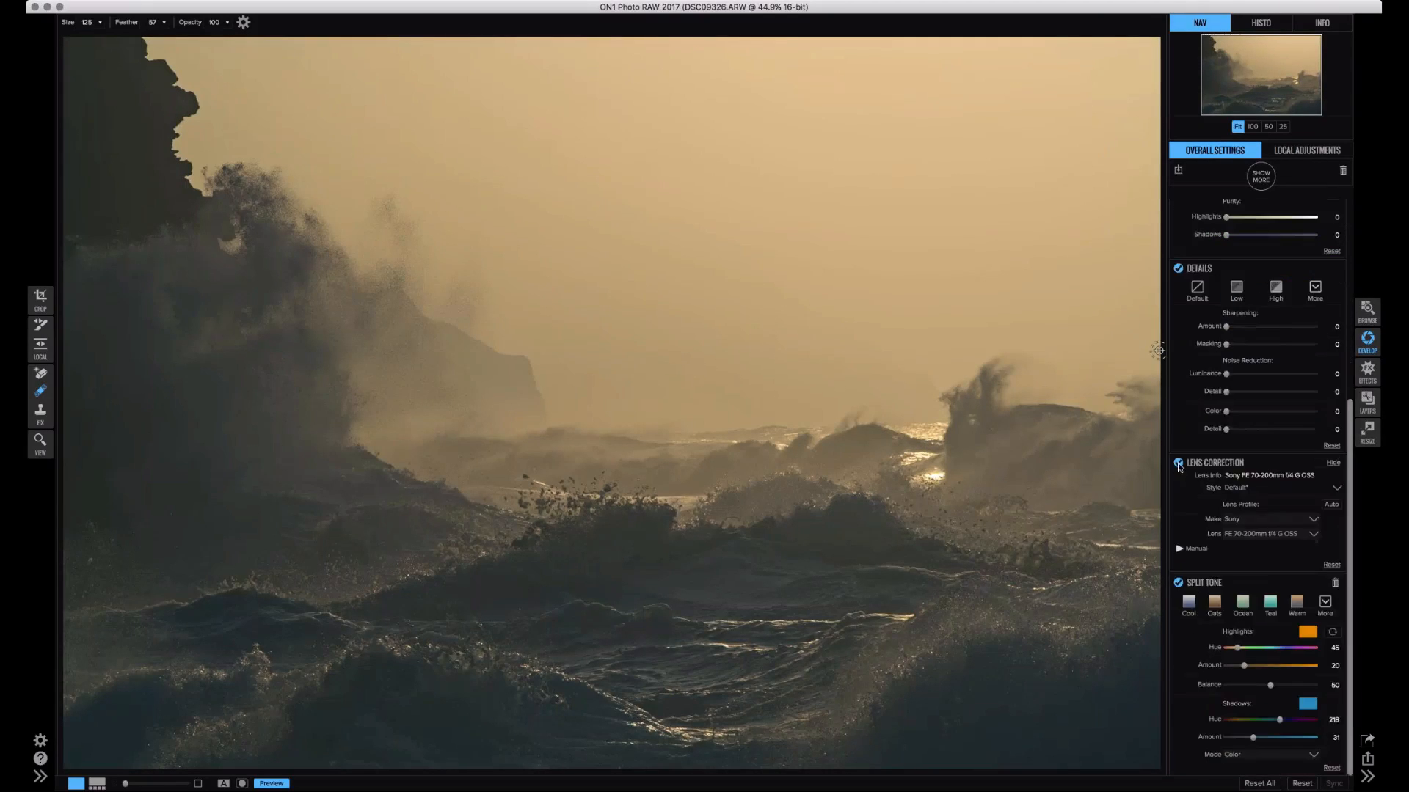
pyautogui.click(1178, 464)
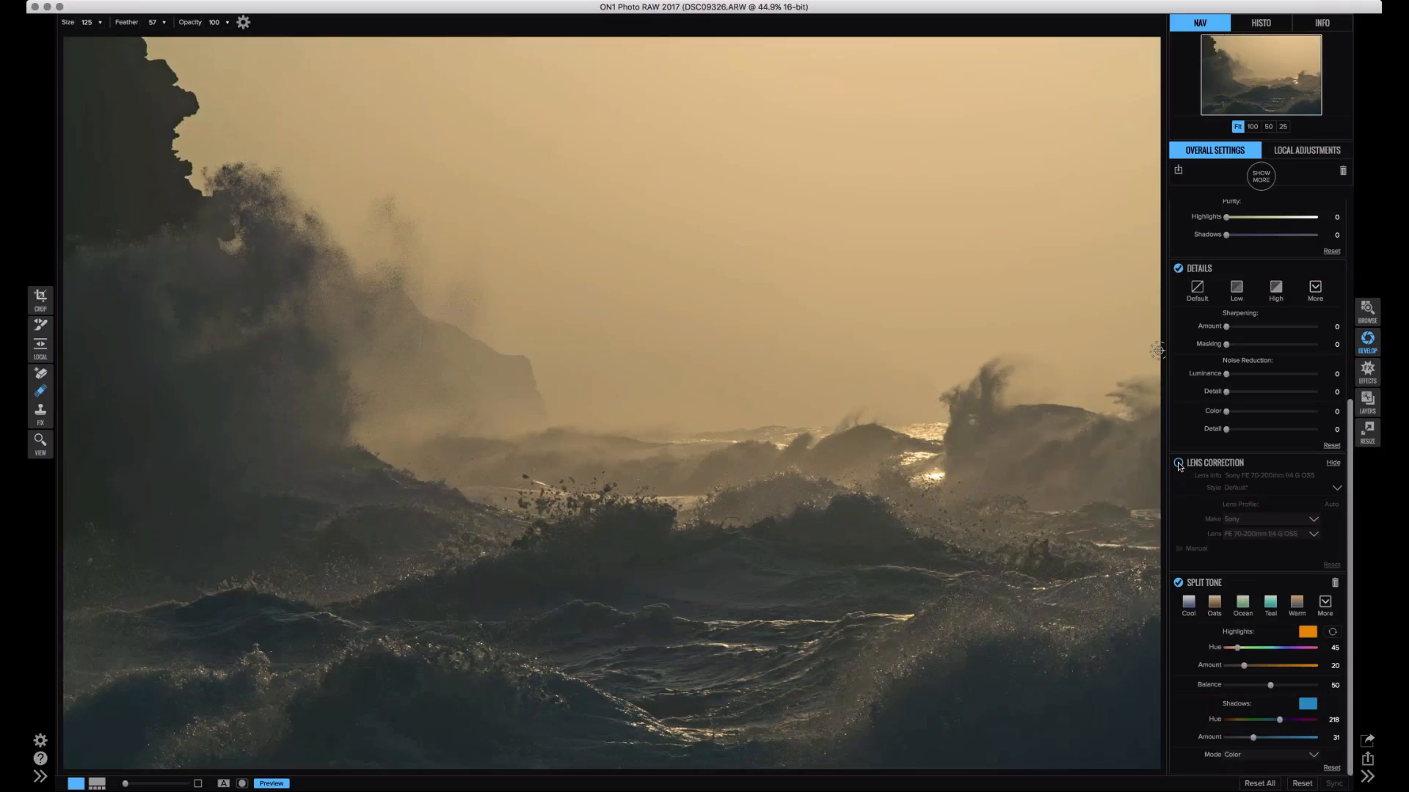
pyautogui.press('\\')
pyautogui.press('\\')
pyautogui.press('\\')
pyautogui.press('\\')
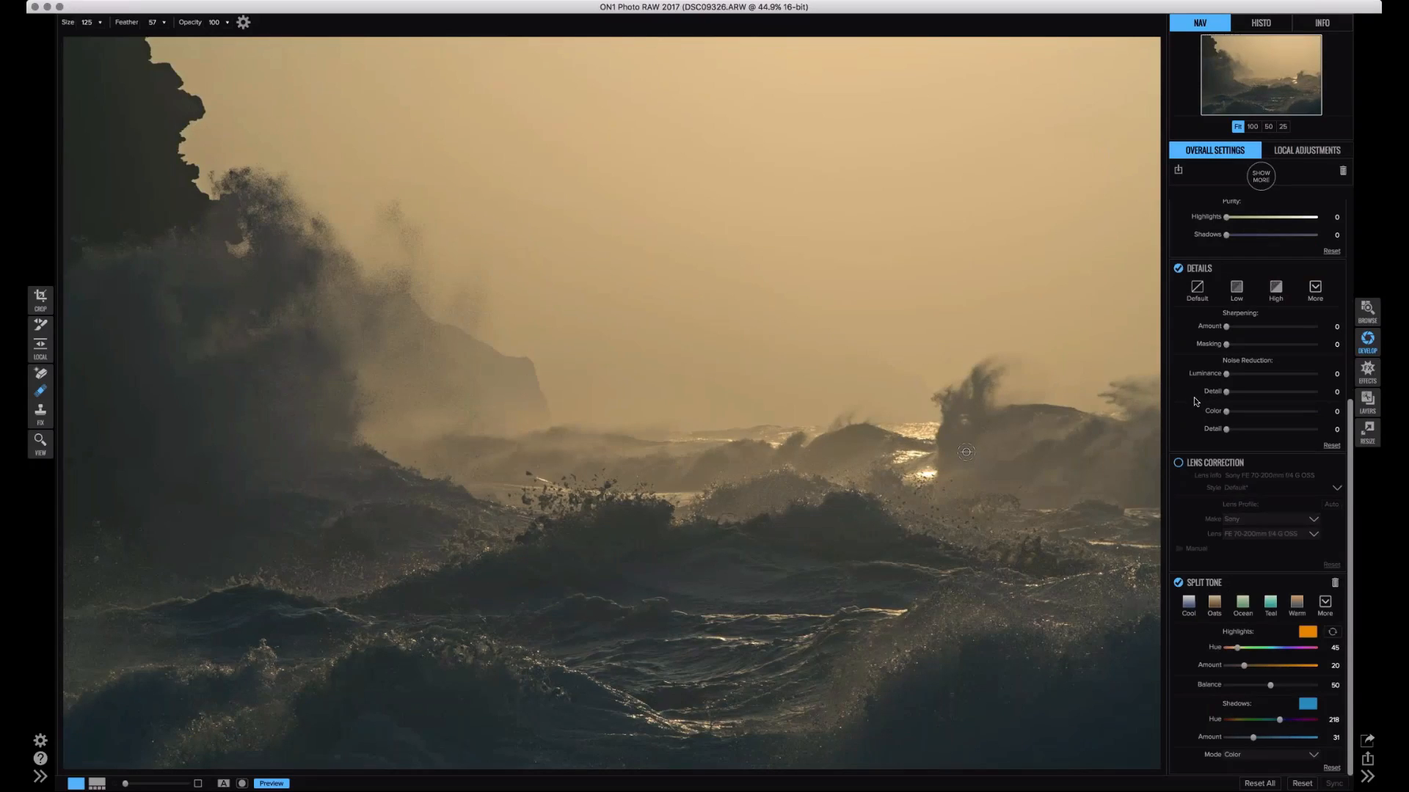
pyautogui.click(1178, 464)
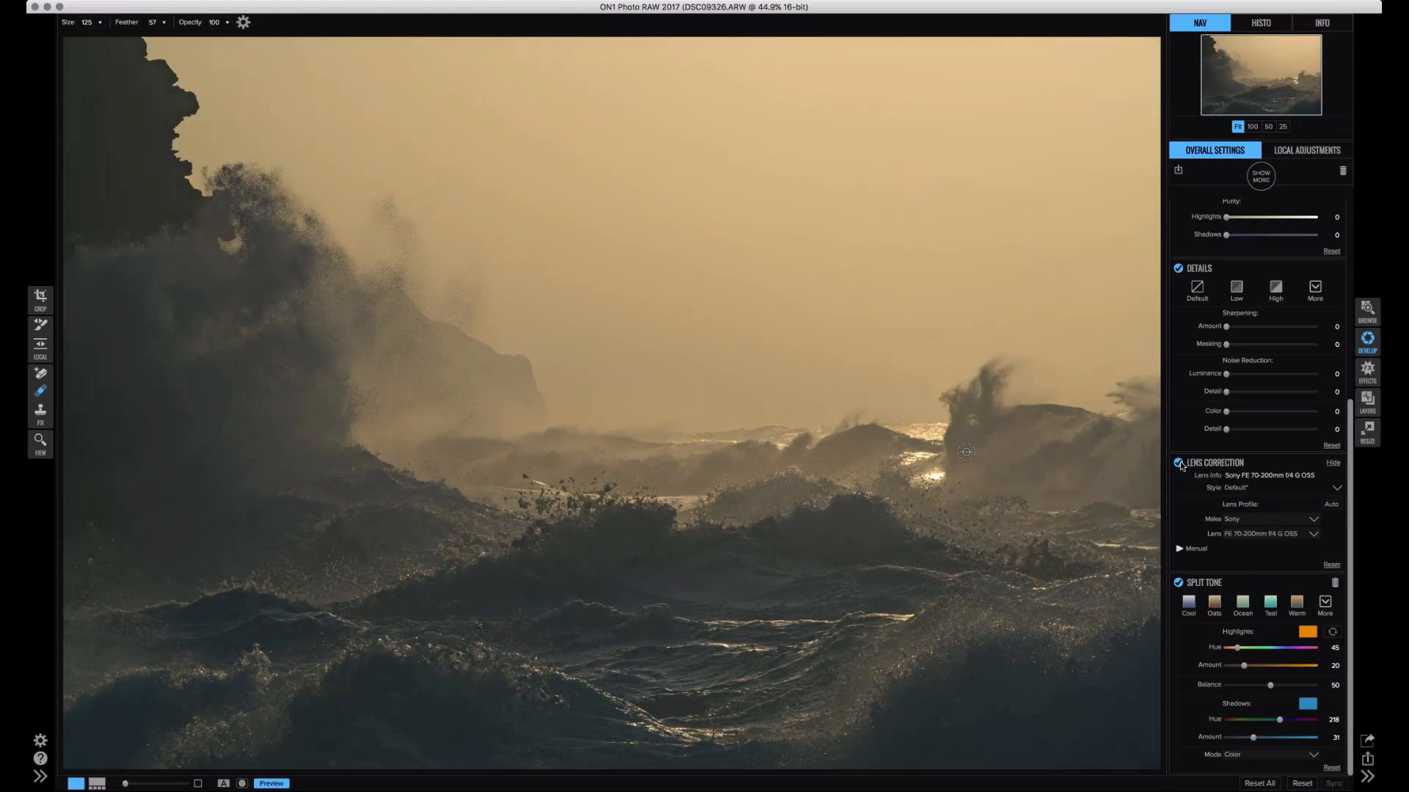
# - Compare the wave photo with Lens Correction on and off, leaving the correction turned off
pyautogui.click(1178, 463)
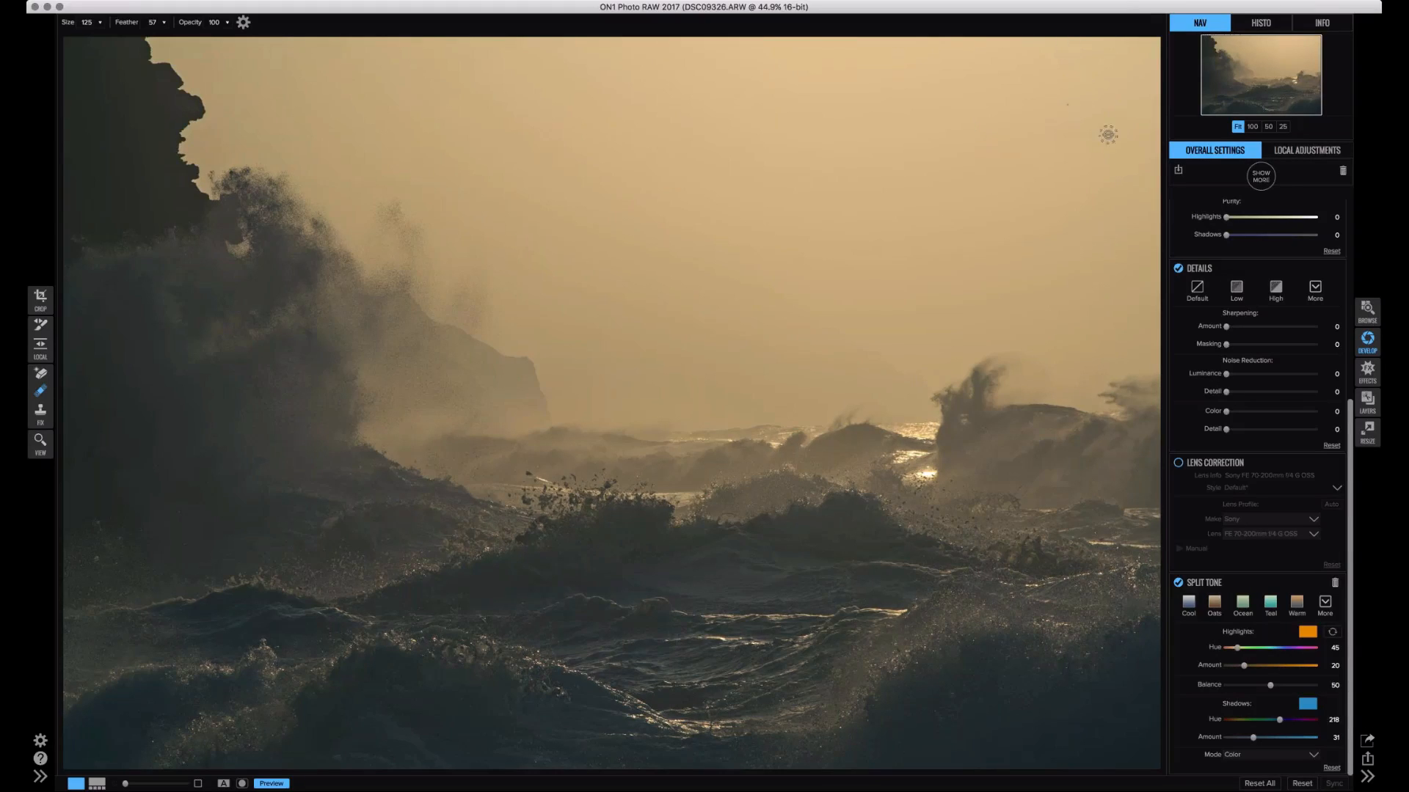
pyautogui.click(1178, 463)
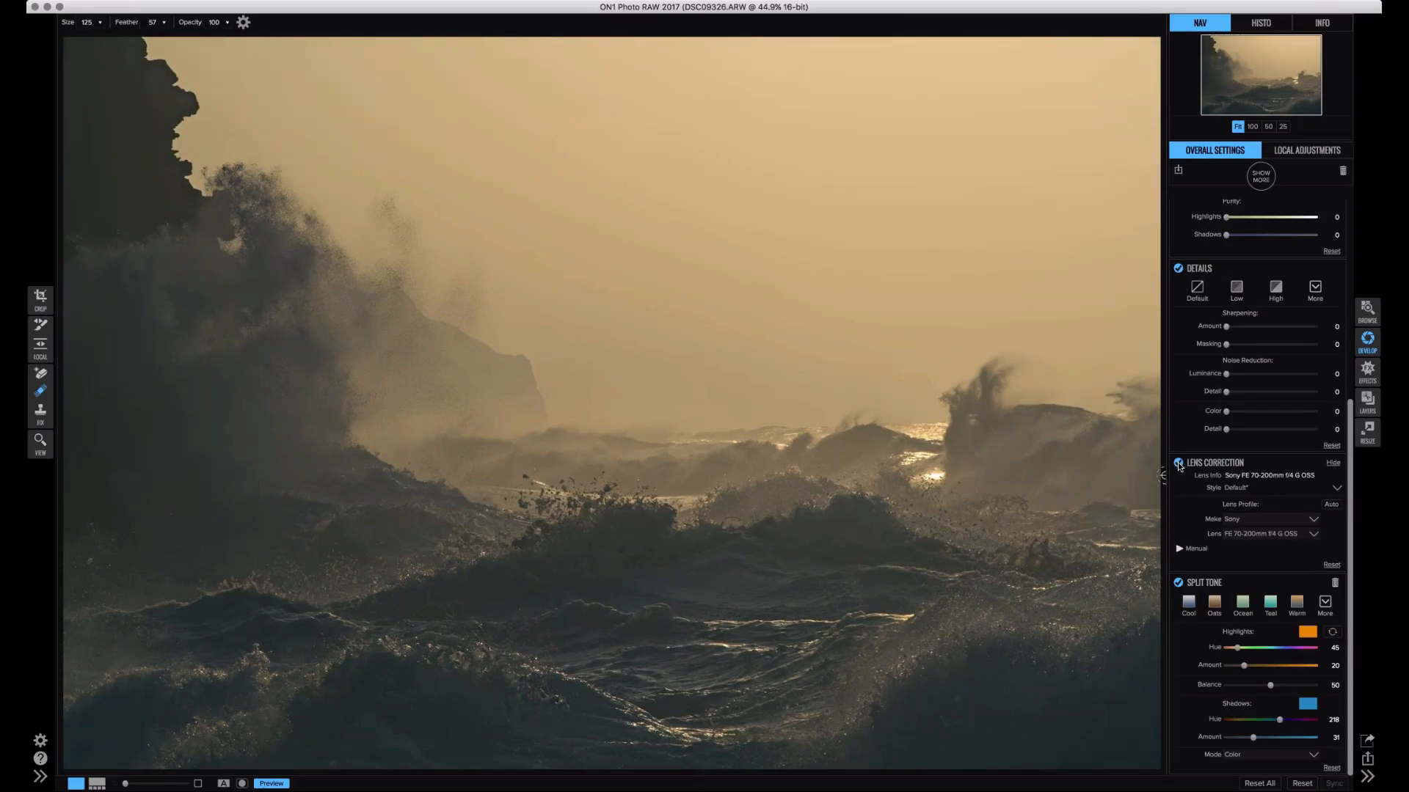
pyautogui.click(1179, 463)
pyautogui.click(1178, 463)
pyautogui.click(1179, 464)
pyautogui.click(1178, 464)
pyautogui.click(1179, 464)
pyautogui.click(1179, 465)
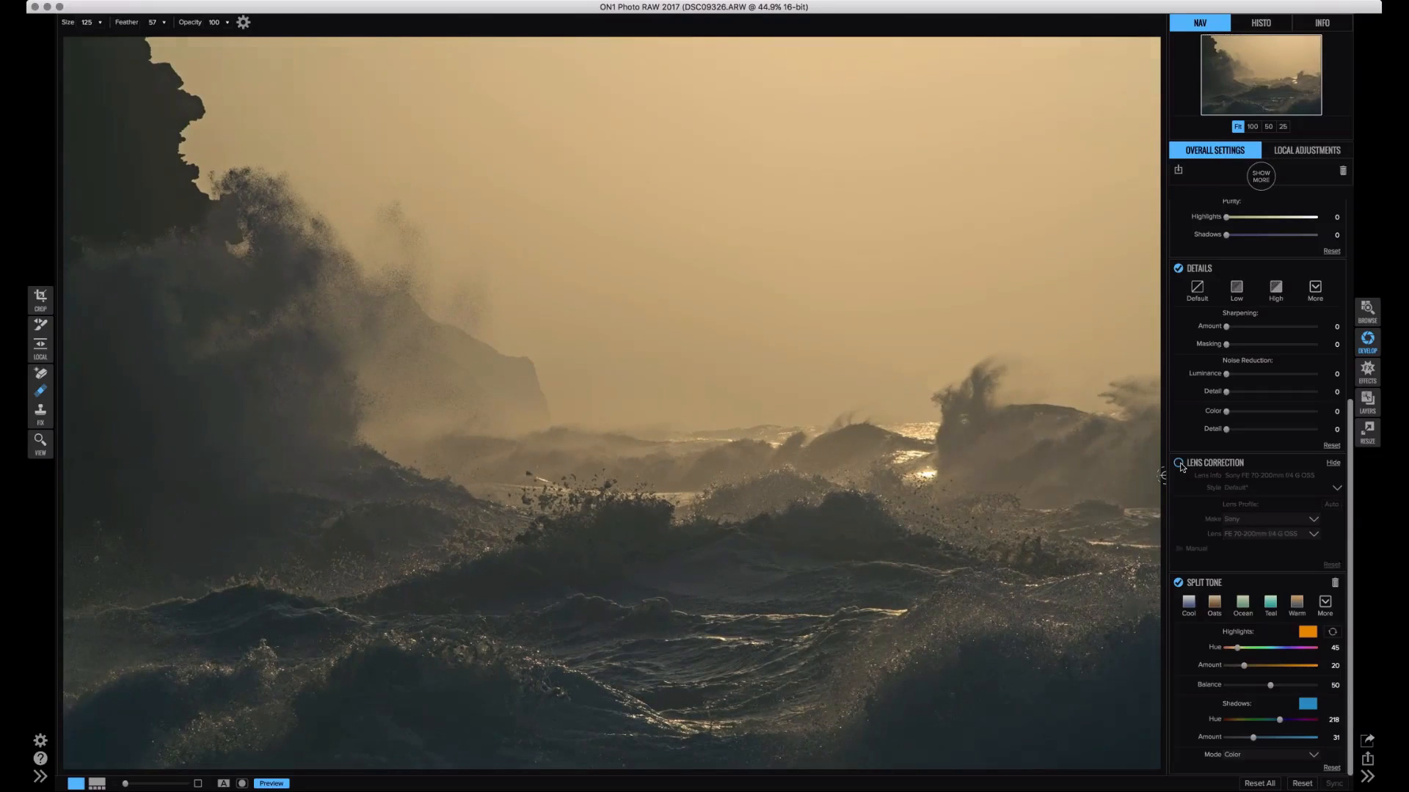
pyautogui.click(1179, 464)
# - Increase the retouching brush size to 300
pyautogui.press(']')
pyautogui.press(']')
pyautogui.press(']')
pyautogui.press(']')
pyautogui.press(']')
pyautogui.press(']')
pyautogui.press(']')
# - Add a Black & White adjustment to the wave photo and look over its controls and the other available adjustments
pyautogui.click(1263, 184)
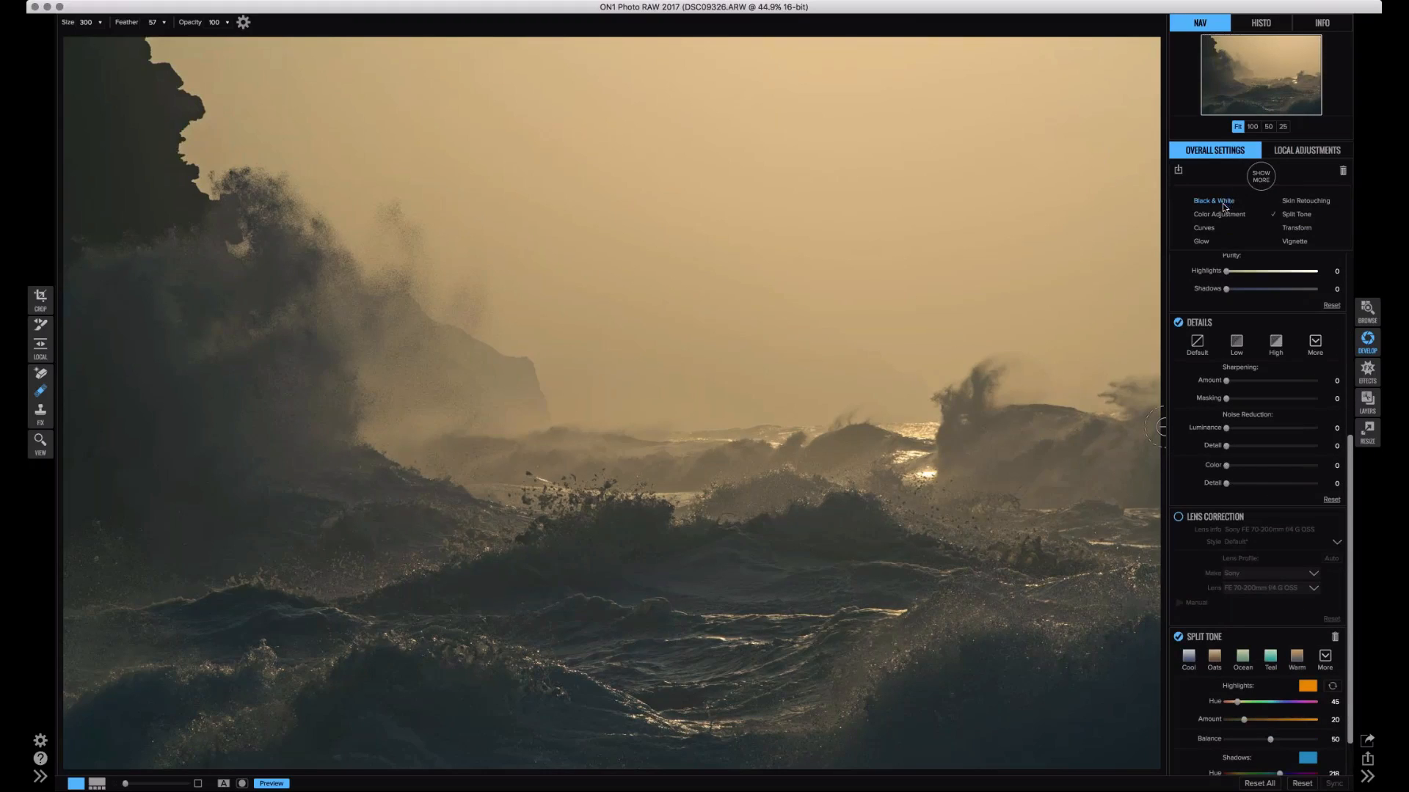
pyautogui.click(1214, 201)
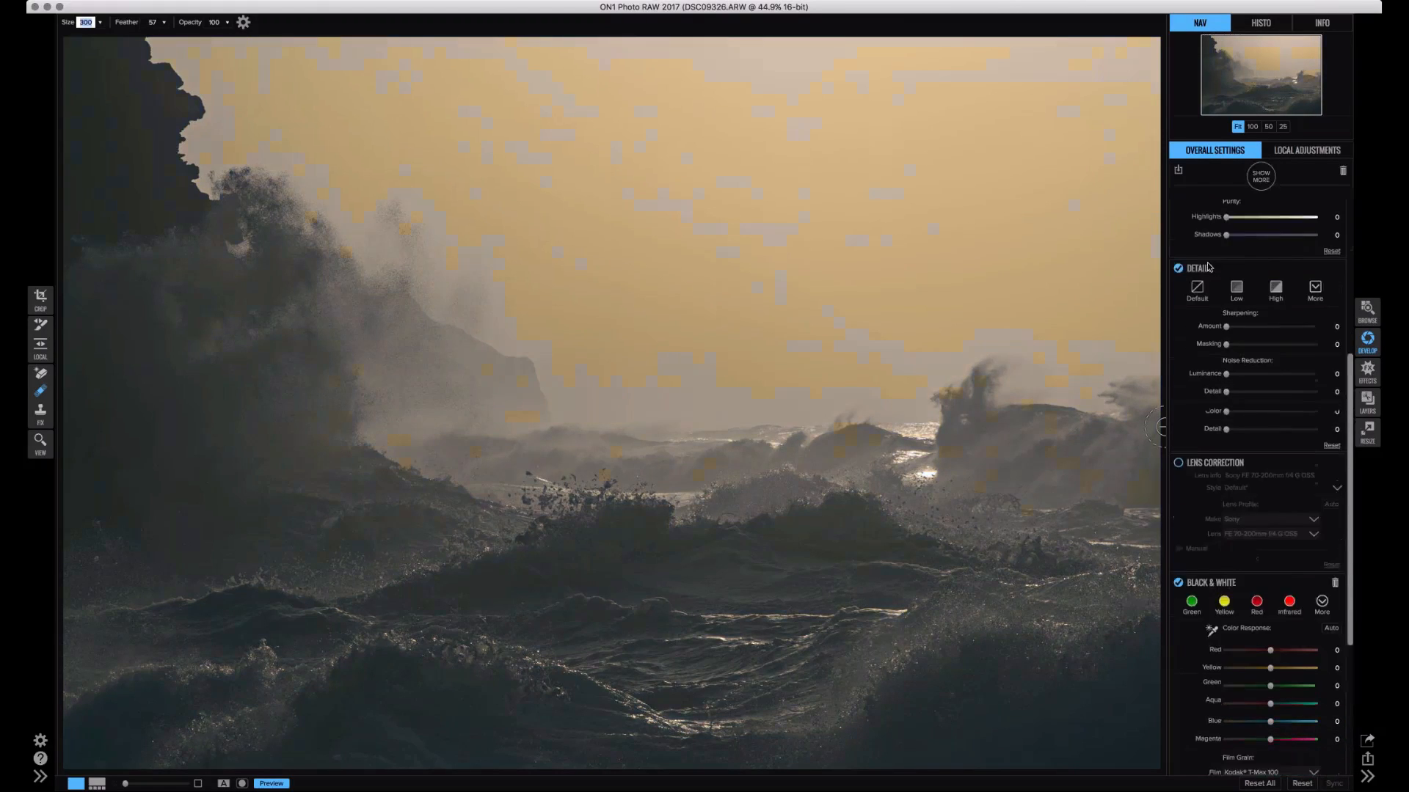
pyautogui.scroll(-3, 1229, 268)
pyautogui.scroll(3, 1233, 310)
pyautogui.scroll(-3, 1238, 310)
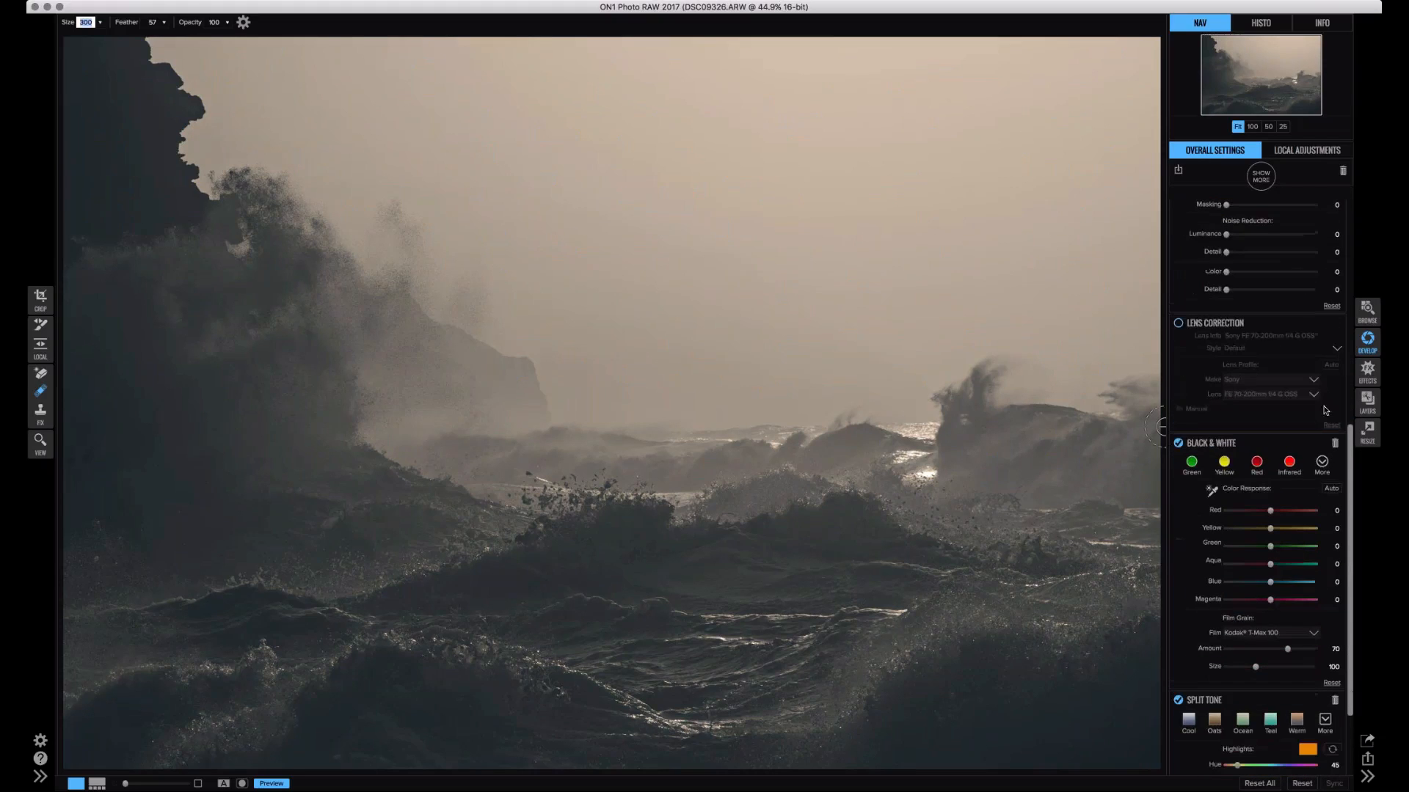
pyautogui.scroll(5, 1238, 309)
pyautogui.scroll(1, 1248, 235)
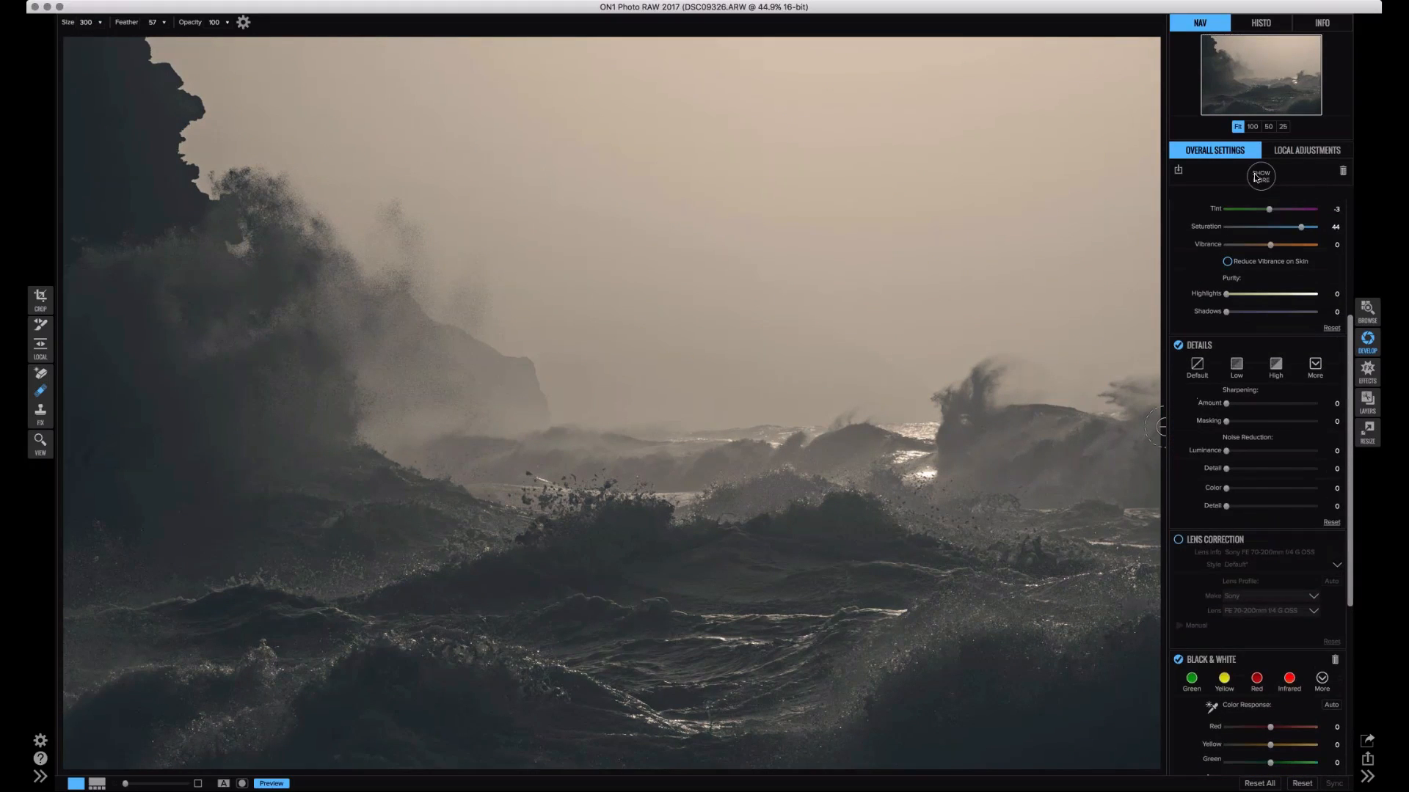
pyautogui.click(1257, 180)
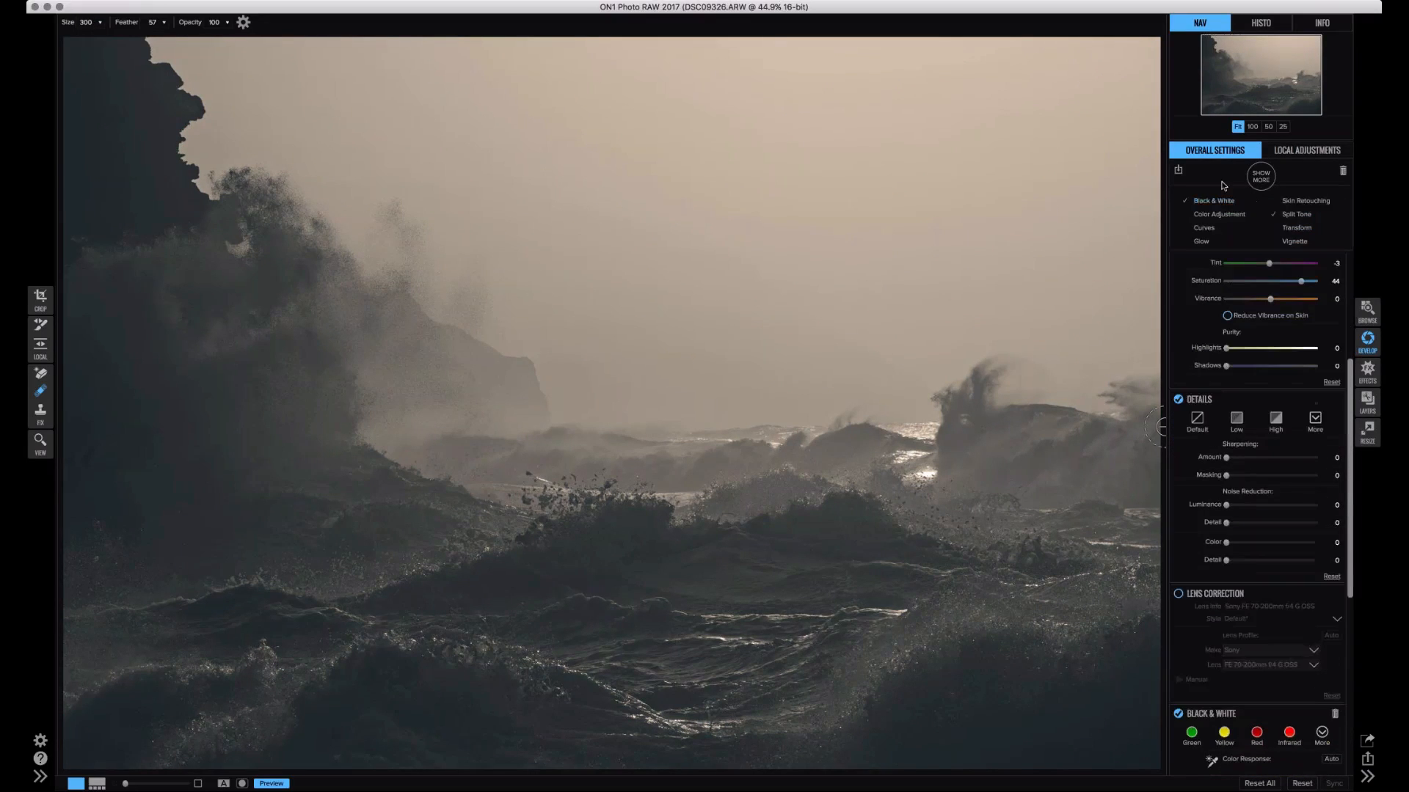
pyautogui.click(1261, 179)
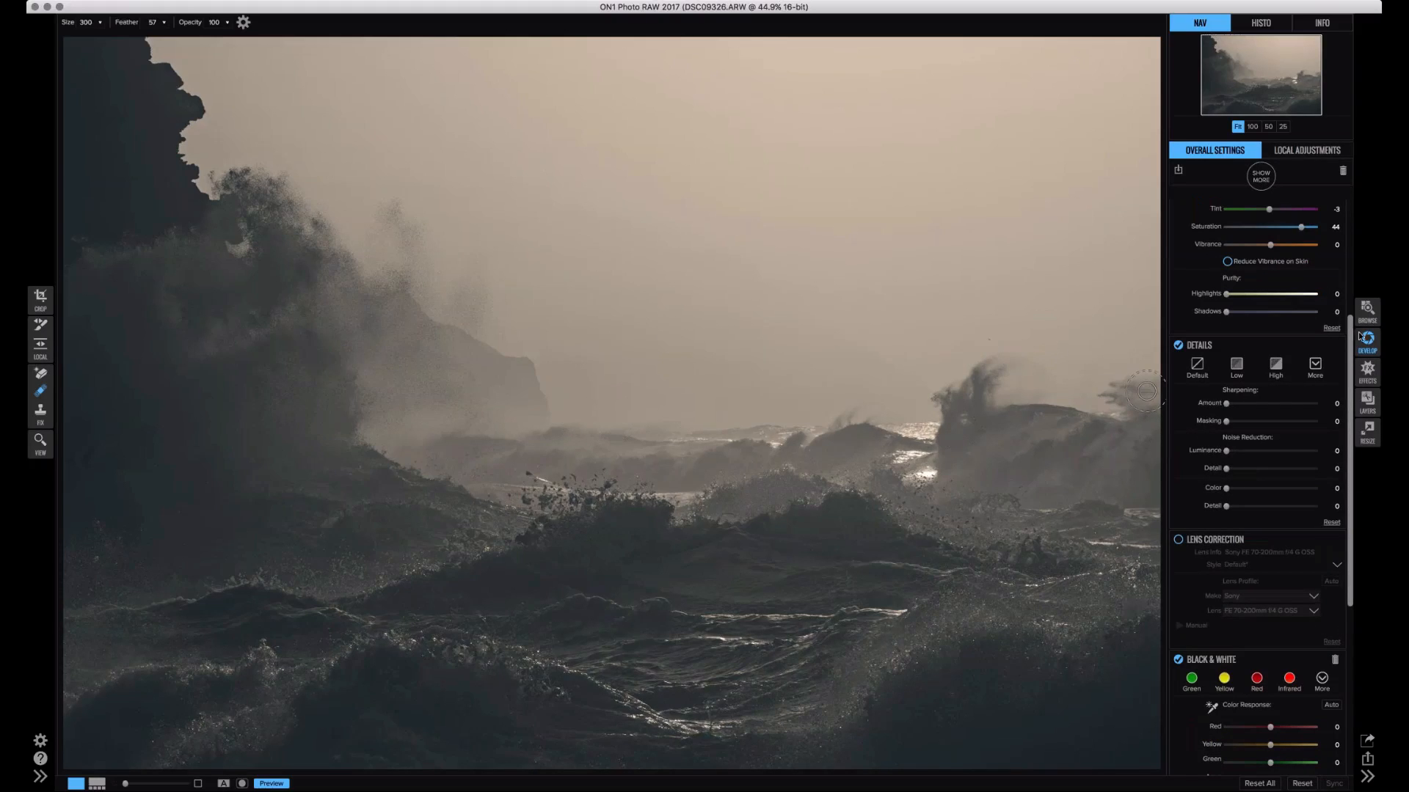
# - Adjust the Black & White color response by setting Yellow to 80 and Blue to 6 and lowering Aqua
pyautogui.scroll(-2, 1352, 372)
pyautogui.scroll(-10, 1352, 372)
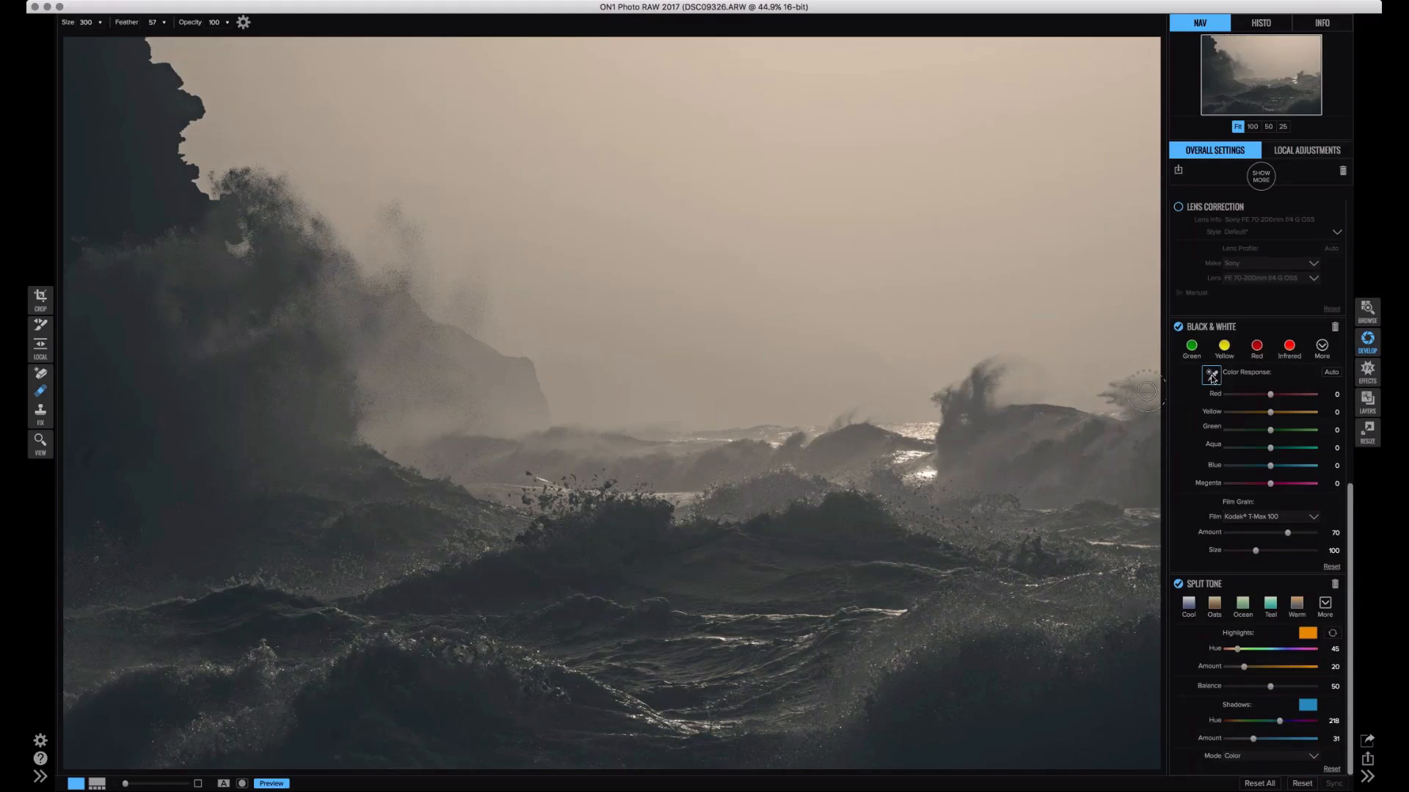
pyautogui.click(1211, 376)
pyautogui.moveTo(1253, 416); pyautogui.dragTo(1311, 412)
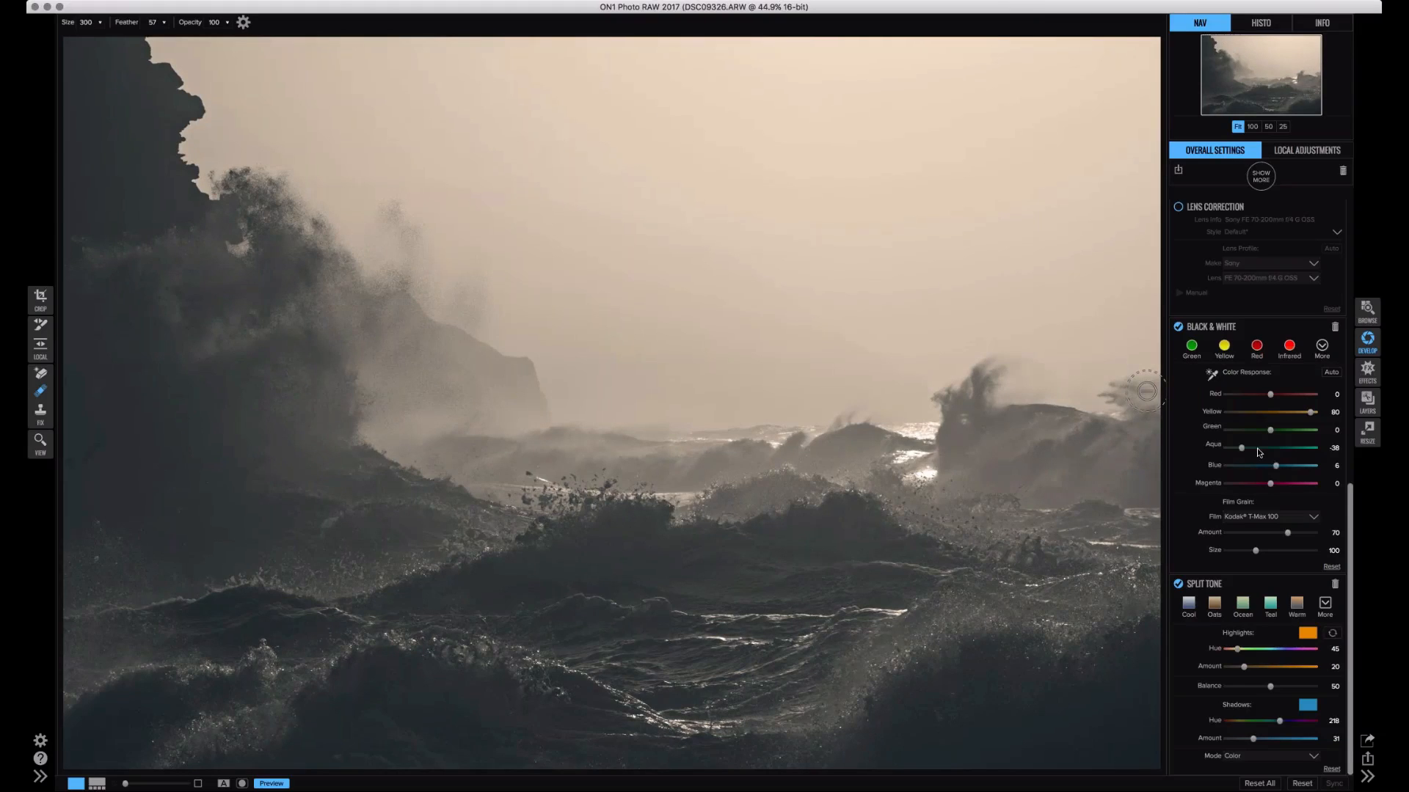
pyautogui.moveTo(1258, 452); pyautogui.dragTo(1247, 454)
pyautogui.click(1246, 449)
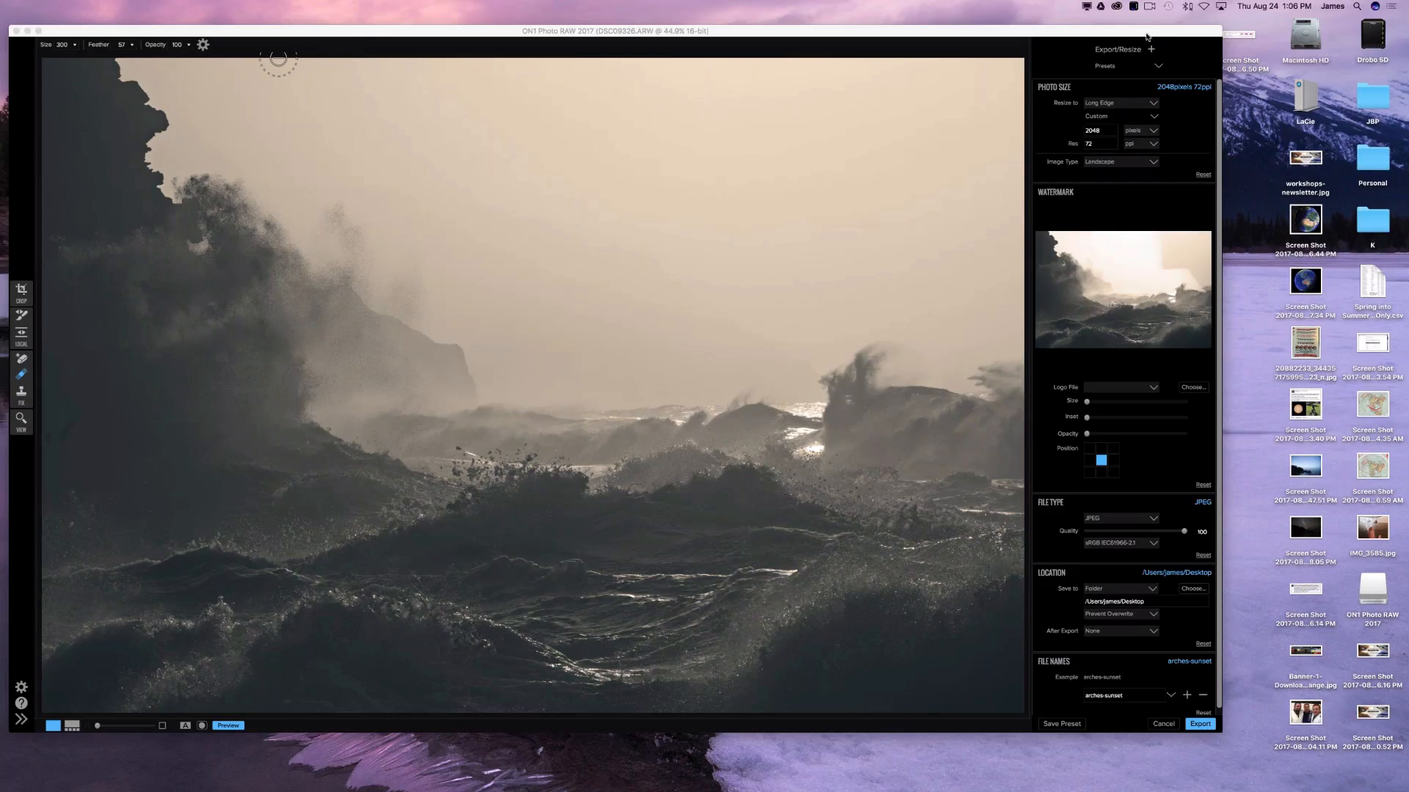
# - Examine the optional export sections and the photo size and resolution settings, and collapse the Watermark section
pyautogui.click(1151, 50)
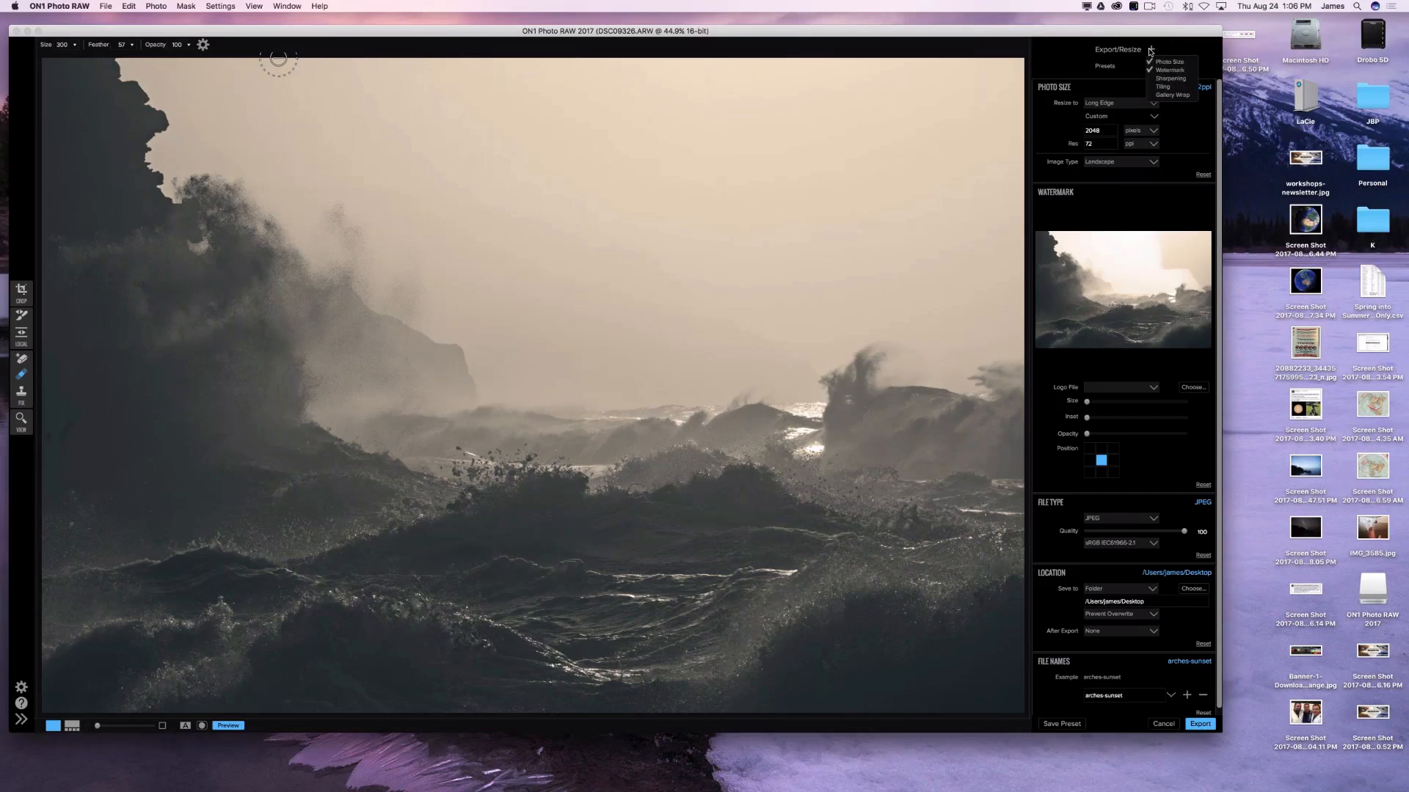
pyautogui.click(1150, 49)
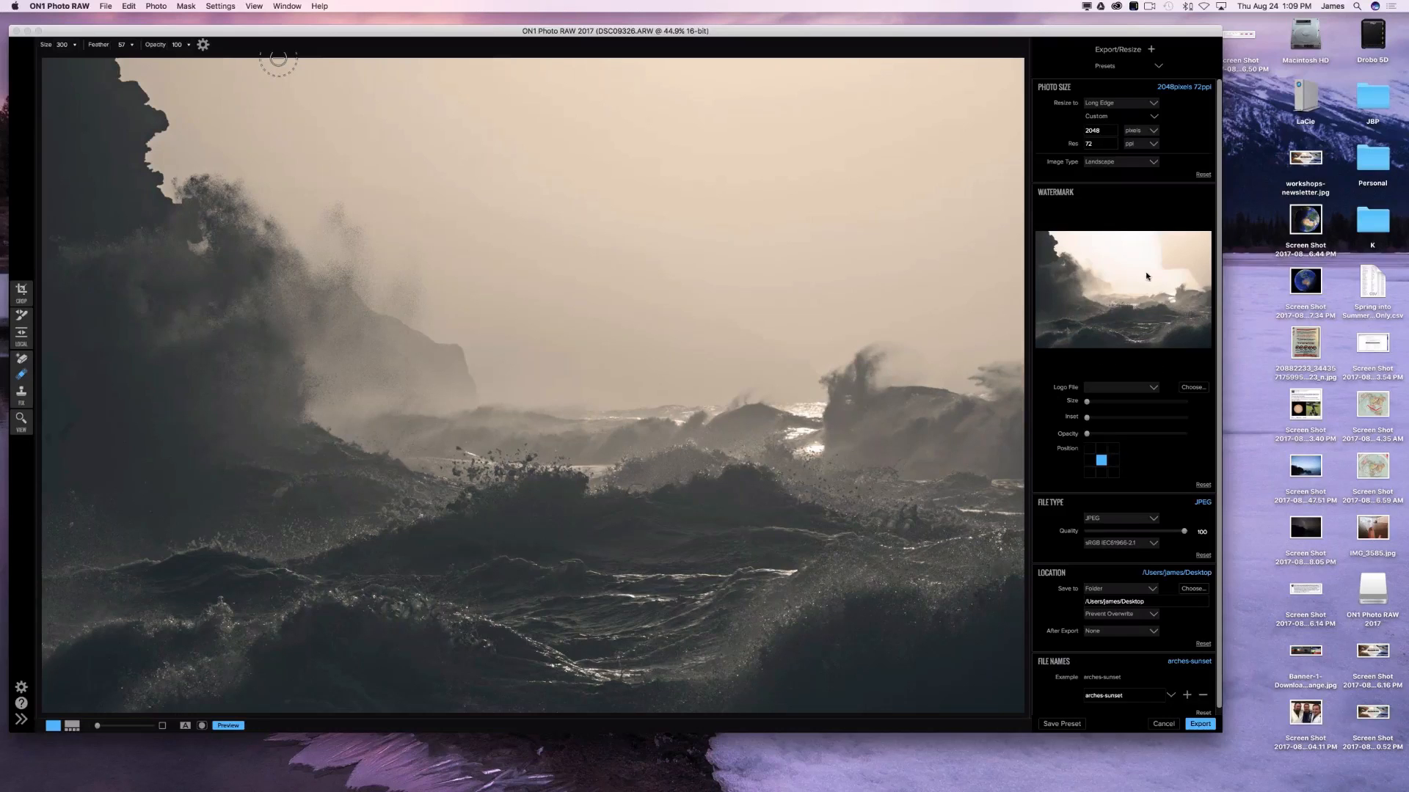
pyautogui.click(1100, 129)
pyautogui.doubleClick(1098, 131)
pyautogui.click(1057, 148)
pyautogui.doubleClick(1100, 145)
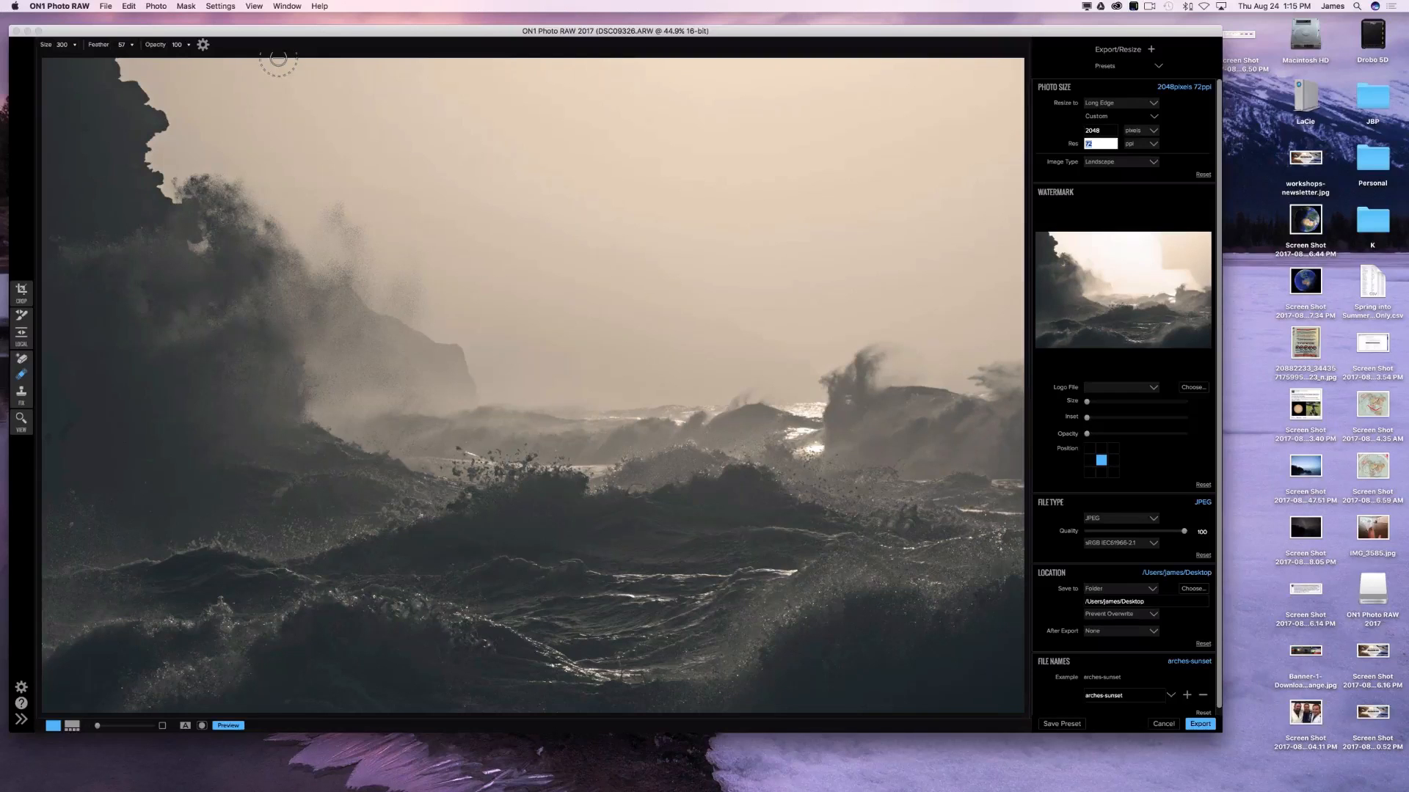
pyautogui.click(1126, 194)
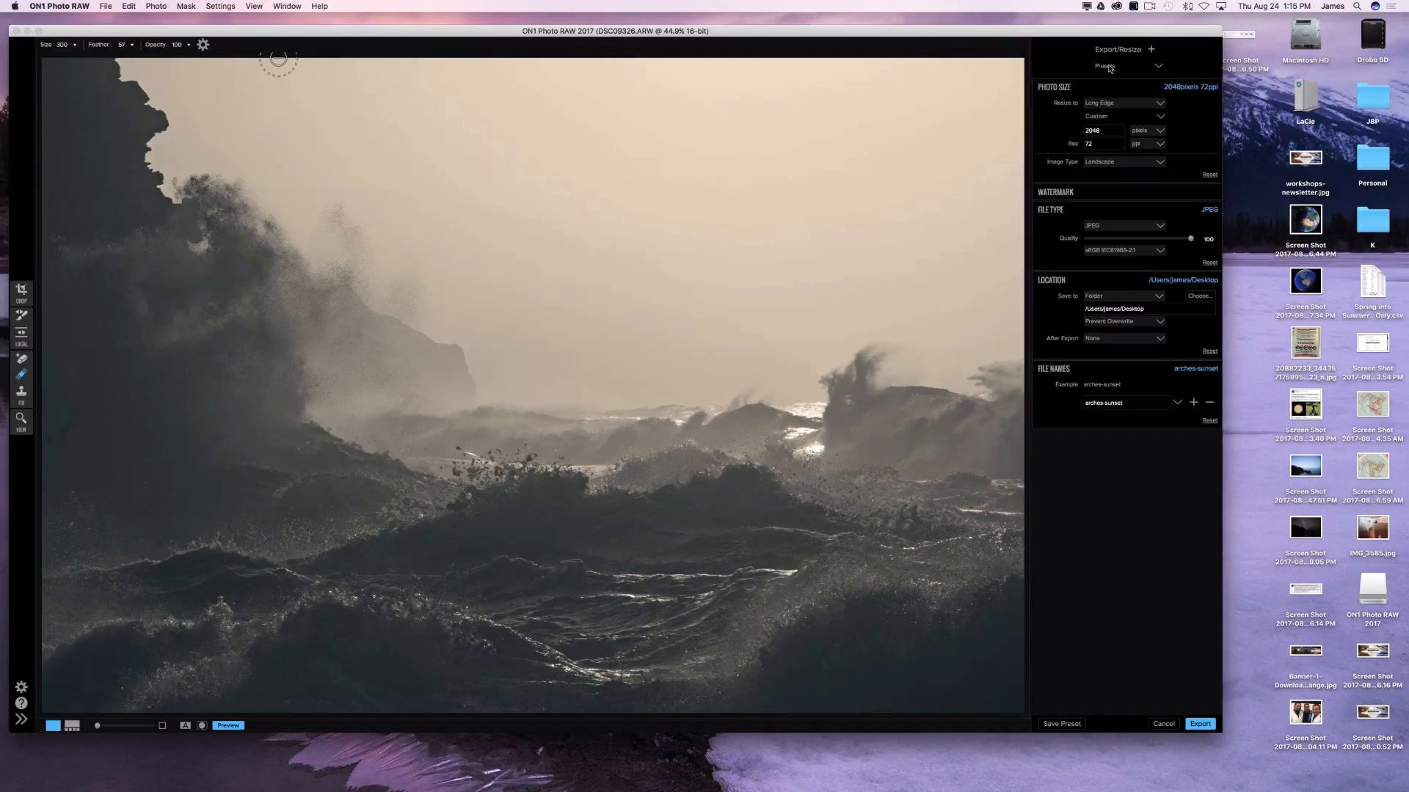